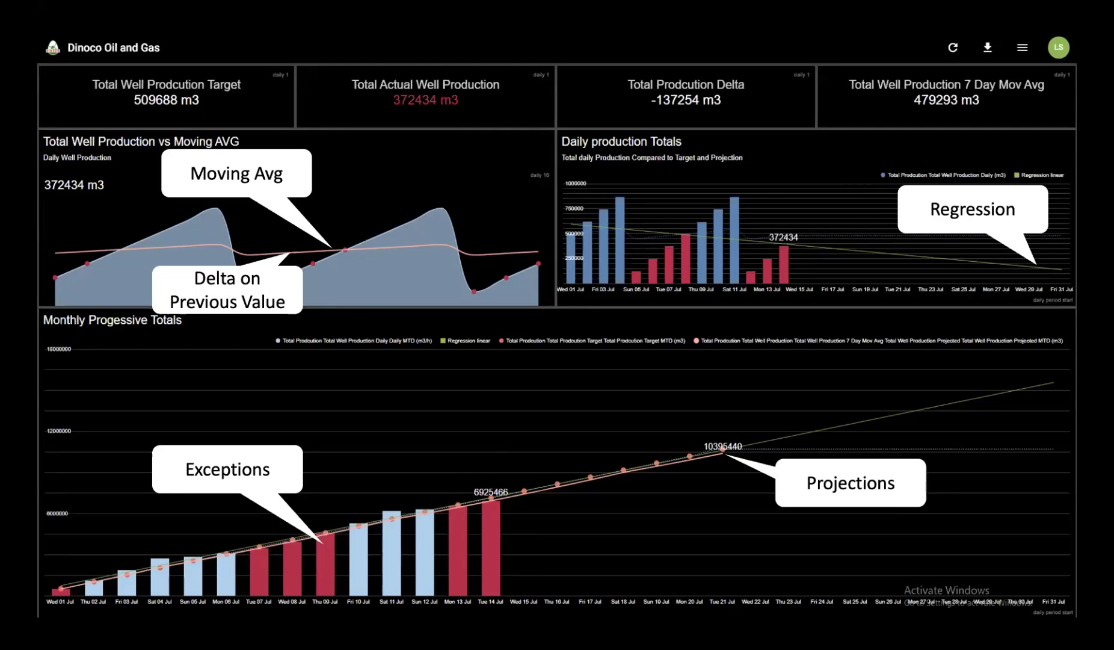
{"action": "key", "text": "Right"}
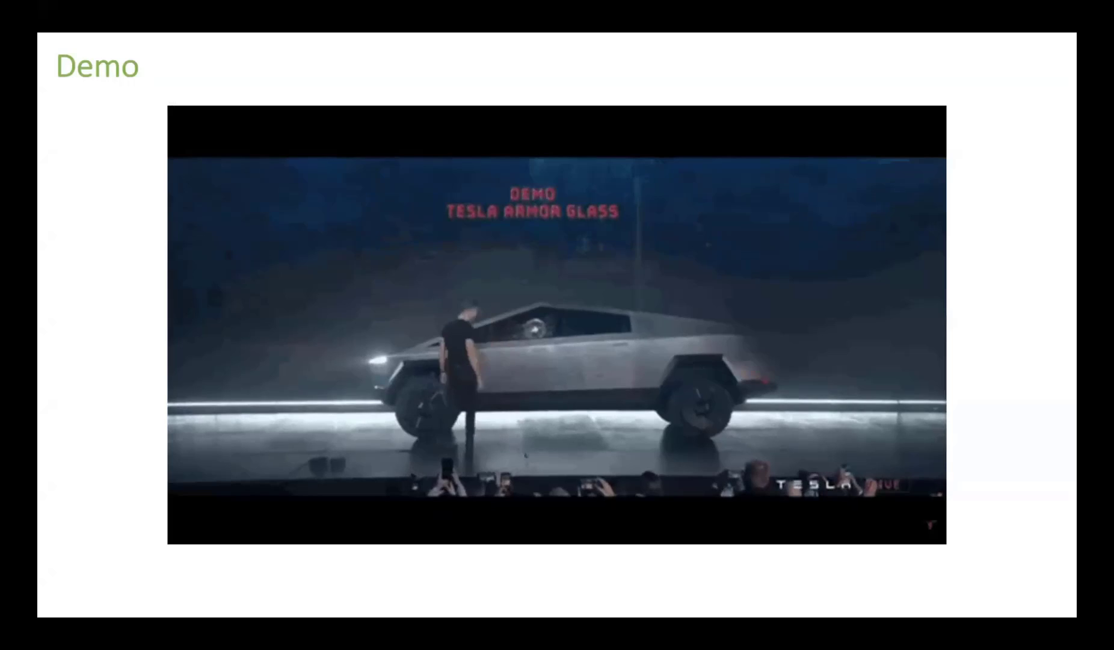
{"action": "key", "text": "ctrl+Right"}
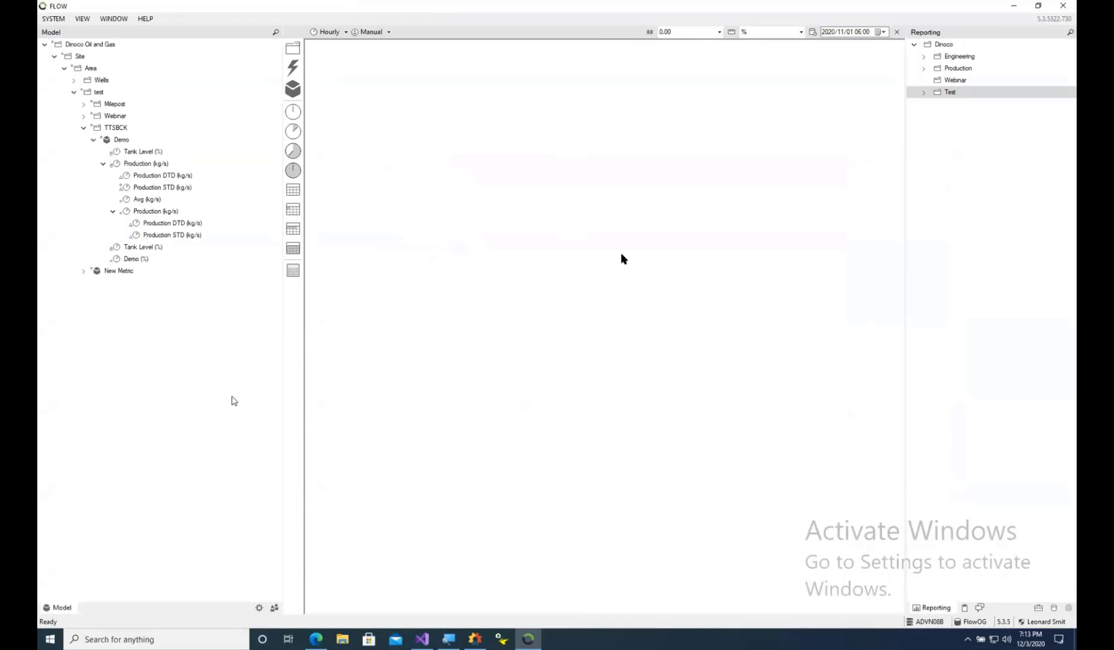
Collapse the test folder in the model and expand Wells, Production and Well 01 to examine its metrics
{"action": "left_click", "coordinate": [84, 128]}
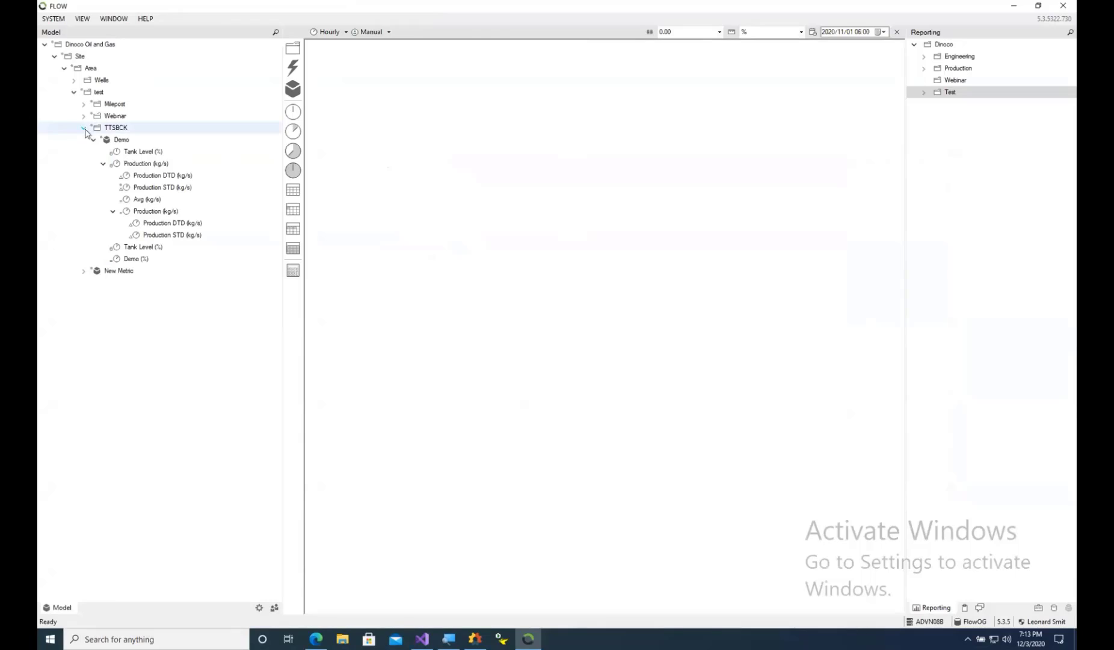
{"action": "left_click", "coordinate": [74, 92]}
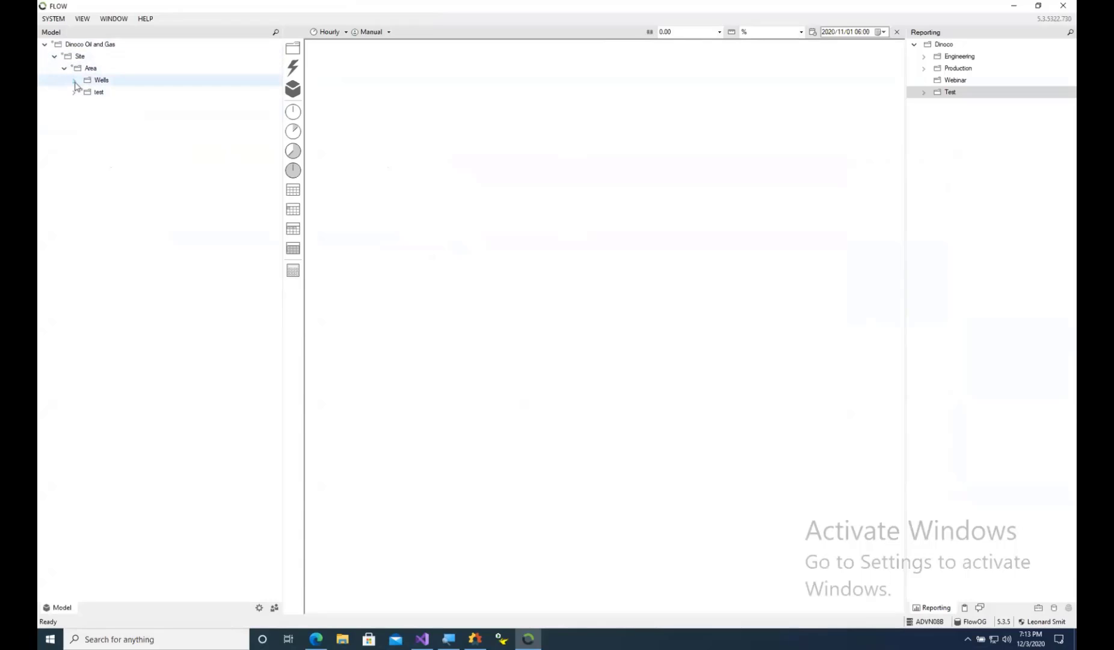
{"action": "left_click", "coordinate": [74, 81]}
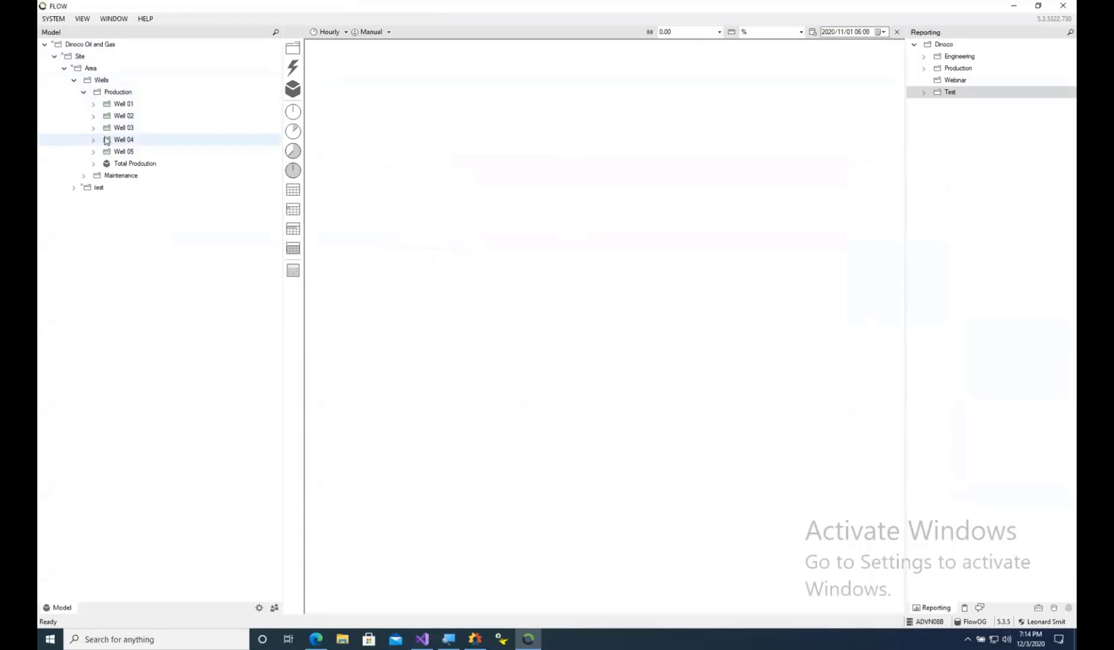
{"action": "left_click", "coordinate": [93, 105]}
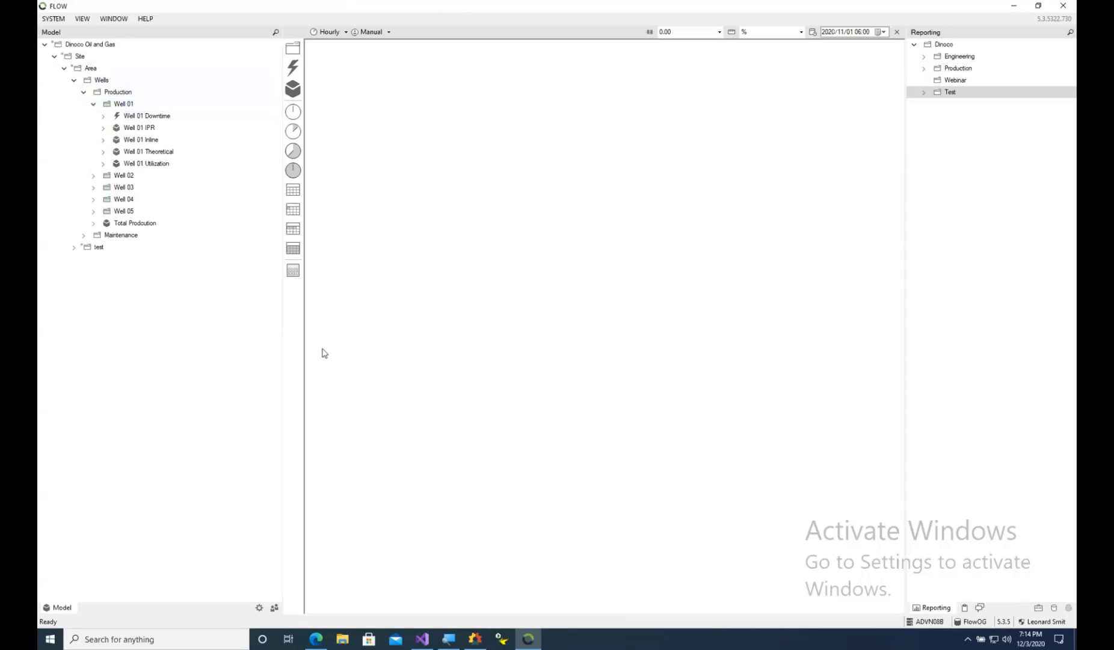
Browse the Process Historian namespace to advn08b > FCSOPCUA, preview the data of tag FCSOPCUA.010-LT-001-PV, and close the preview
{"action": "left_click", "coordinate": [1055, 611]}
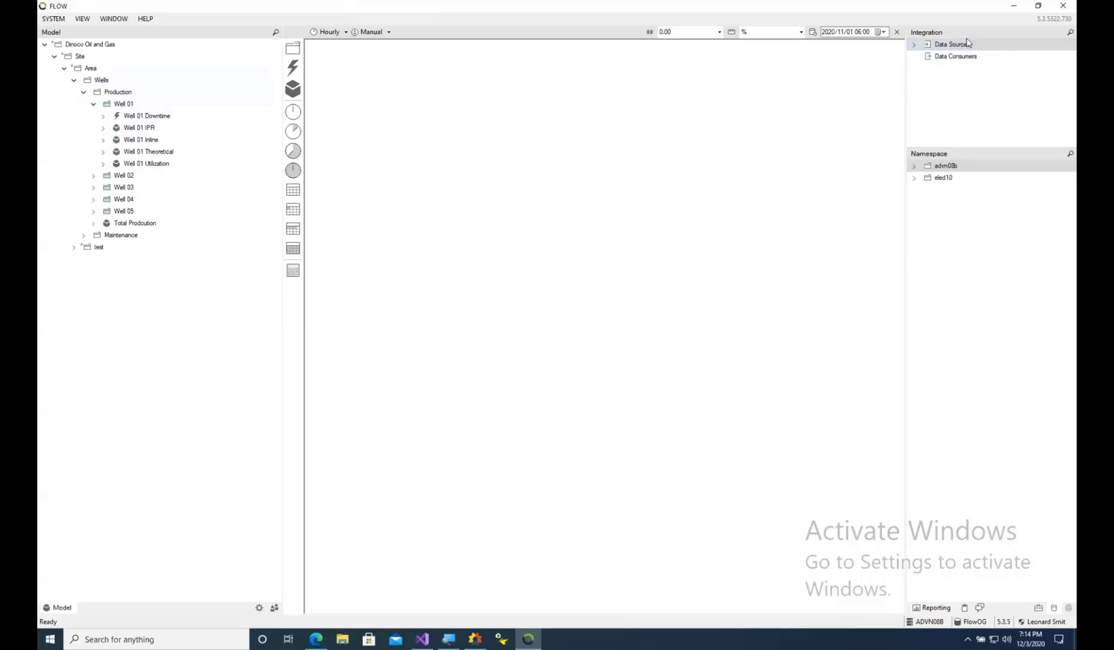
{"action": "left_click", "coordinate": [915, 45]}
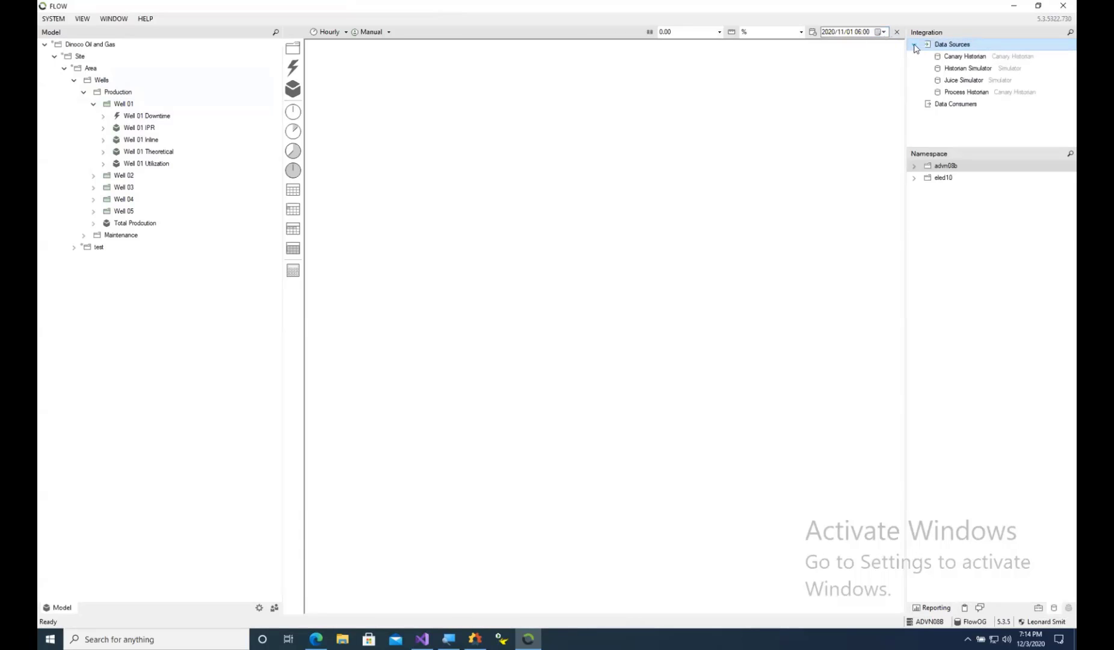
{"action": "left_click", "coordinate": [962, 92]}
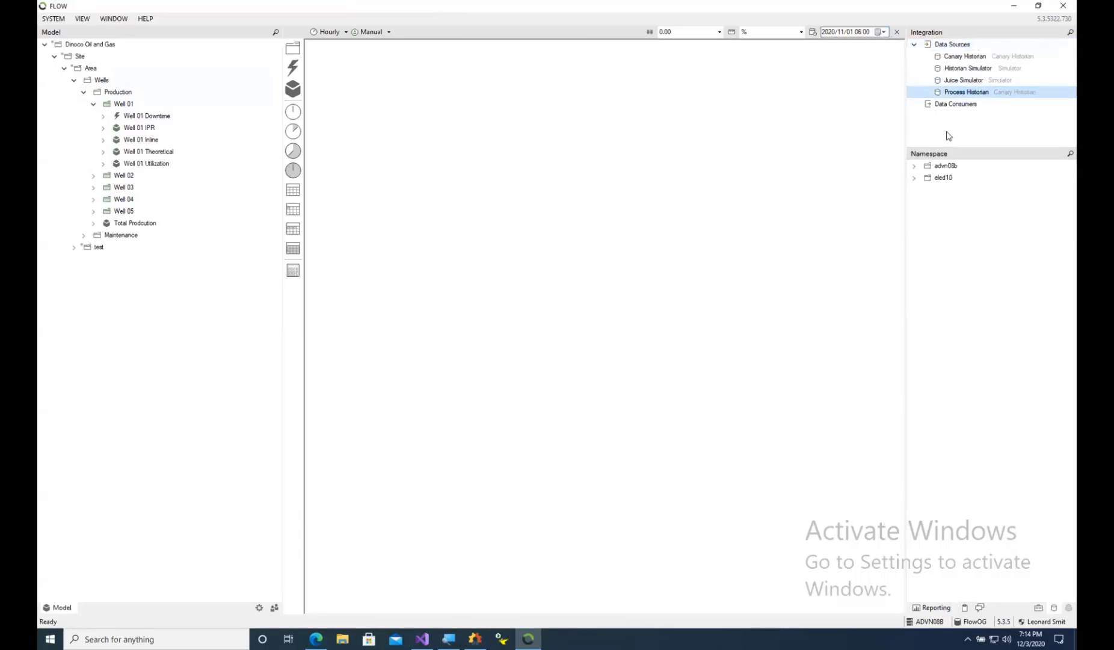
{"action": "left_click", "coordinate": [914, 167]}
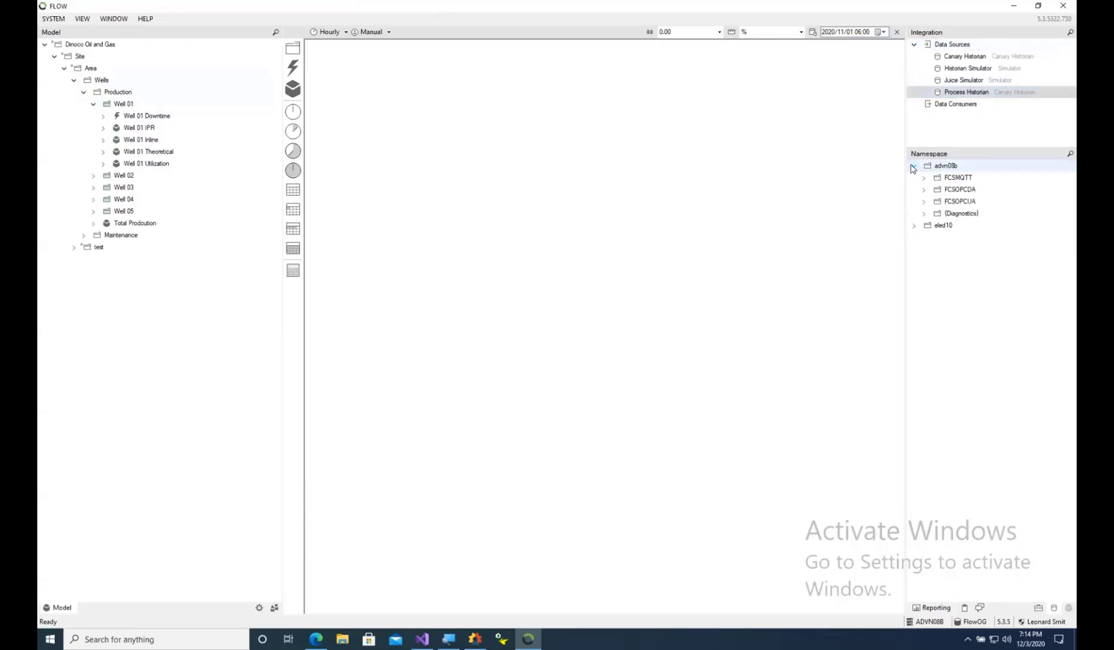
{"action": "left_click", "coordinate": [924, 201]}
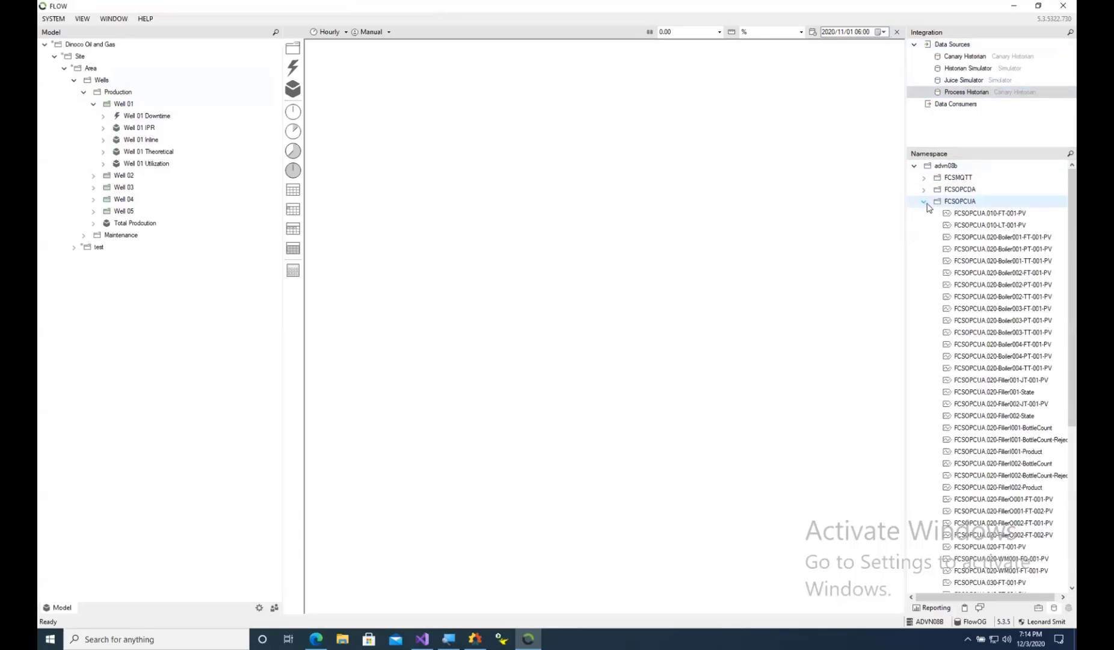
{"action": "double_click", "coordinate": [998, 226]}
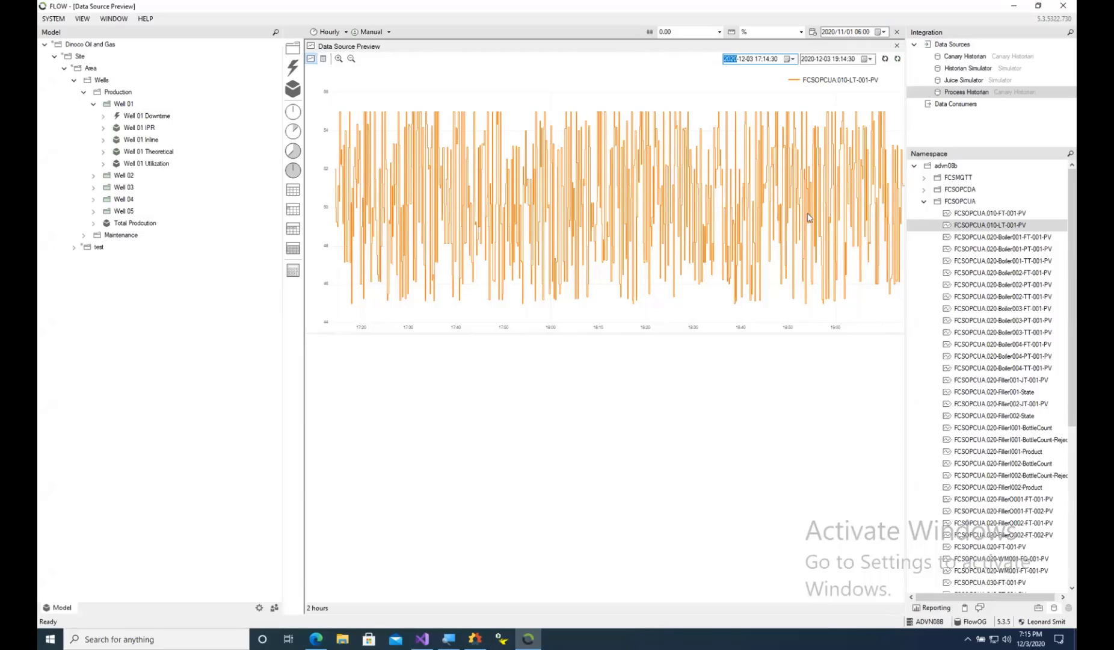
{"action": "left_click", "coordinate": [897, 46]}
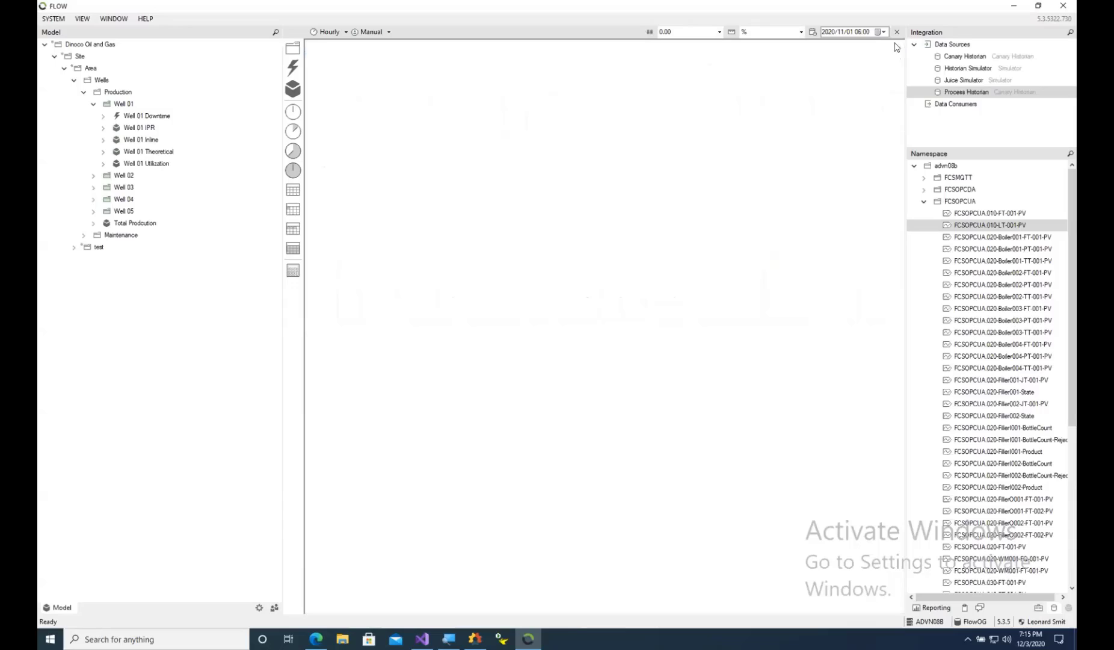
Add a folder named Webinar under Wells in the model
{"action": "left_click", "coordinate": [84, 92]}
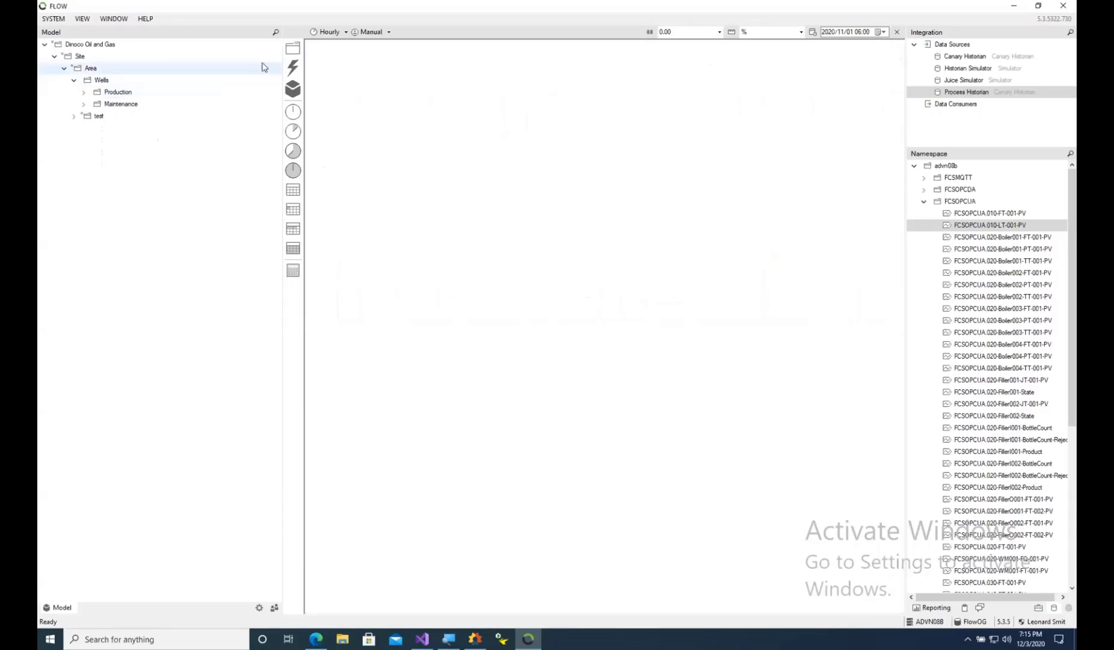
{"action": "left_click_drag", "start_coordinate": [119, 80], "coordinate": [122, 85]}
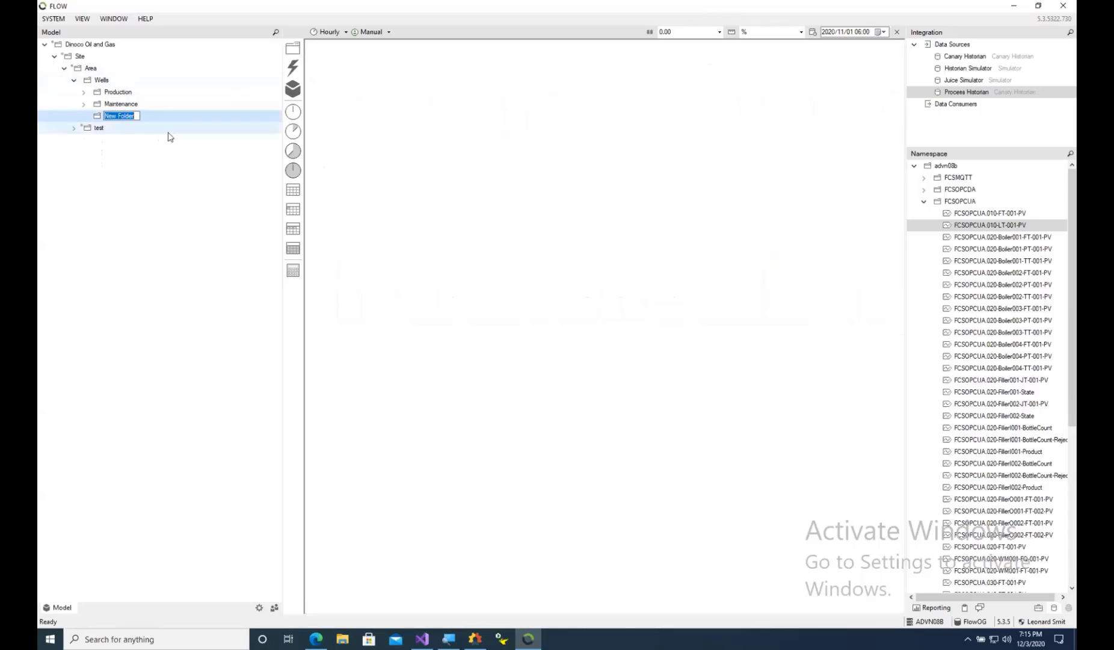
{"action": "type", "text": "Webiner"}
{"action": "key", "text": "BackSpace"}
{"action": "key", "text": "BackSpace"}
{"action": "type", "text": "ar"}
{"action": "key", "text": "Return"}
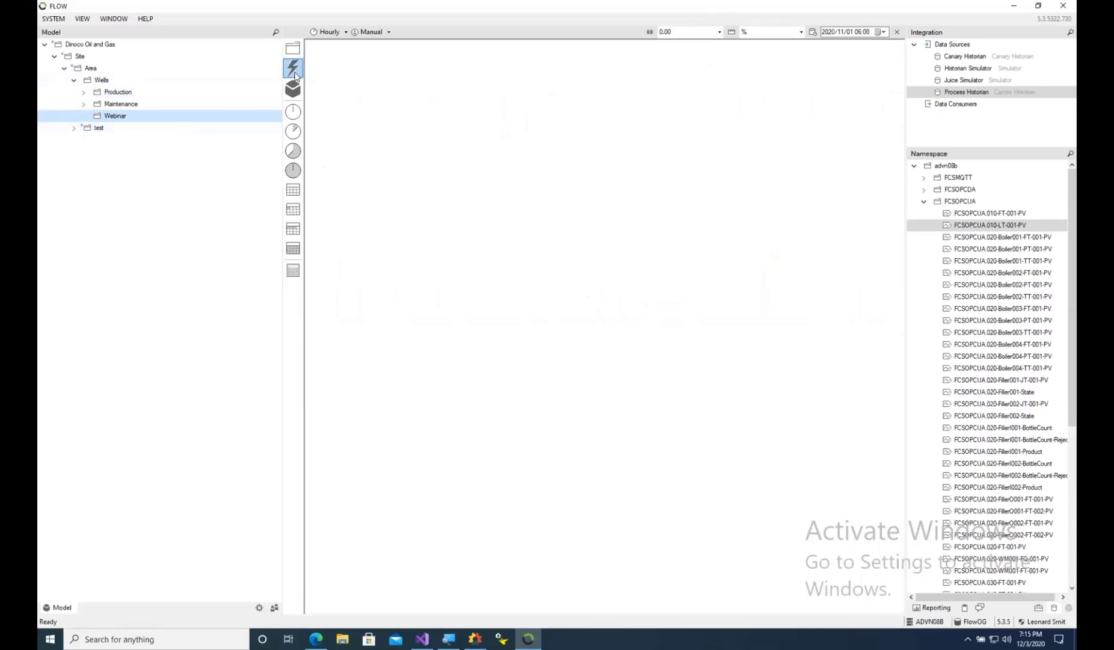
Create a metric named Tank Level in the new Webinar folder under Wells
{"action": "left_click_drag", "start_coordinate": [293, 89], "coordinate": [122, 116]}
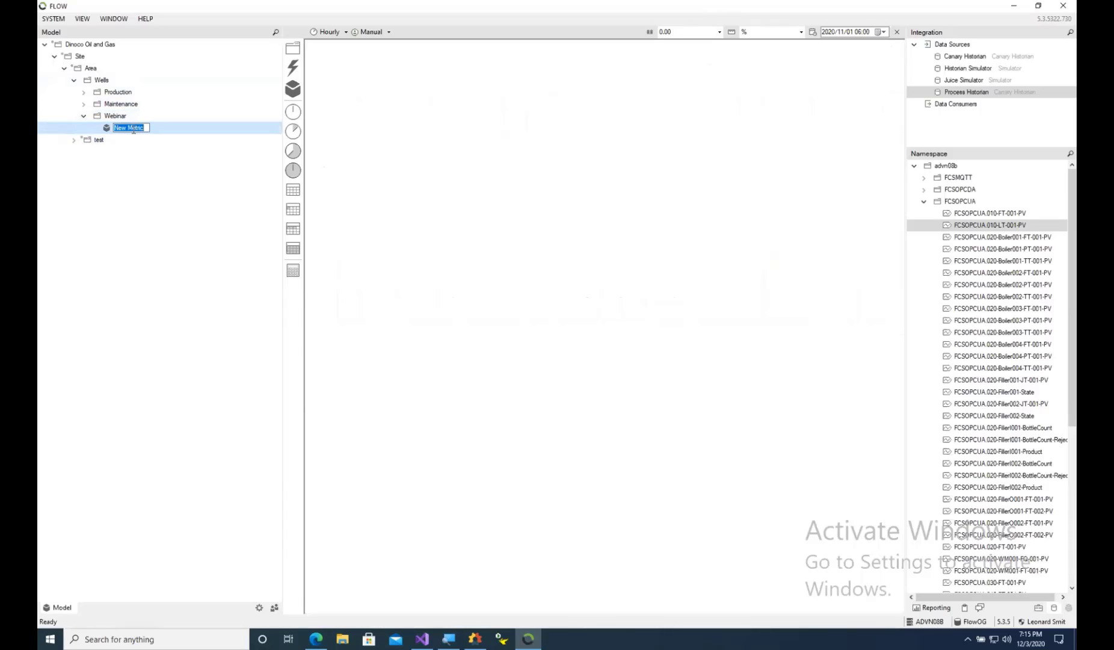
{"action": "type", "text": "Tank Level"}
{"action": "key", "text": "Return"}
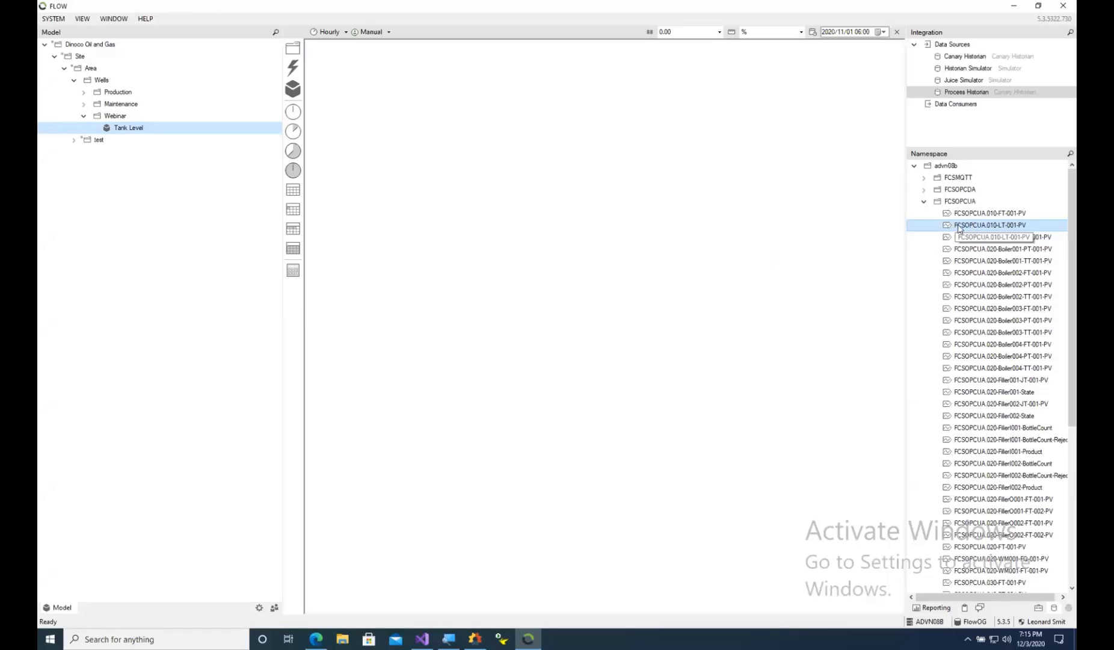
Add the historian tag FCSOPCUA.010-LT-001-PV to the Tank Level metric as a measure named Level
{"action": "left_click_drag", "start_coordinate": [1008, 227], "coordinate": [143, 130]}
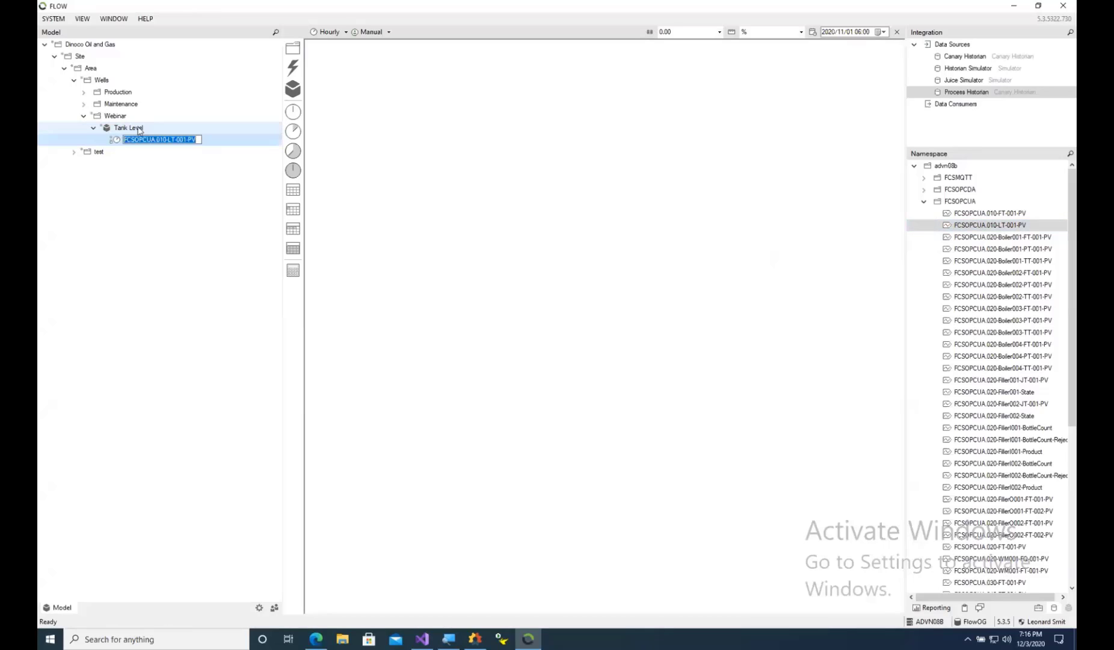
{"action": "type", "text": "Lev"}
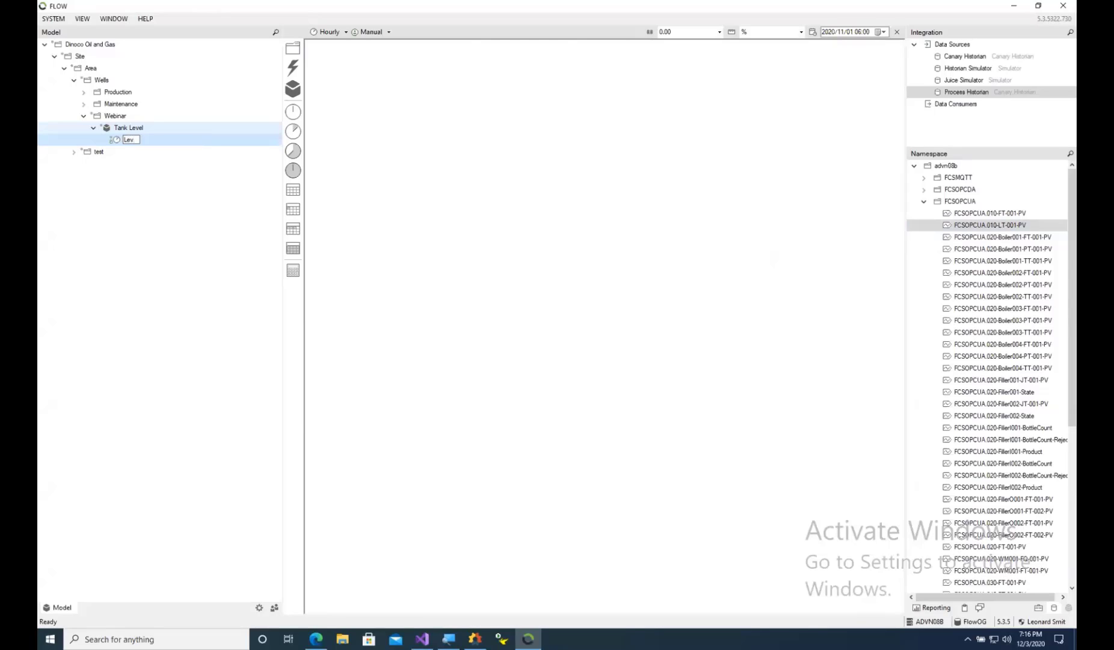
{"action": "type", "text": "el"}
{"action": "key", "text": "Return"}
Set the Level measure's retrieval aggregation to Last and deploy the measure
{"action": "double_click", "coordinate": [125, 140]}
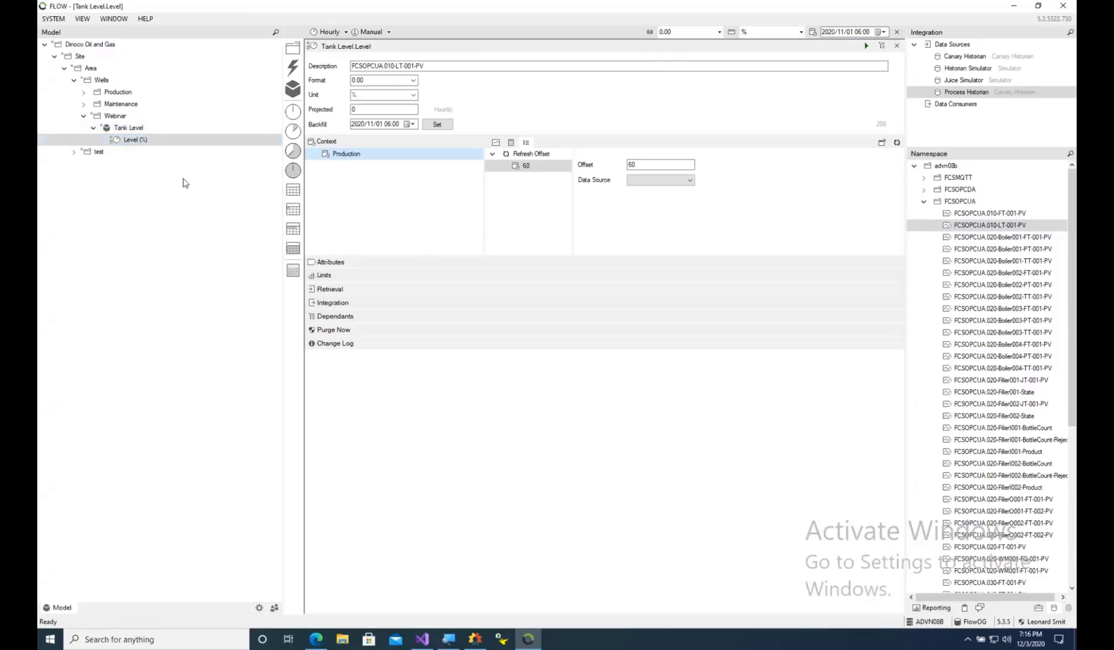
{"action": "left_click", "coordinate": [342, 290]}
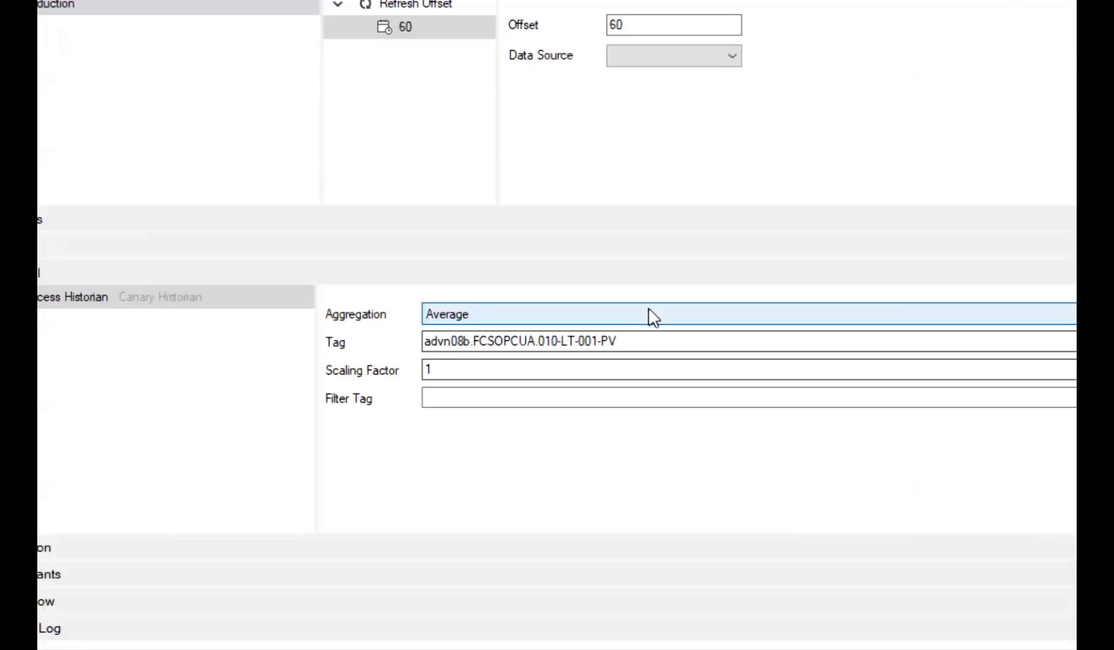
{"action": "left_click", "coordinate": [654, 317]}
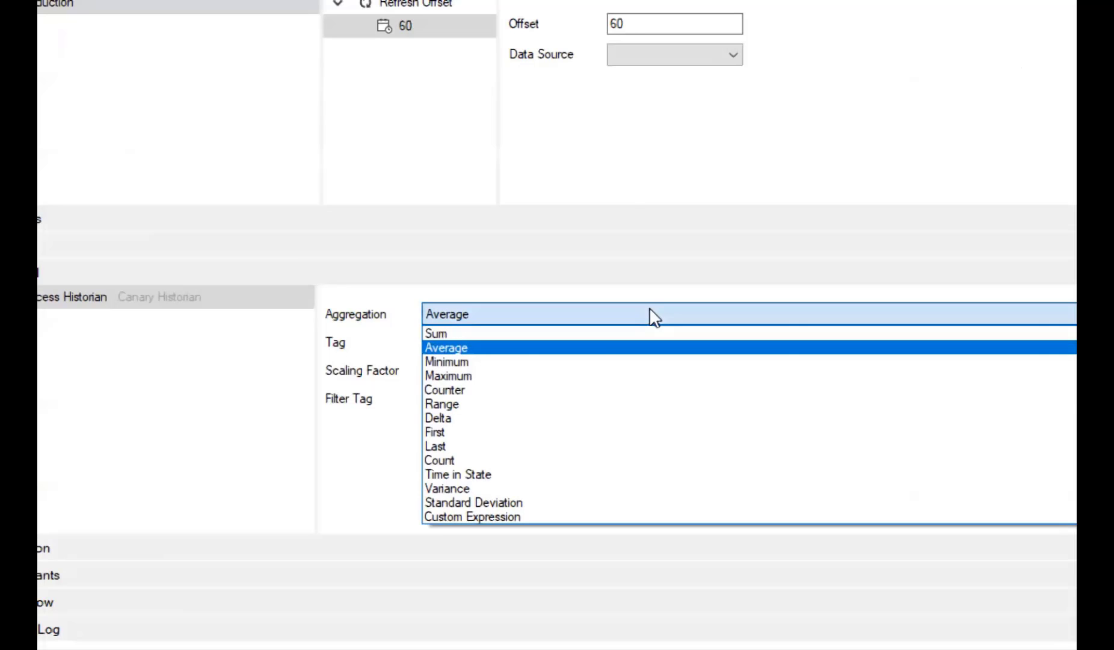
{"action": "left_click", "coordinate": [460, 456]}
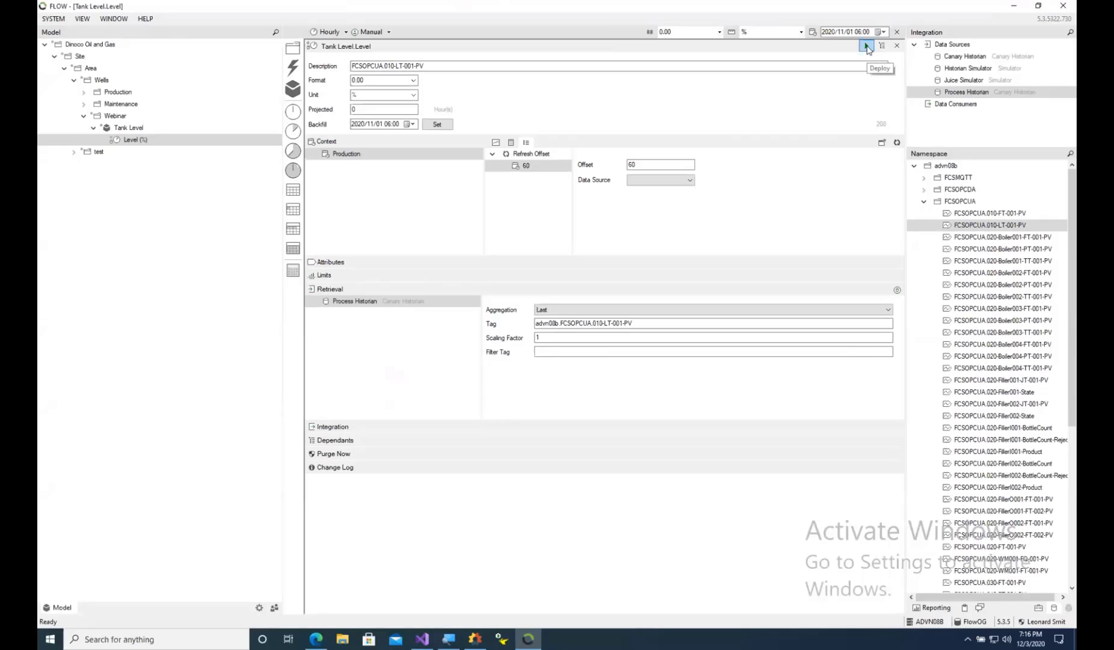
{"action": "left_click", "coordinate": [866, 46]}
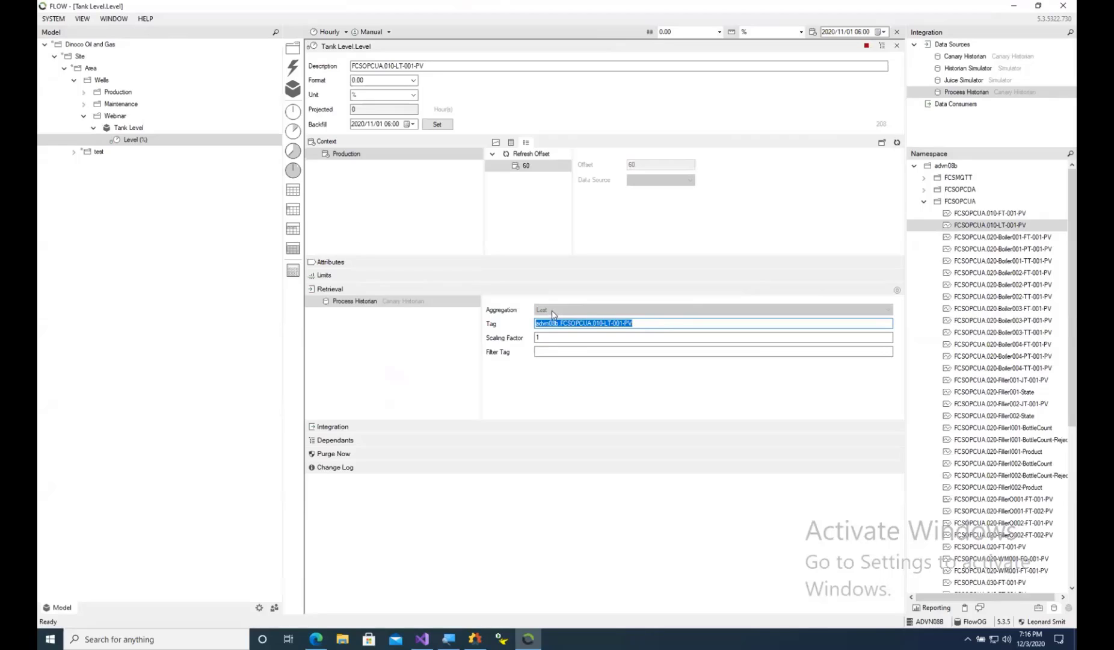
Show the Level measure's Production trend chart and refresh it to examine the retrieved values
{"action": "left_click", "coordinate": [495, 143]}
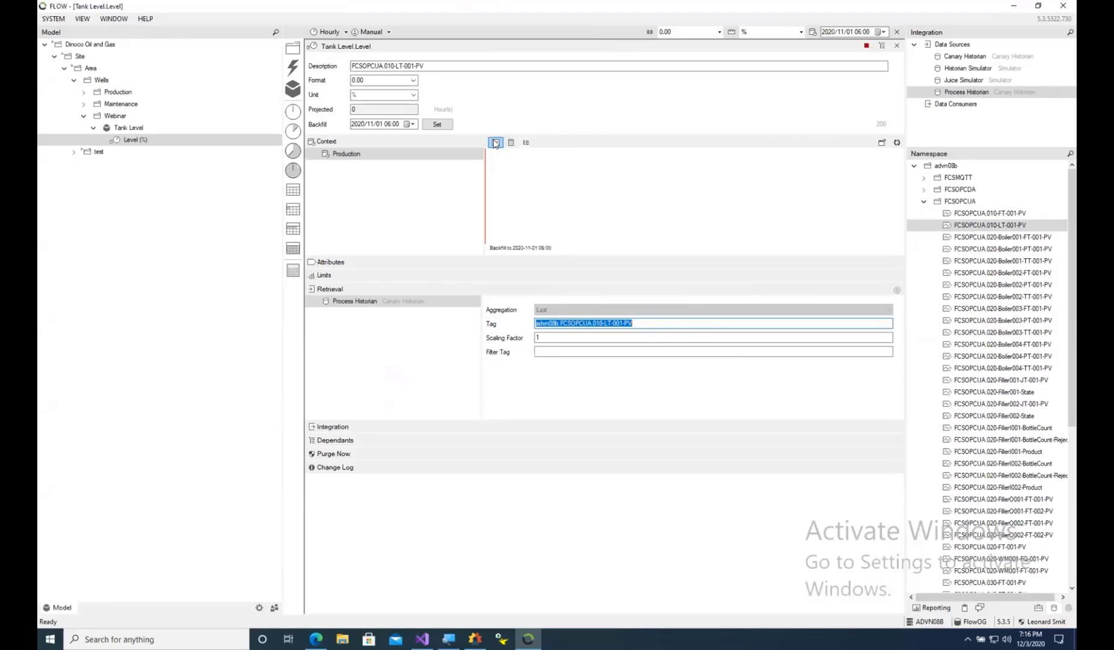
{"action": "left_click", "coordinate": [897, 143]}
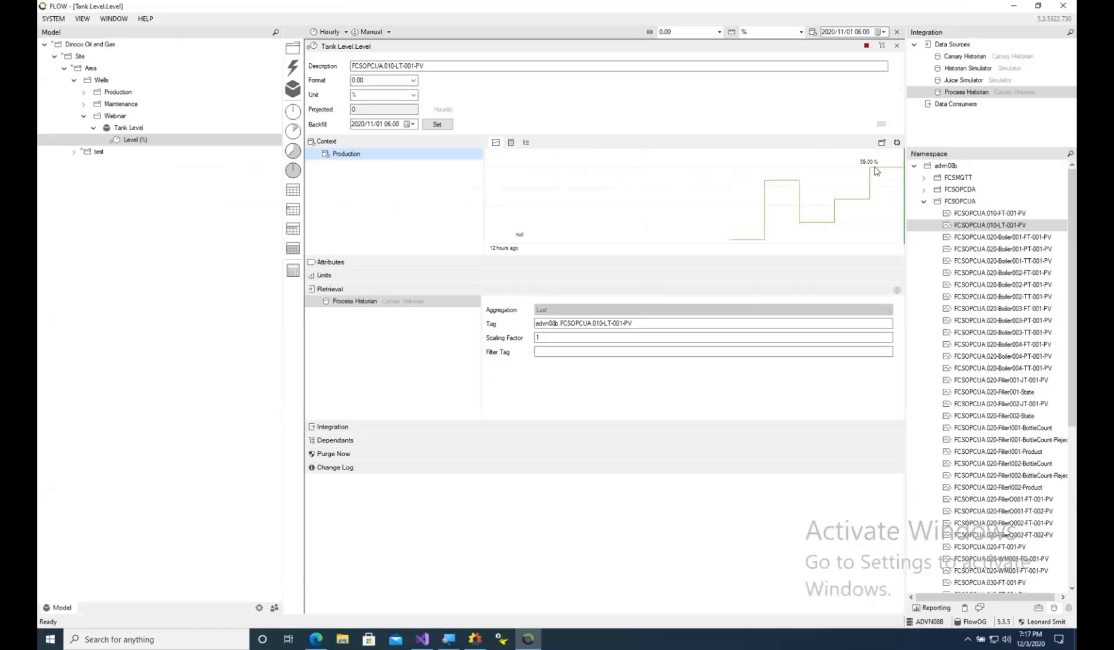
{"action": "left_click", "coordinate": [914, 166]}
Create a dashboard in the Webinar reporting folder, keep its default name, and open it for editing
{"action": "left_click", "coordinate": [935, 607]}
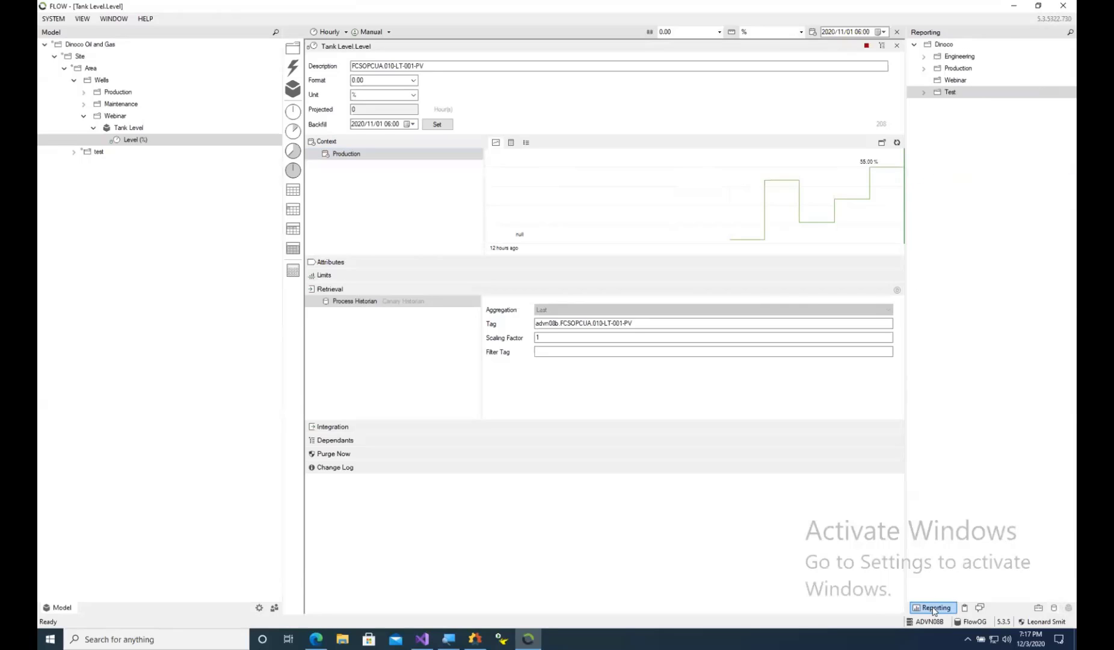
{"action": "right_click", "coordinate": [947, 80]}
{"action": "mouse_move", "coordinate": [953, 88]}
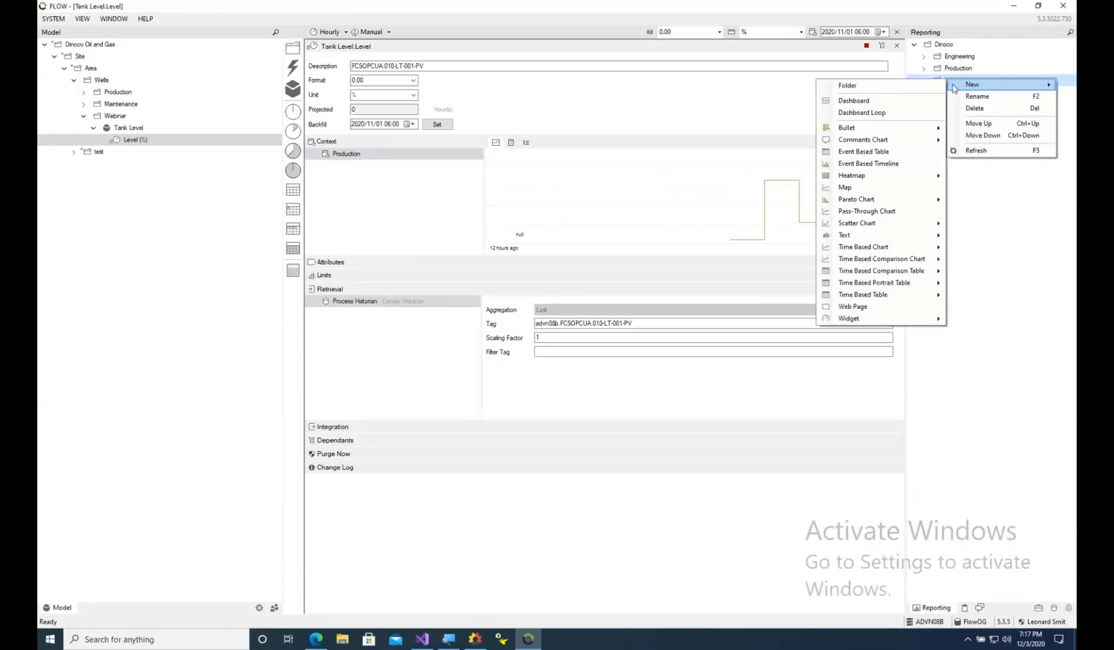
{"action": "left_click", "coordinate": [902, 101]}
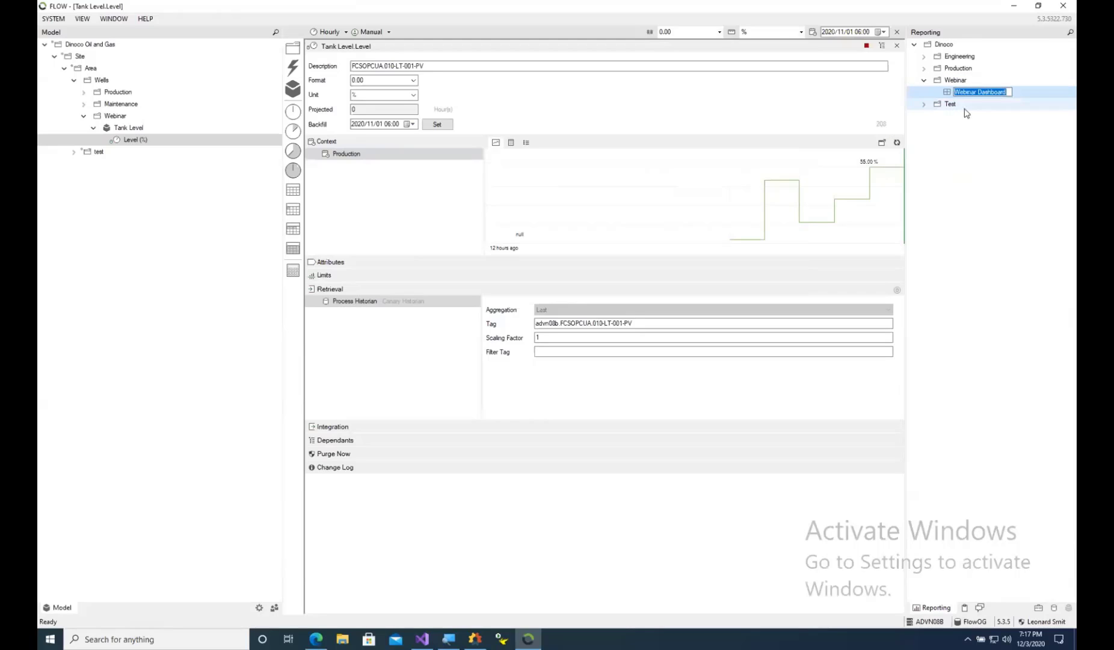
{"action": "left_click", "coordinate": [1004, 146]}
{"action": "double_click", "coordinate": [959, 94]}
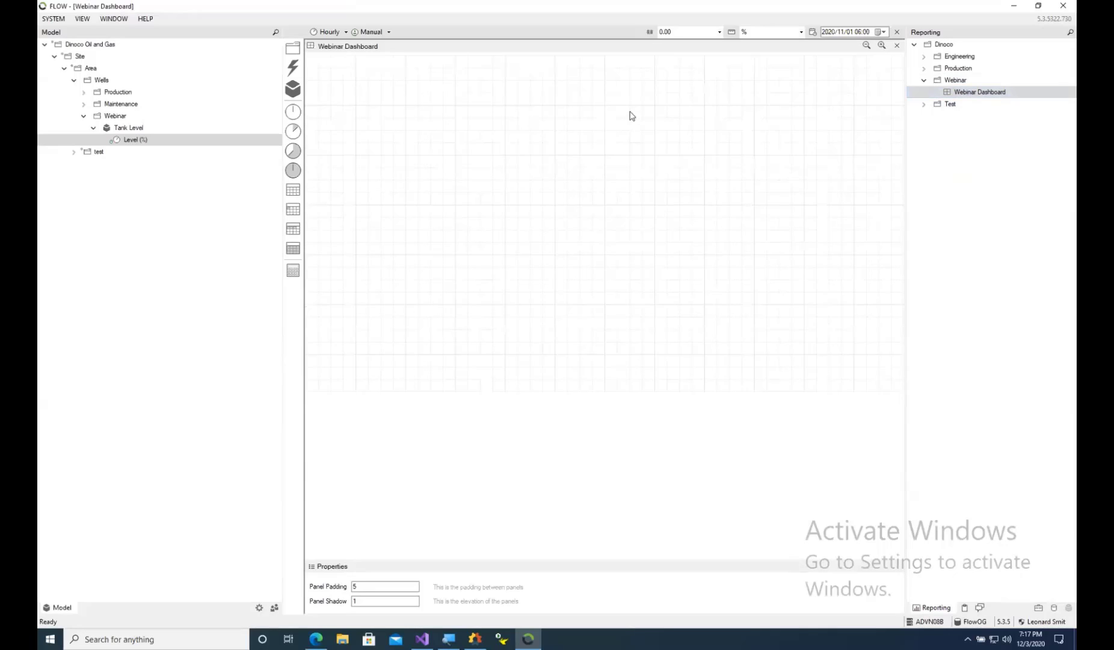
Add an hourly widget to the empty dashboard
{"action": "right_click", "coordinate": [313, 64]}
{"action": "mouse_move", "coordinate": [346, 66]}
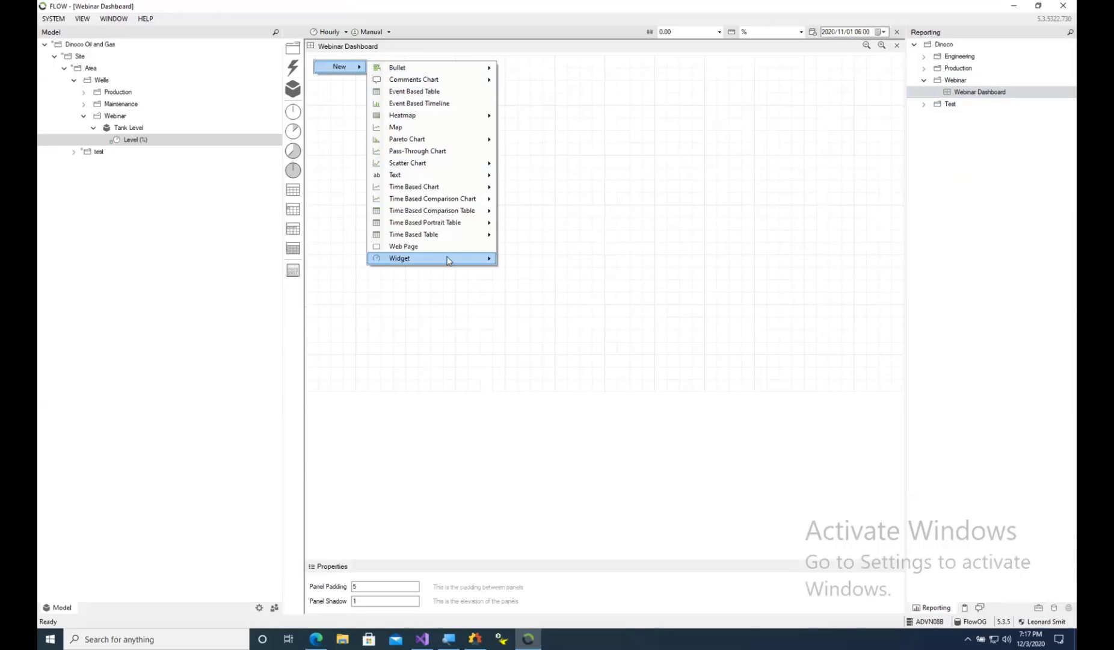
{"action": "mouse_move", "coordinate": [463, 266]}
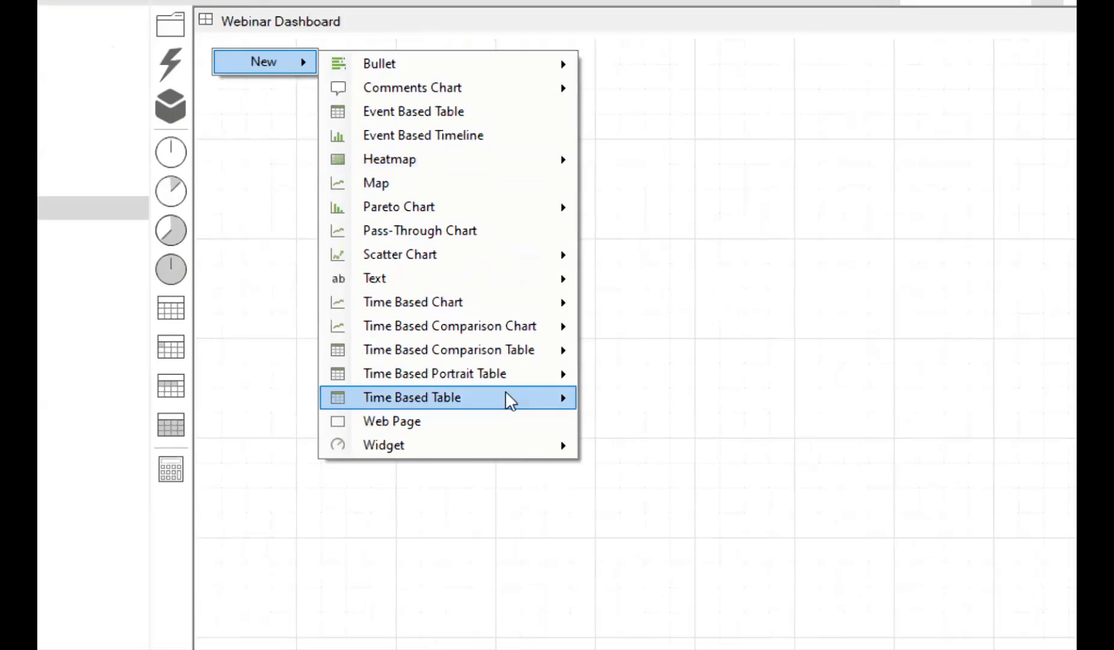
{"action": "mouse_move", "coordinate": [508, 448]}
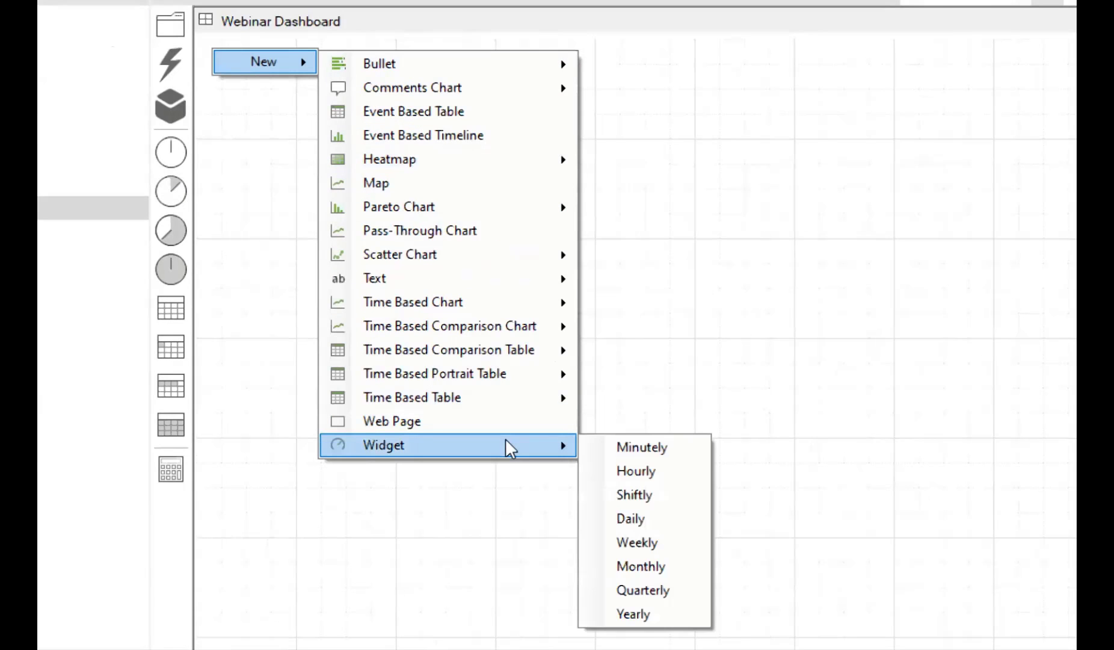
{"action": "left_click", "coordinate": [661, 478]}
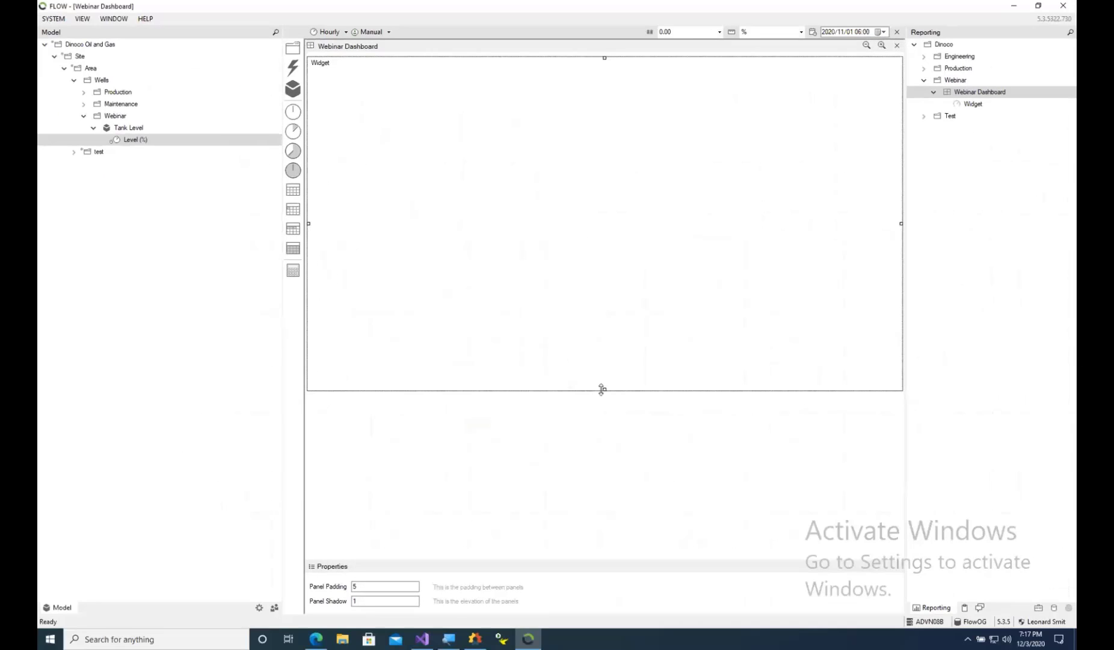
Shrink the hourly widget to a small tile in the dashboard's upper-left corner, about a quarter of the grid's width
{"action": "left_click_drag", "start_coordinate": [601, 389], "coordinate": [566, 102]}
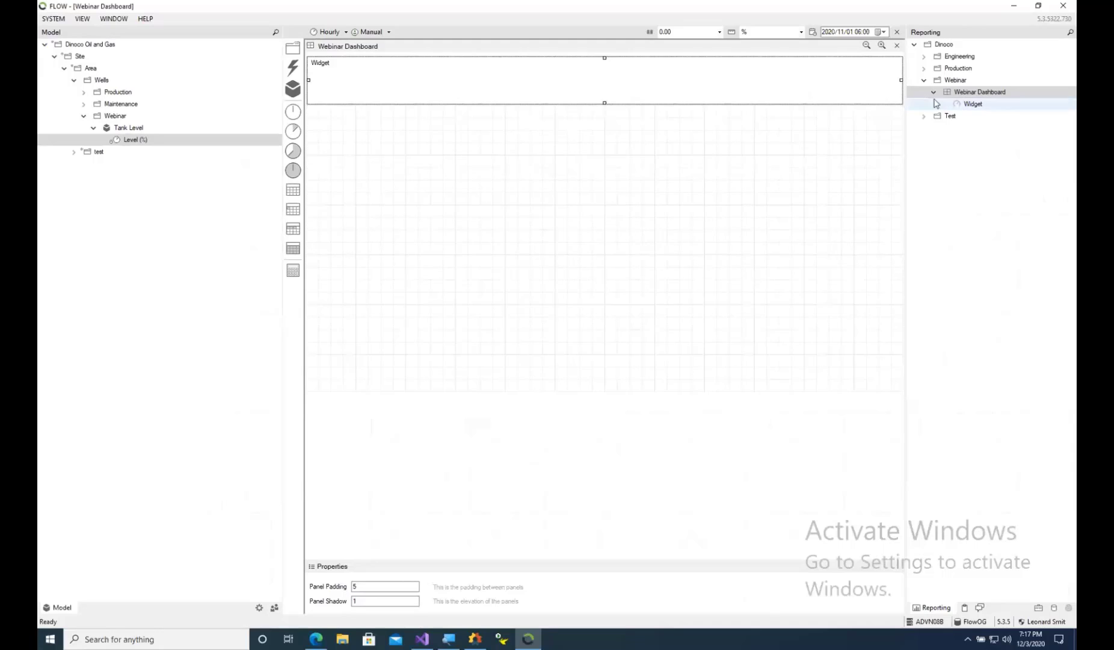
{"action": "left_click_drag", "start_coordinate": [902, 79], "coordinate": [455, 72]}
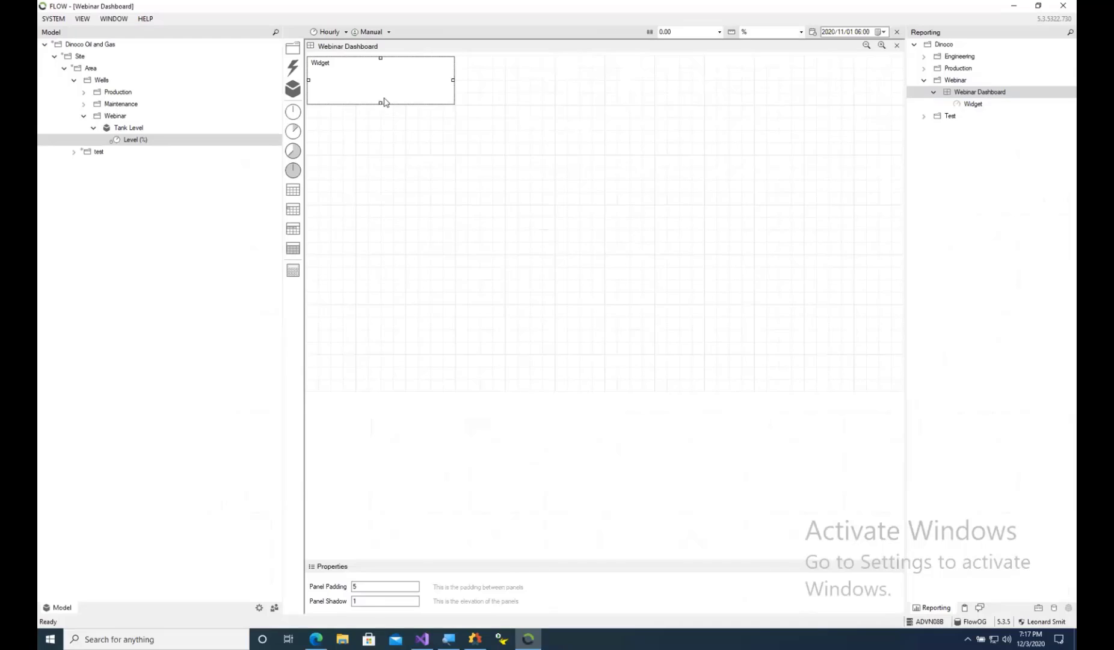
Add the Tank Level's Level (%) measure to the widget's section and set the widget's type to Text
{"action": "double_click", "coordinate": [383, 96]}
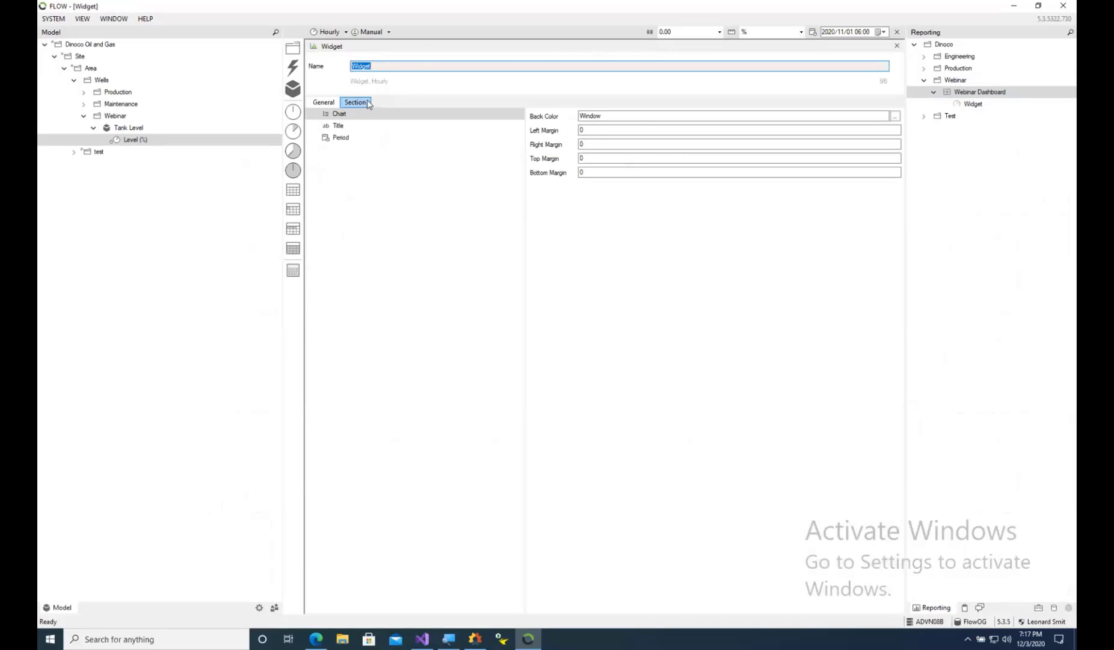
{"action": "left_click", "coordinate": [134, 141]}
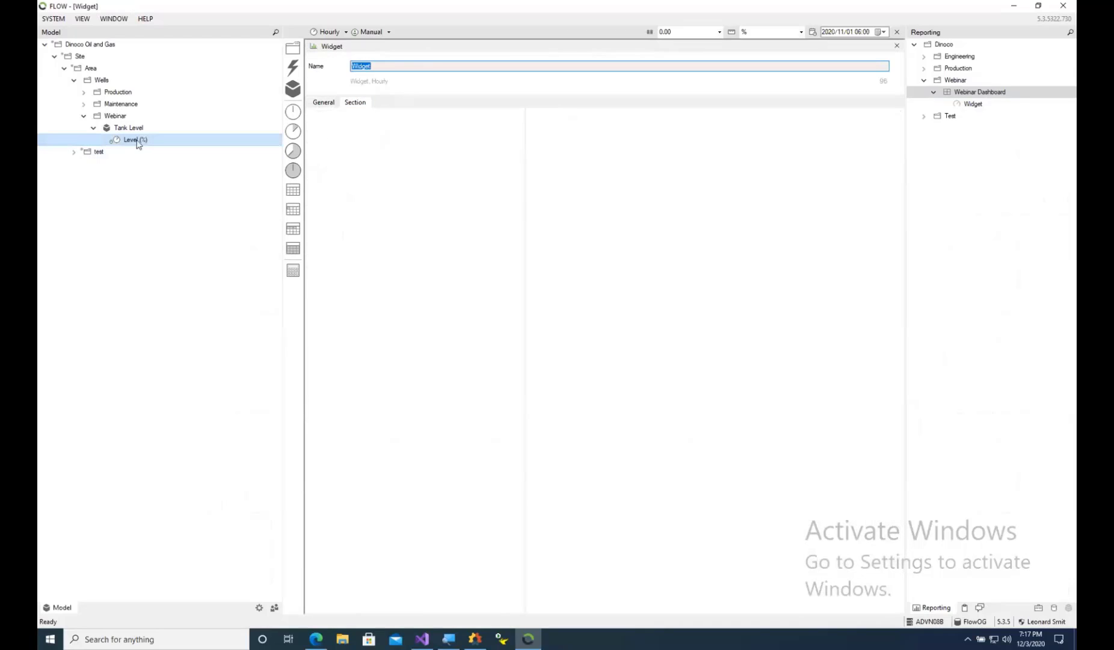
{"action": "left_click_drag", "start_coordinate": [134, 142], "coordinate": [340, 144]}
{"action": "left_click", "coordinate": [352, 127]}
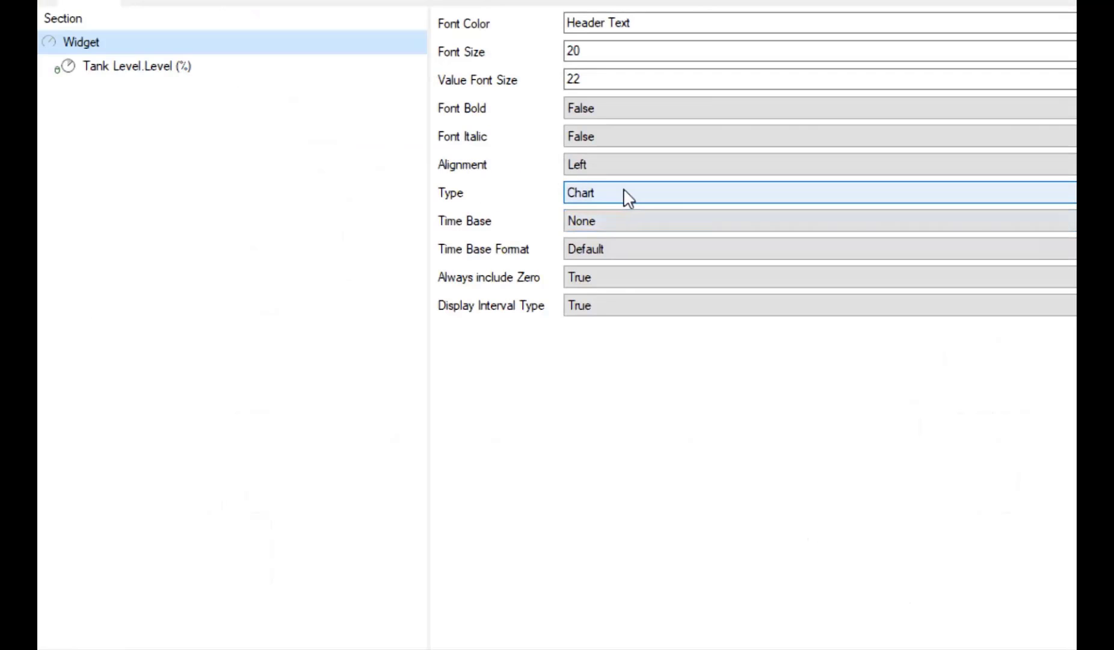
{"action": "left_click", "coordinate": [628, 196]}
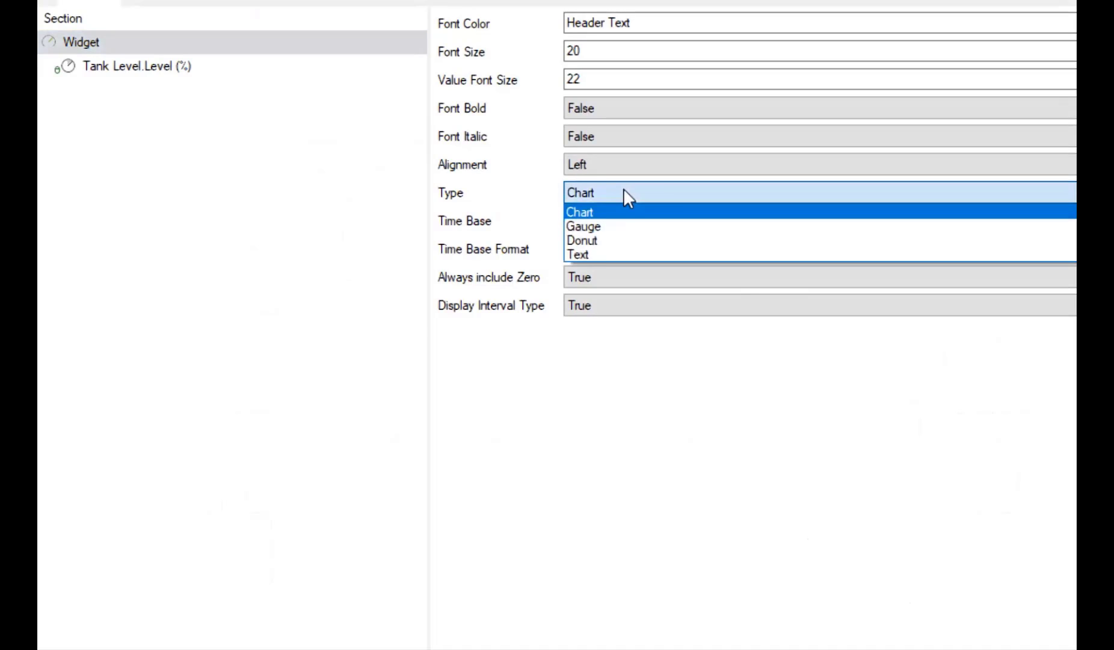
{"action": "left_click", "coordinate": [591, 254]}
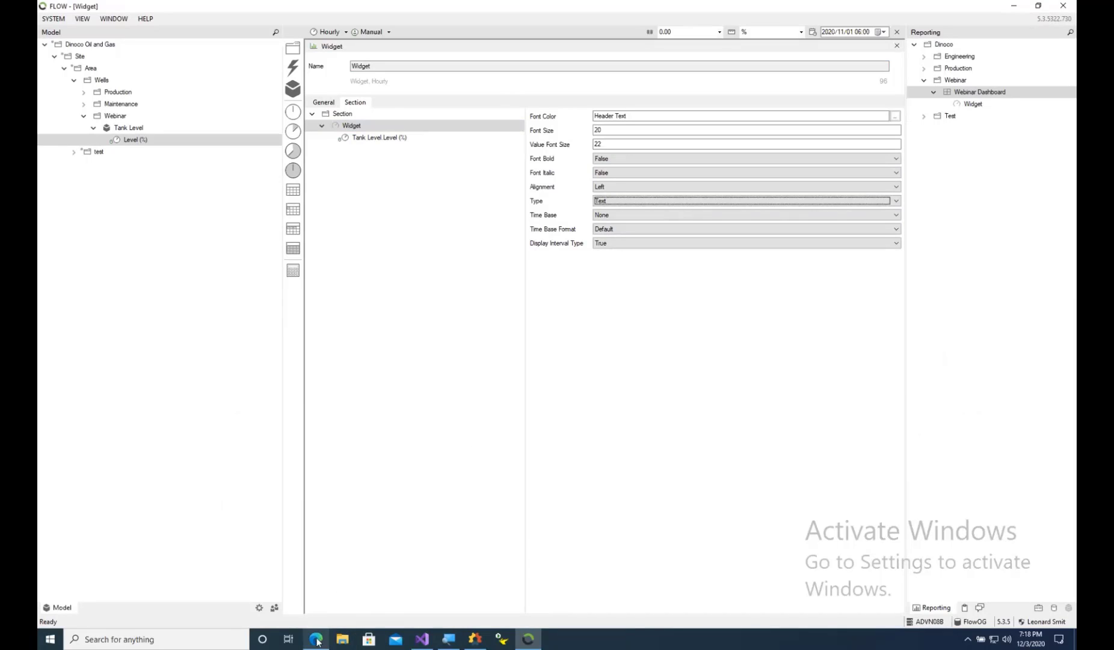
Open the Webinar Dashboard in the browser to view the Tank Level widget
{"action": "mouse_move", "coordinate": [317, 642]}
{"action": "right_click", "coordinate": [953, 94]}
{"action": "mouse_move", "coordinate": [976, 96]}
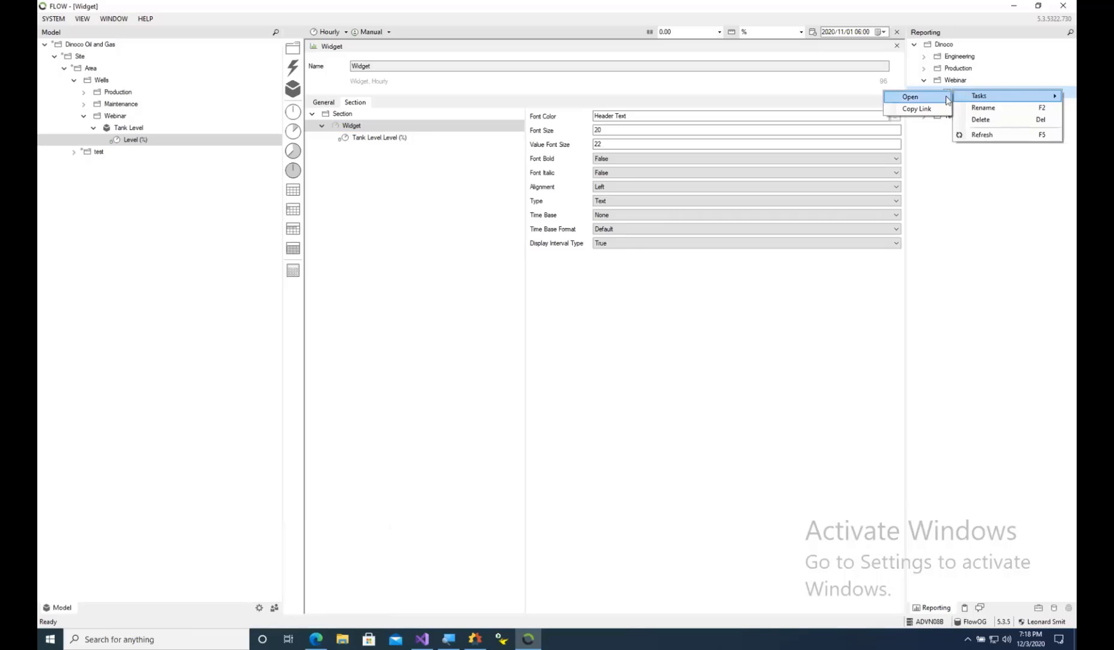
{"action": "left_click", "coordinate": [941, 98]}
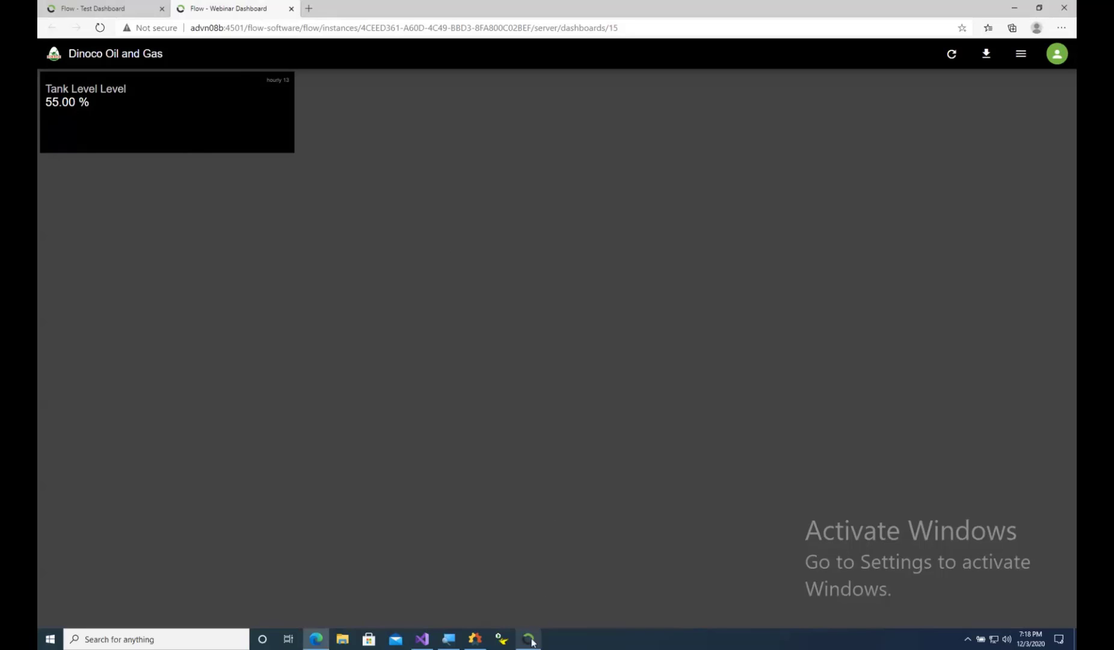
Return to Flow, close the widget's settings and move the widget to the dashboard's upper-right corner
{"action": "mouse_move", "coordinate": [531, 643]}
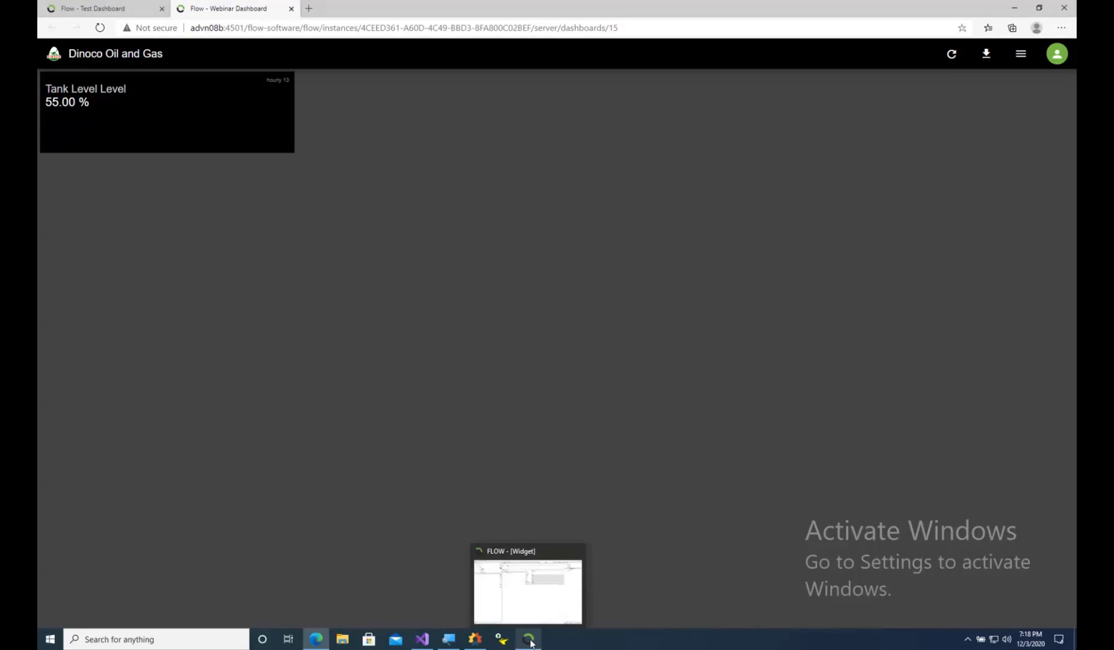
{"action": "left_click", "coordinate": [531, 642]}
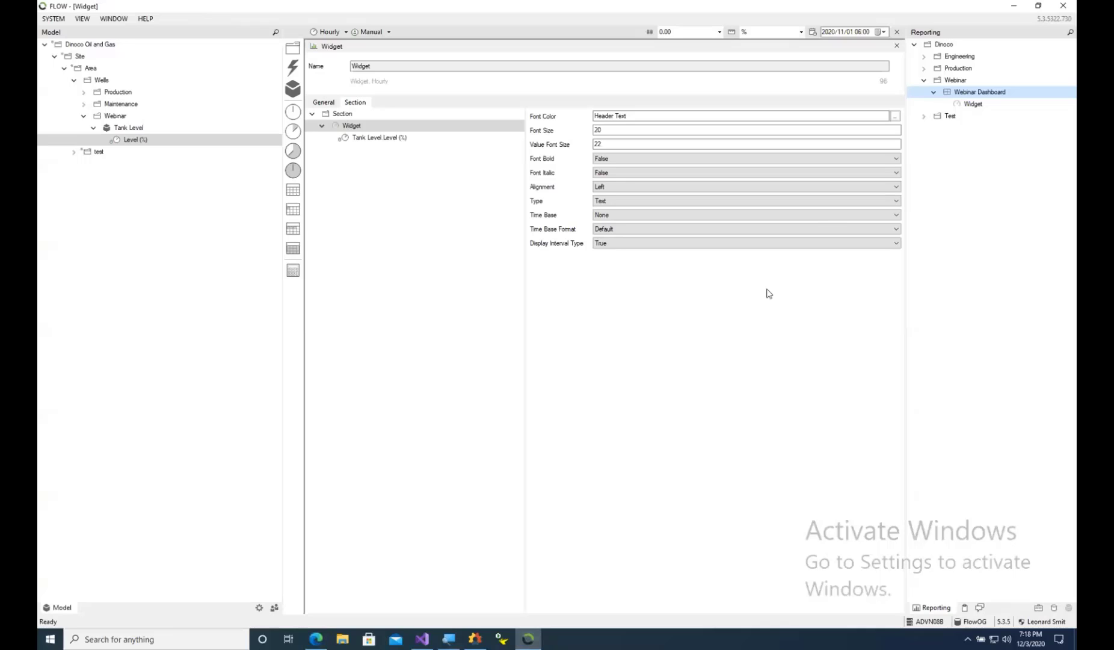
{"action": "left_click", "coordinate": [897, 47]}
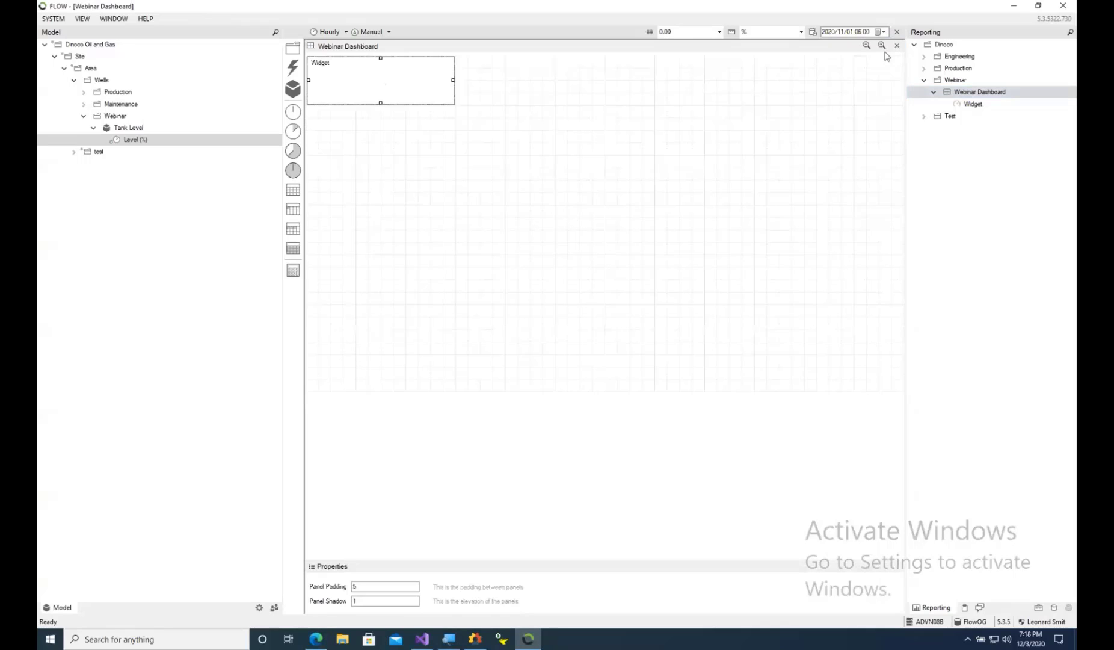
{"action": "left_click_drag", "start_coordinate": [405, 95], "coordinate": [839, 73]}
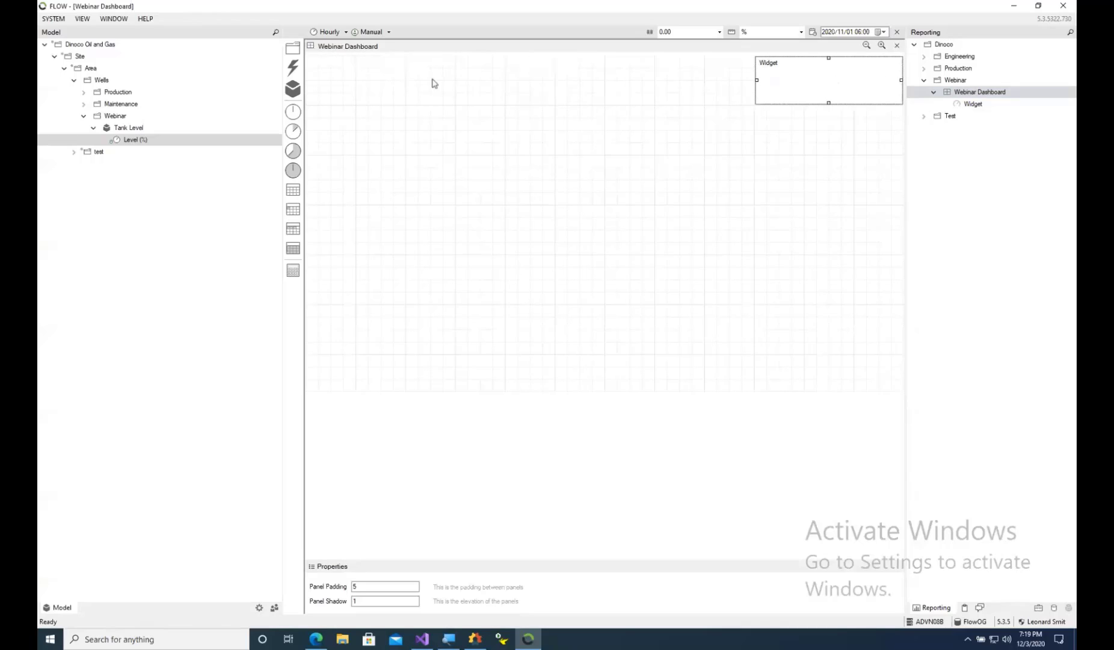
Add a Pass-Through Chart in the empty area beside the widget and reduce its height to a band along the dashboard's upper edge
{"action": "right_click", "coordinate": [317, 67]}
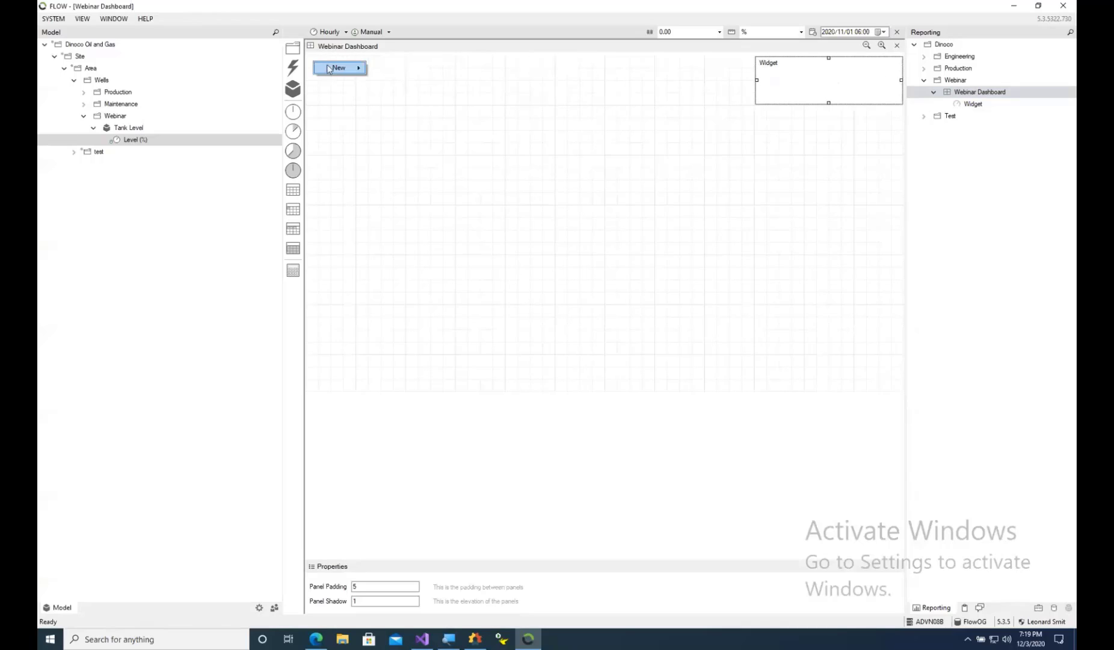
{"action": "mouse_move", "coordinate": [330, 68]}
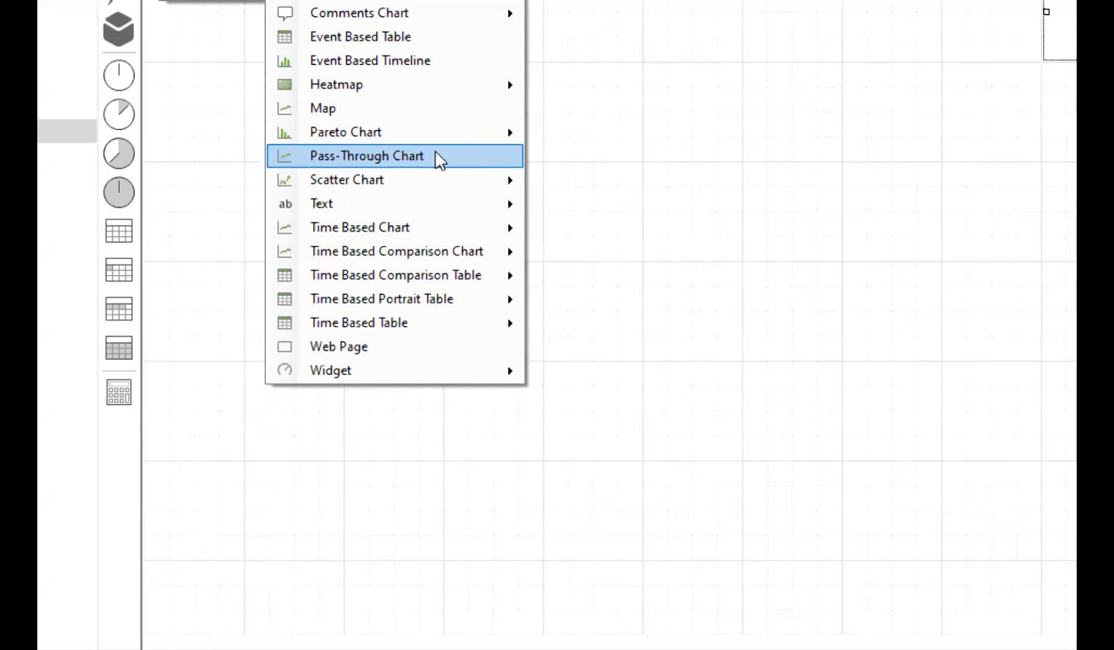
{"action": "left_click", "coordinate": [435, 151]}
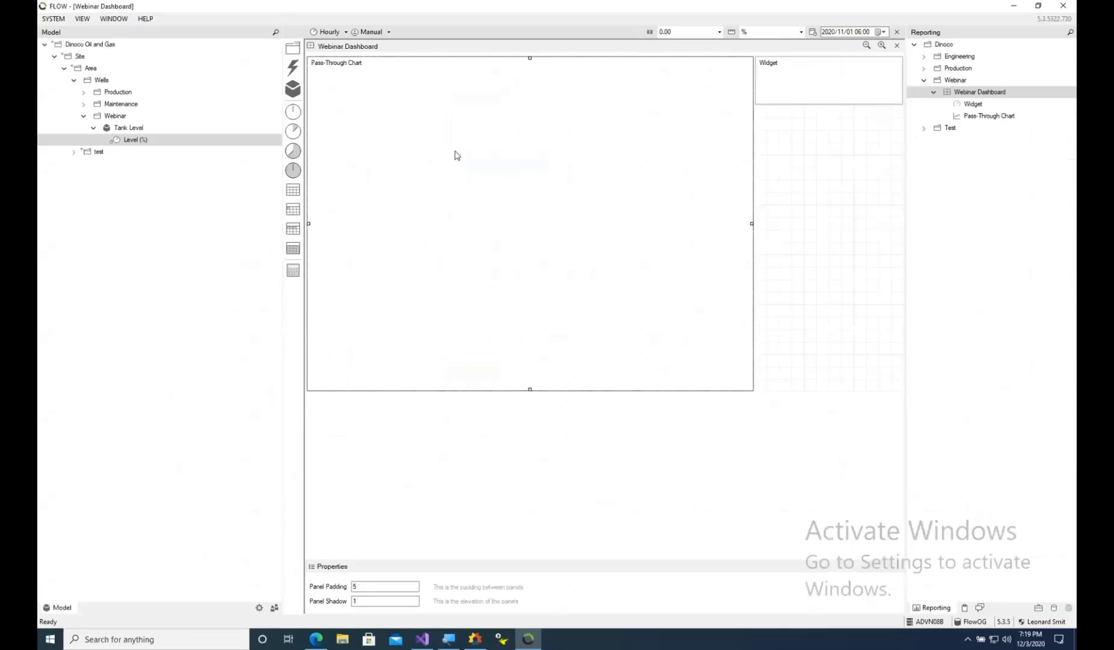
{"action": "left_click_drag", "start_coordinate": [529, 391], "coordinate": [543, 136]}
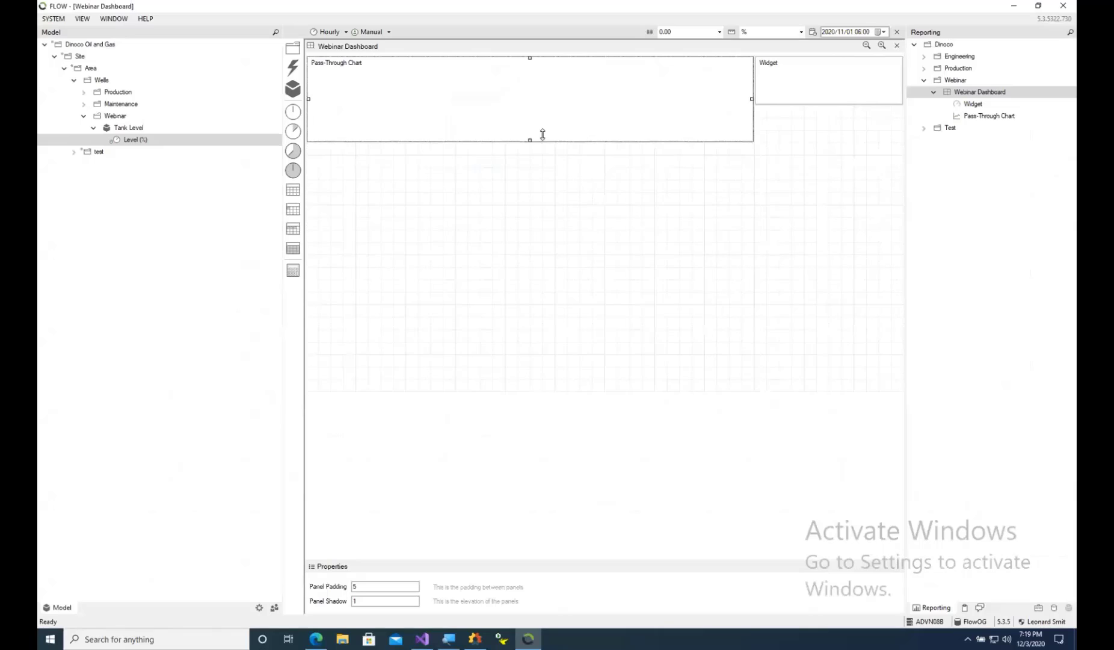
Add the Tank Level's Level (%) measure as a series of the Pass-Through Chart
{"action": "double_click", "coordinate": [469, 88]}
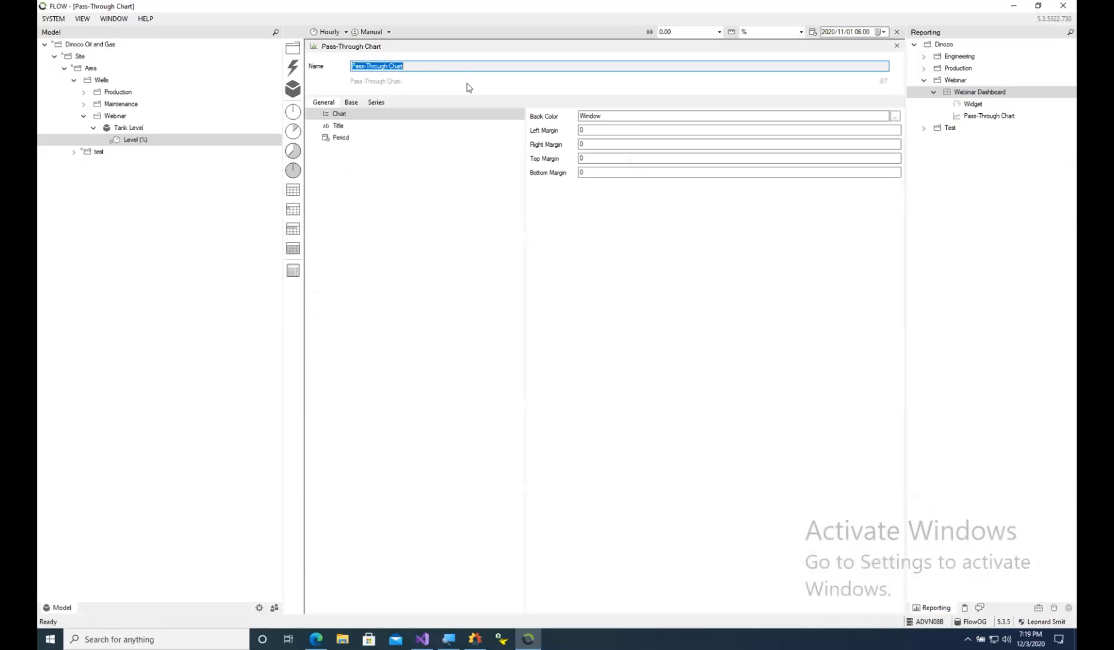
{"action": "left_click", "coordinate": [376, 103]}
{"action": "left_click_drag", "start_coordinate": [136, 143], "coordinate": [350, 128]}
Set the interval type of the Pass-Through Chart's period to Hour(s)
{"action": "left_click", "coordinate": [324, 103]}
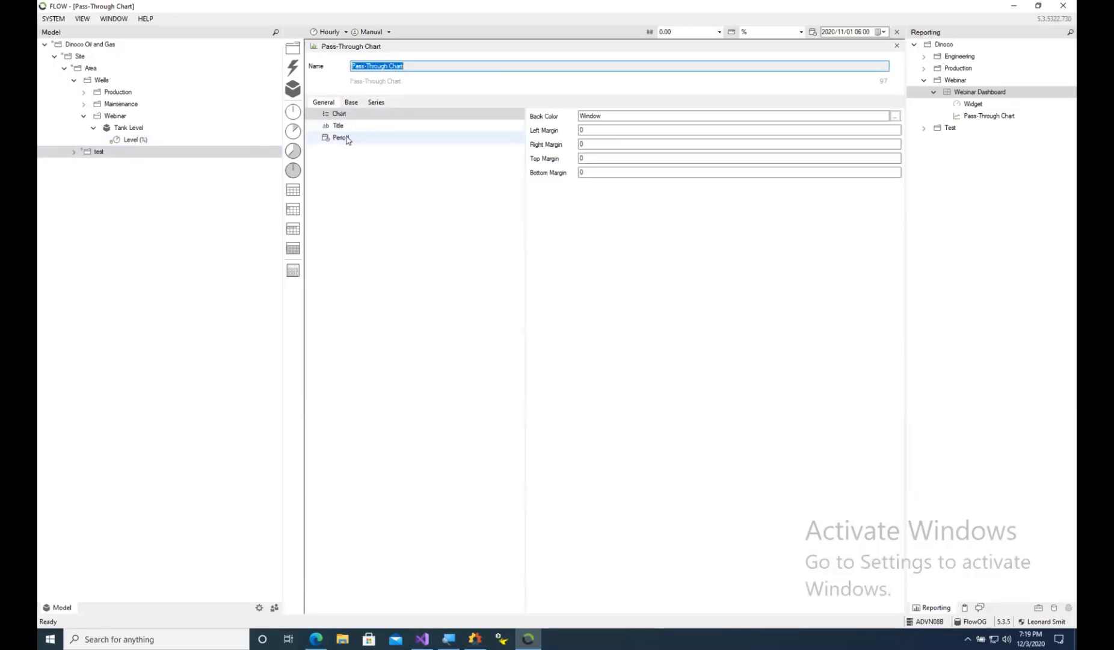
{"action": "left_click", "coordinate": [343, 138]}
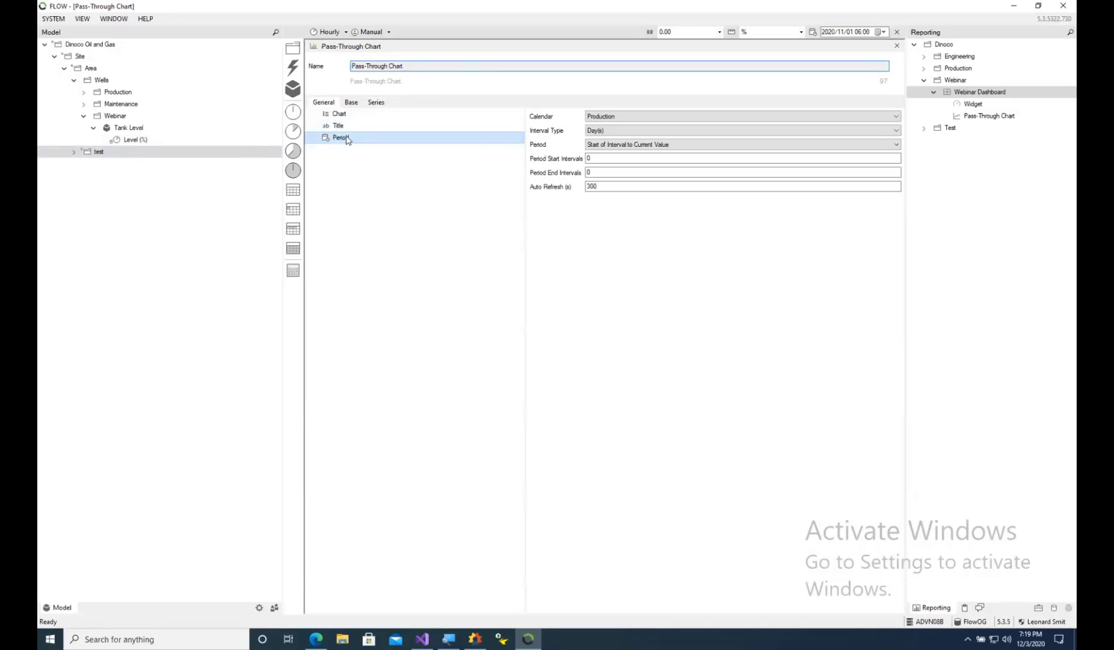
{"action": "left_click", "coordinate": [619, 133]}
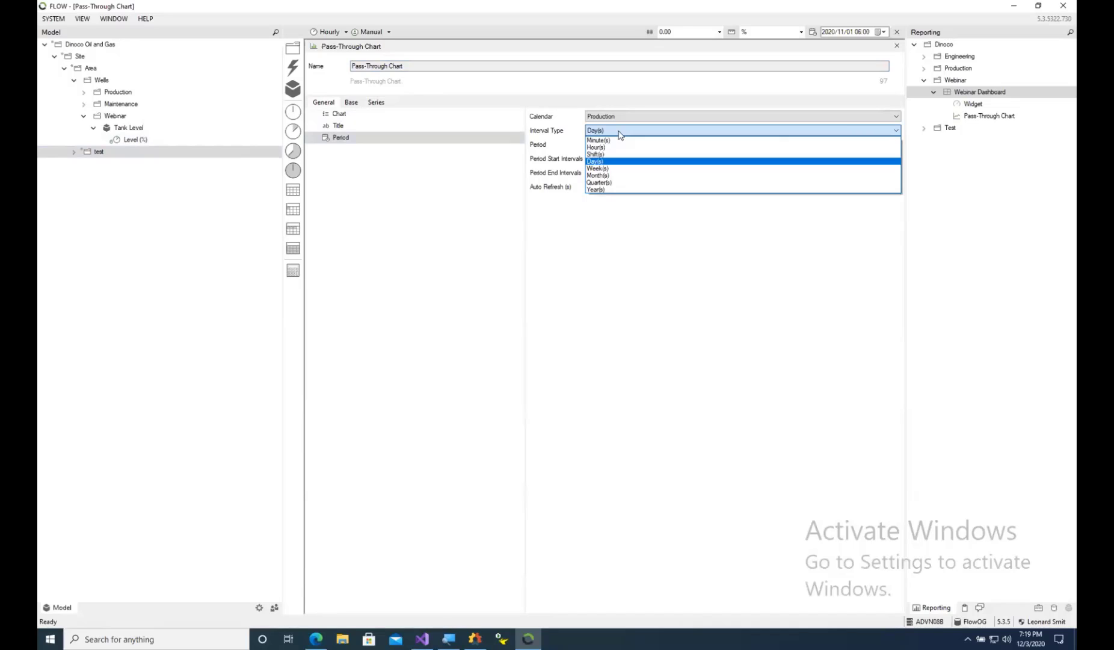
{"action": "left_click", "coordinate": [607, 147]}
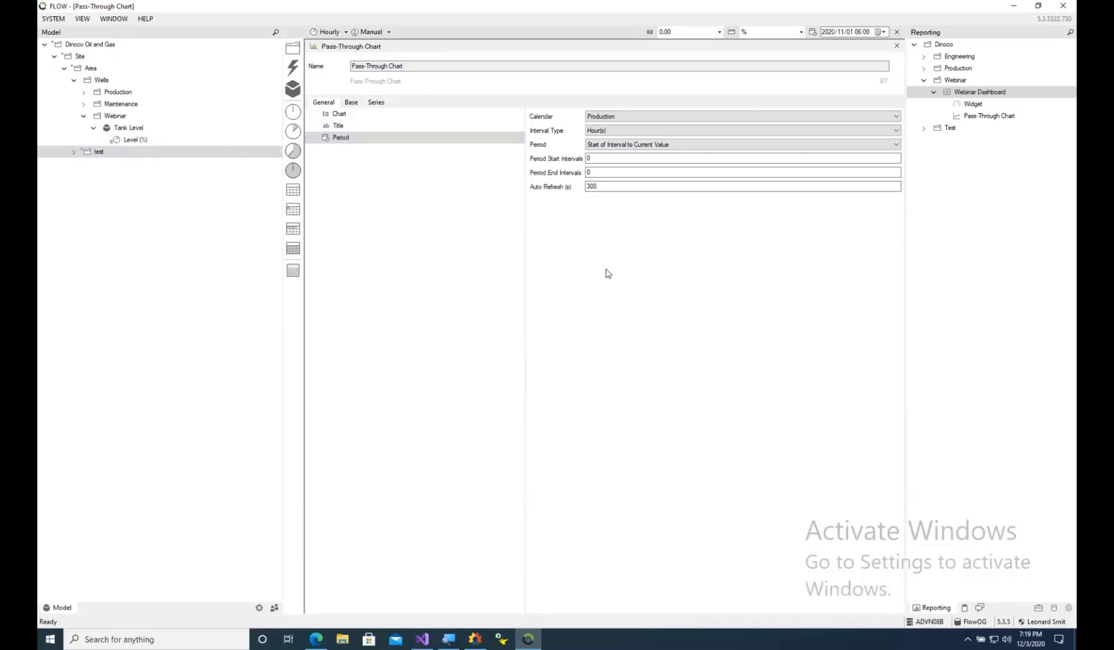
{"action": "left_click", "coordinate": [446, 280]}
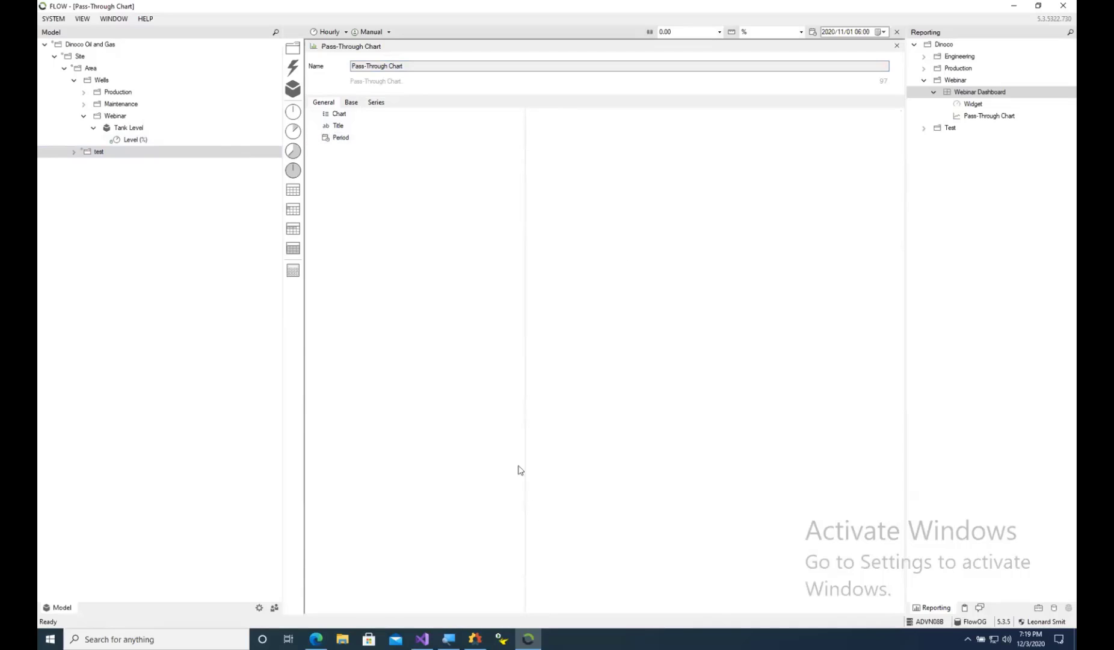
Switch to the browser, reload the Webinar Dashboard to view the pass-through chart, and return to Flow
{"action": "left_click", "coordinate": [318, 640]}
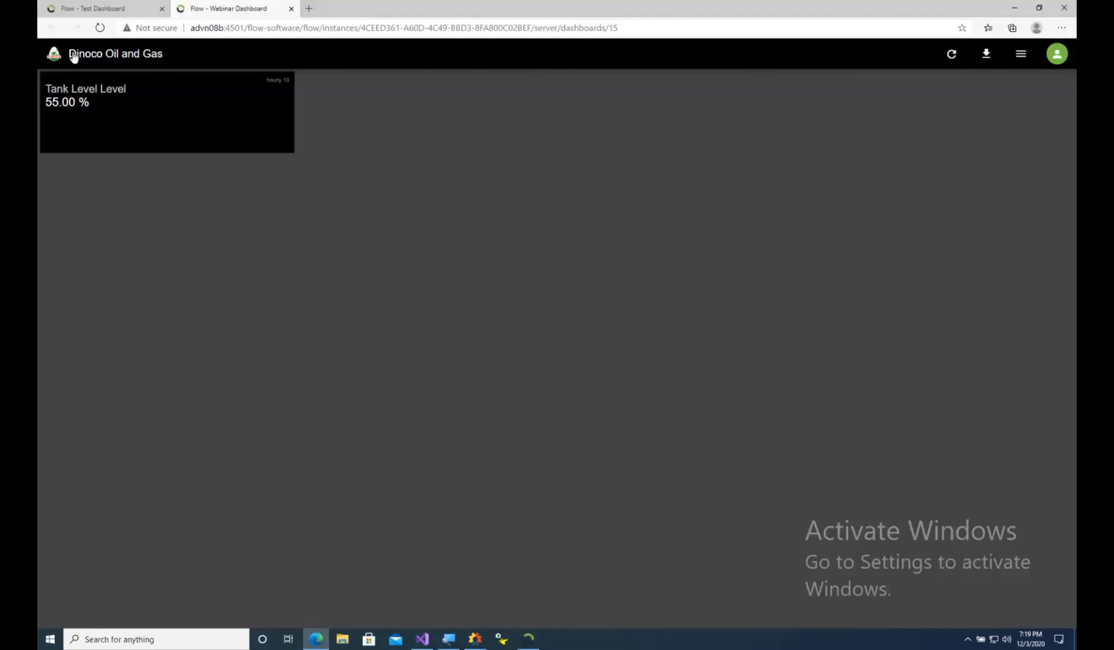
{"action": "left_click", "coordinate": [99, 28]}
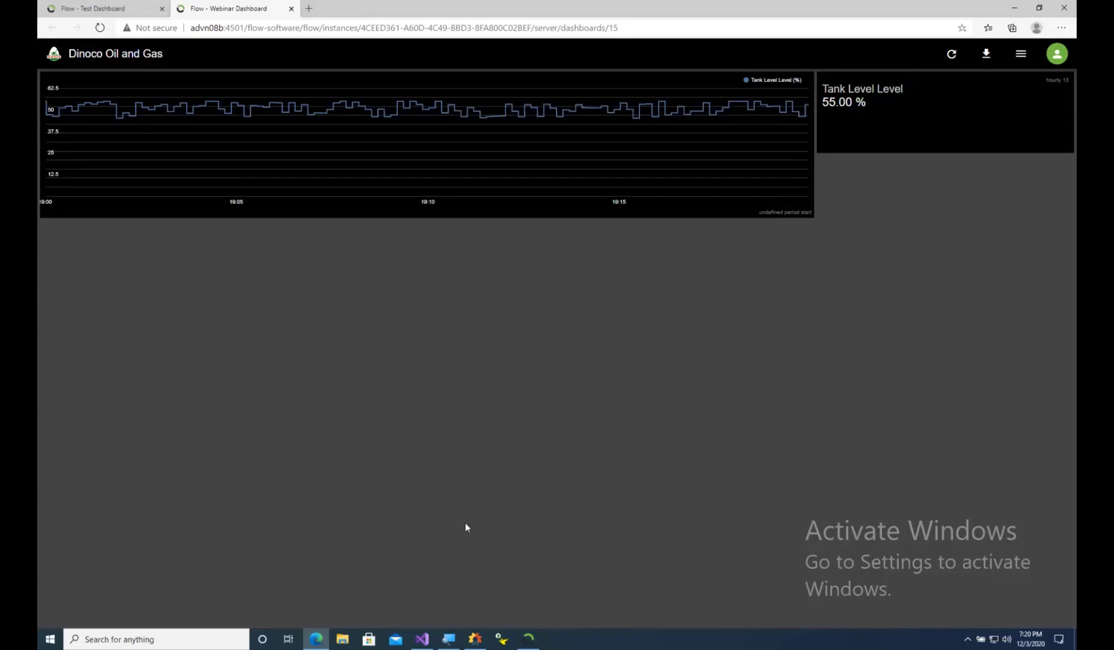
{"action": "left_click", "coordinate": [530, 640]}
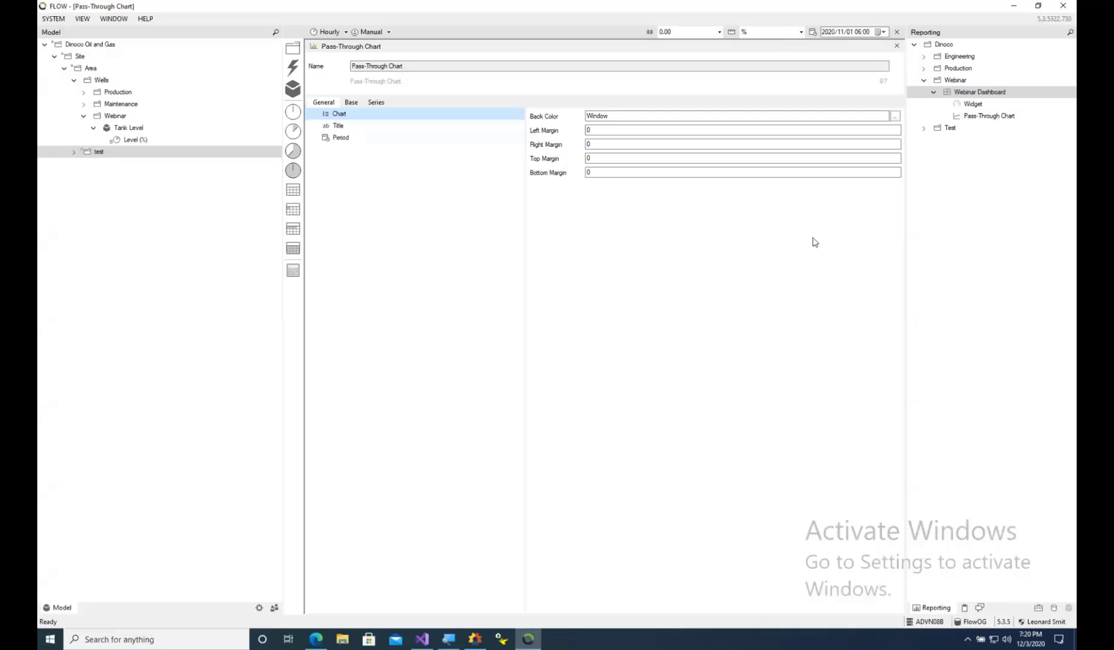
Close the Pass-Through Chart's settings, reopen the widget's section settings and set the widget's type to Chart
{"action": "left_click", "coordinate": [895, 46]}
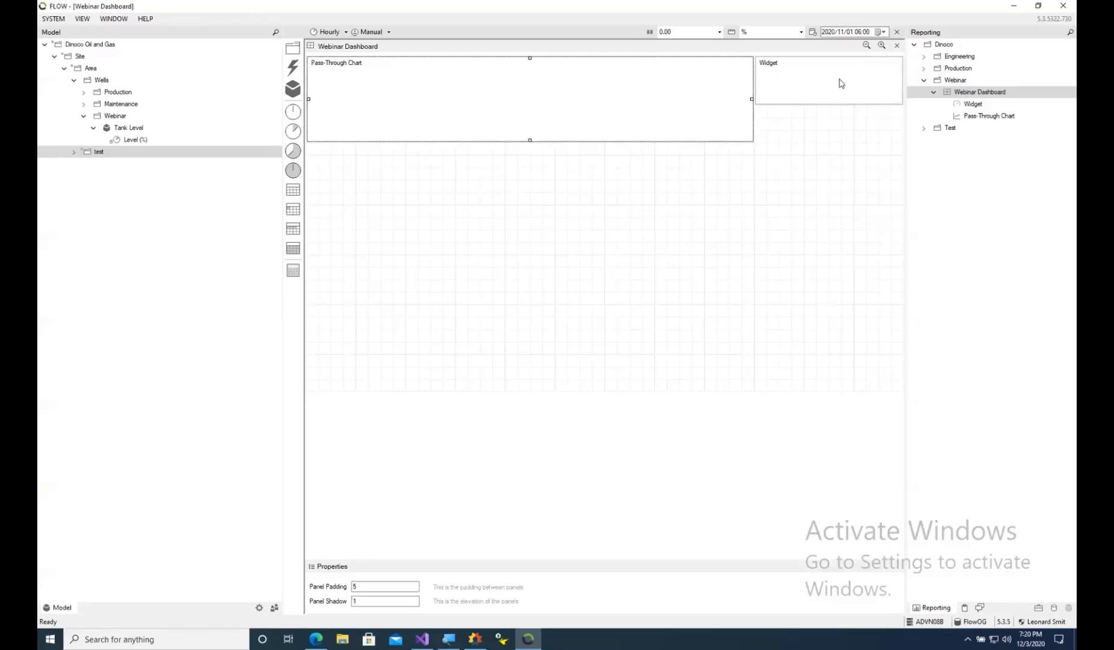
{"action": "double_click", "coordinate": [841, 83]}
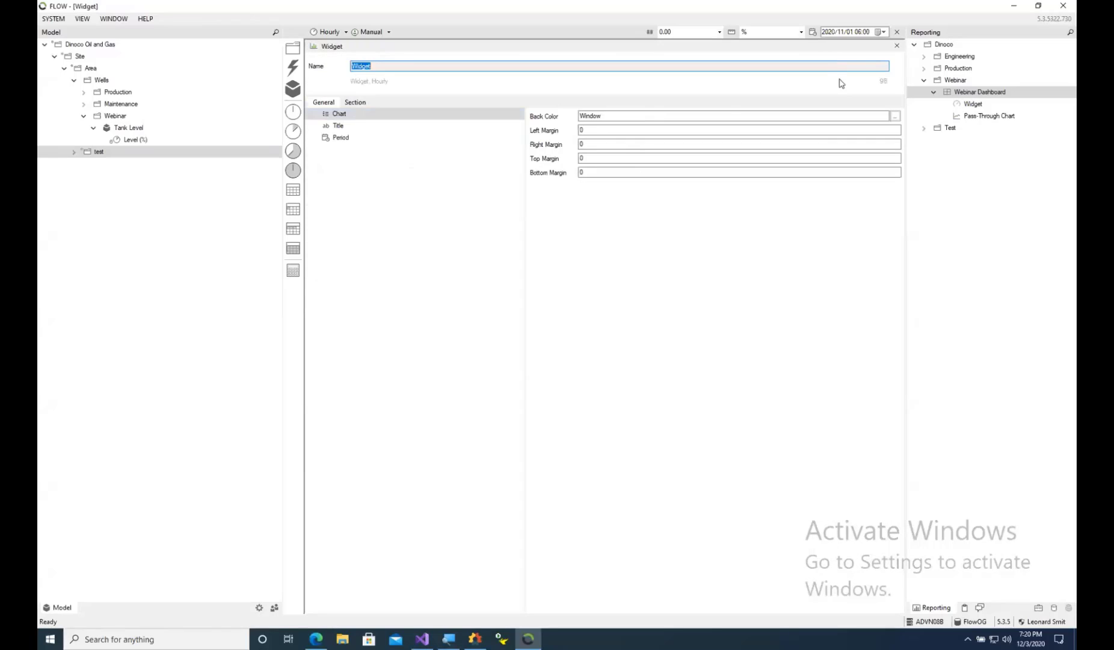
{"action": "left_click", "coordinate": [357, 102]}
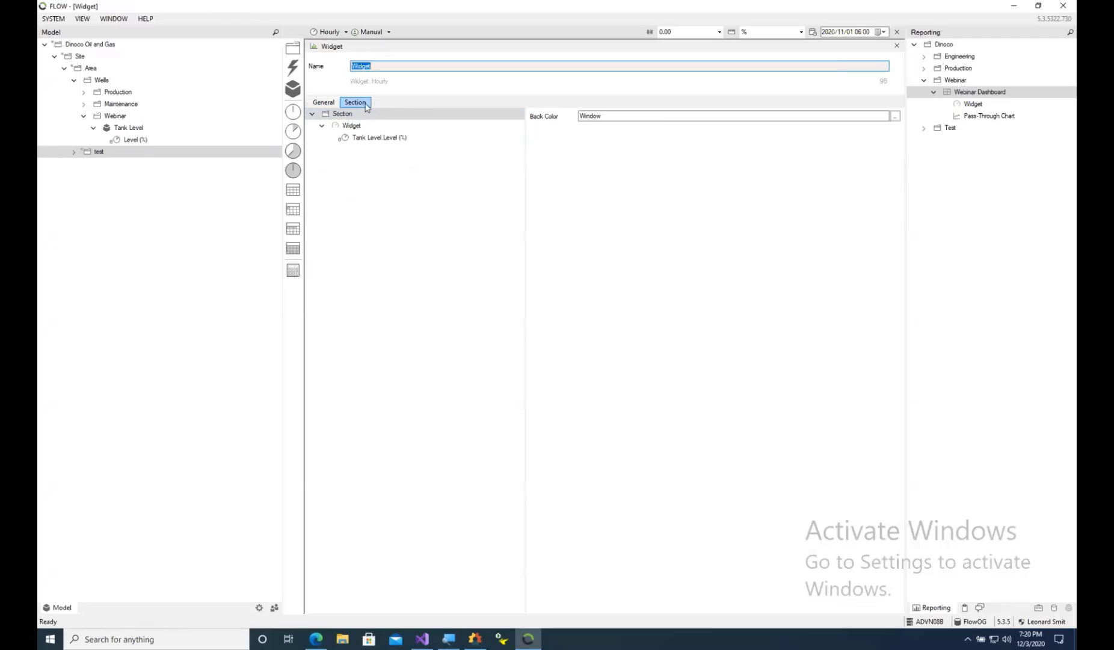
{"action": "left_click", "coordinate": [358, 124]}
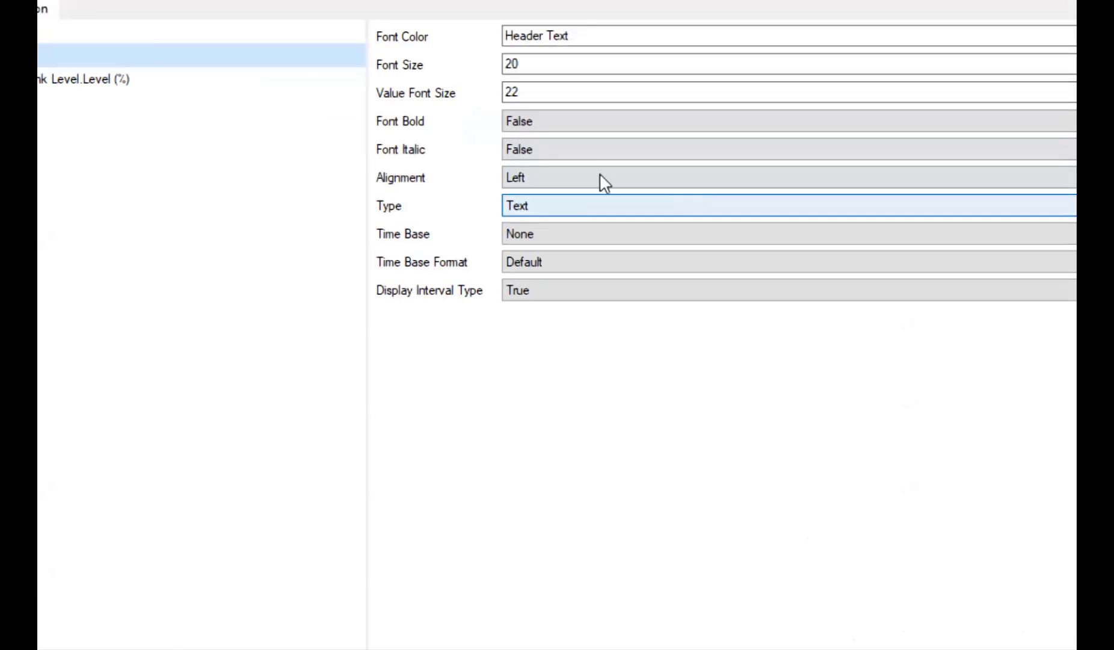
{"action": "left_click", "coordinate": [524, 207]}
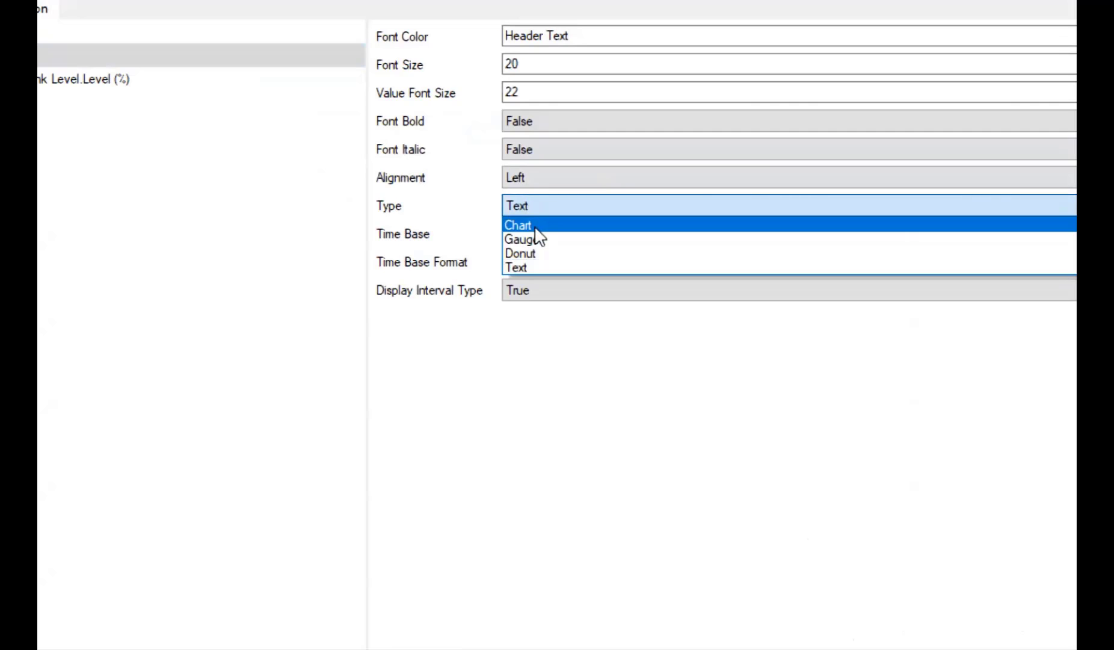
{"action": "left_click", "coordinate": [534, 226]}
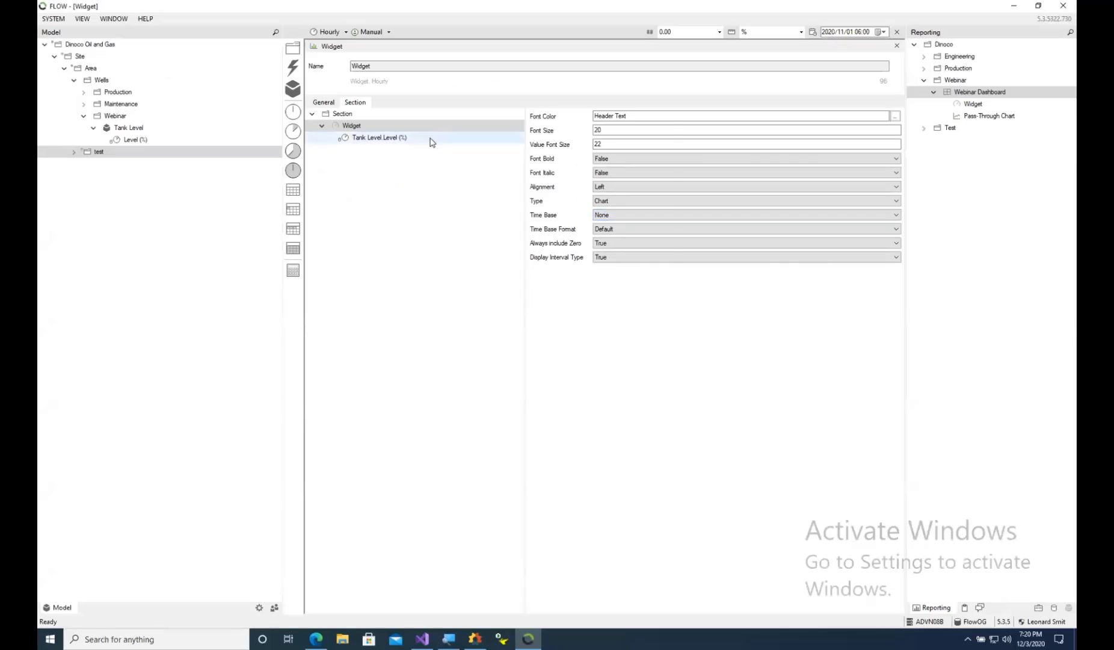
Set the chart type of the widget's Tank Level series to Area
{"action": "left_click", "coordinate": [430, 140]}
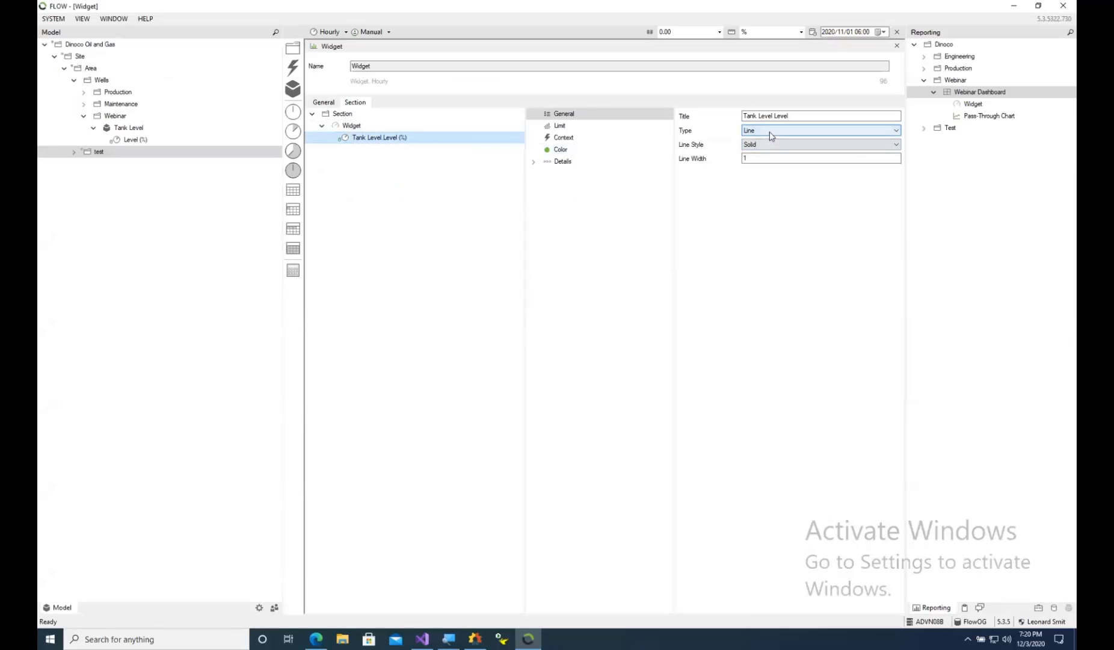
{"action": "left_click", "coordinate": [770, 133]}
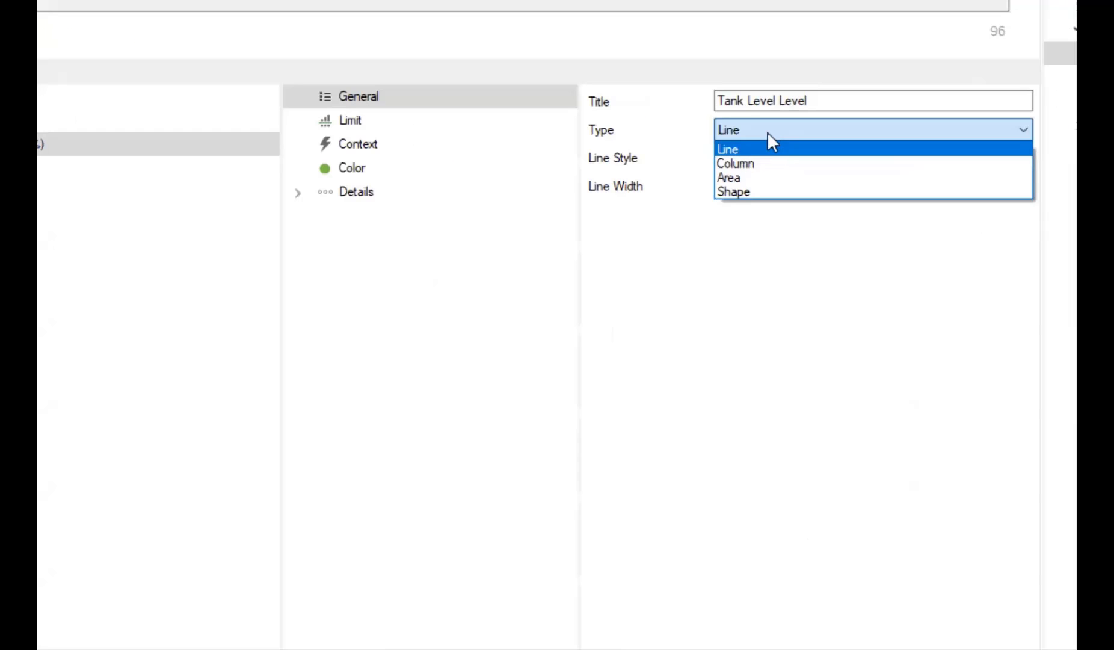
{"action": "left_click", "coordinate": [734, 180]}
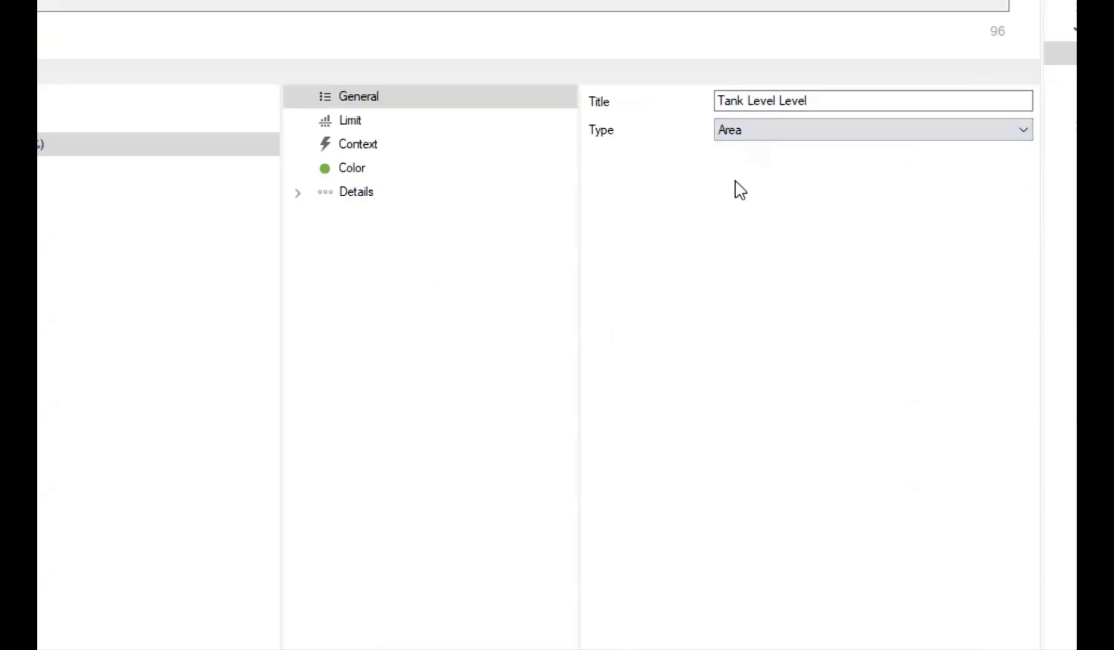
Set the base color of the widget's Tank Level series to the palette's Shade 1 and its opacity to 0.6
{"action": "left_click", "coordinate": [377, 175]}
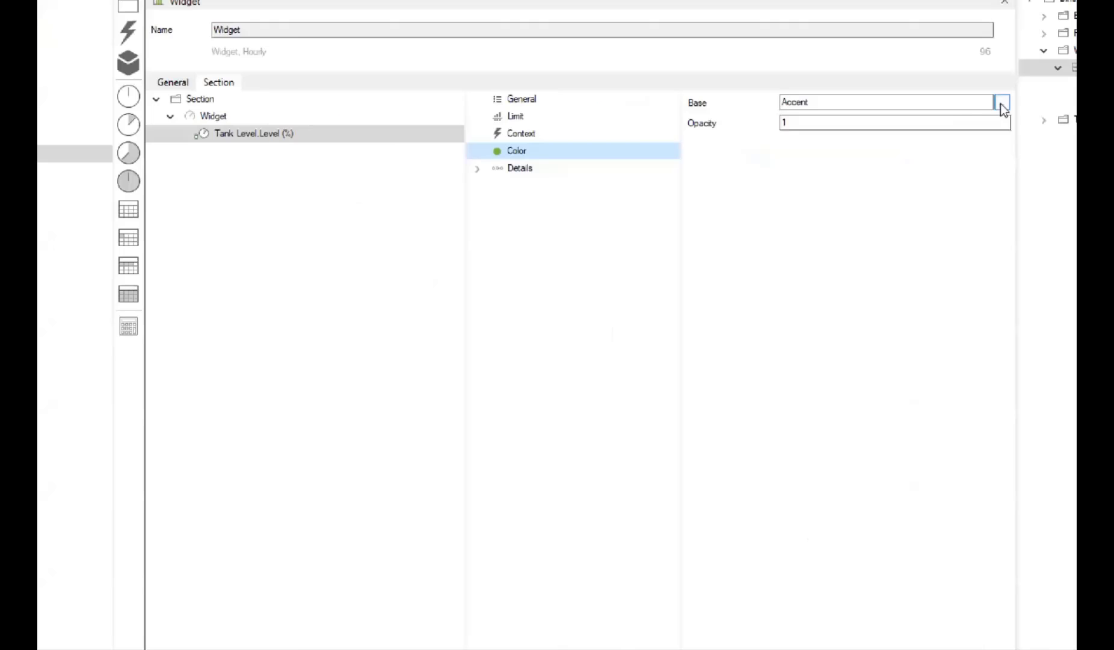
{"action": "left_click", "coordinate": [1002, 103]}
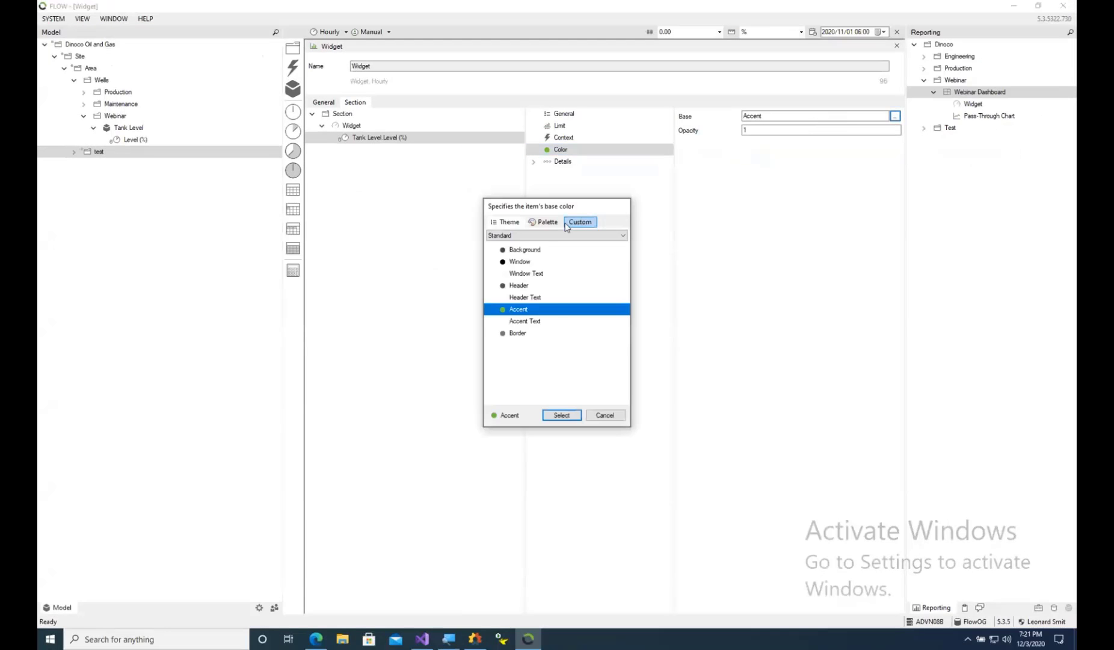
{"action": "left_click", "coordinate": [544, 221]}
{"action": "left_click", "coordinate": [502, 257]}
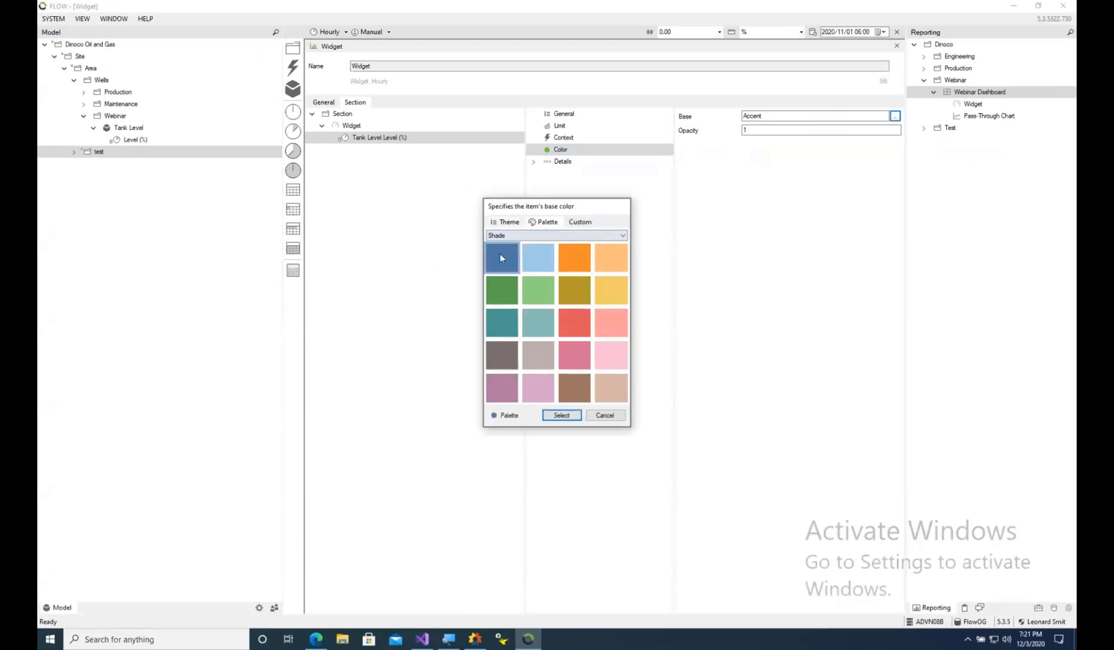
{"action": "left_click", "coordinate": [566, 415]}
{"action": "left_click_drag", "start_coordinate": [749, 131], "coordinate": [742, 132]}
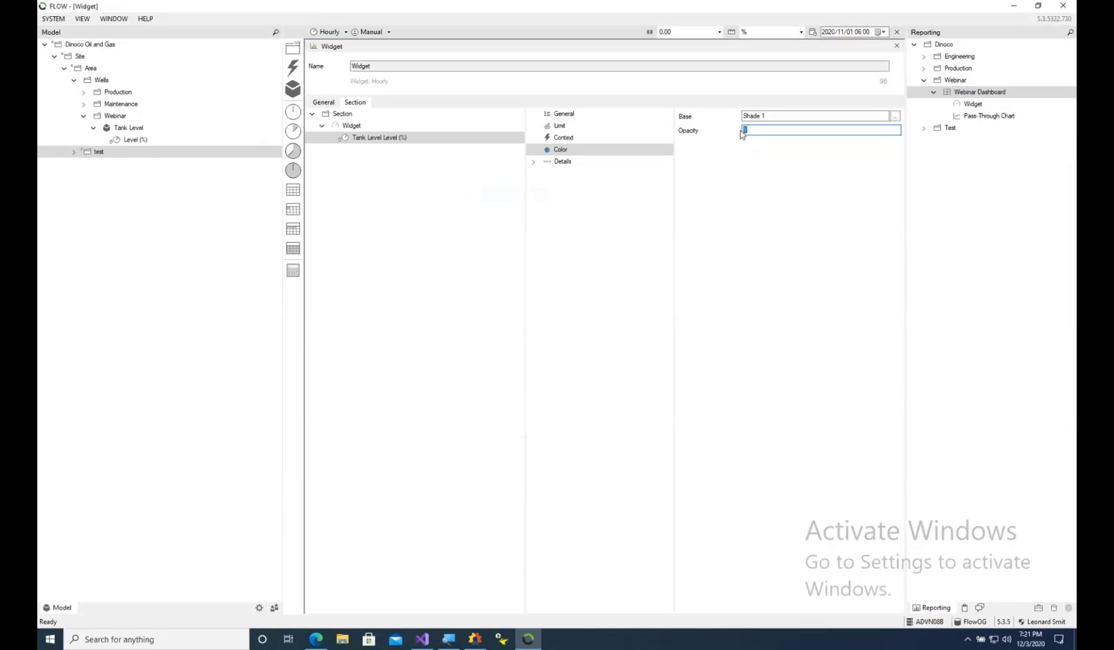
{"action": "type", "text": "0.6"}
{"action": "left_click", "coordinate": [639, 253]}
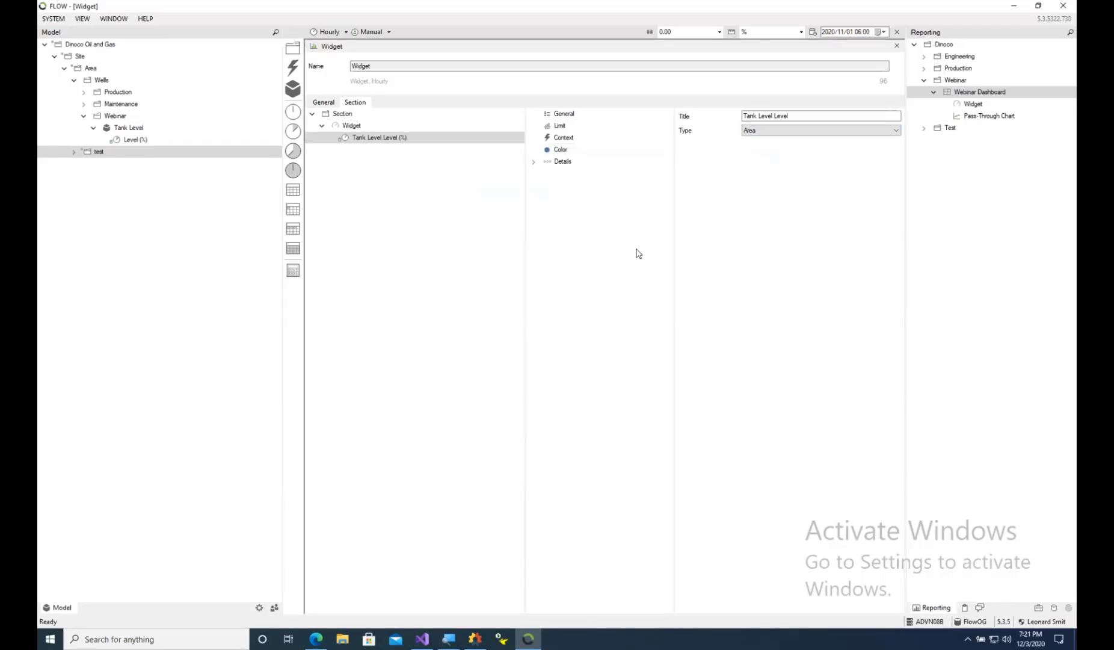
Switch to the browser, reload the Webinar Dashboard to view the widget's area chart, and return to Flow
{"action": "left_click", "coordinate": [320, 639]}
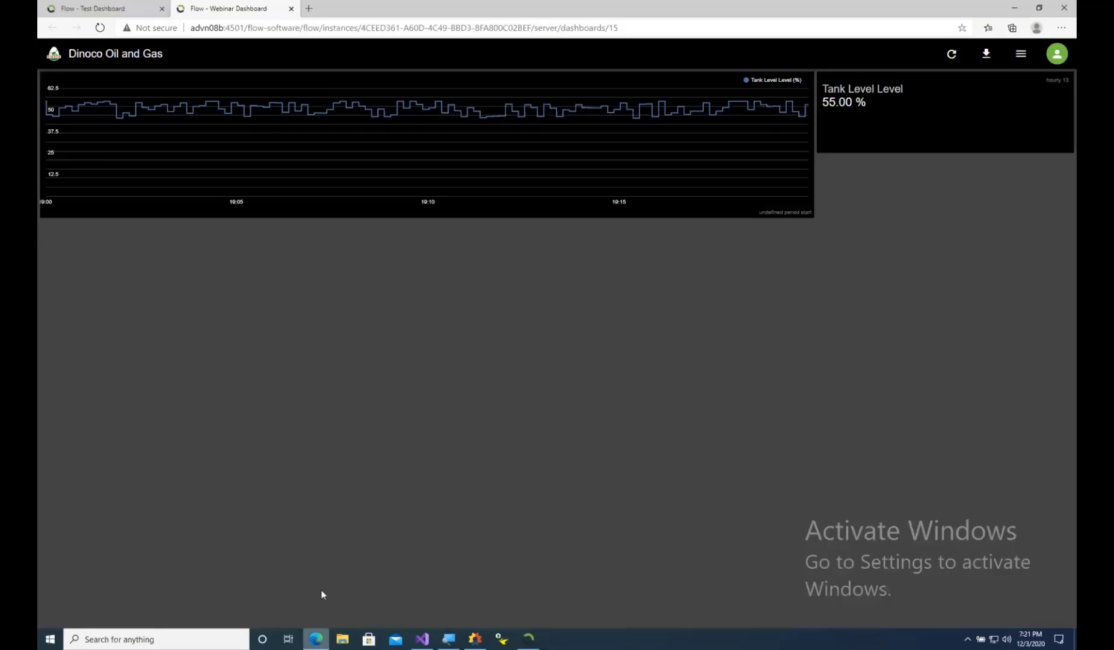
{"action": "left_click", "coordinate": [99, 28]}
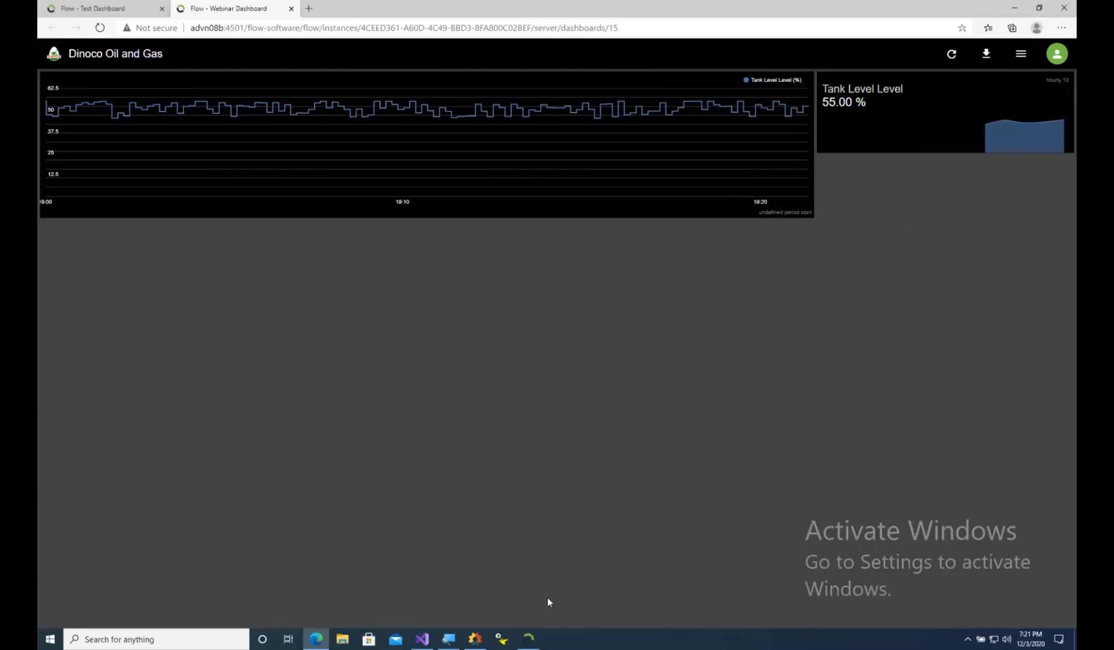
{"action": "mouse_move", "coordinate": [537, 638]}
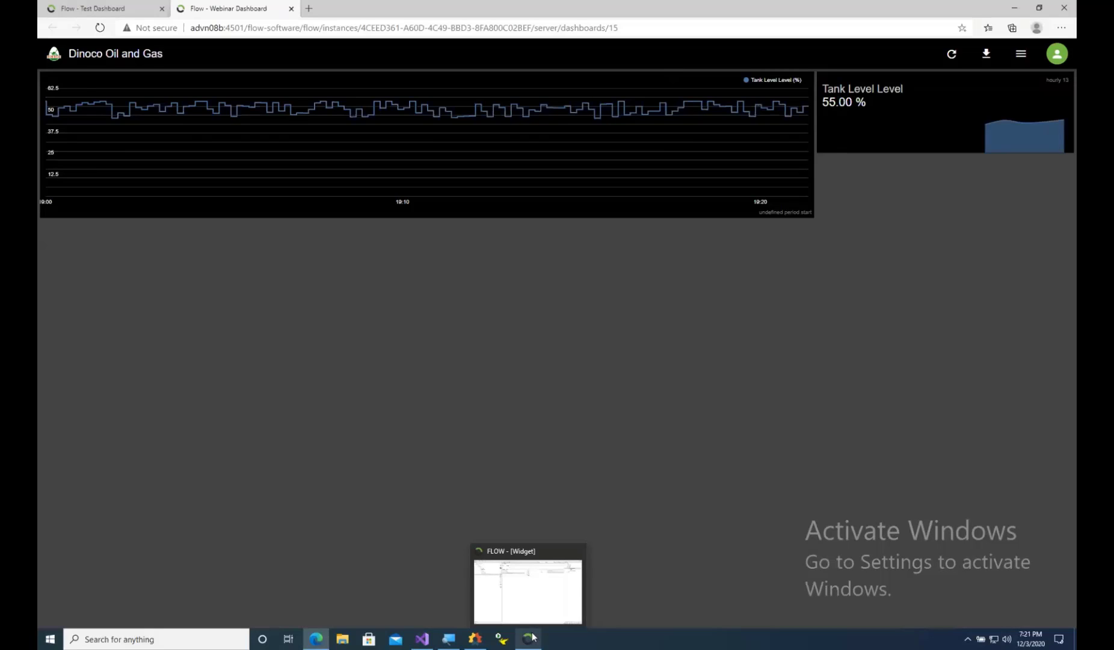
{"action": "left_click", "coordinate": [532, 637]}
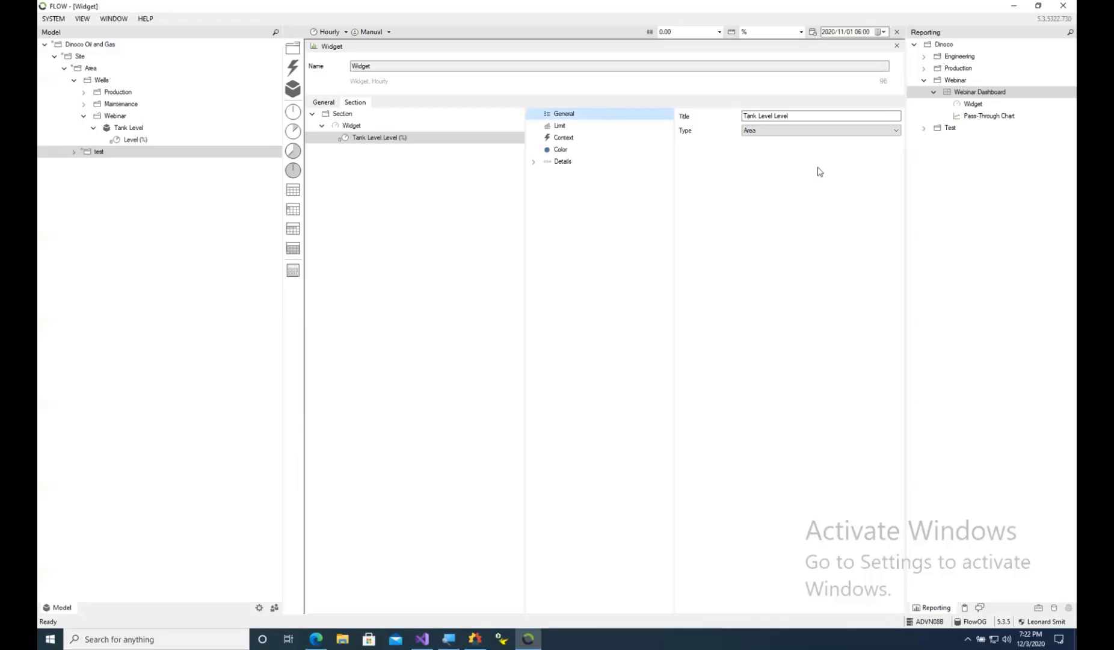
Close the widget's settings and extend the widget on the Webinar Dashboard to the height of the Pass-Through Chart
{"action": "left_click", "coordinate": [897, 46]}
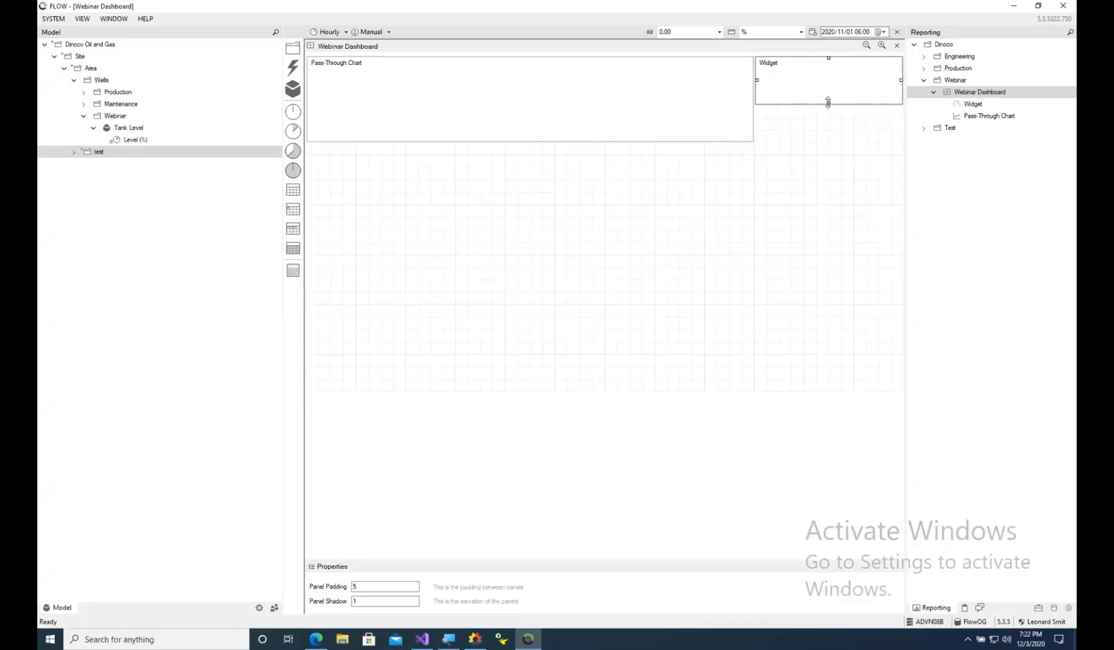
{"action": "left_click_drag", "start_coordinate": [829, 105], "coordinate": [823, 140]}
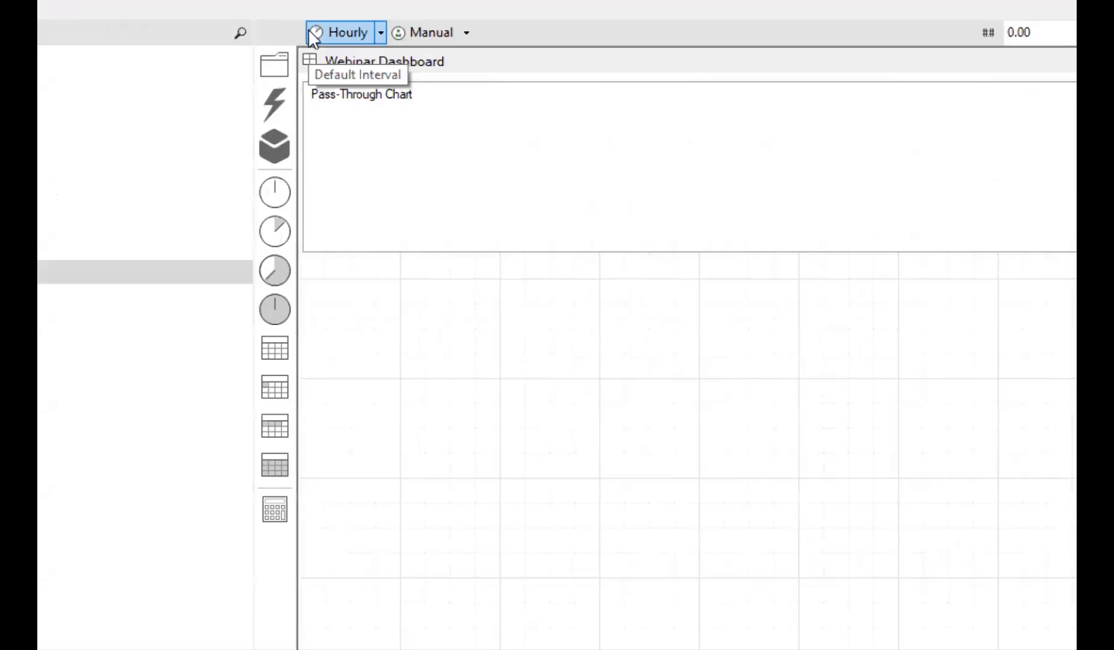
With Minutely as the default interval, create a measure named Level 5 min under Tank Level from the tag FCSOPCUA.010-LT-001-PV
{"action": "left_click", "coordinate": [361, 33]}
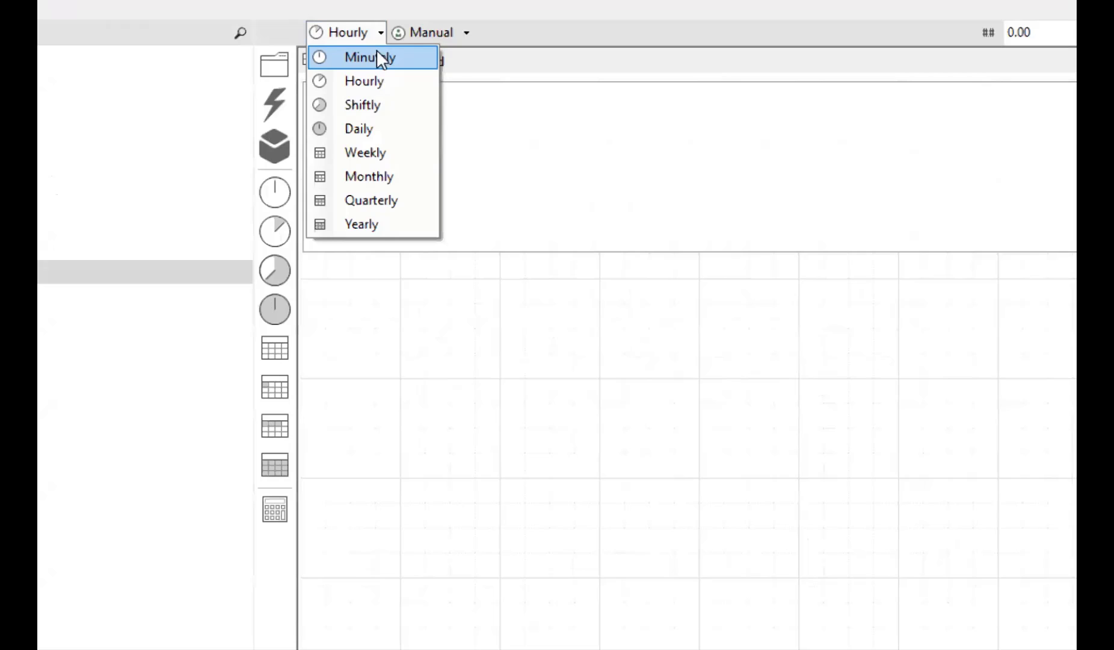
{"action": "left_click", "coordinate": [378, 54]}
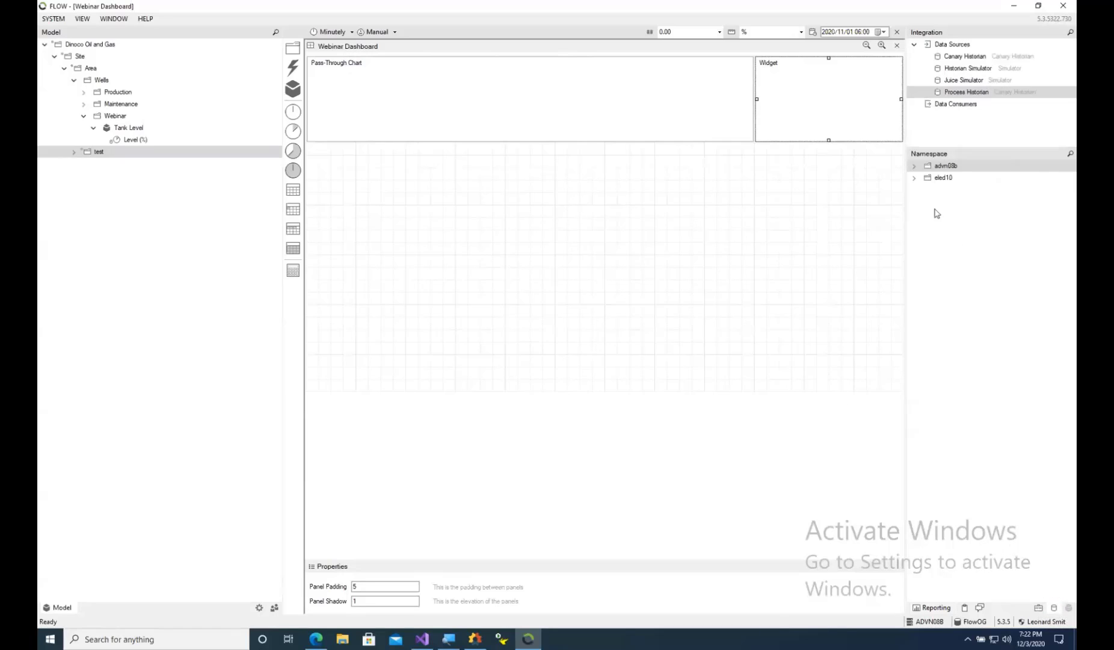
{"action": "left_click", "coordinate": [915, 166]}
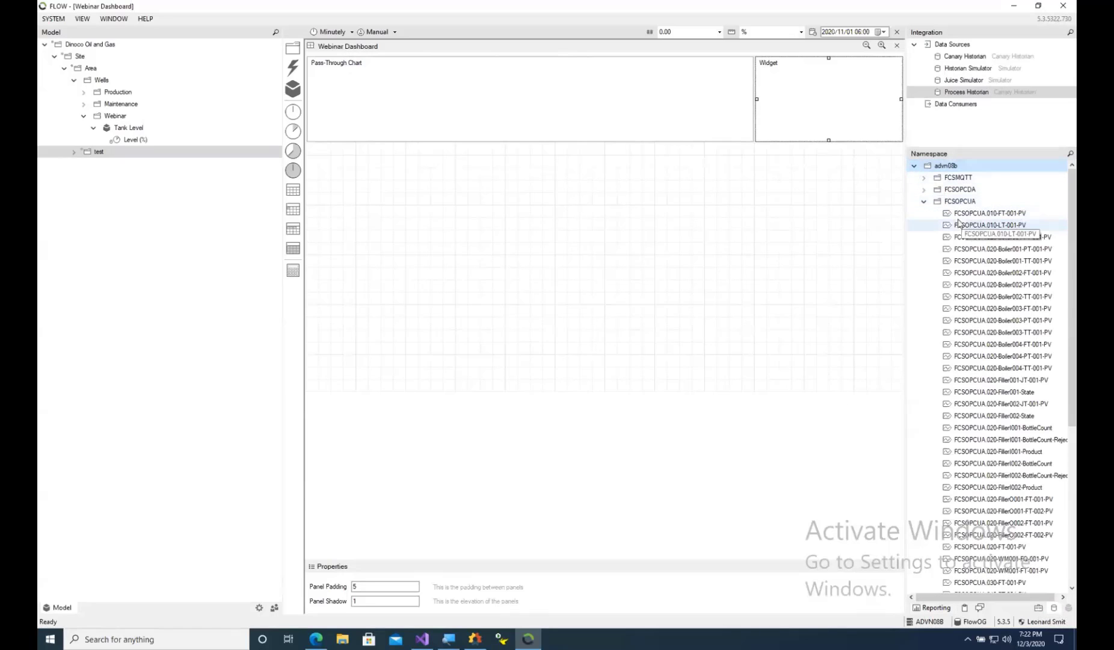
{"action": "left_click_drag", "start_coordinate": [986, 224], "coordinate": [157, 129]}
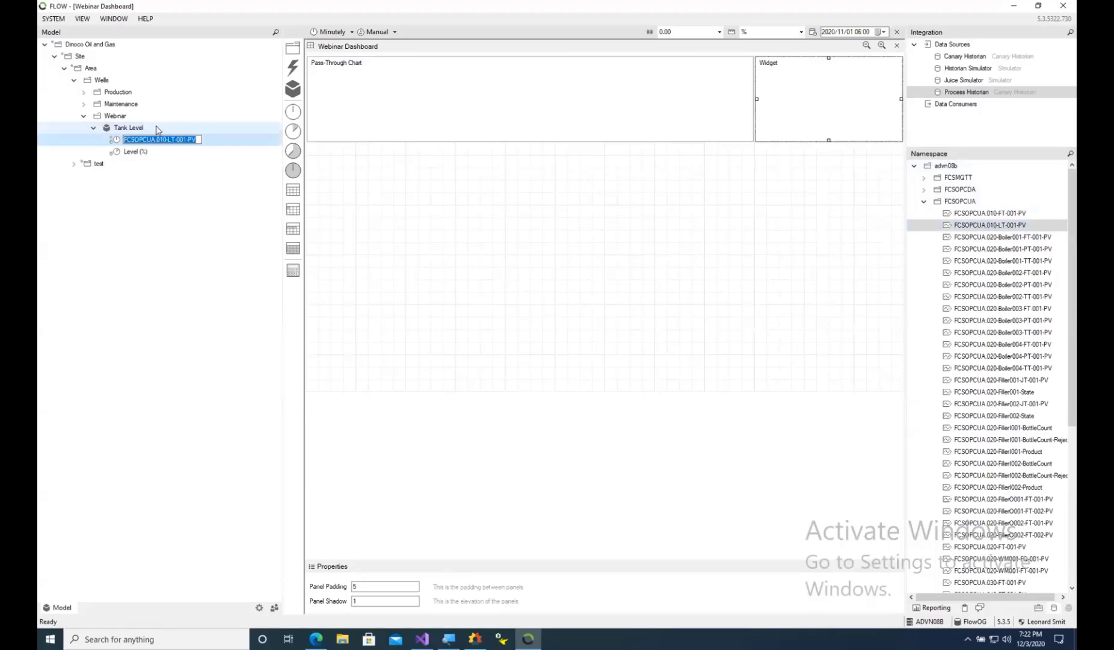
{"action": "type", "text": "Level 5 min"}
{"action": "left_click", "coordinate": [118, 197]}
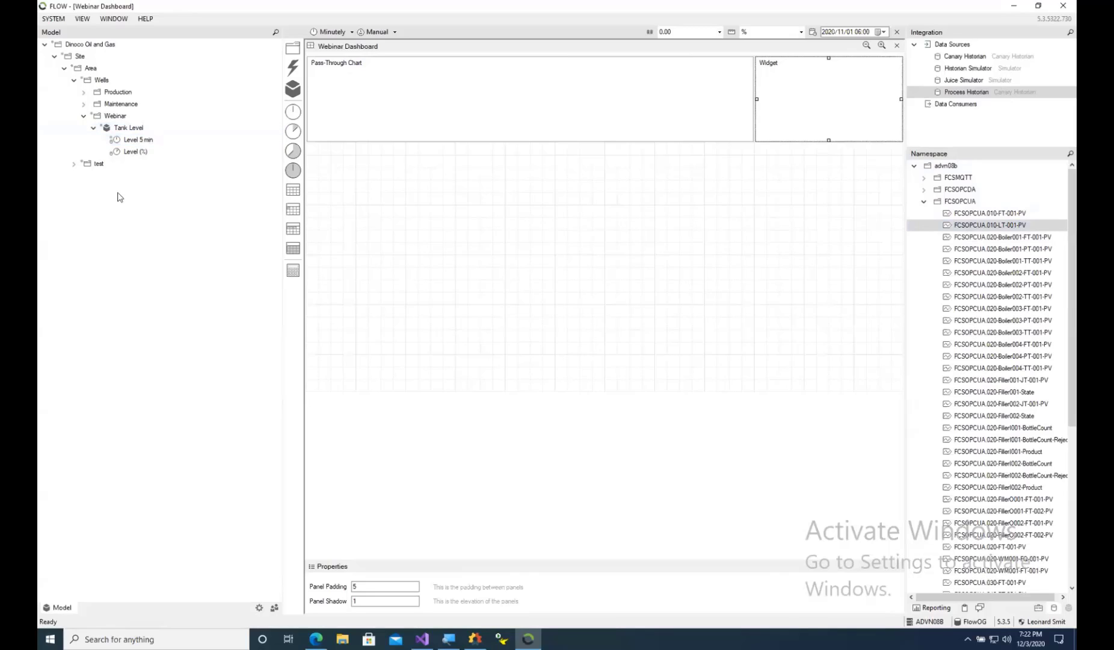
Open the Level 5 min measure and set its retrieval aggregation to Last
{"action": "left_click", "coordinate": [133, 142]}
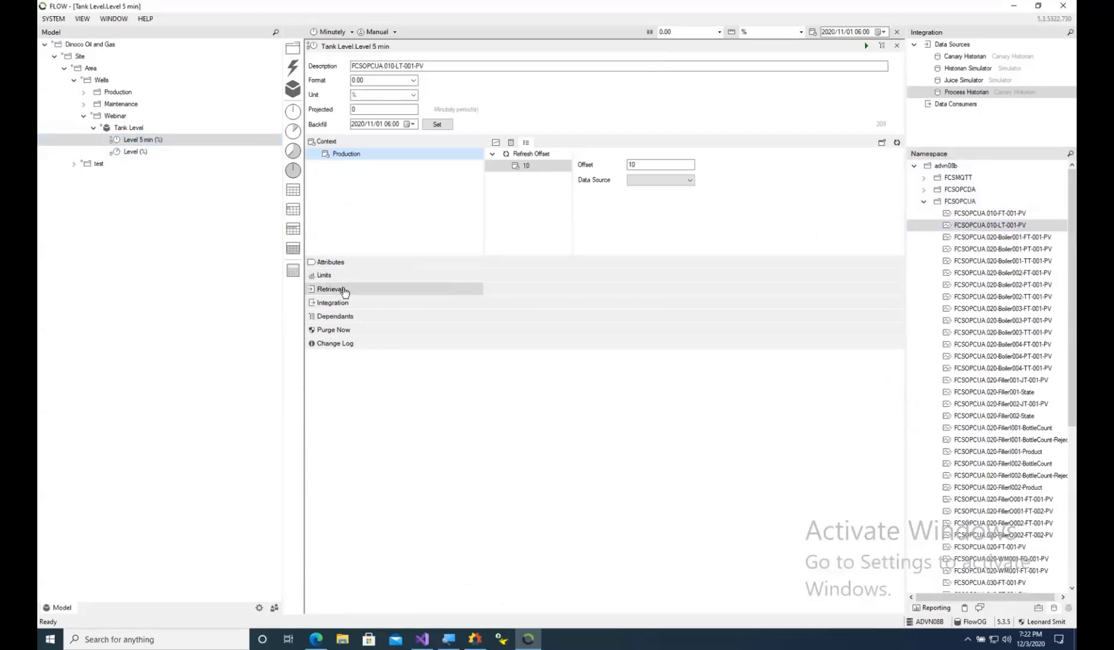
{"action": "left_click", "coordinate": [409, 290]}
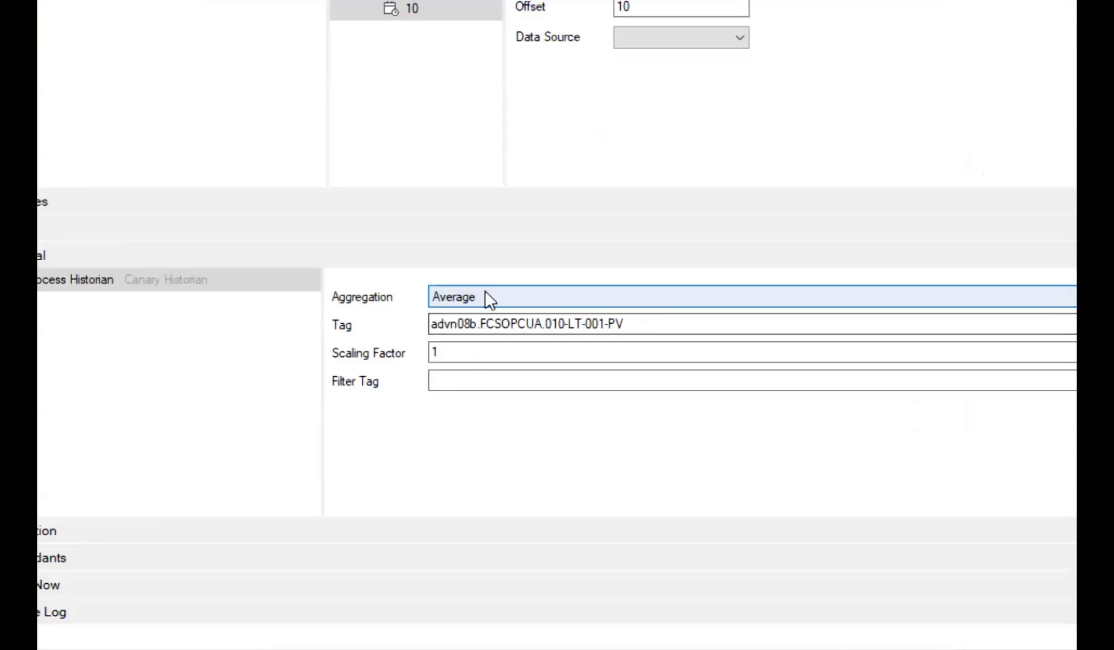
{"action": "left_click", "coordinate": [564, 311]}
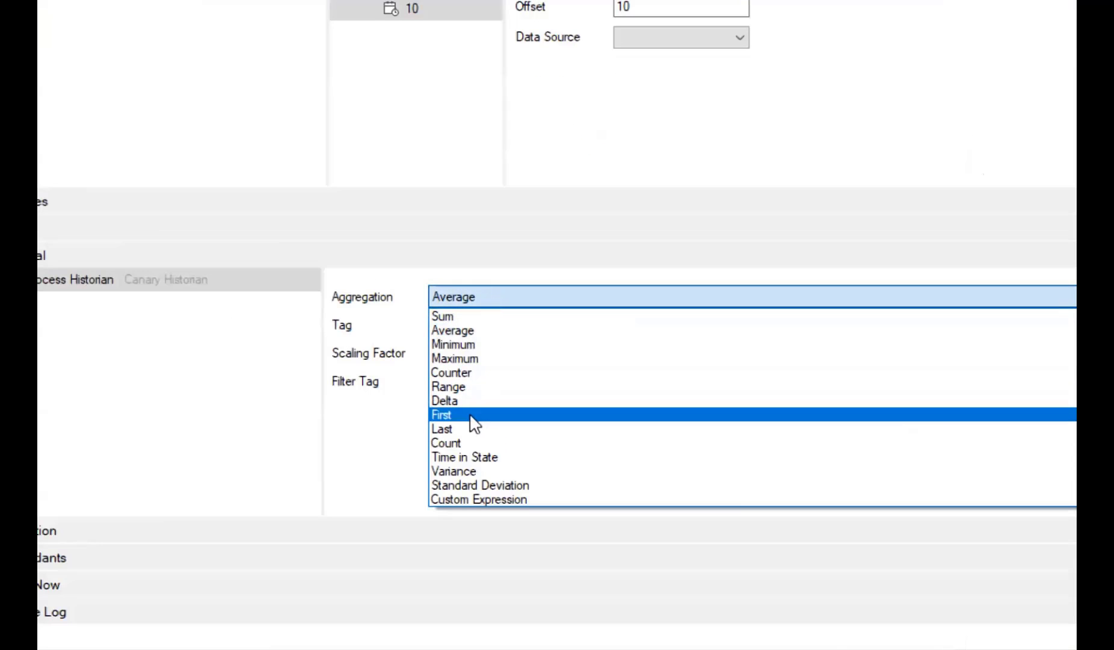
{"action": "left_click", "coordinate": [461, 431]}
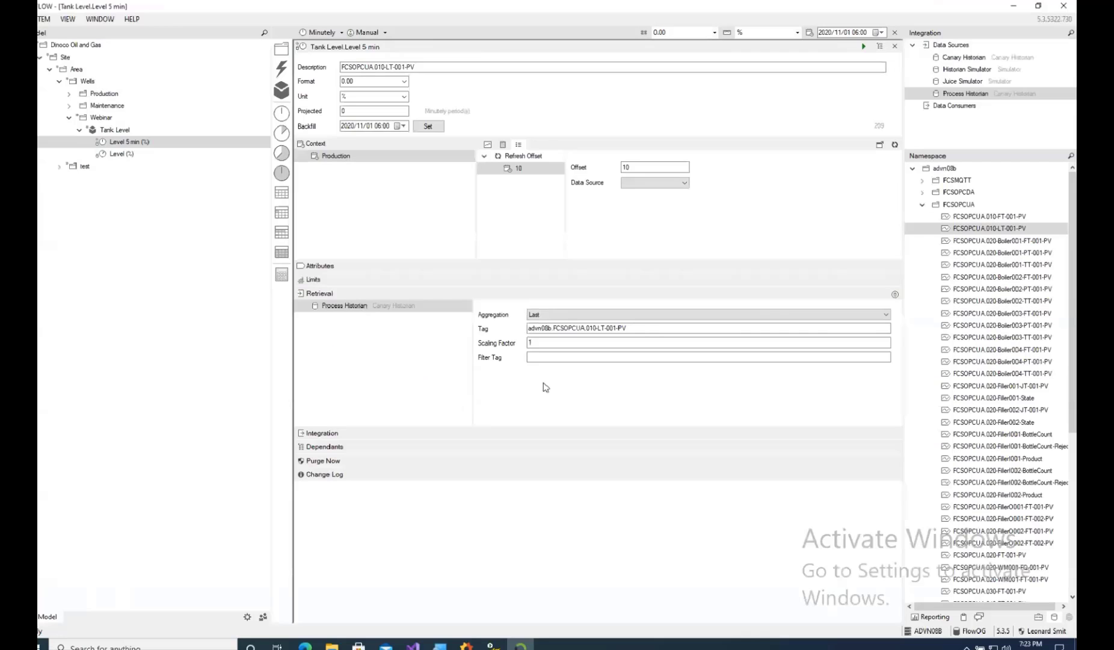
Start the Level 5 min measure and refresh its trend to check the backfilled values, closing the measure when done
{"action": "left_click", "coordinate": [866, 45]}
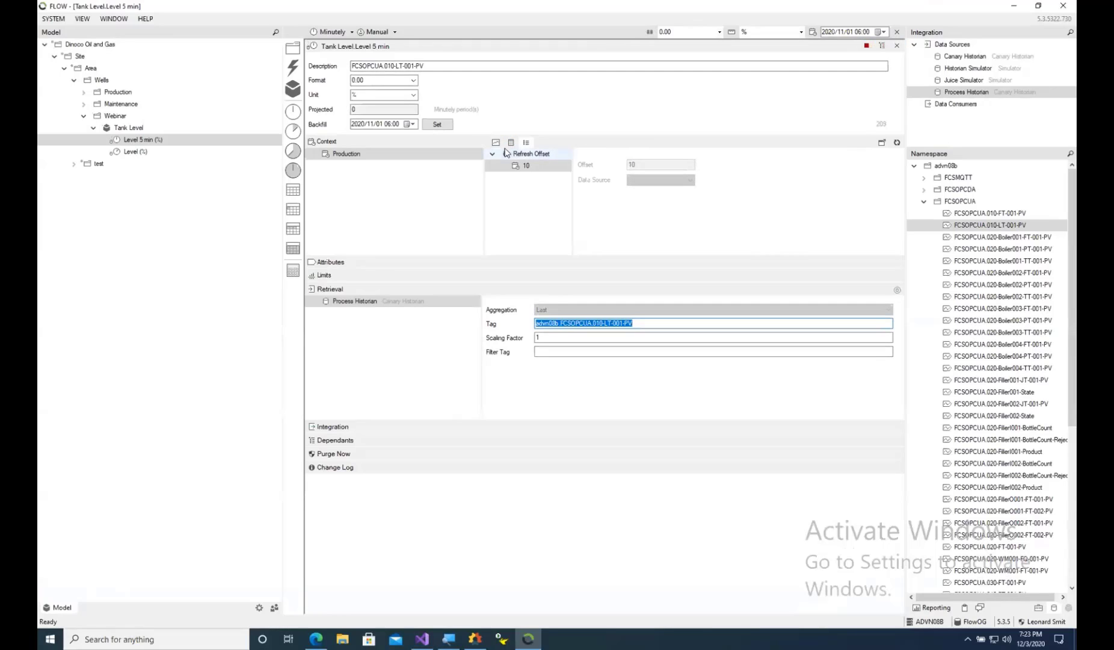
{"action": "left_click", "coordinate": [496, 143]}
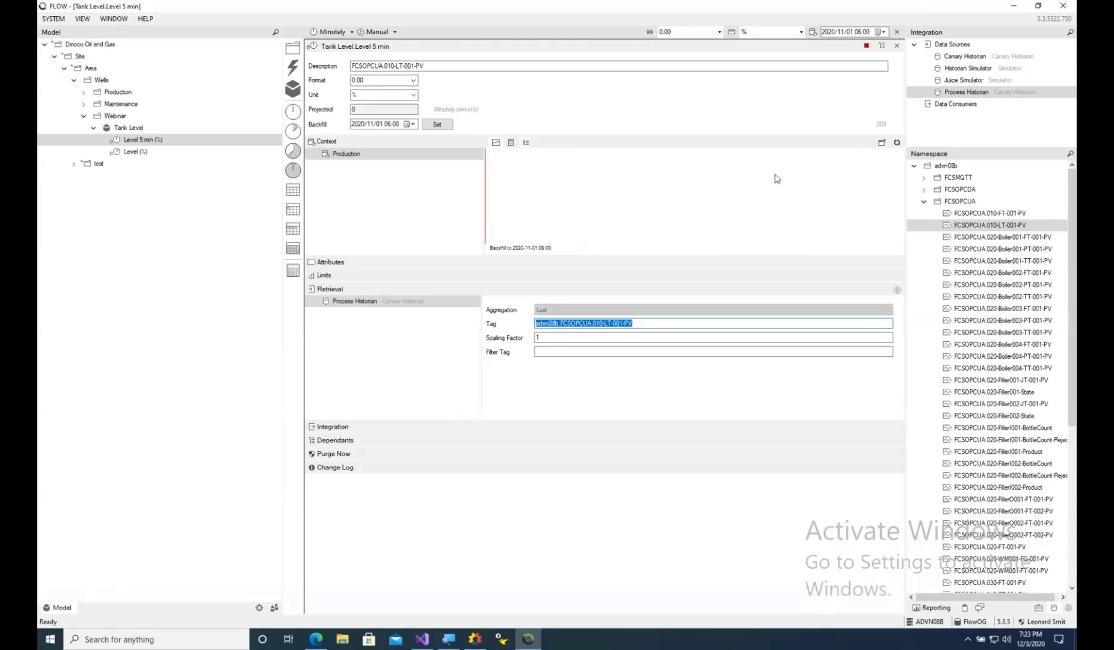
{"action": "left_click", "coordinate": [897, 143]}
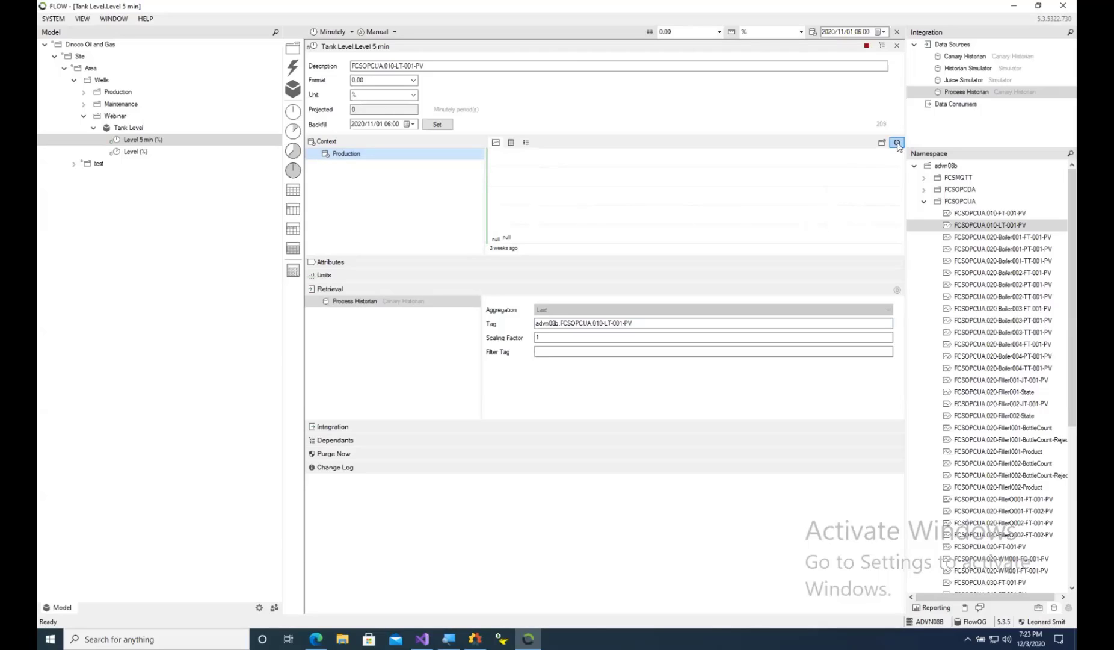
{"action": "left_click", "coordinate": [897, 144]}
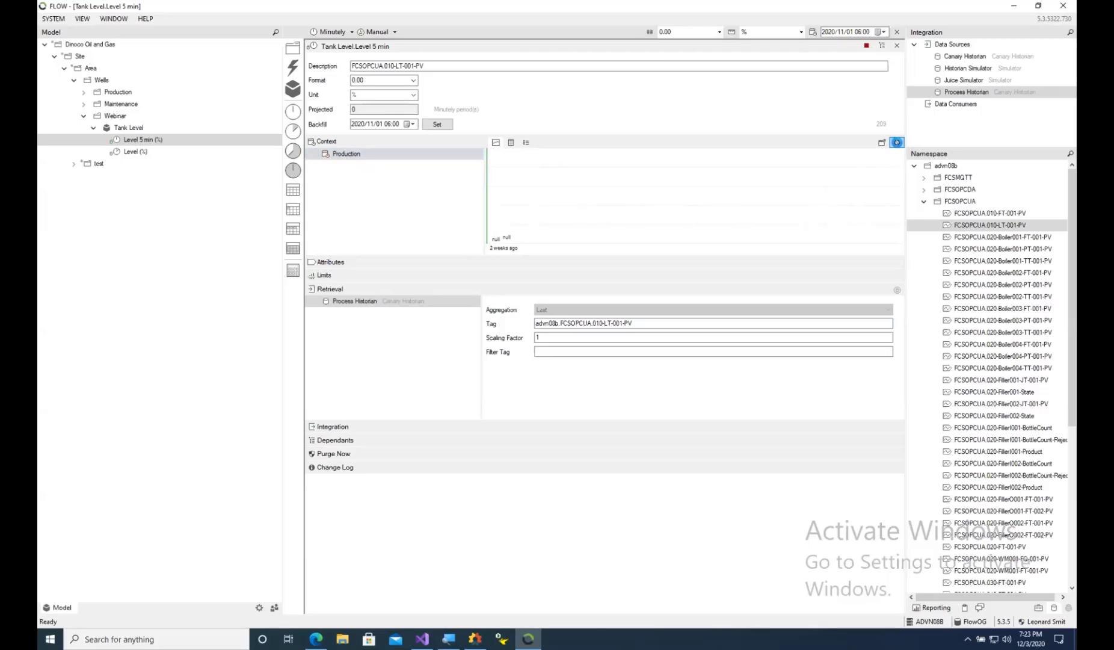
{"action": "left_click", "coordinate": [897, 145]}
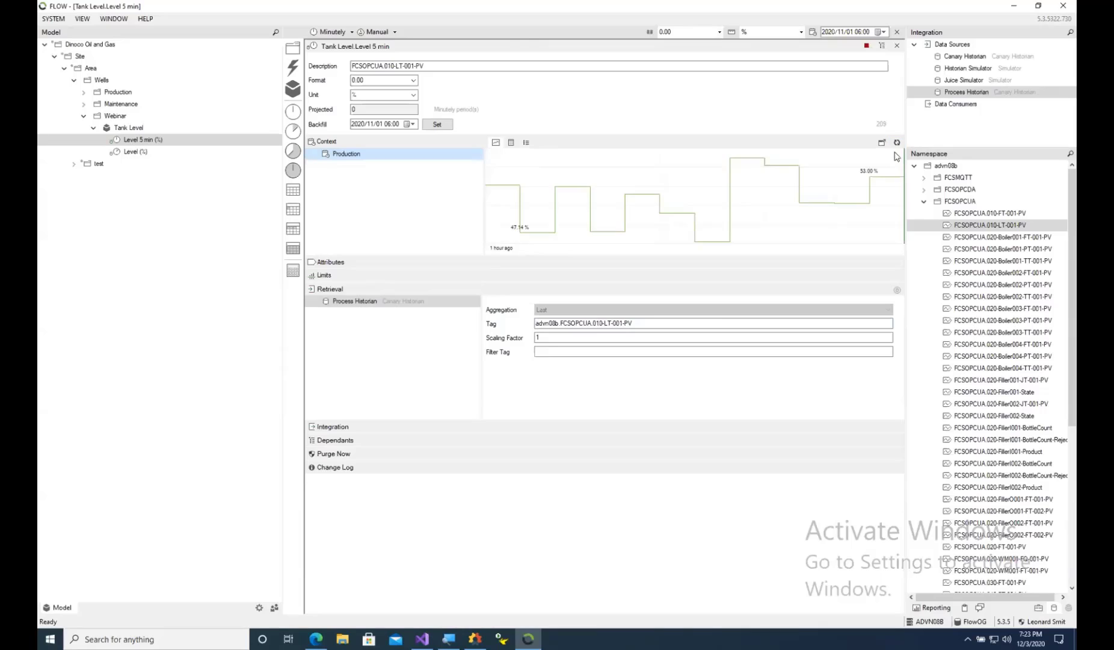
{"action": "left_click", "coordinate": [896, 47]}
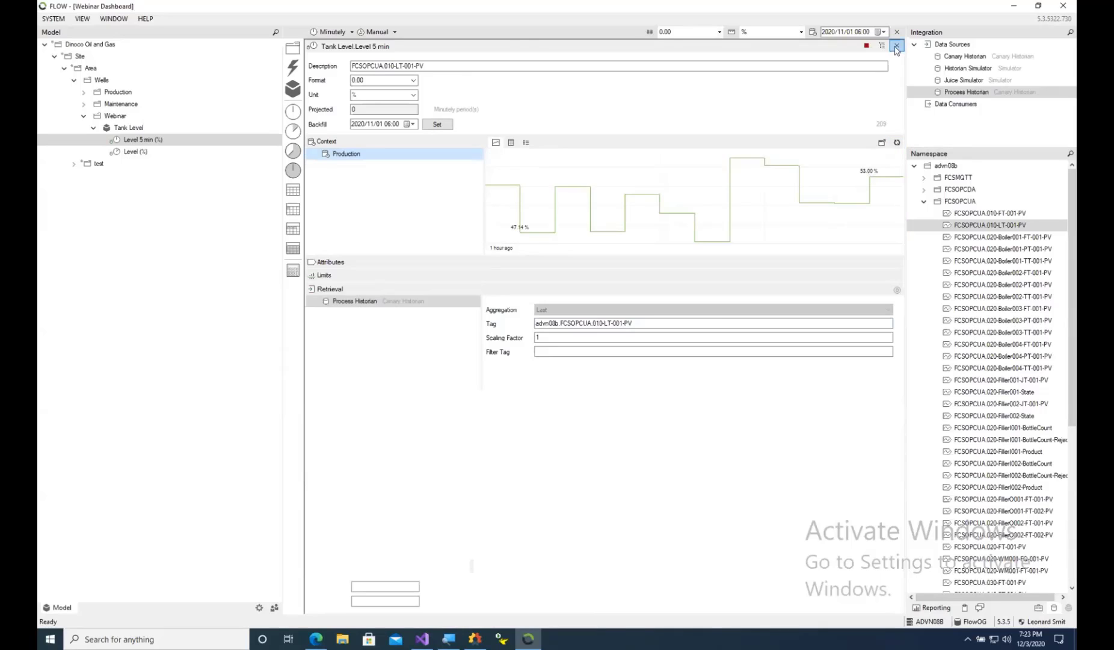
Reopen the widget's section settings and assign Level 5 min as the Latest detail of the Tank Level series
{"action": "double_click", "coordinate": [851, 91]}
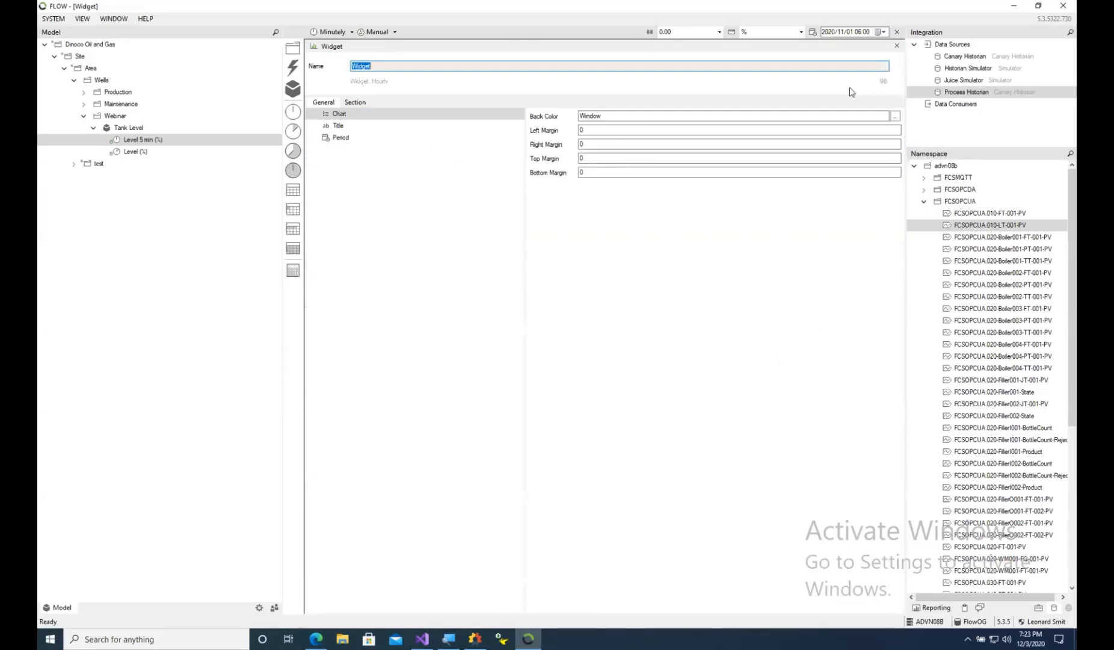
{"action": "left_click", "coordinate": [366, 106]}
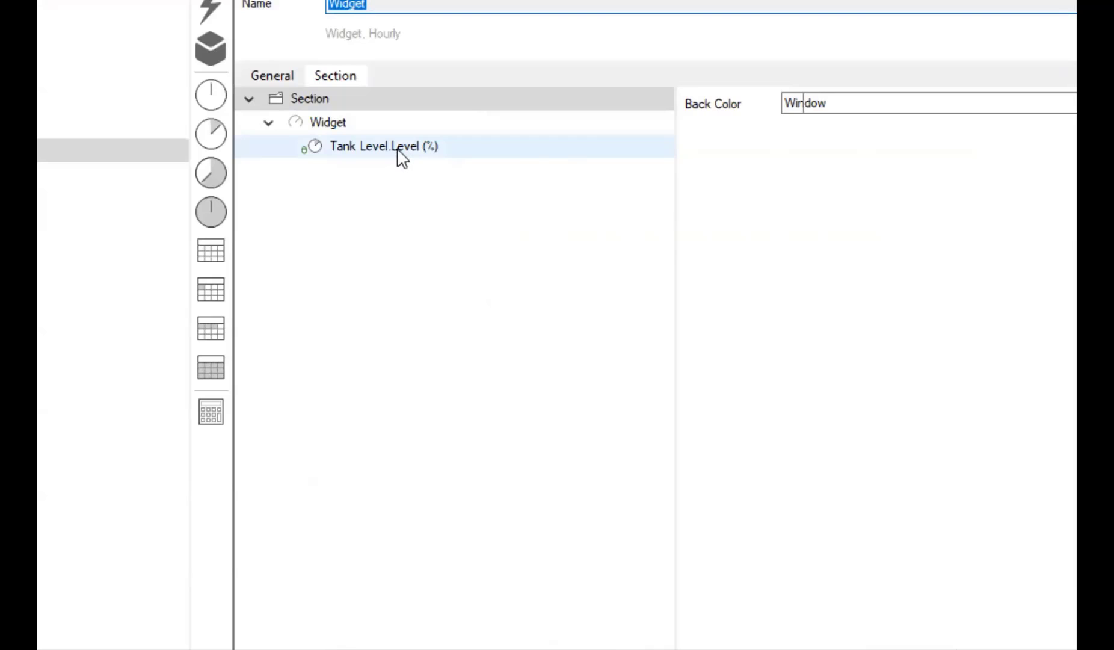
{"action": "left_click", "coordinate": [399, 152]}
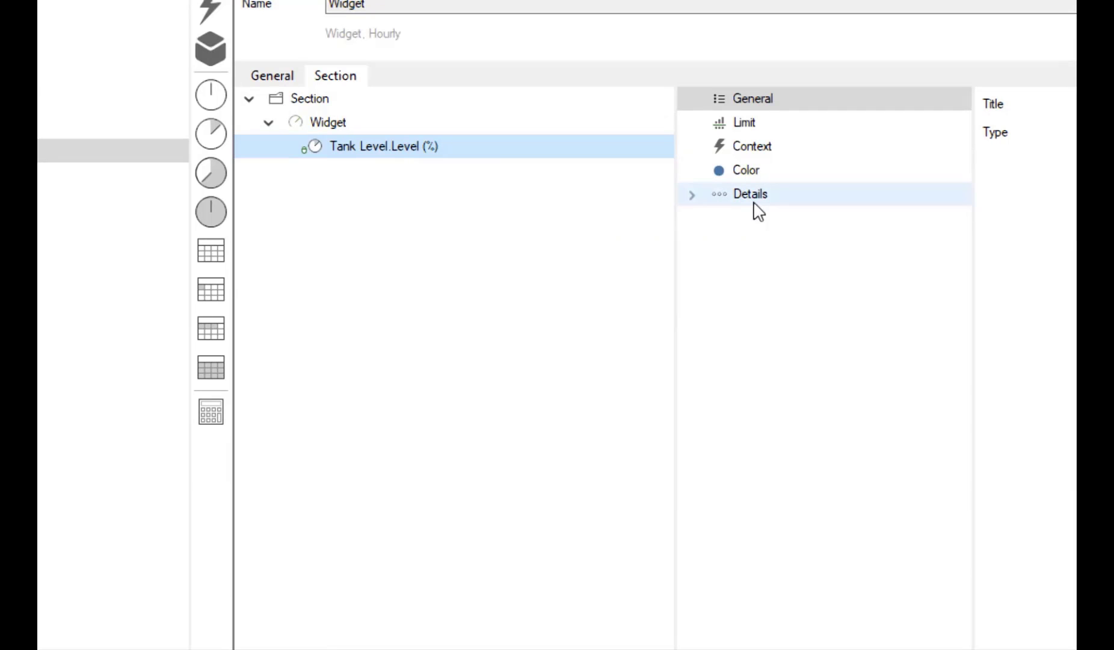
{"action": "left_click", "coordinate": [692, 196]}
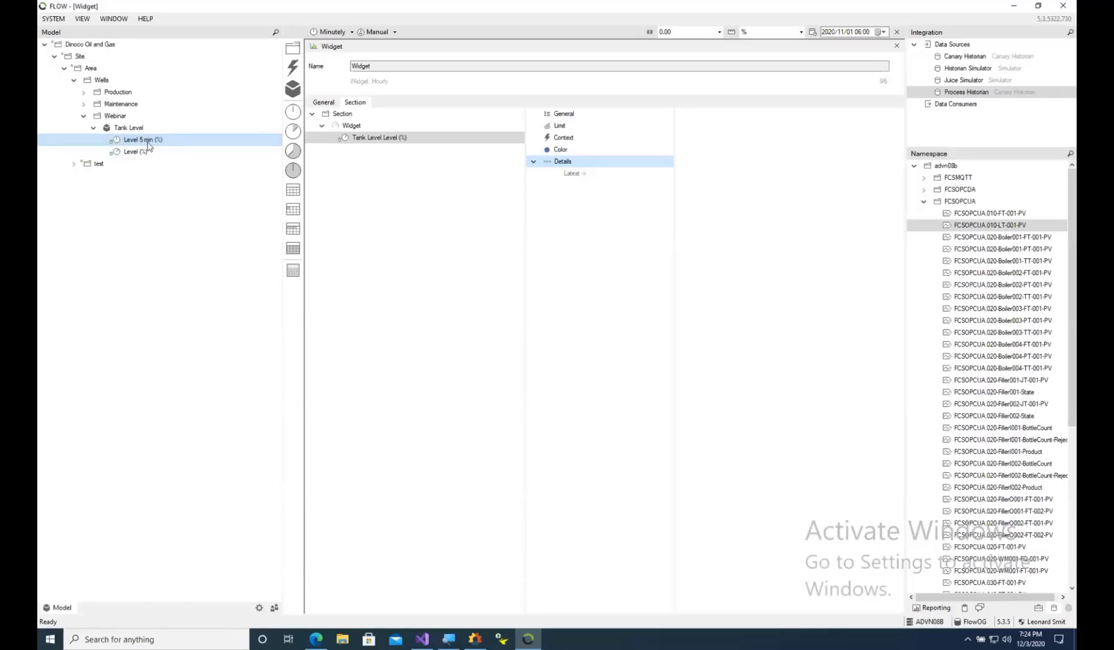
{"action": "left_click_drag", "start_coordinate": [144, 150], "coordinate": [590, 178]}
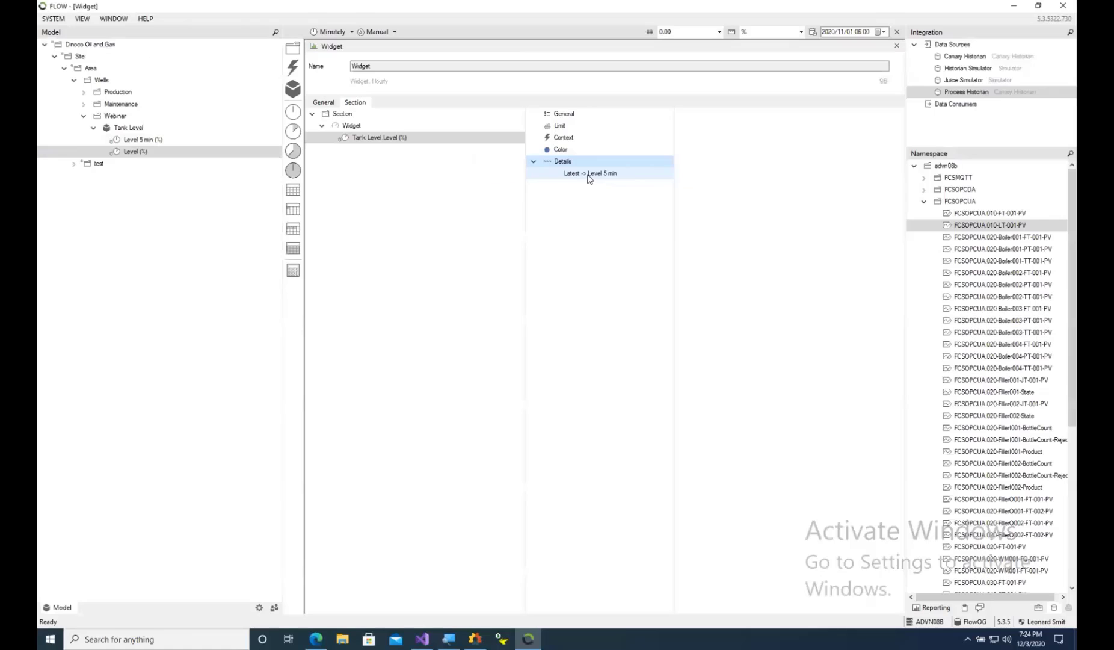
Switch to the browser, reload the Webinar Dashboard and inspect the latest and hourly values in the widget's area chart
{"action": "left_click", "coordinate": [313, 641]}
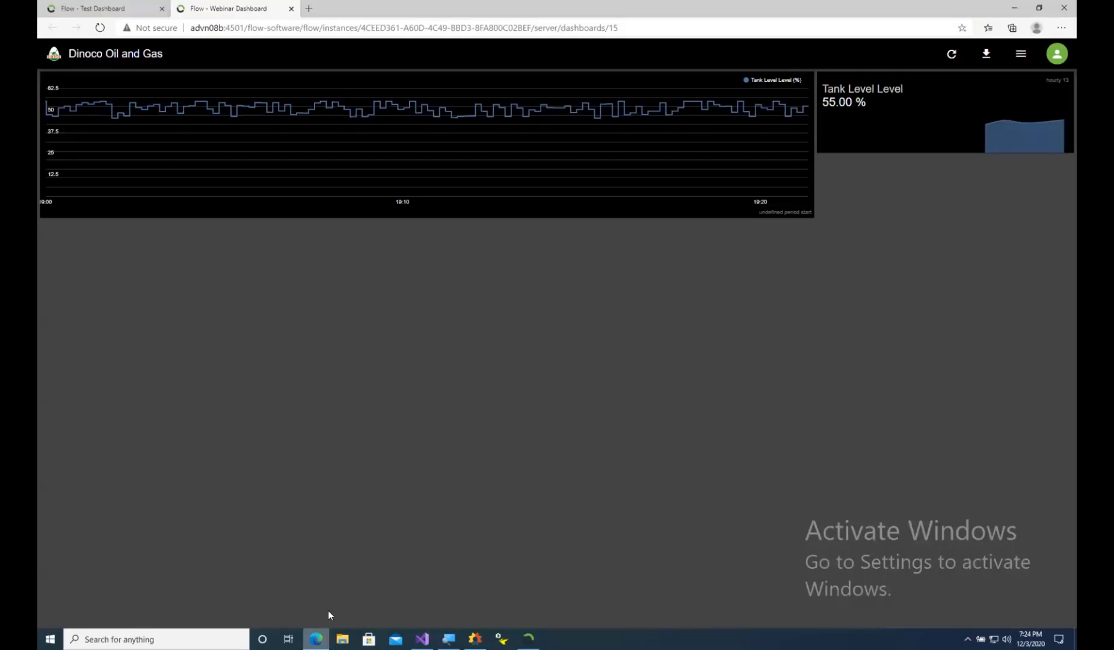
{"action": "left_click", "coordinate": [99, 27]}
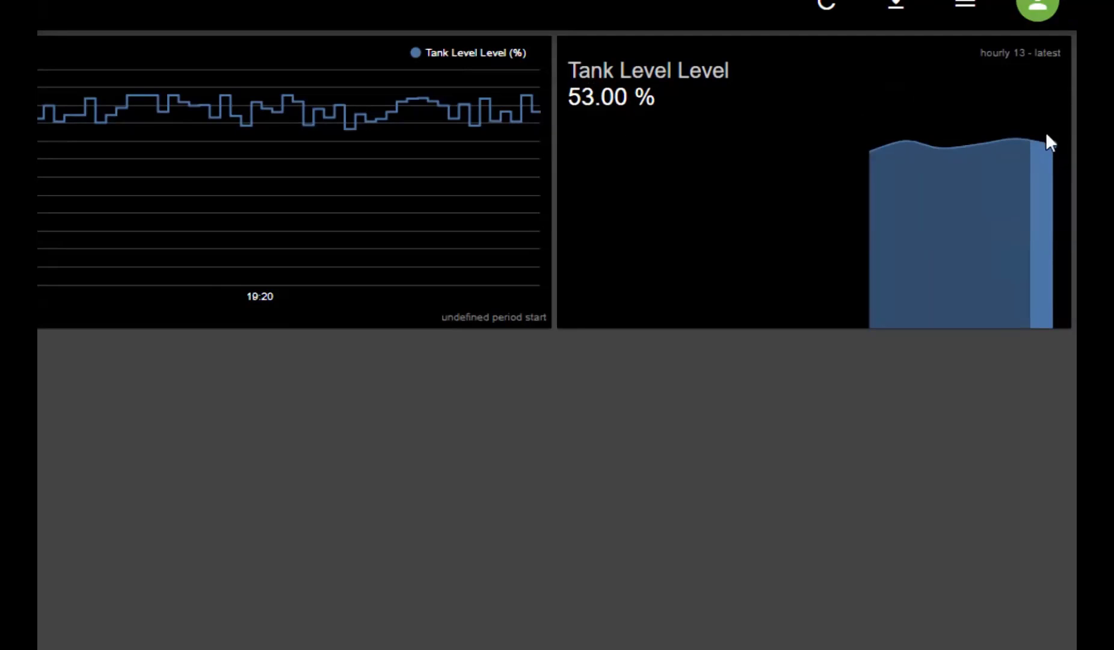
{"action": "mouse_move", "coordinate": [1054, 154]}
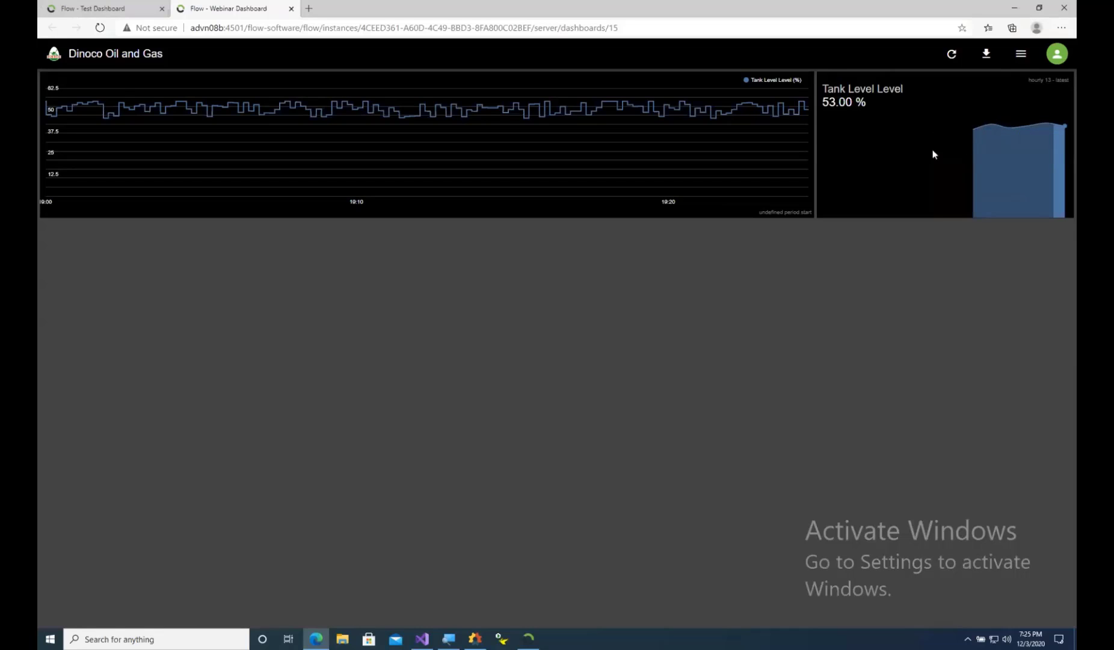
{"action": "mouse_move", "coordinate": [1009, 131]}
{"action": "mouse_move", "coordinate": [531, 637]}
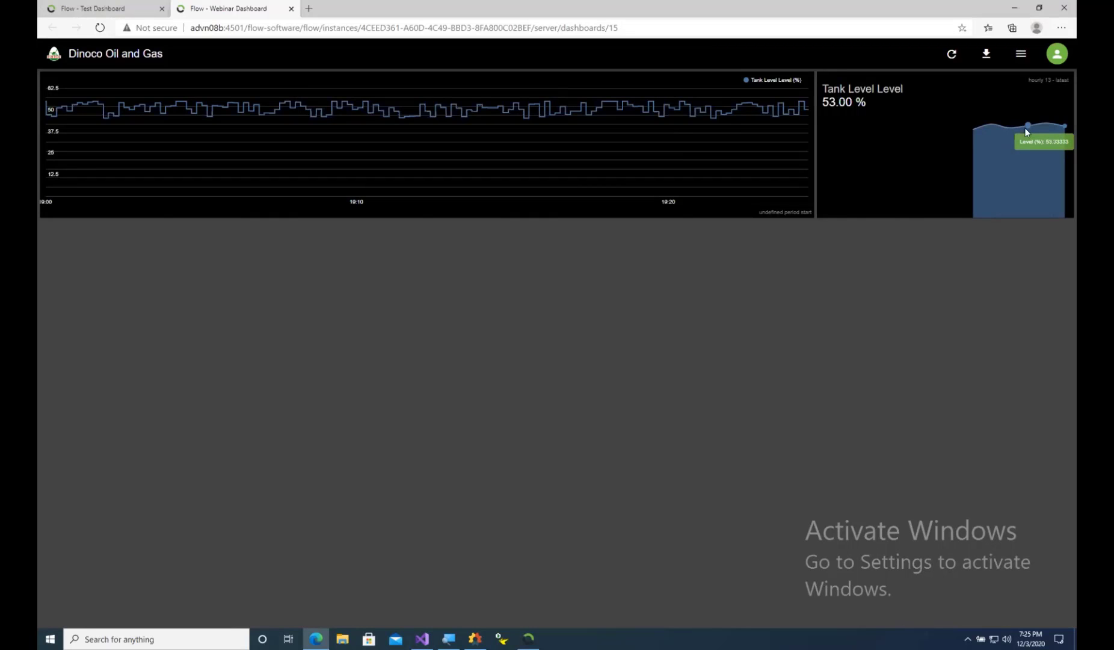
Switch back to Flow and create a calculated measure from the hourly Level measure, naming it Tank Level Delta
{"action": "left_click", "coordinate": [535, 638]}
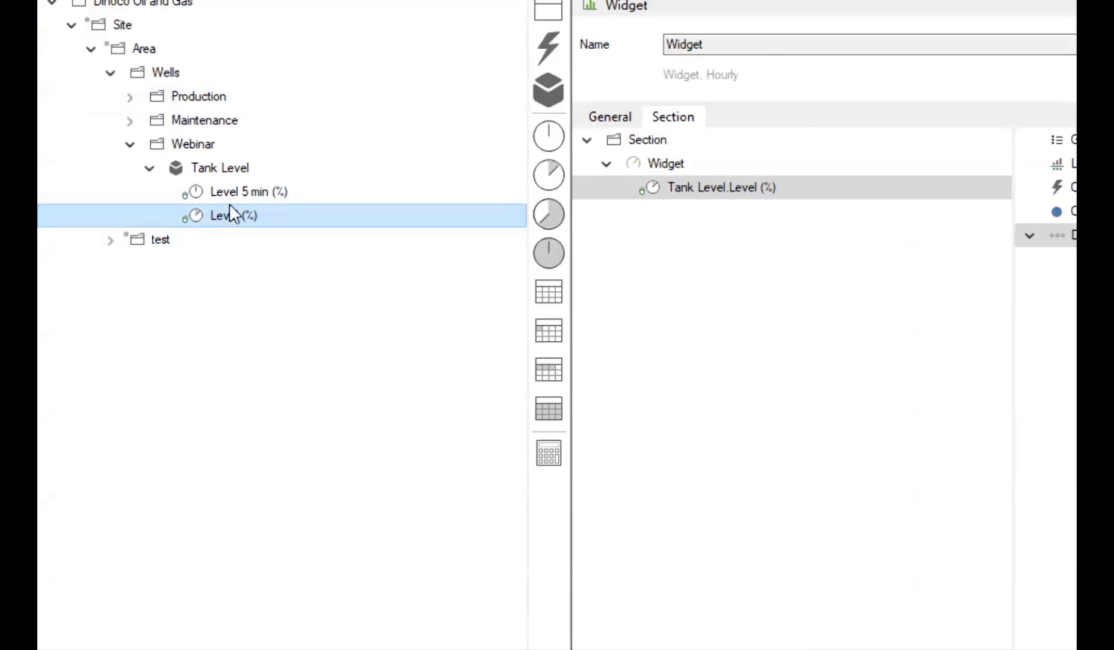
{"action": "left_click_drag", "start_coordinate": [217, 216], "coordinate": [544, 457]}
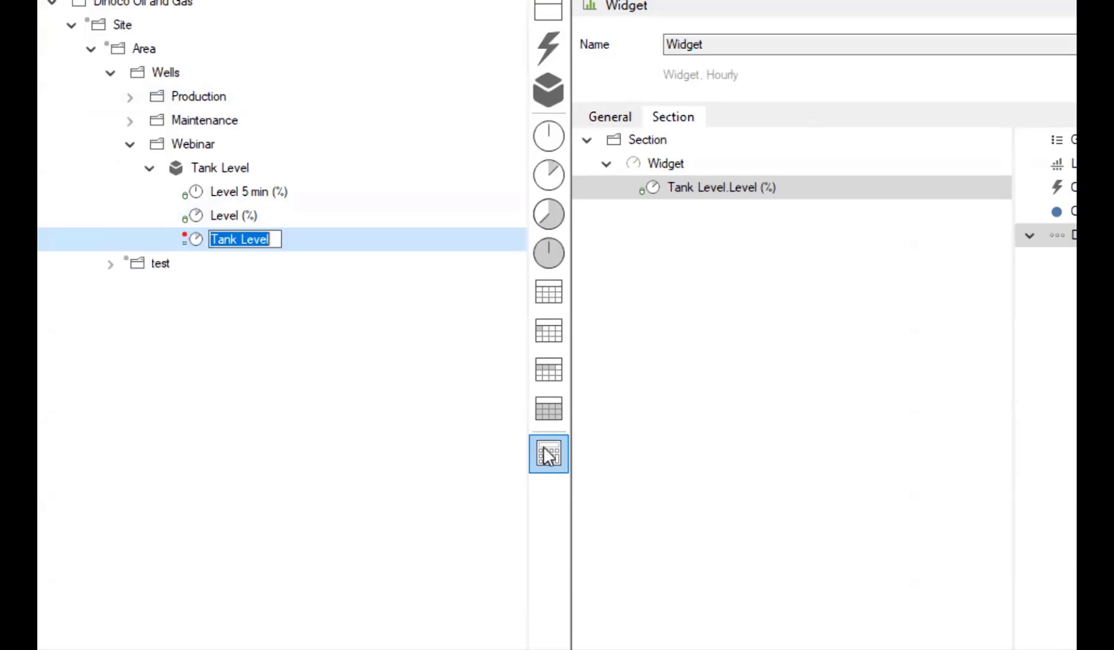
{"action": "left_click", "coordinate": [274, 237]}
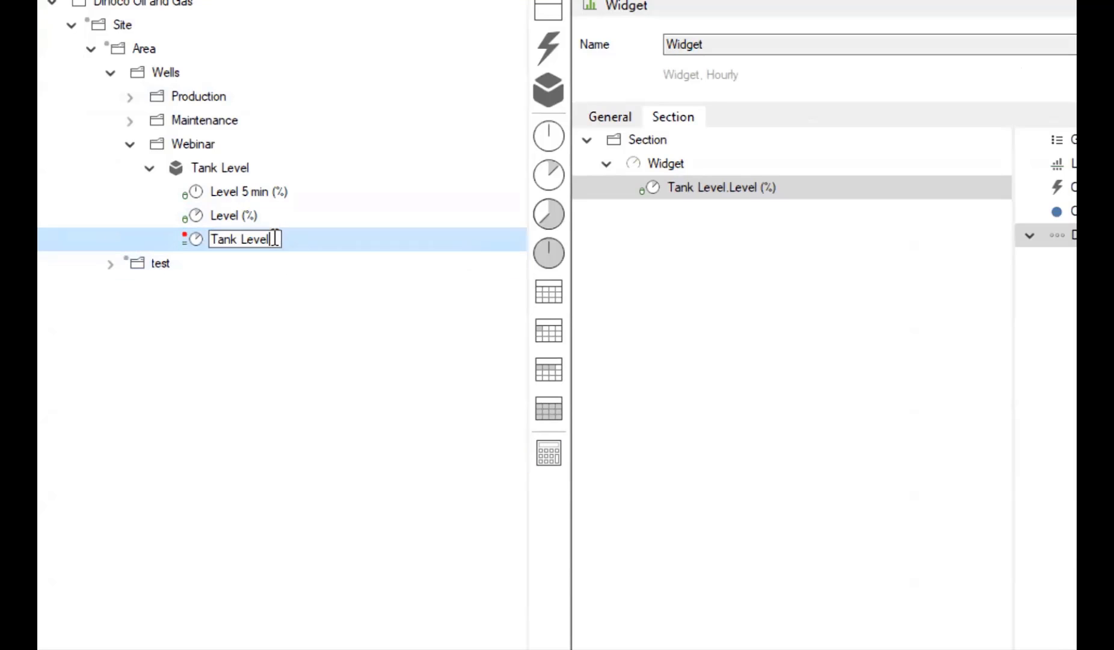
{"action": "type", "text": "Delta"}
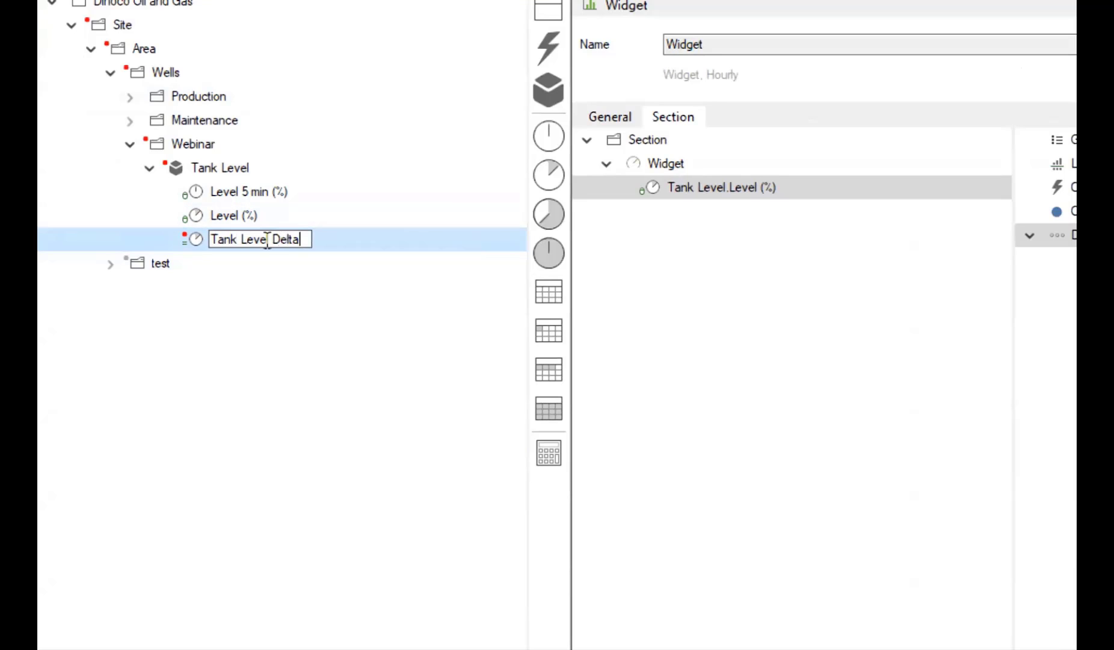
{"action": "left_click", "coordinate": [263, 315]}
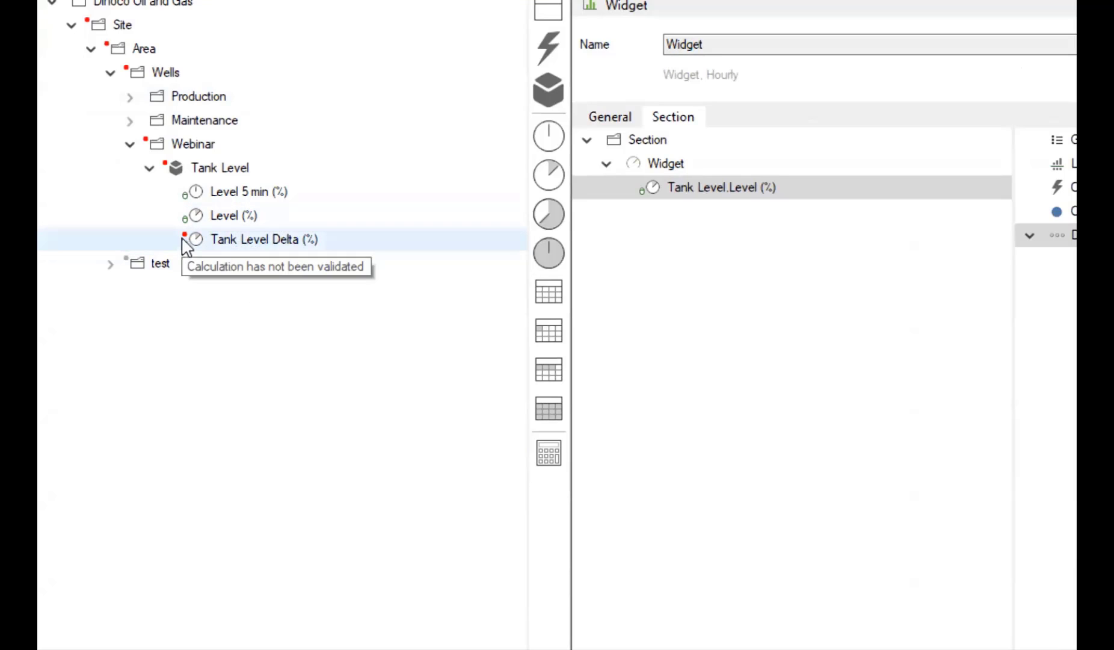
Nest Tank Level Delta under the hourly Level measure, and open its retrieval calculation
{"action": "left_click_drag", "start_coordinate": [222, 247], "coordinate": [222, 214]}
{"action": "left_click", "coordinate": [168, 216]}
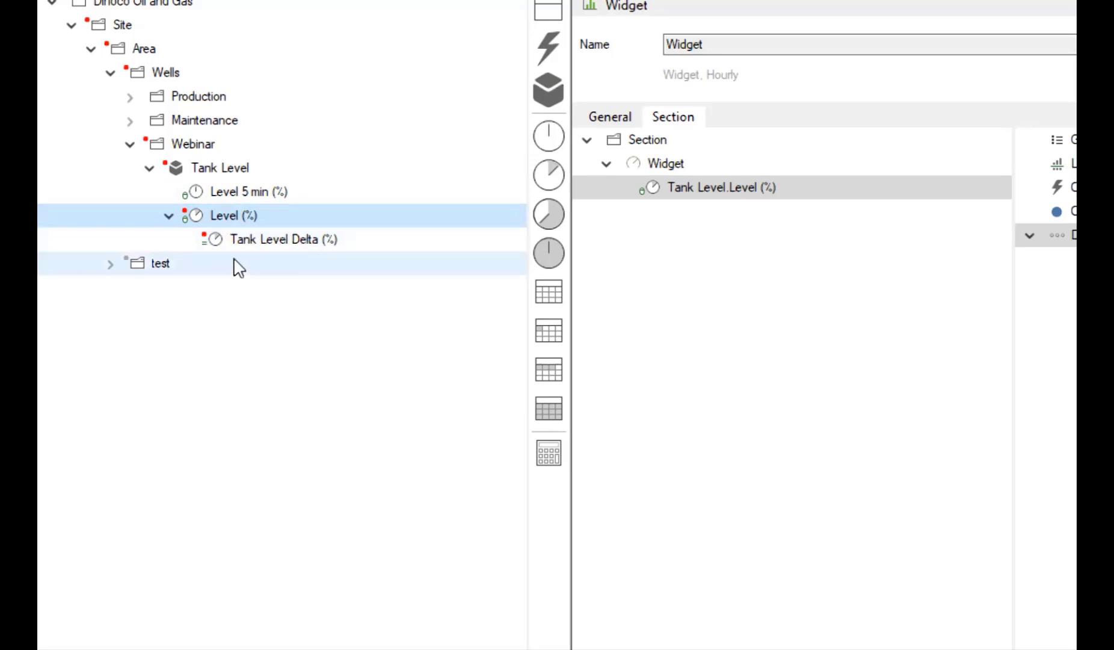
{"action": "left_click", "coordinate": [245, 248]}
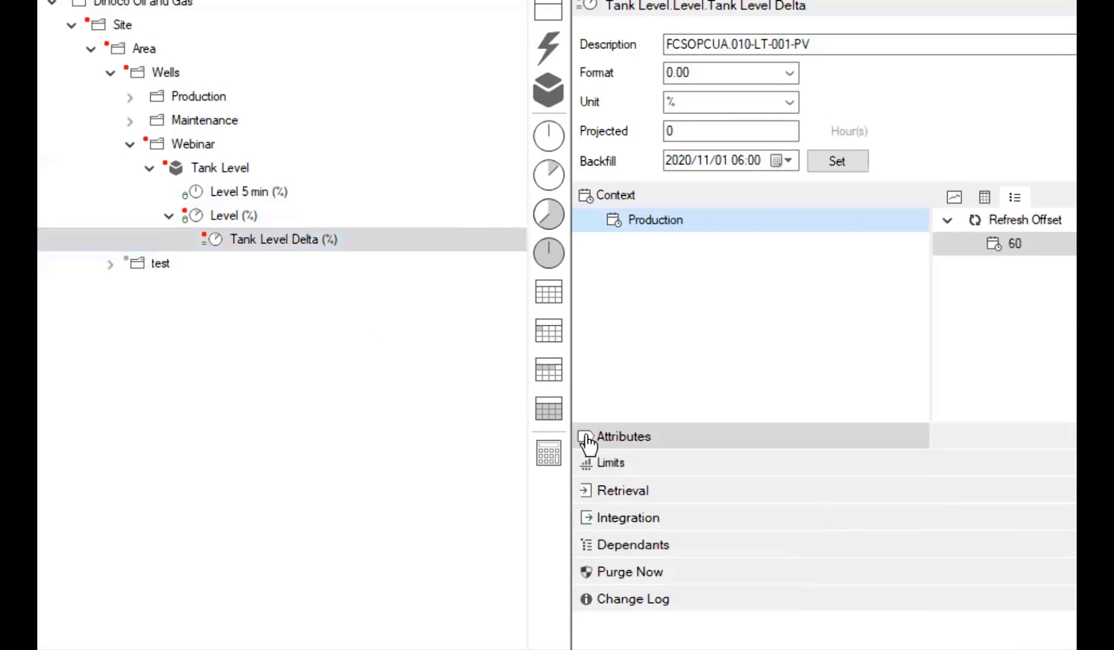
{"action": "left_click", "coordinate": [655, 498]}
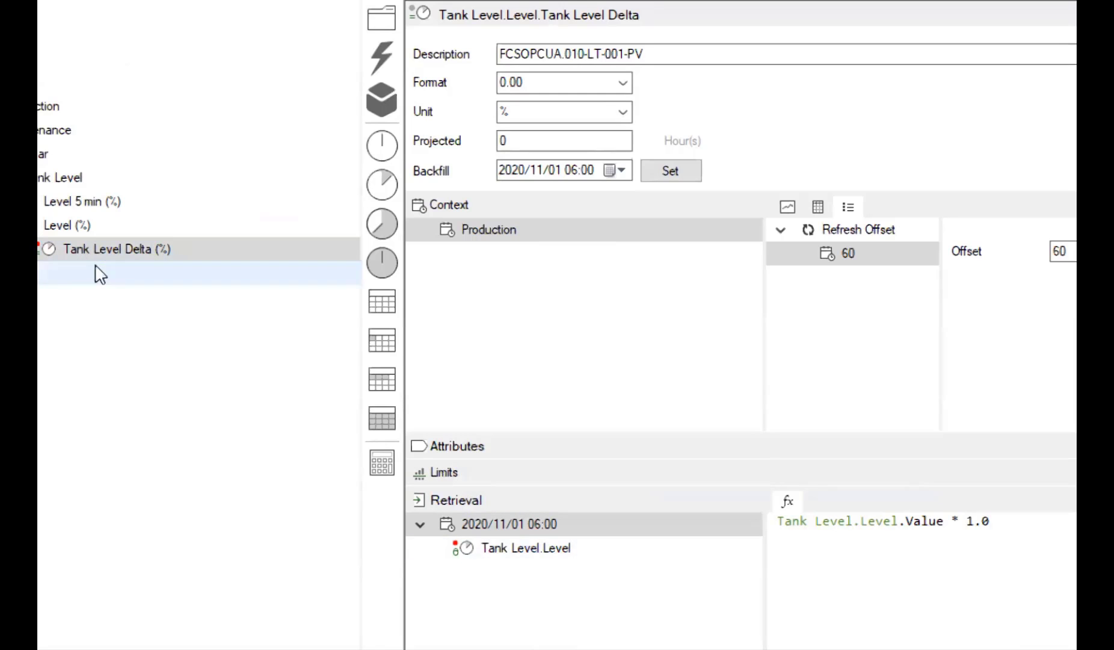
{"action": "left_click", "coordinate": [136, 255]}
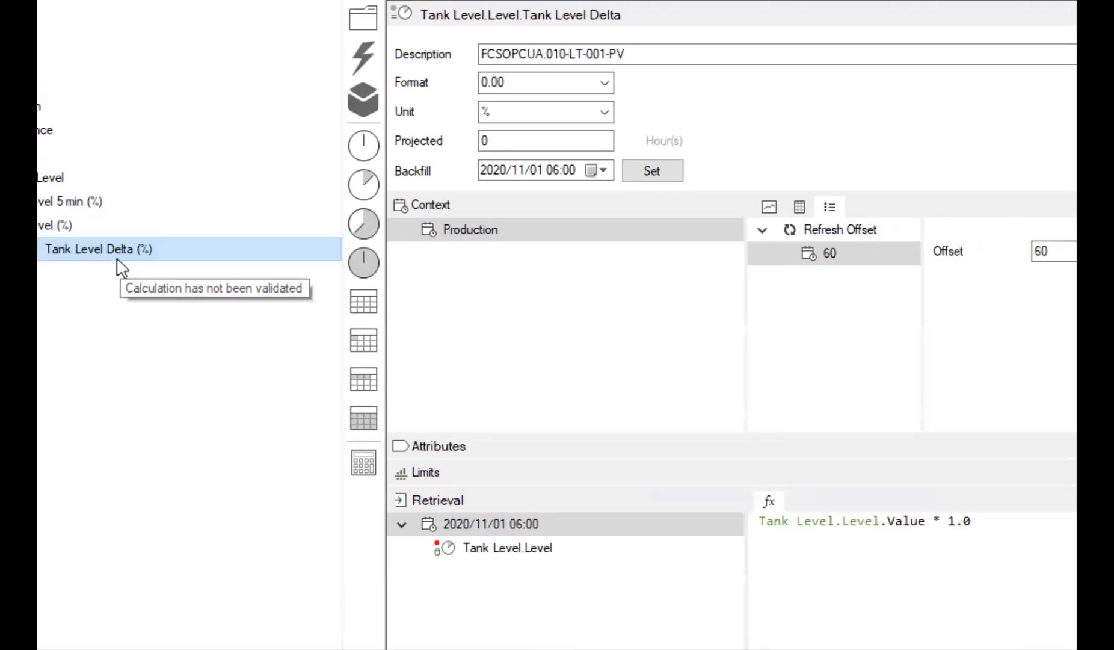
{"action": "left_click_drag", "start_coordinate": [110, 261], "coordinate": [492, 529]}
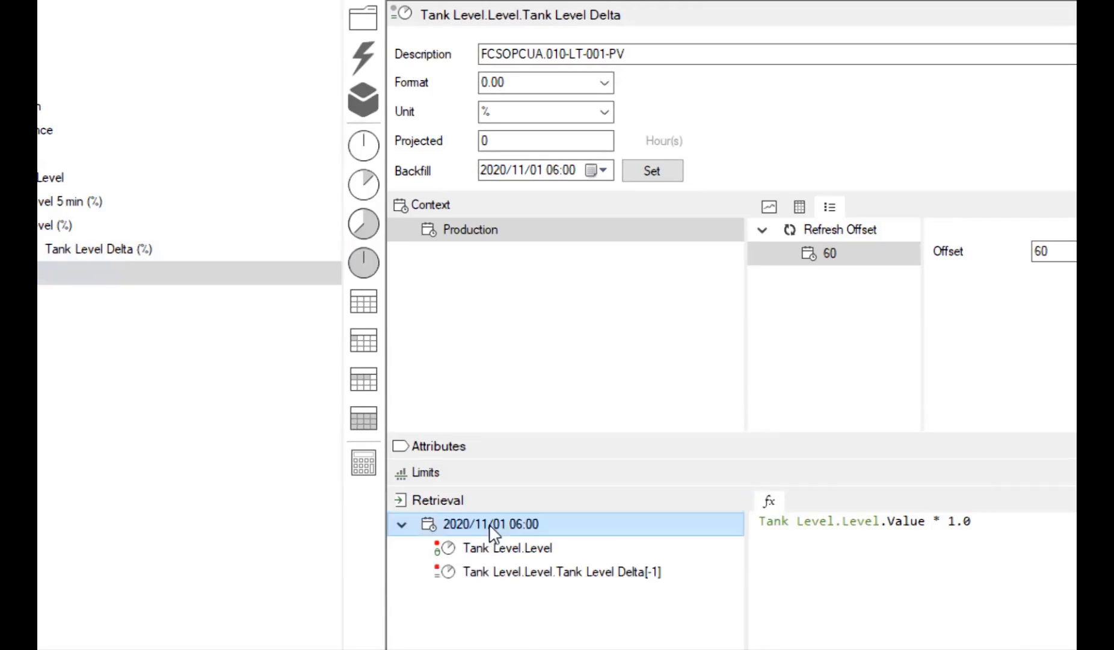
{"action": "right_click", "coordinate": [625, 577]}
{"action": "left_click", "coordinate": [648, 582]}
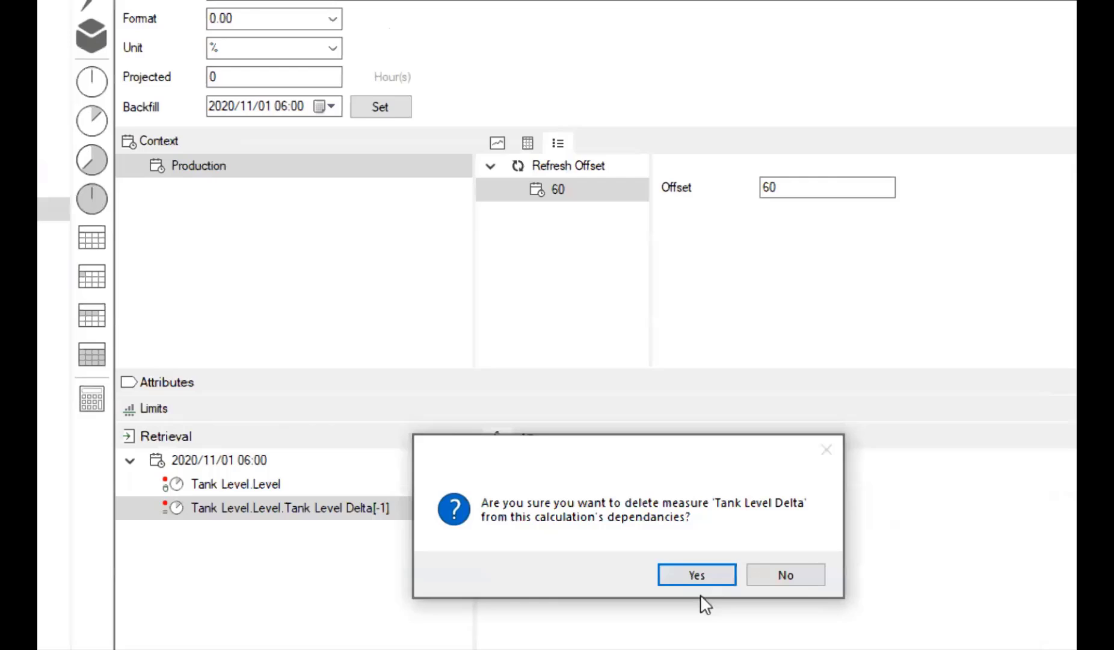
{"action": "left_click", "coordinate": [967, 639]}
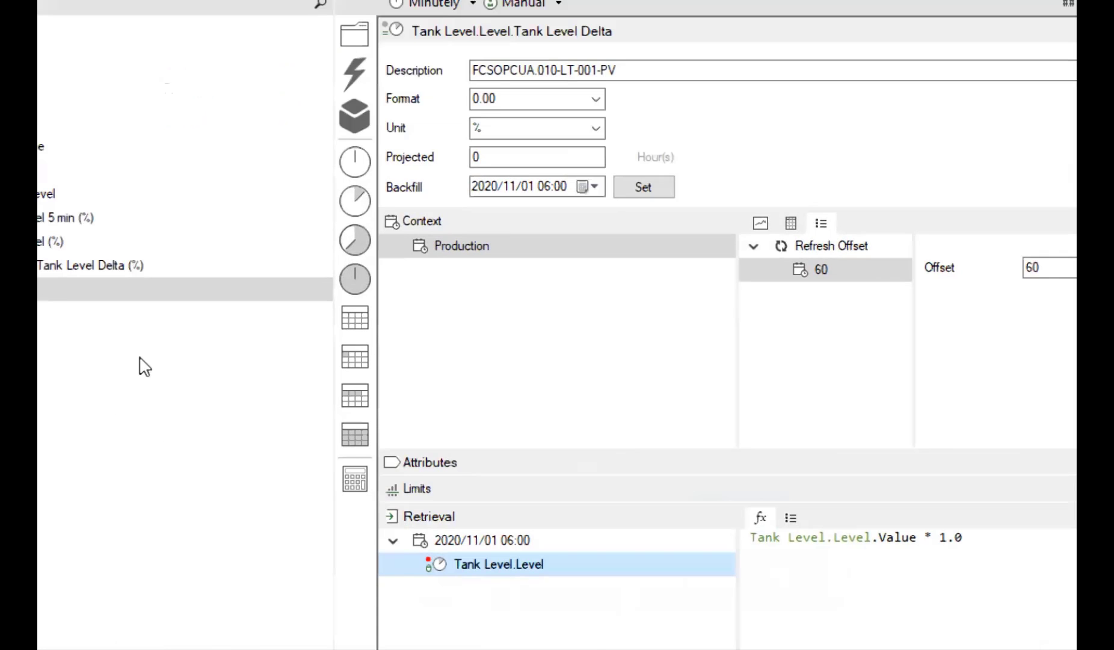
Add the previous-period Tank Level.Level[-1] to the retrieval and set the formula to Tank Level.Level.Value - Tank Level.Level[-1].Value
{"action": "left_click_drag", "start_coordinate": [67, 256], "coordinate": [513, 525]}
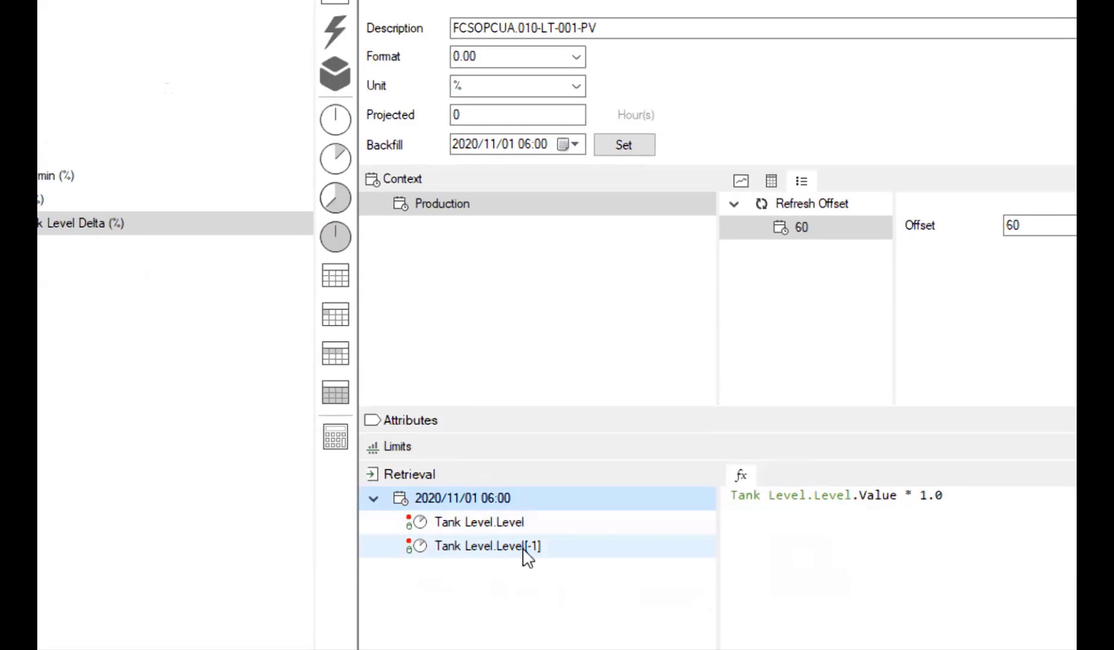
{"action": "left_click_drag", "start_coordinate": [953, 495], "coordinate": [912, 495]}
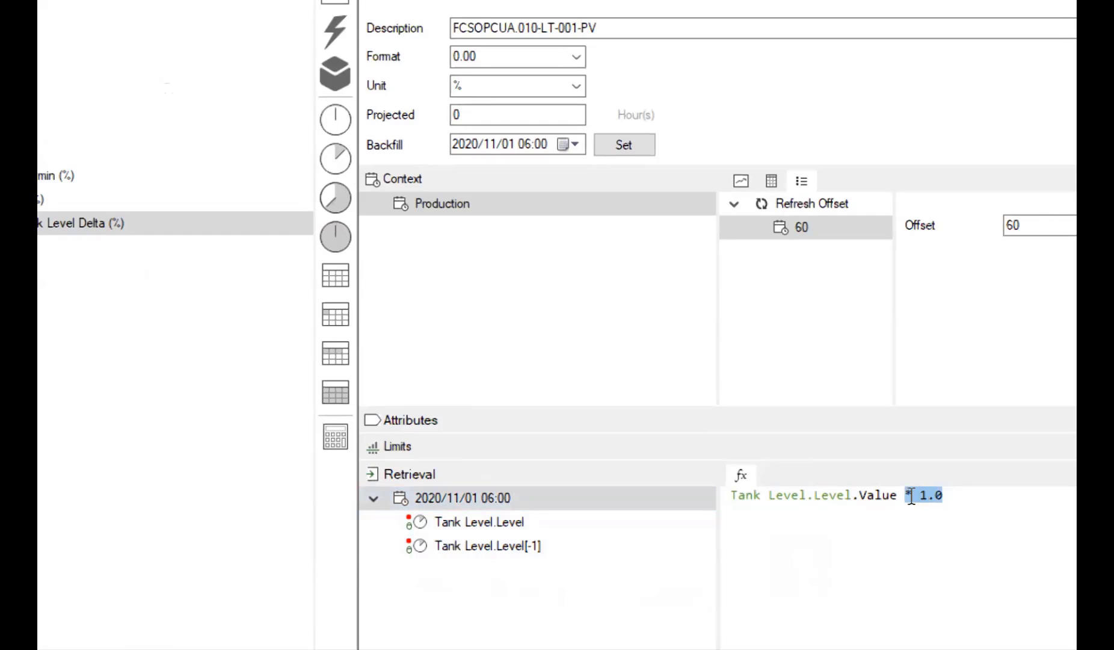
{"action": "key", "text": "BackSpace"}
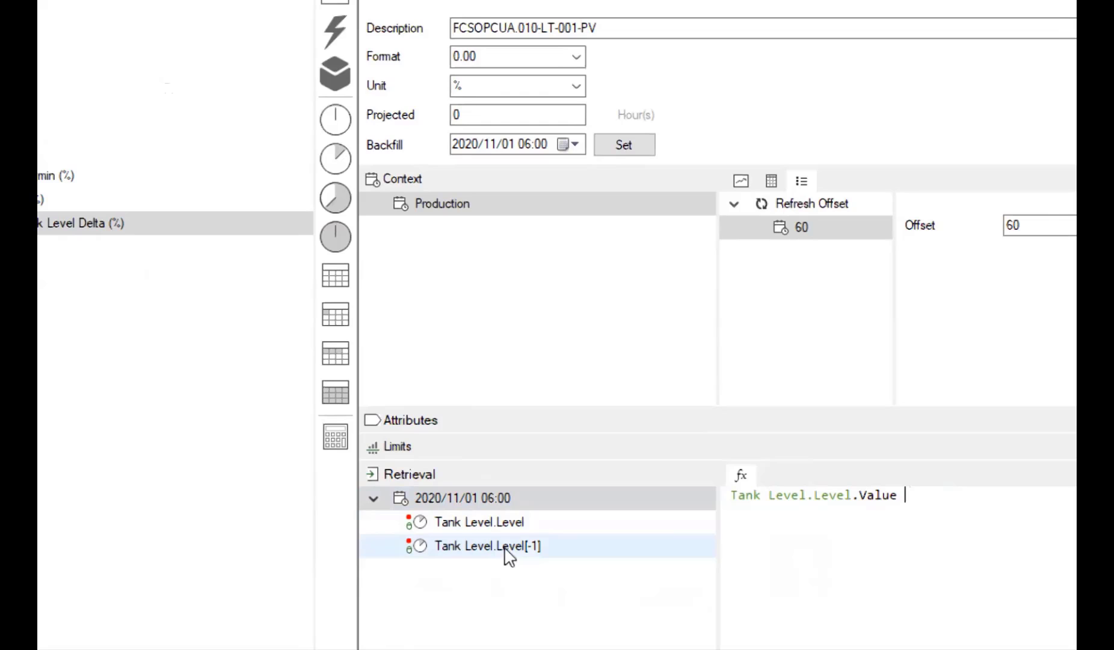
{"action": "type", "text": "-"}
{"action": "double_click", "coordinate": [512, 554]}
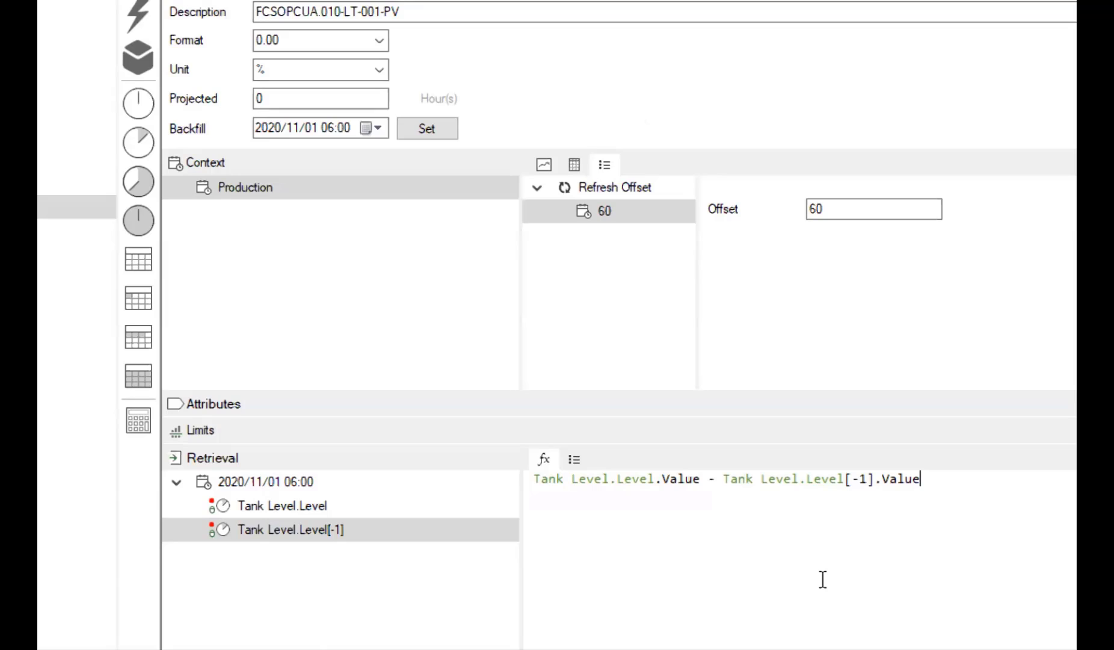
Extend the Tank Level Delta formula with the condition < 0?-1:1 to return -1 for a falling level and 1 otherwise
{"action": "type", "text": "< 0"}
{"action": "type", "text": ":"}
{"action": "type", "text": "-1"}
{"action": "key", "text": "BackSpace"}
{"action": "key", "text": "BackSpace"}
{"action": "key", "text": "BackSpace"}
{"action": "type", "text": "?-1:1"}
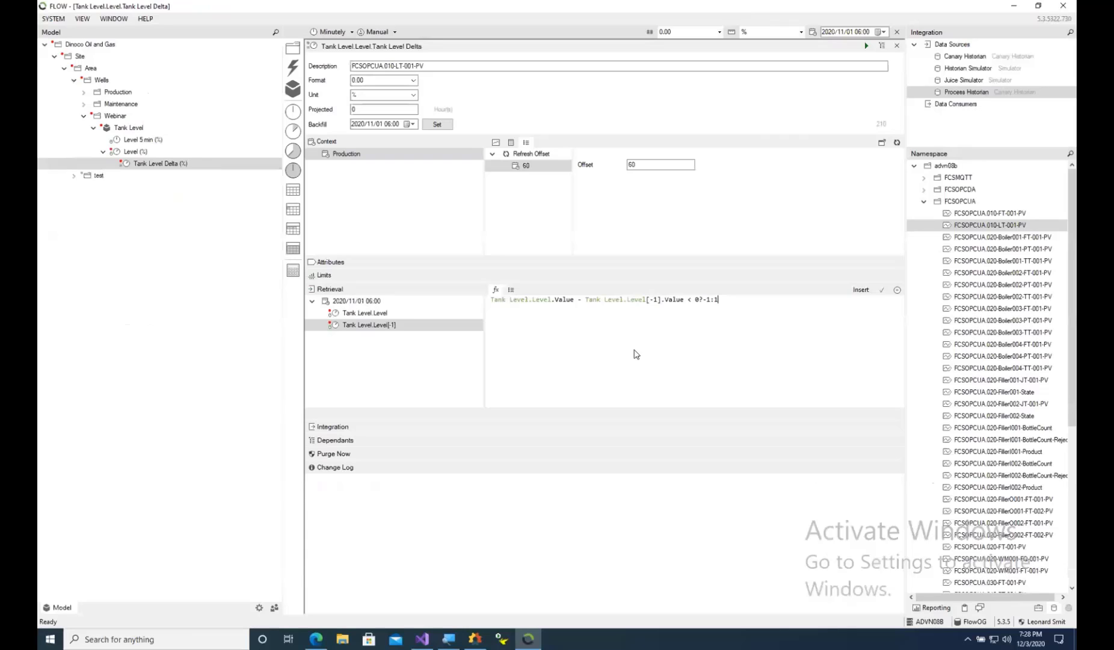
Validate the Tank Level Delta calculation, start the measure and refresh its trend to check the backfilled values
{"action": "left_click", "coordinate": [880, 291]}
{"action": "left_click", "coordinate": [866, 46]}
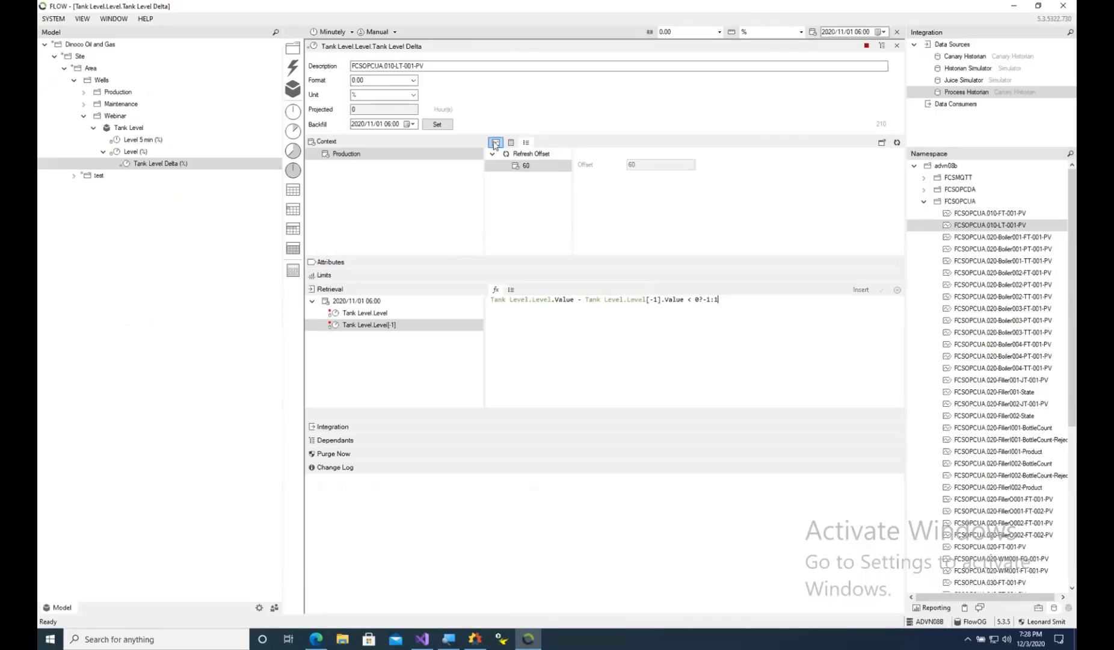
{"action": "left_click", "coordinate": [495, 143]}
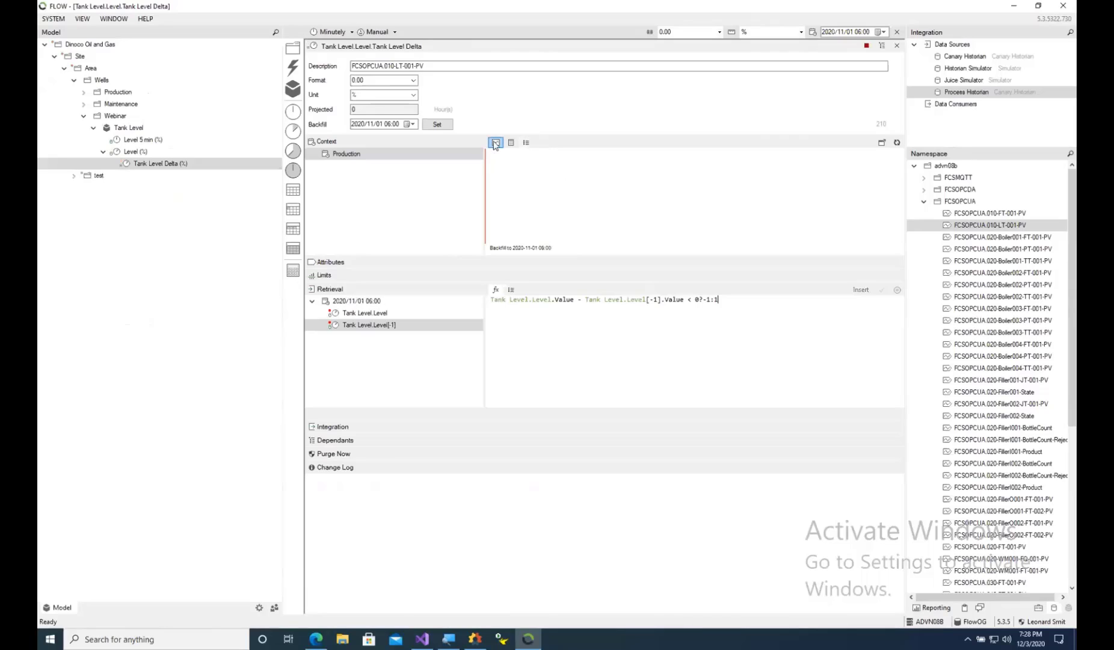
{"action": "left_click", "coordinate": [897, 142]}
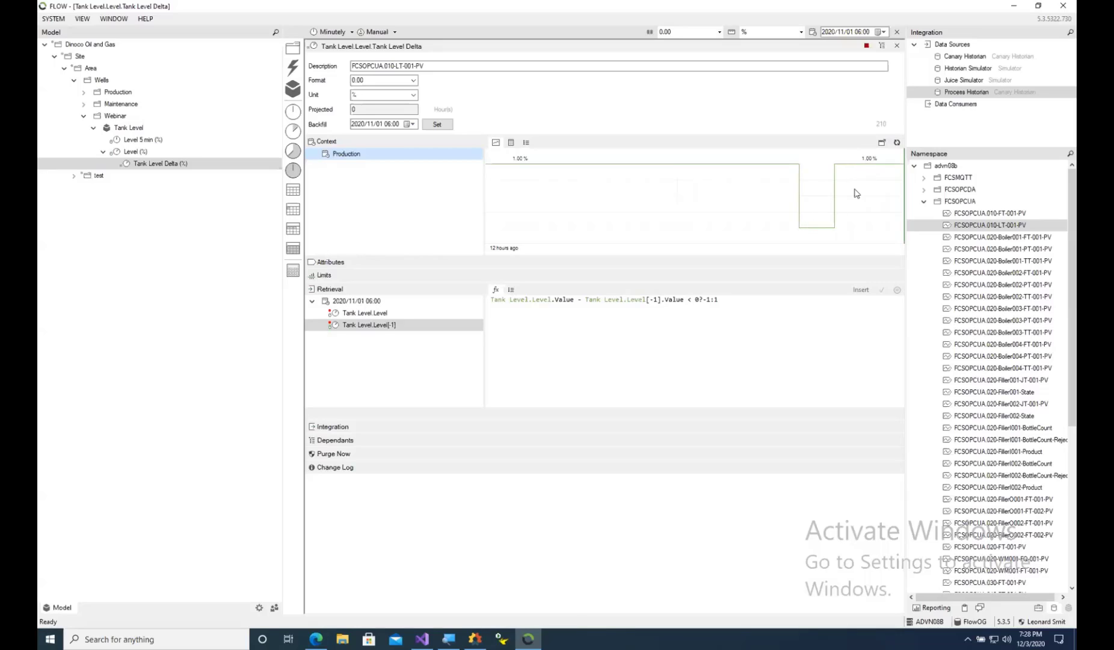
Add an hourly Time Based Chart to the Webinar Dashboard below the existing panels and reduce its height to less than half
{"action": "left_click", "coordinate": [923, 202]}
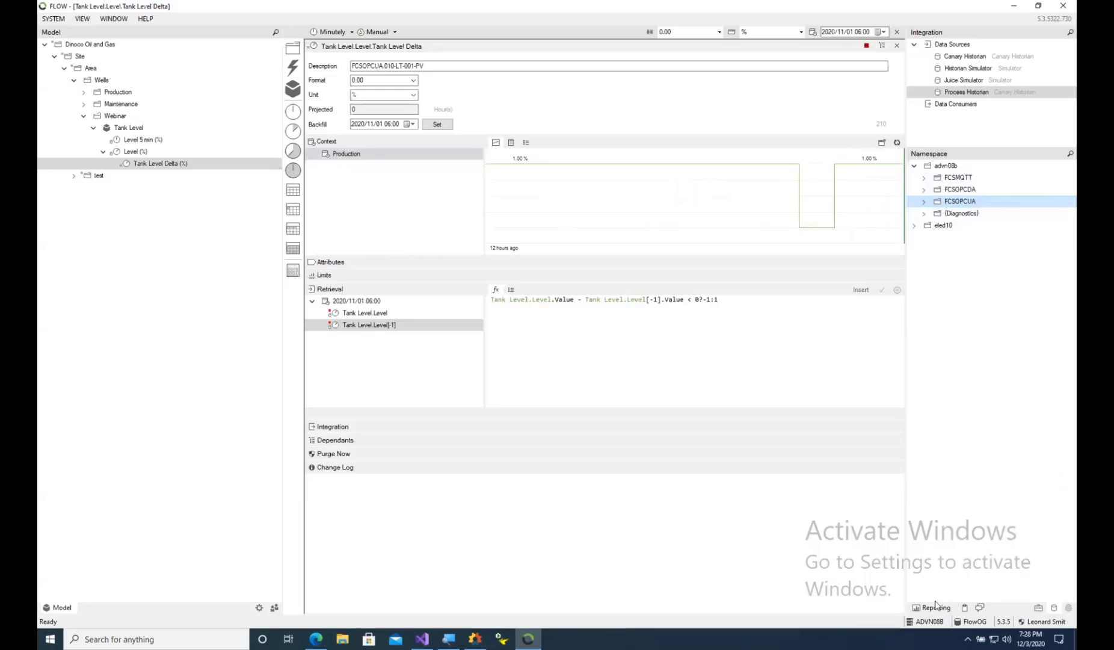
{"action": "left_click", "coordinate": [934, 608]}
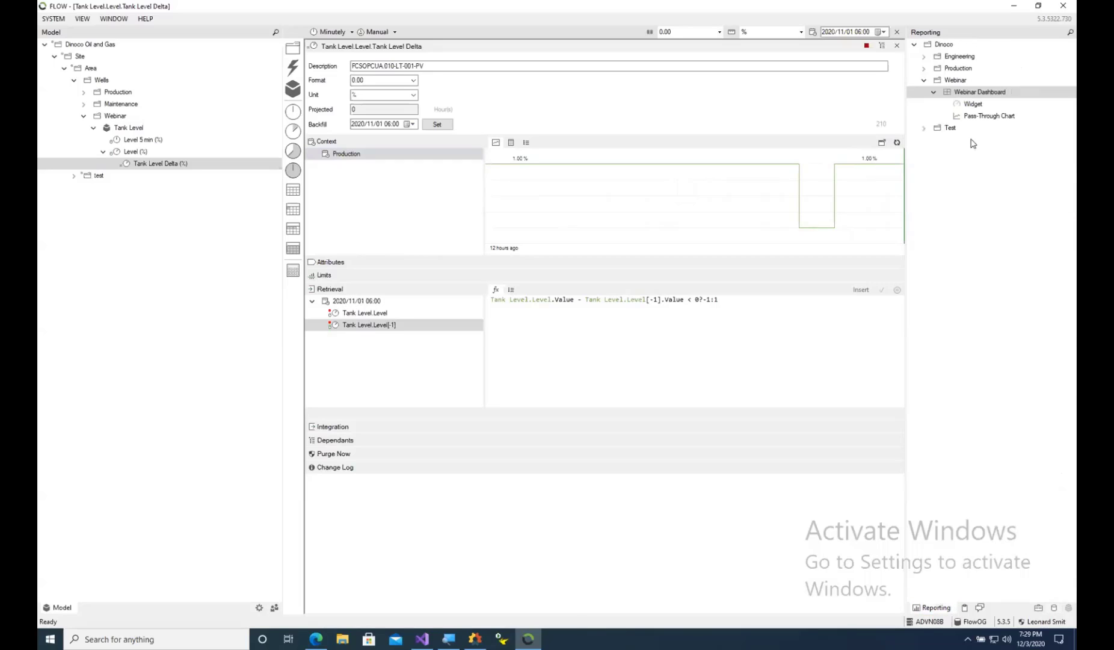
{"action": "double_click", "coordinate": [966, 93]}
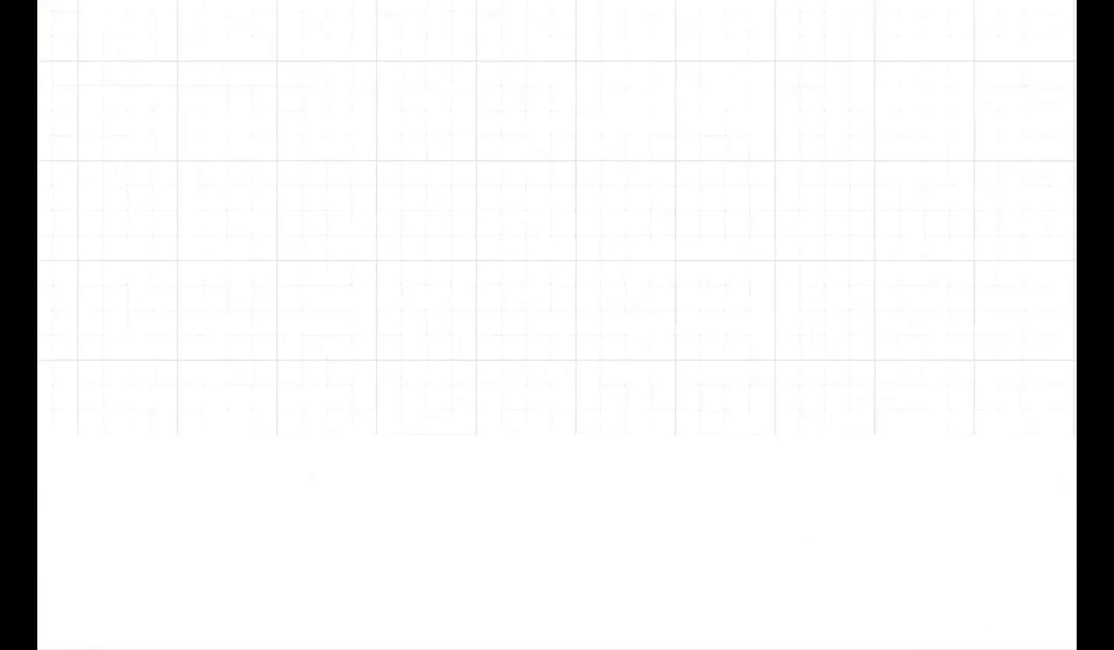
{"action": "right_click", "coordinate": [586, 300]}
{"action": "mouse_move", "coordinate": [614, 304]}
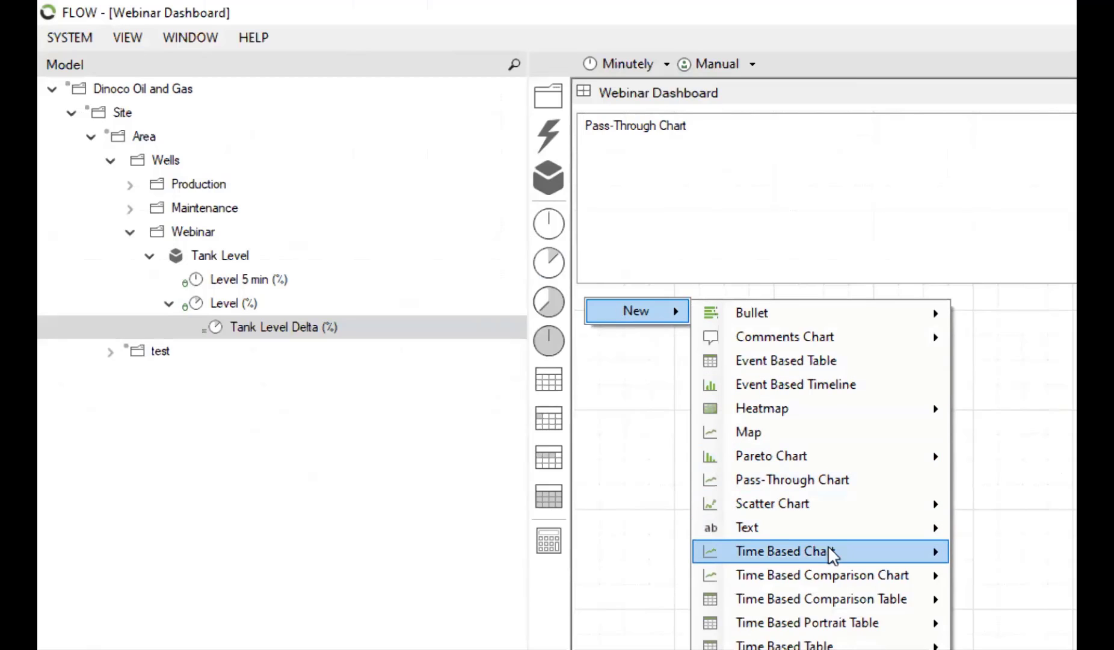
{"action": "mouse_move", "coordinate": [780, 559]}
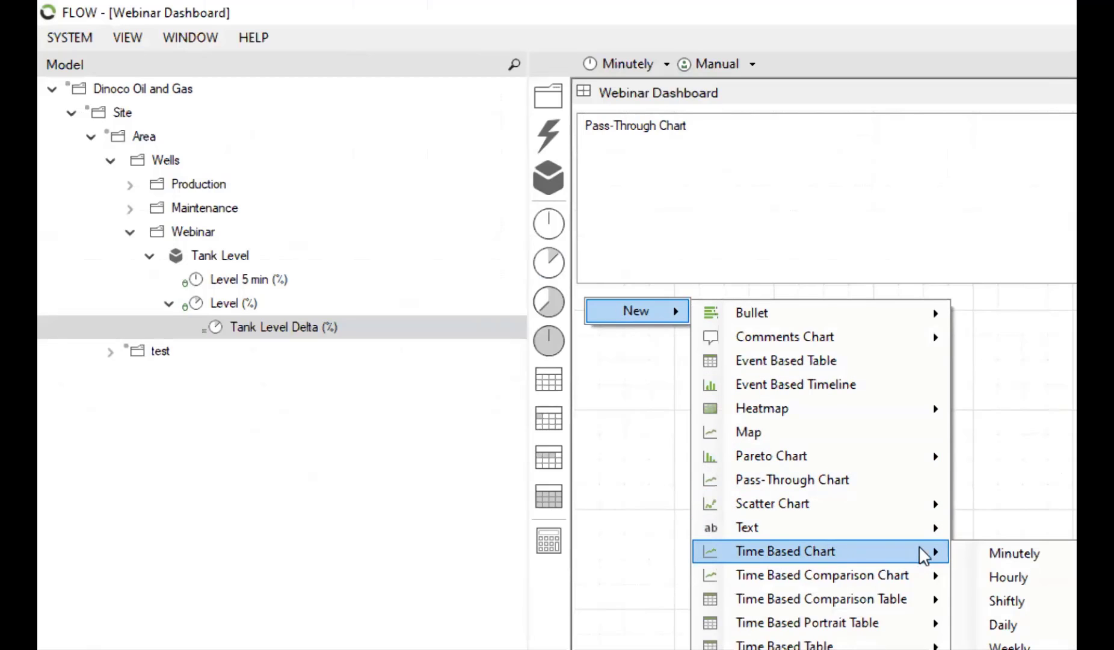
{"action": "left_click", "coordinate": [976, 571]}
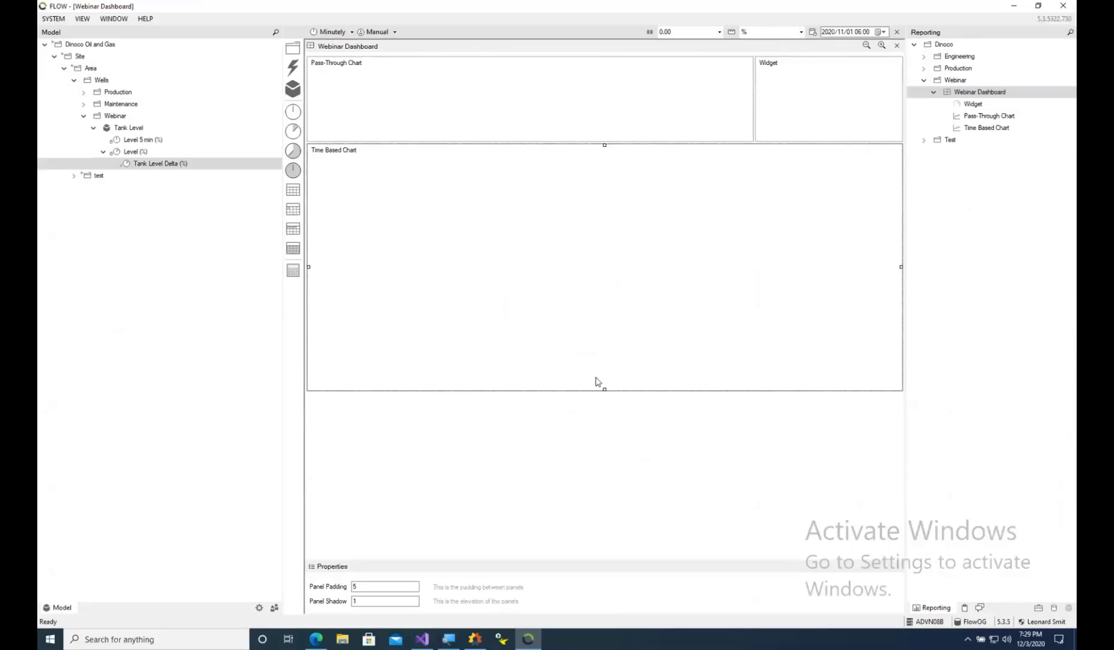
{"action": "left_click_drag", "start_coordinate": [604, 389], "coordinate": [617, 240]}
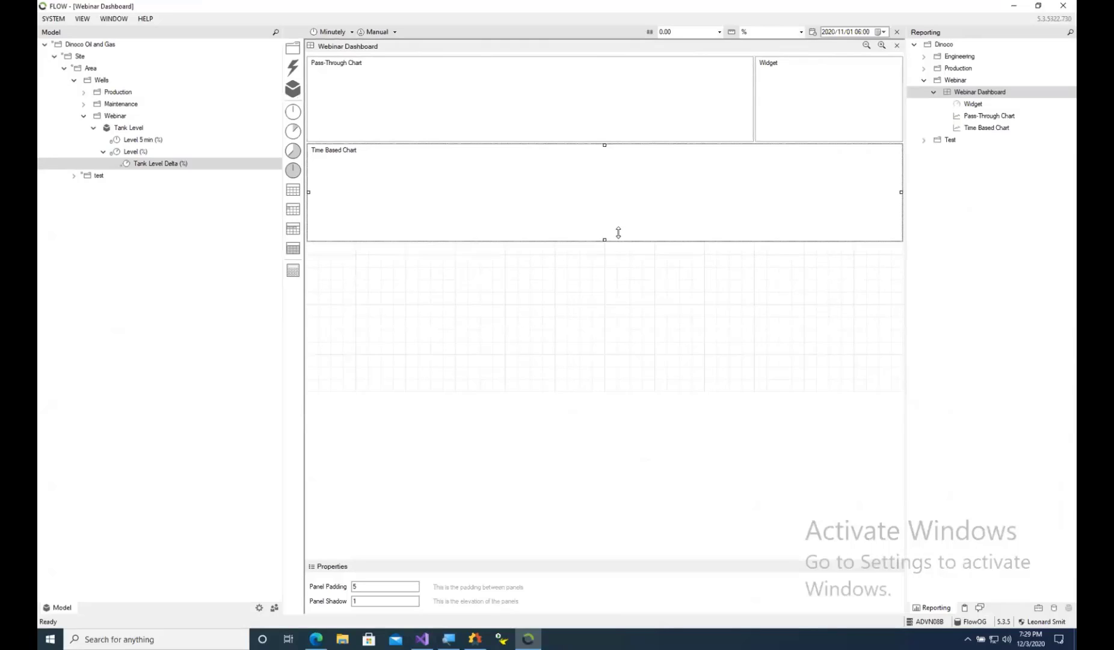
Open the Time Based Chart's series settings and add the hourly Level measure to the first stack's axis
{"action": "double_click", "coordinate": [574, 210]}
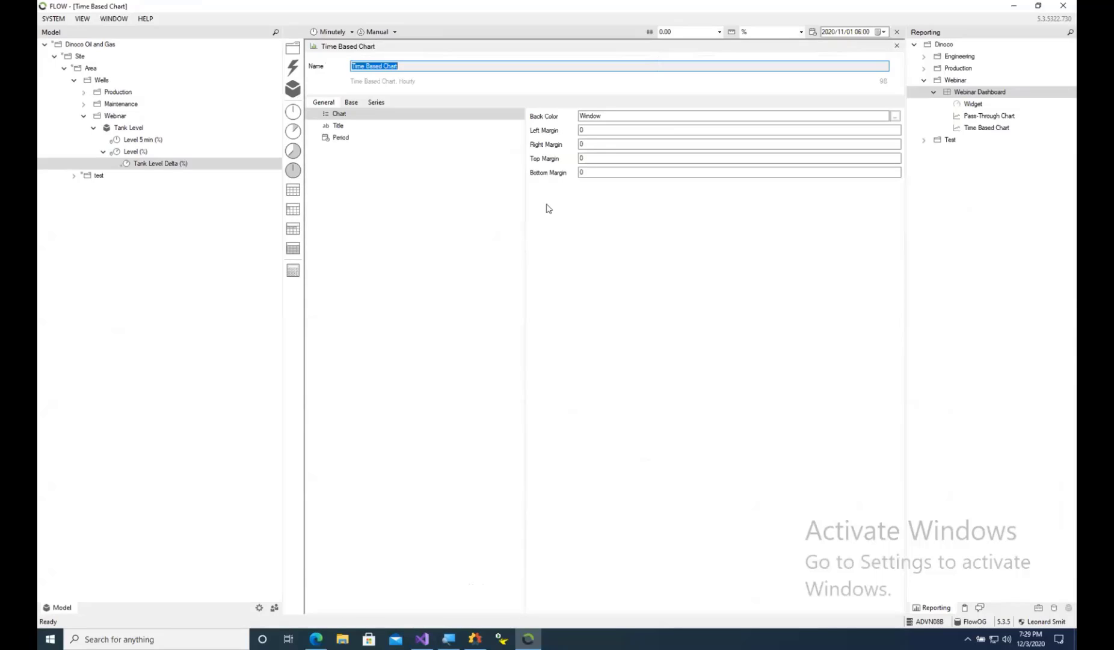
{"action": "left_click", "coordinate": [376, 104]}
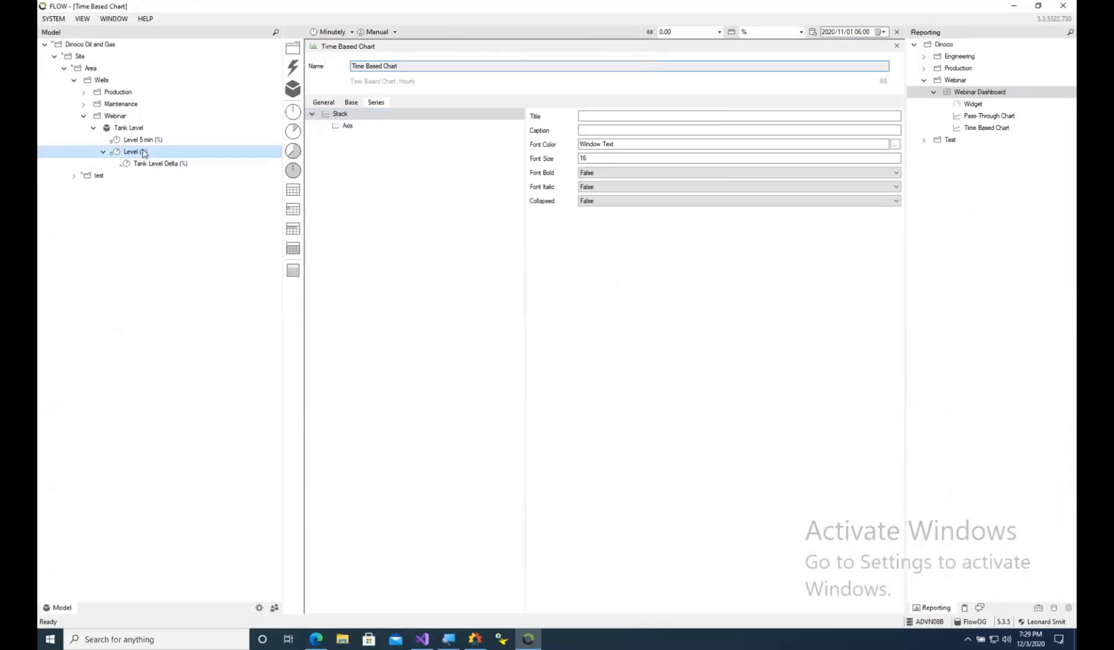
{"action": "left_click_drag", "start_coordinate": [142, 140], "coordinate": [348, 130]}
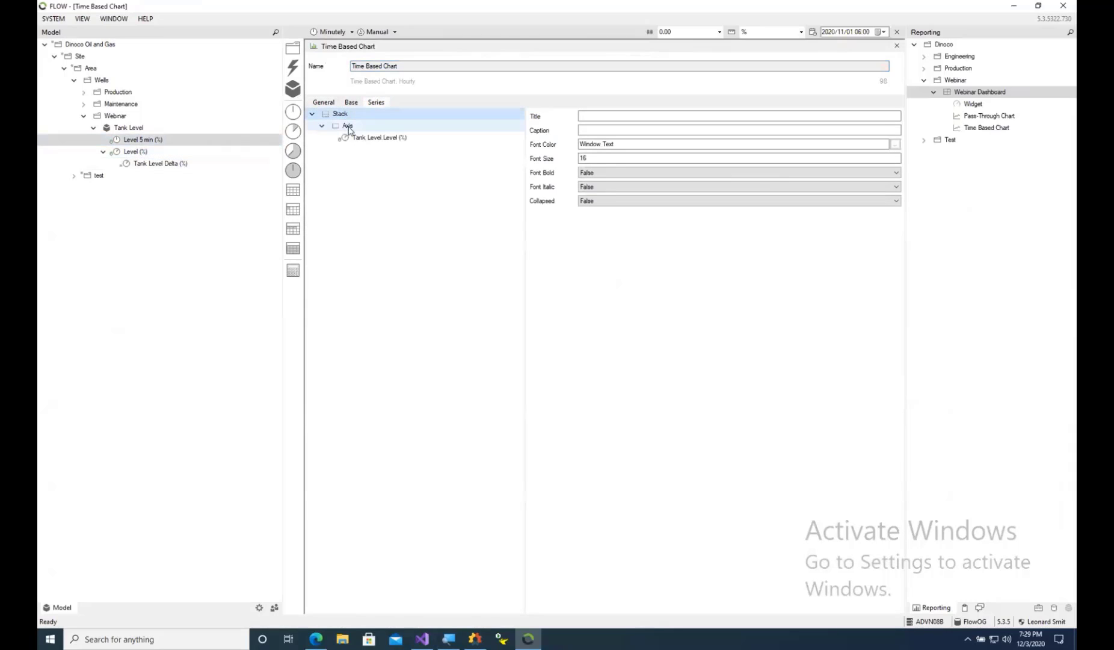
Add a second stack to the chart and place the Tank Level Delta measure on its axis
{"action": "right_click", "coordinate": [340, 181]}
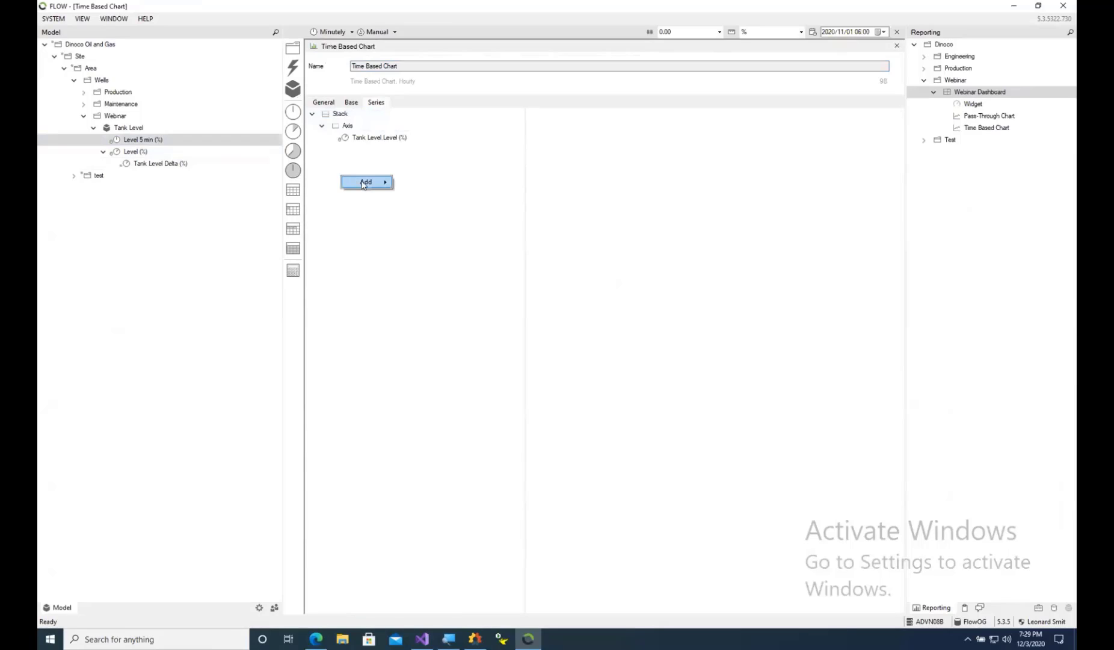
{"action": "mouse_move", "coordinate": [367, 181]}
{"action": "left_click", "coordinate": [406, 184]}
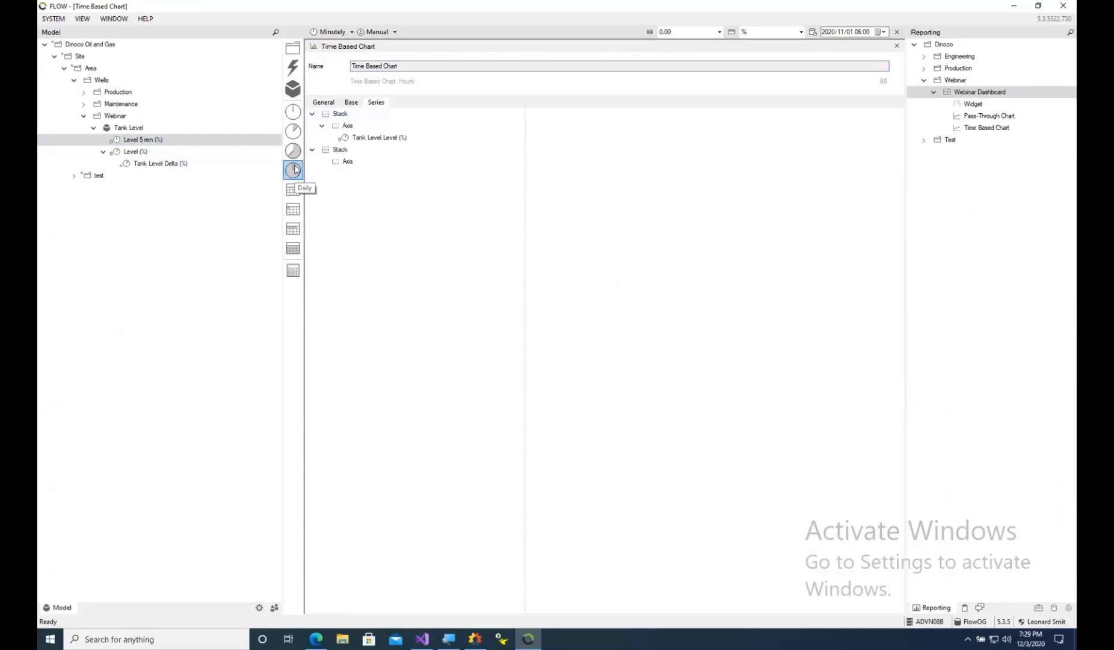
{"action": "left_click_drag", "start_coordinate": [157, 167], "coordinate": [346, 168]}
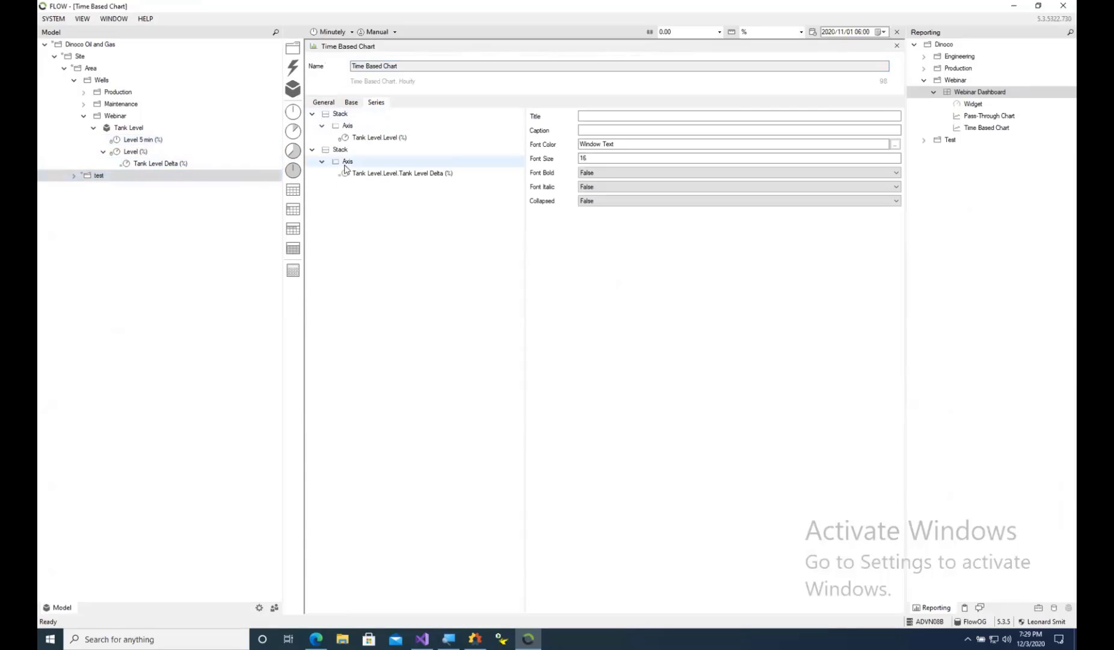
Set the Tank Level Delta series type to Column, then select the Tank Level series to review its general settings
{"action": "left_click", "coordinate": [375, 175]}
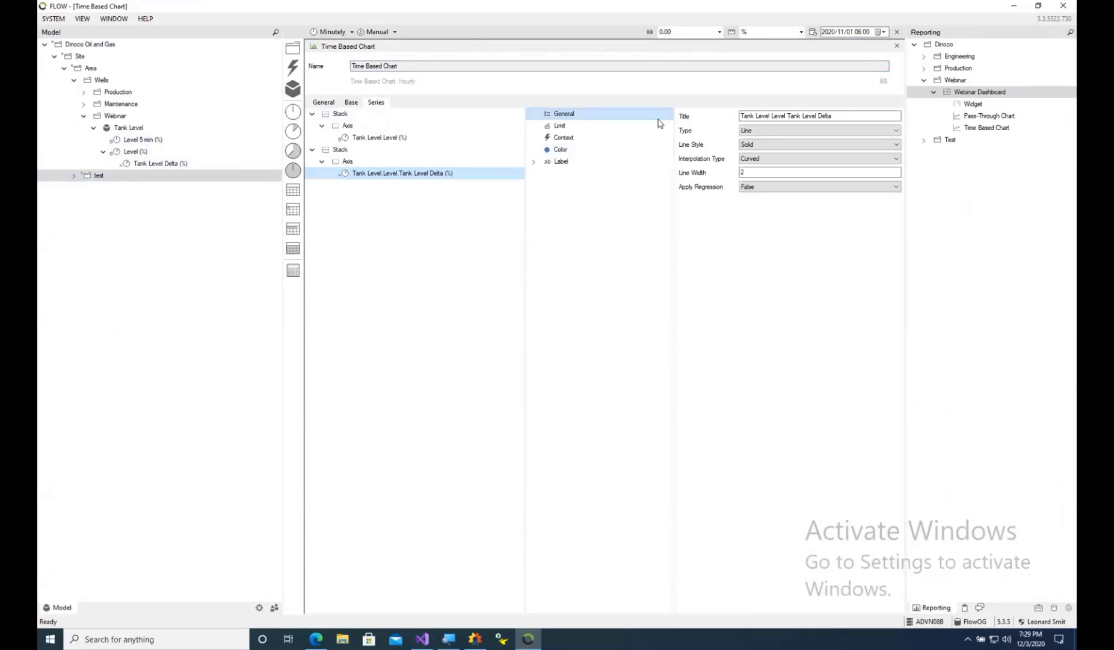
{"action": "left_click", "coordinate": [743, 131]}
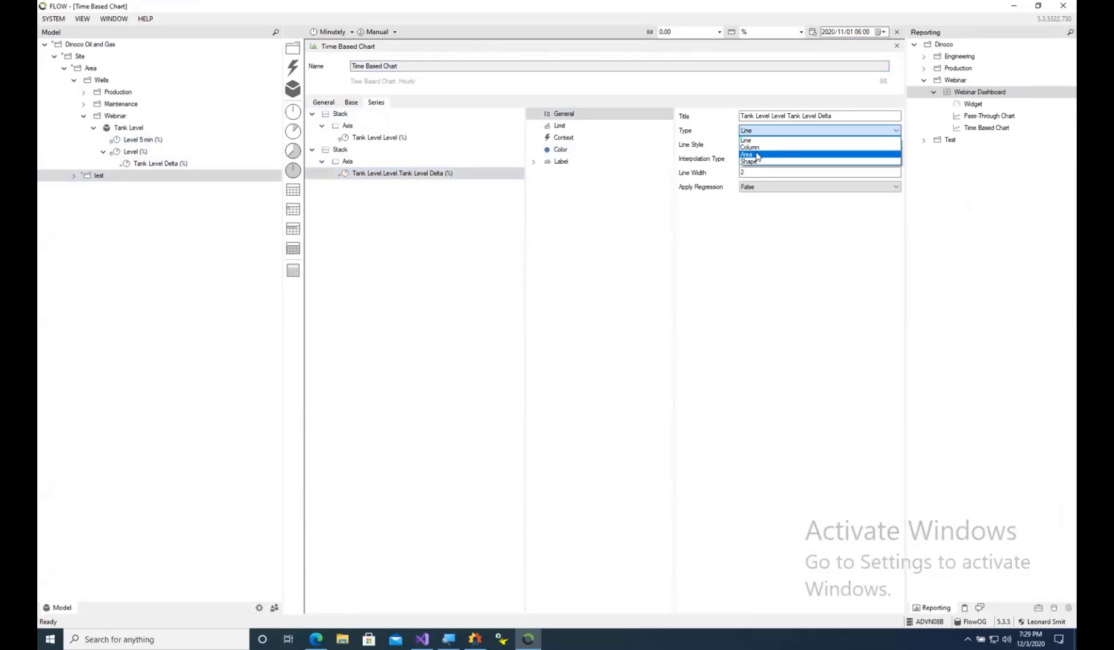
{"action": "left_click", "coordinate": [752, 148]}
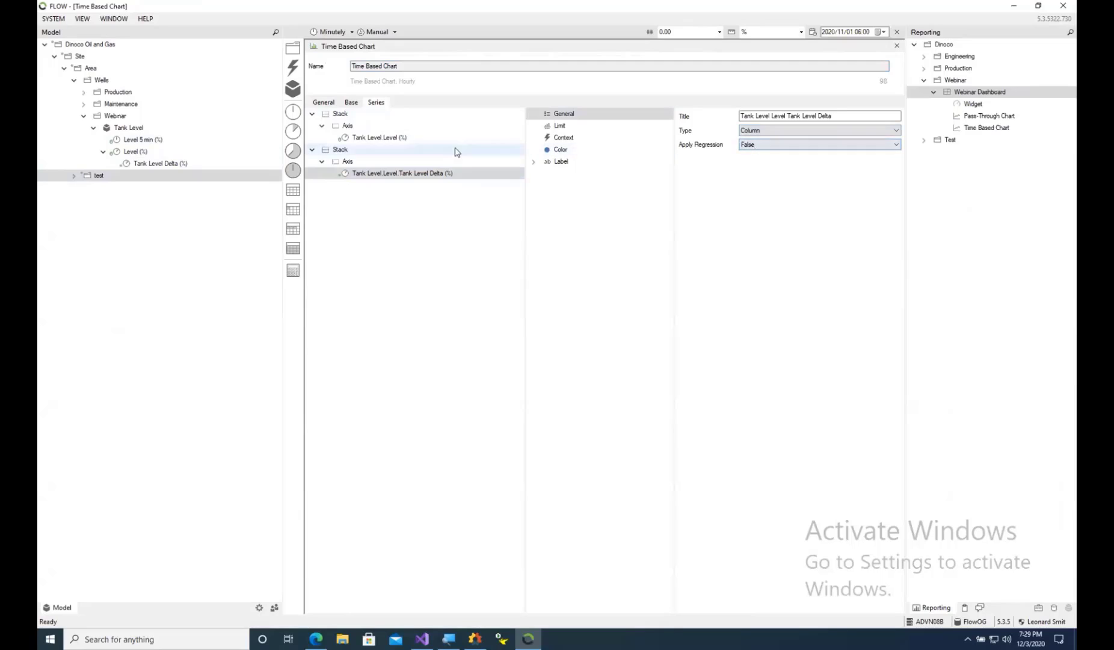
{"action": "left_click", "coordinate": [384, 138]}
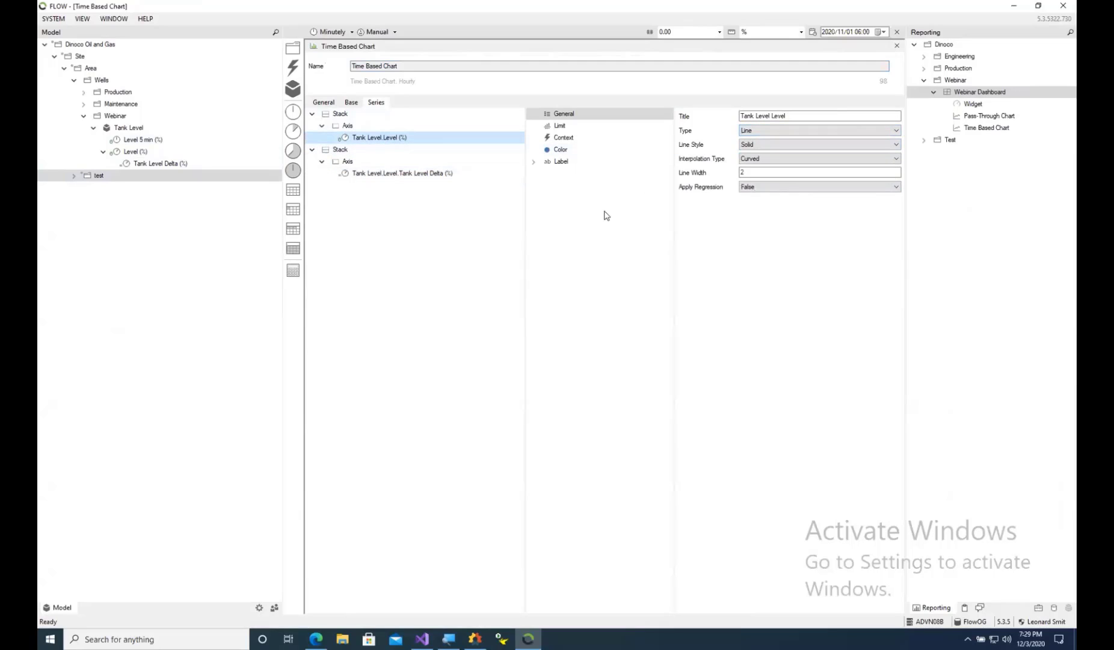
Switch to the browser, reload the Webinar Dashboard and examine the hourly Level line, the Delta columns and the widget
{"action": "left_click", "coordinate": [317, 640]}
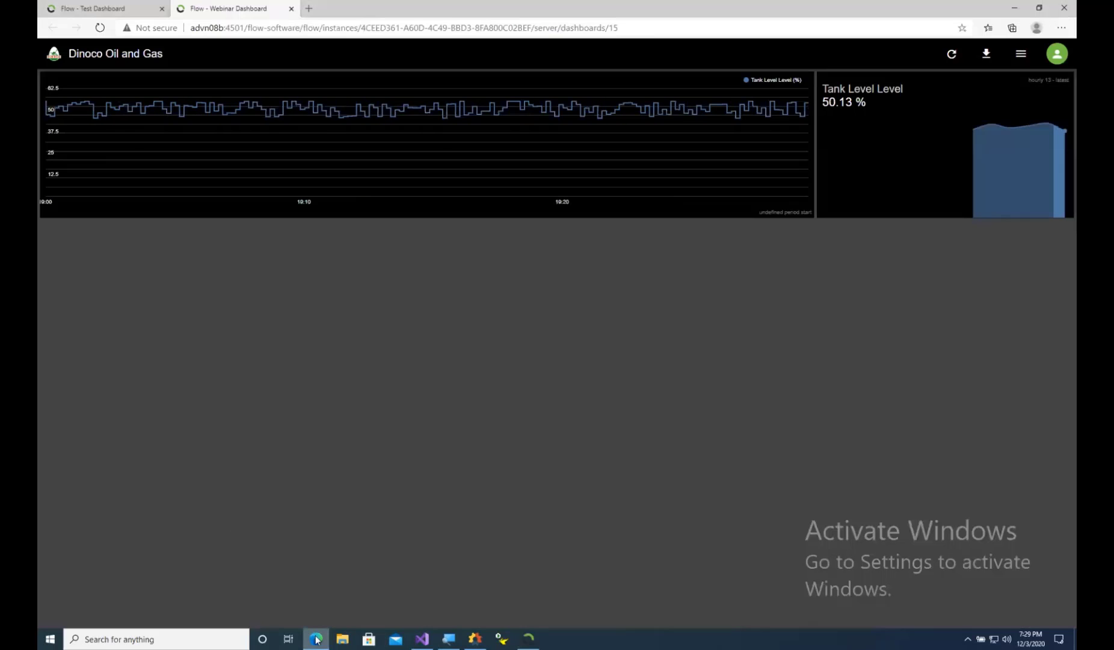
{"action": "left_click", "coordinate": [100, 27]}
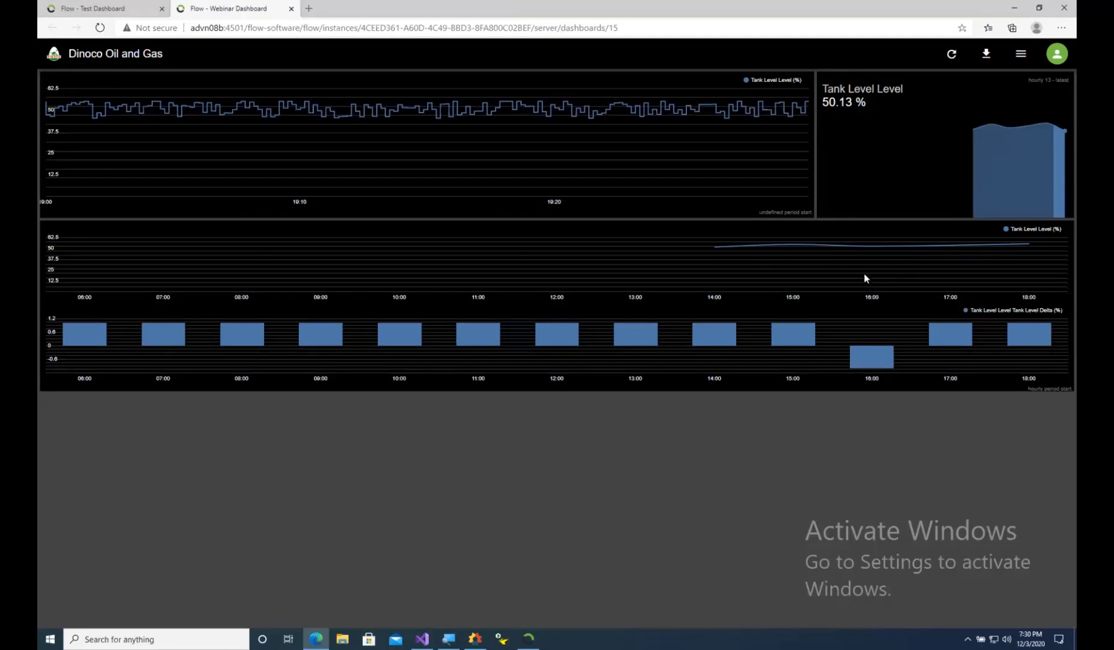
{"action": "mouse_move", "coordinate": [892, 250]}
{"action": "mouse_move", "coordinate": [875, 363]}
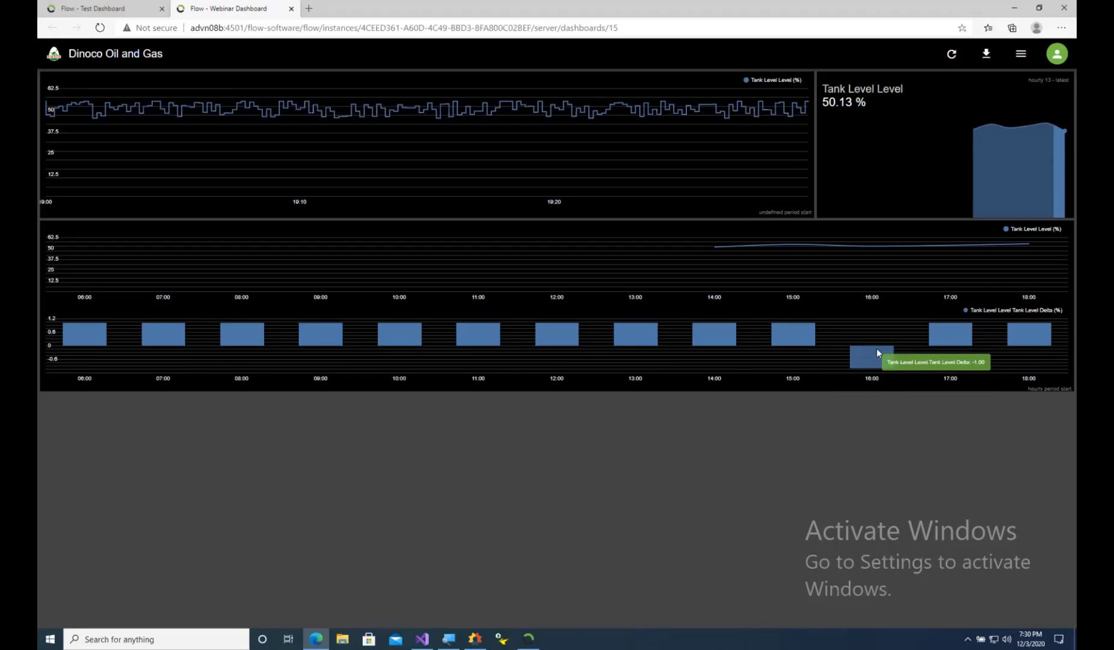
{"action": "mouse_move", "coordinate": [1061, 147]}
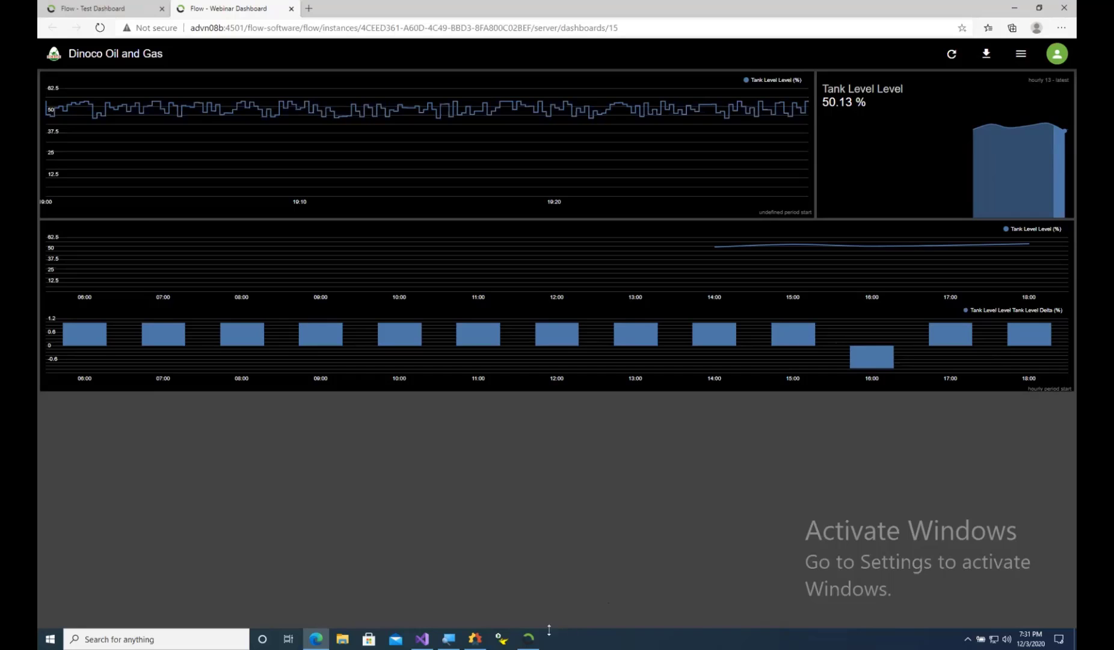
Switch back to Flow and close the open Time Based Chart, Webinar Dashboard and Tank Level Delta editors
{"action": "left_click", "coordinate": [528, 638]}
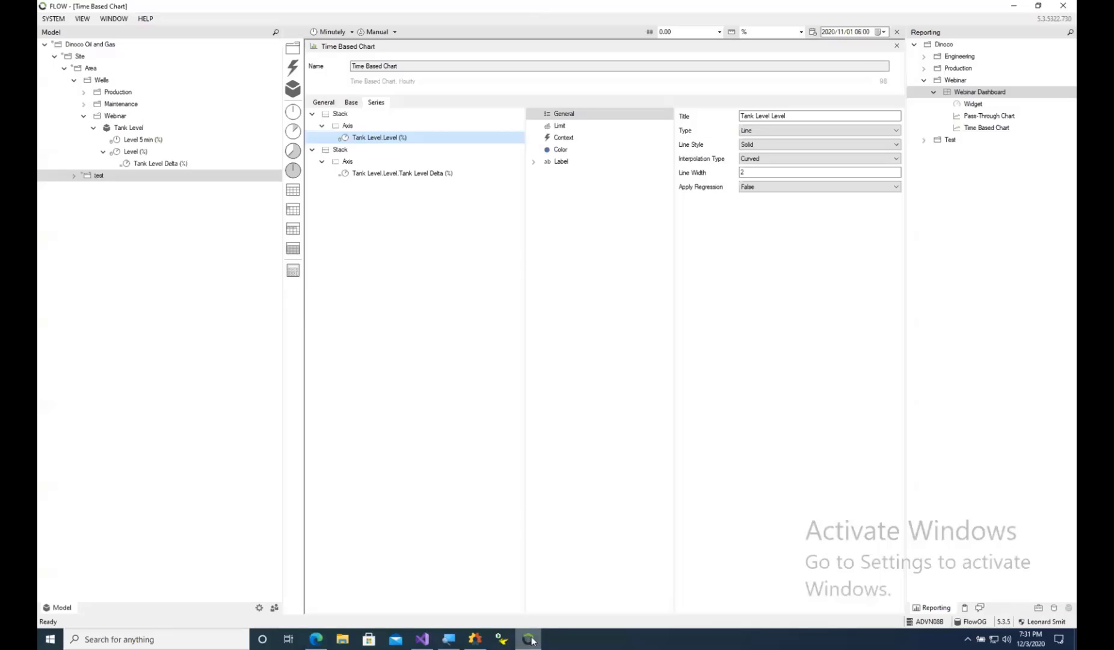
{"action": "left_click", "coordinate": [896, 47]}
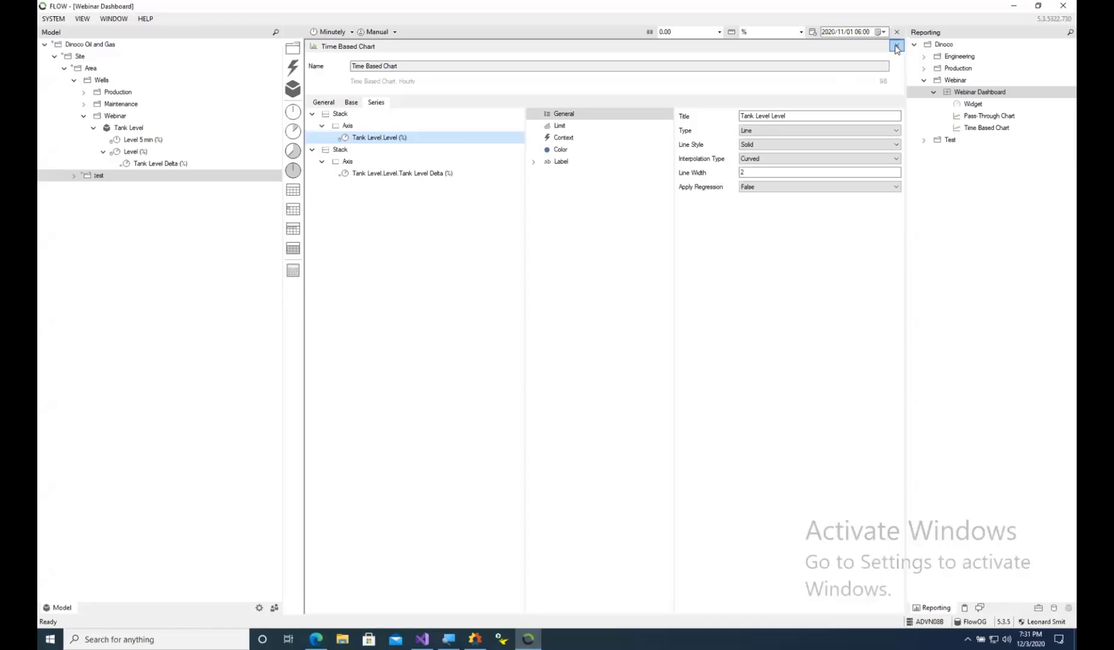
{"action": "left_click", "coordinate": [896, 47]}
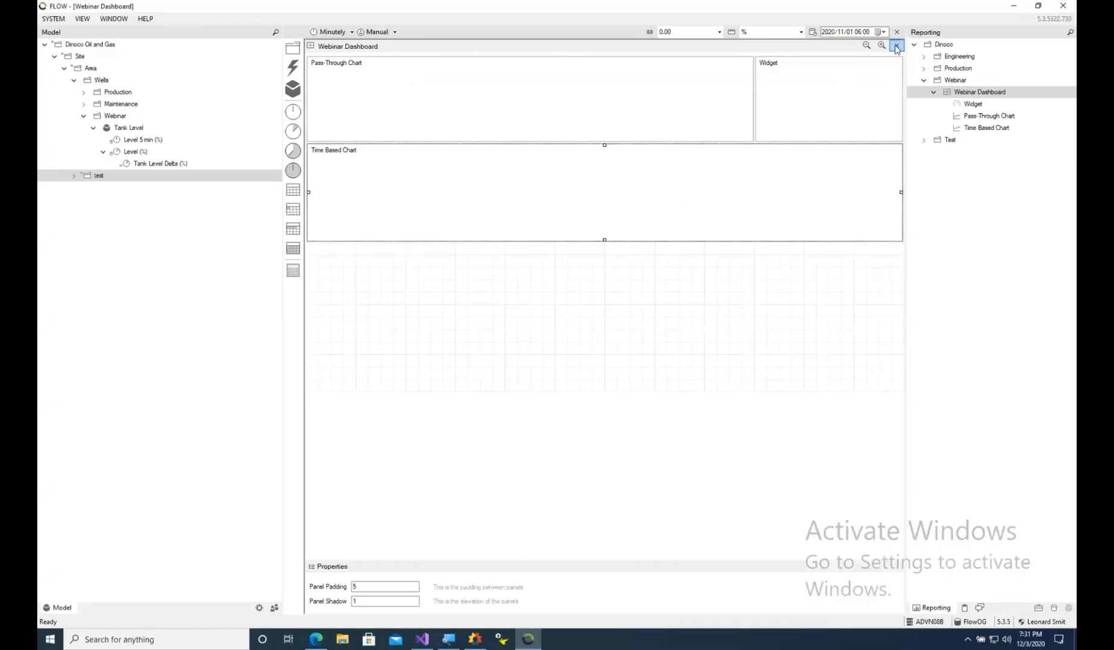
{"action": "left_click", "coordinate": [896, 47]}
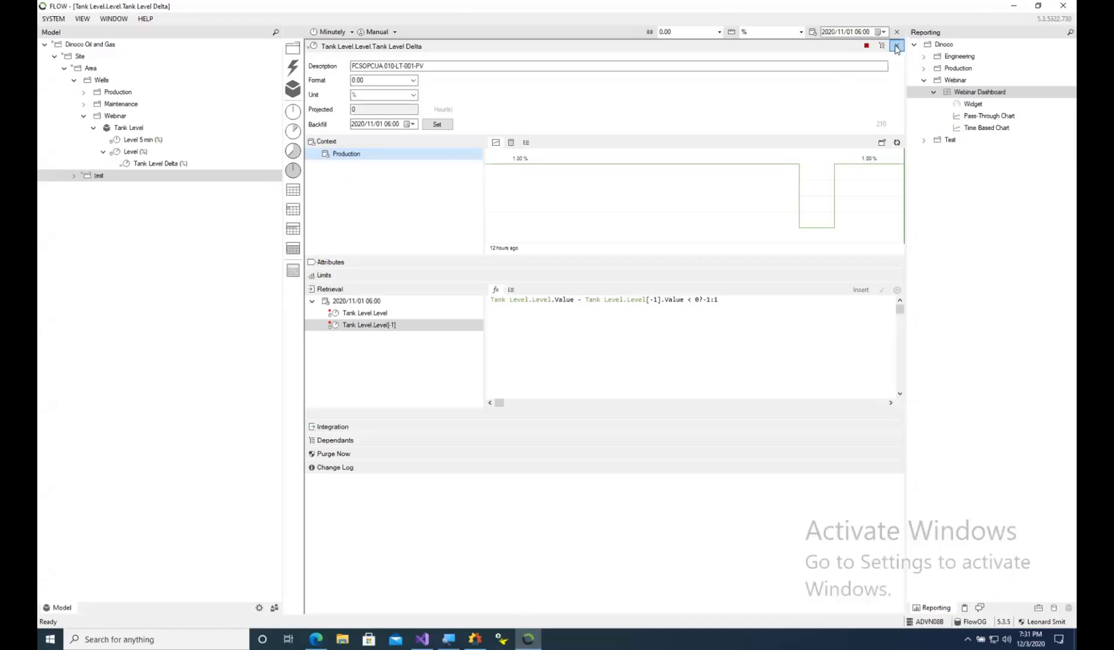
{"action": "left_click", "coordinate": [897, 47]}
Add a metric named Production to the Webinar folder in the model
{"action": "left_click_drag", "start_coordinate": [293, 89], "coordinate": [150, 121]}
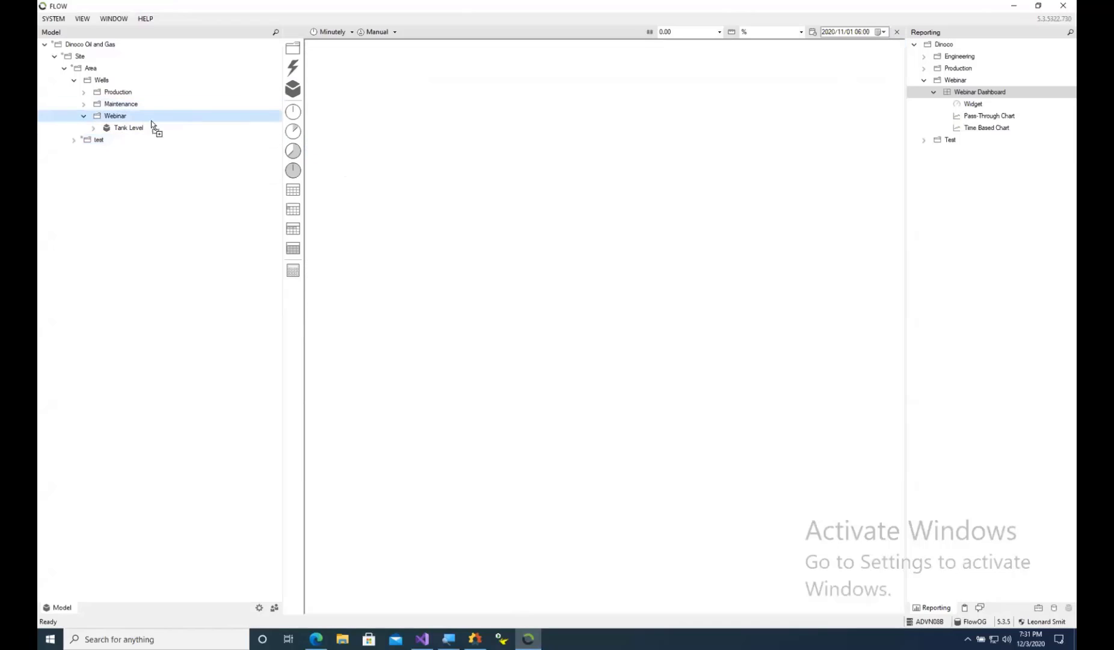
{"action": "type", "text": "Production"}
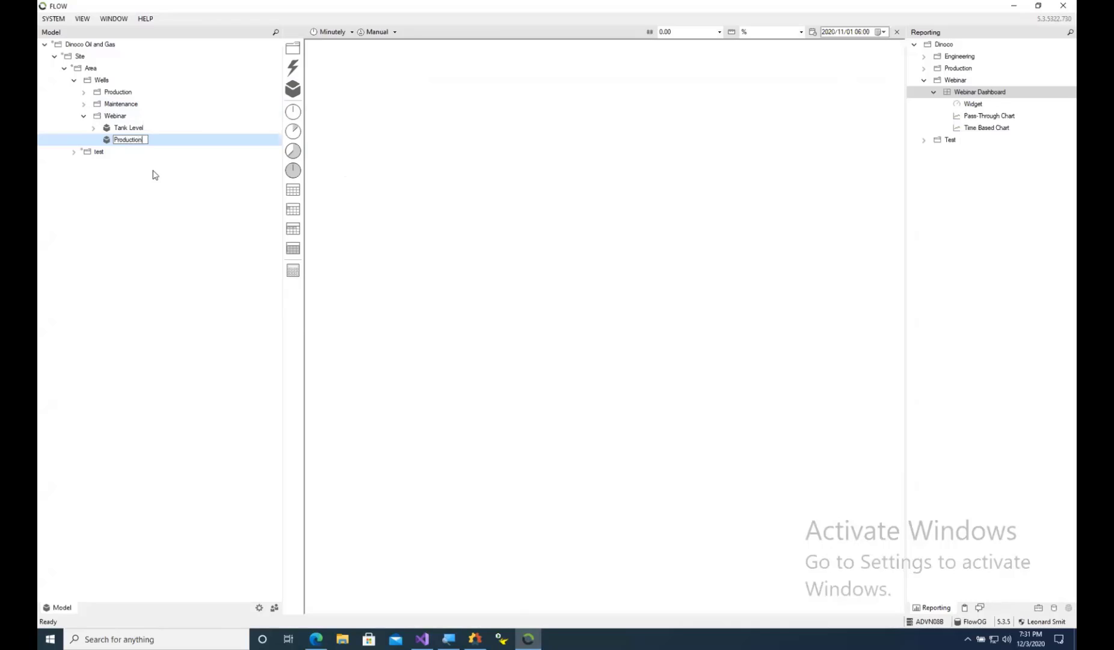
{"action": "key", "text": "Return"}
Add the Juice Simulator's boiler tag 010-FT-001.PV to the Webinar folder's Production metric as an hourly measure named Steam Output
{"action": "left_click", "coordinate": [1053, 608]}
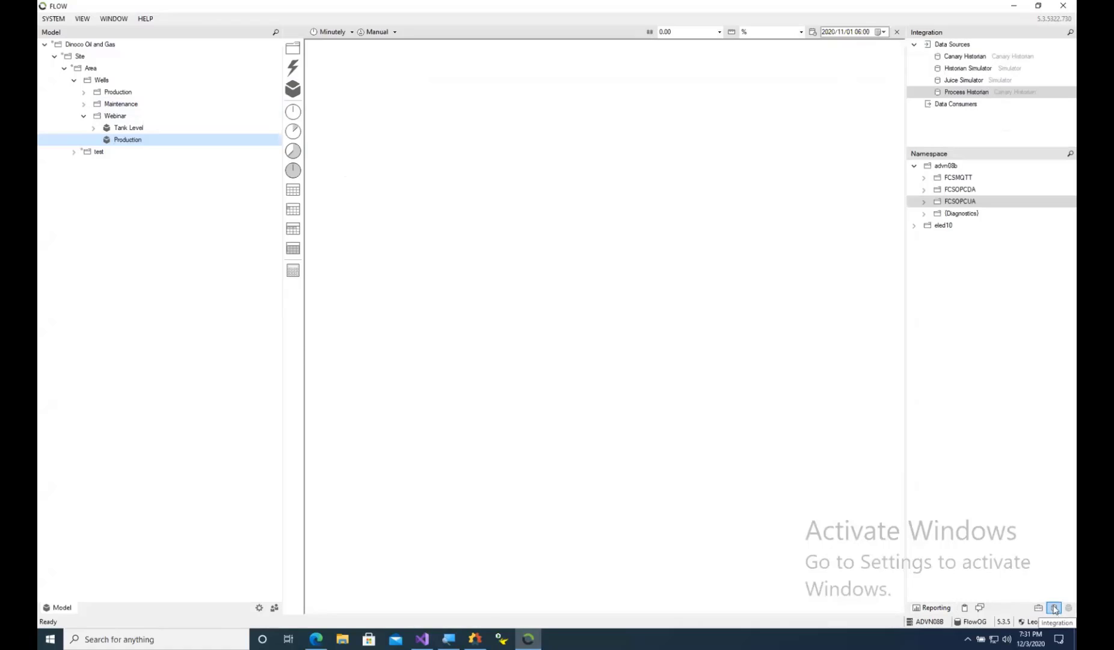
{"action": "left_click", "coordinate": [959, 81]}
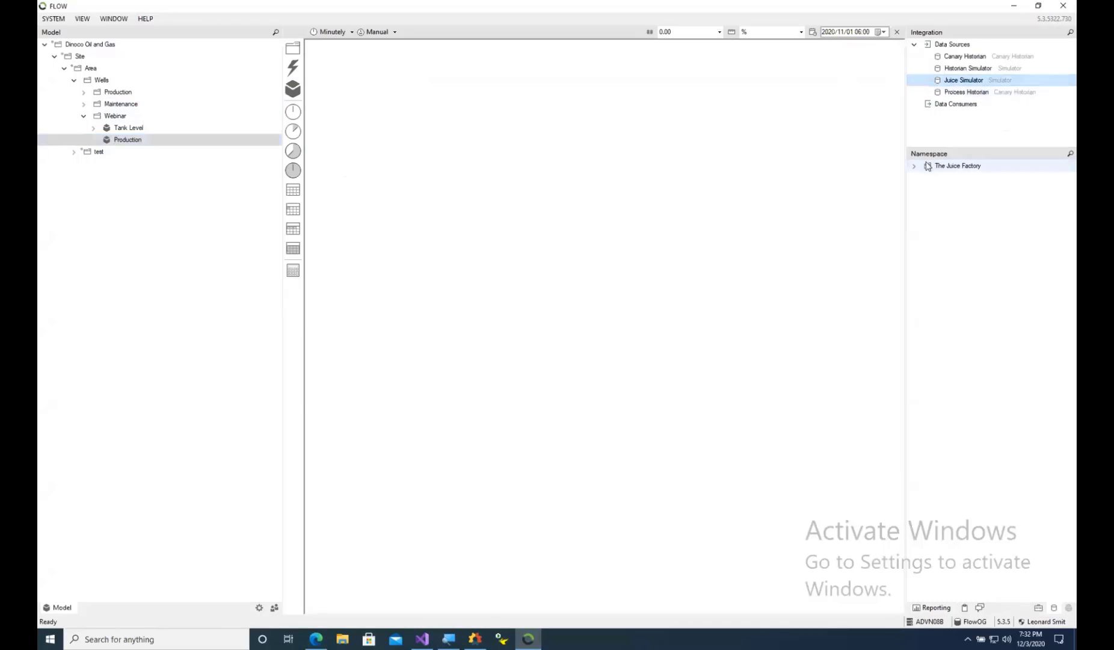
{"action": "left_click", "coordinate": [924, 201]}
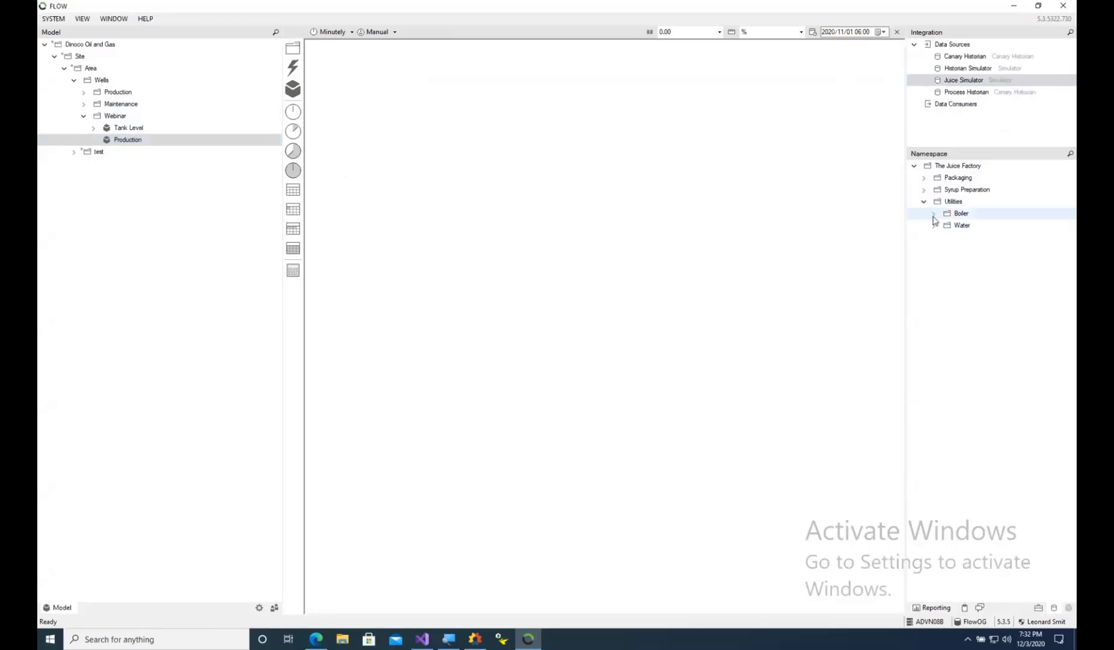
{"action": "left_click", "coordinate": [933, 214]}
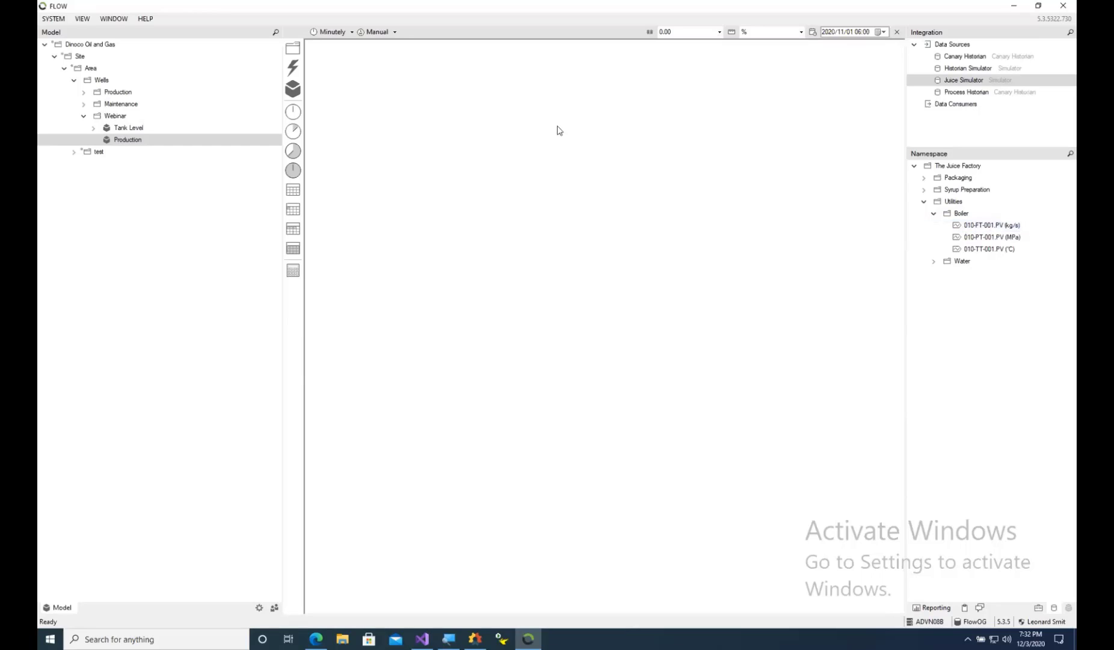
{"action": "left_click", "coordinate": [352, 34]}
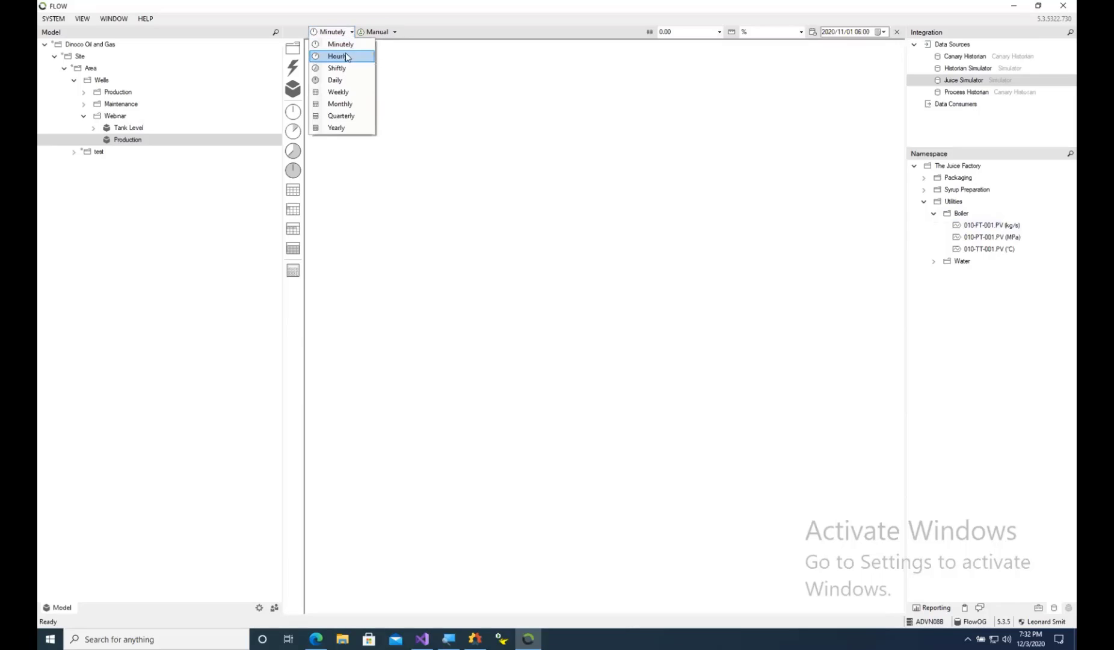
{"action": "left_click", "coordinate": [343, 55]}
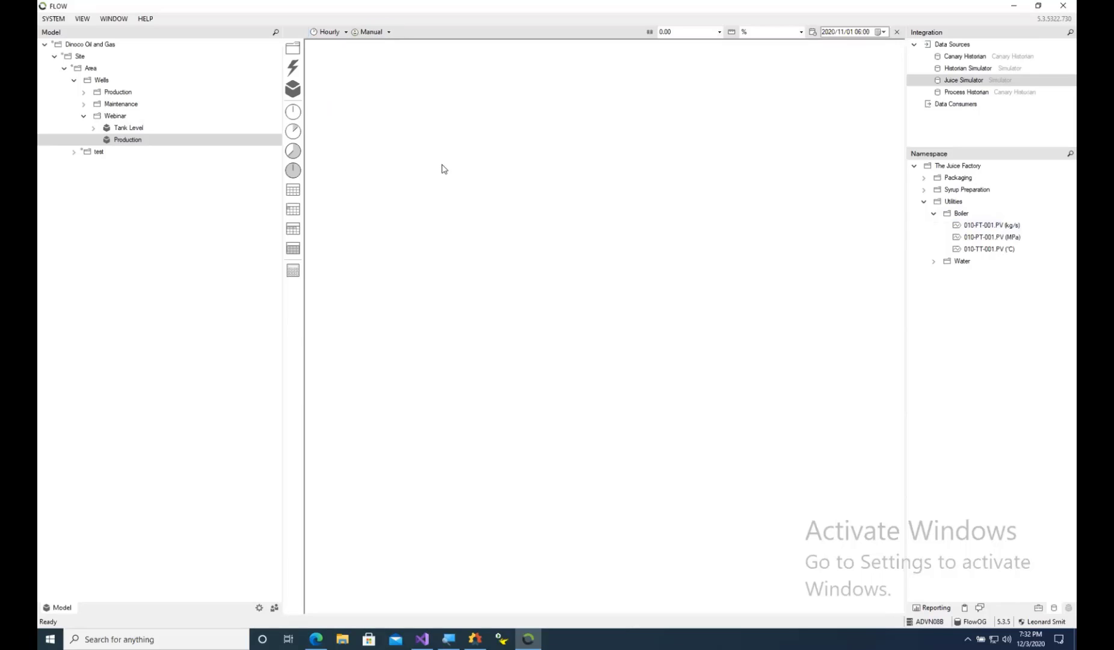
{"action": "left_click_drag", "start_coordinate": [990, 225], "coordinate": [137, 143]}
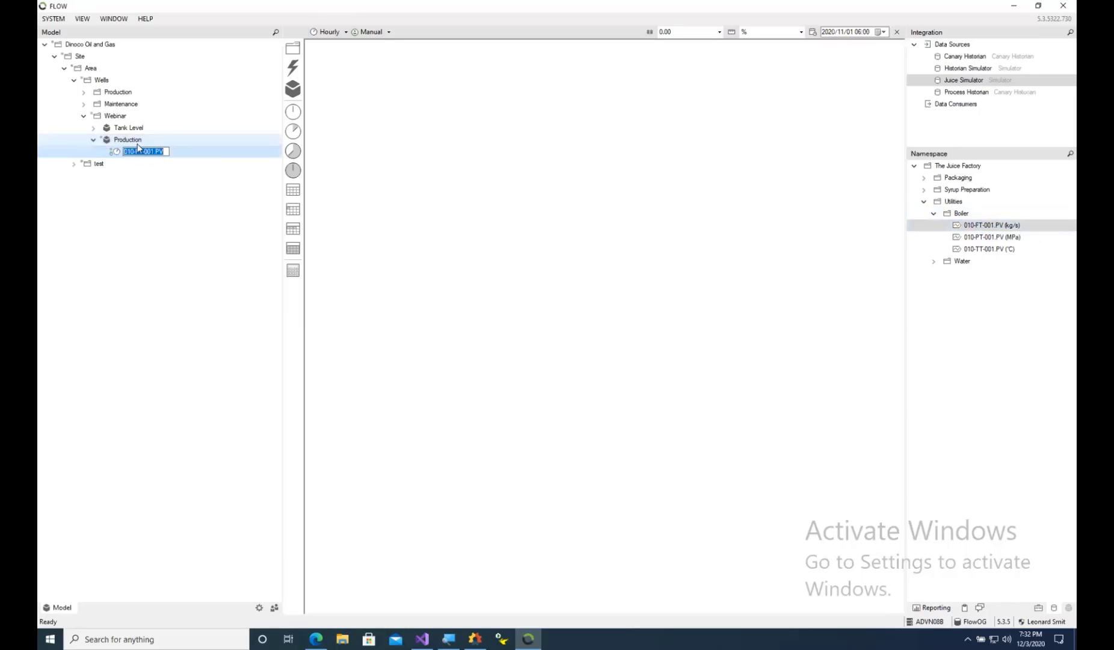
{"action": "type", "text": "Steam Output (kg/s)"}
{"action": "key", "text": "Return"}
Open the Steam Output measure, set its unit to T and its retrieval scaling factor to 3.6
{"action": "double_click", "coordinate": [143, 151]}
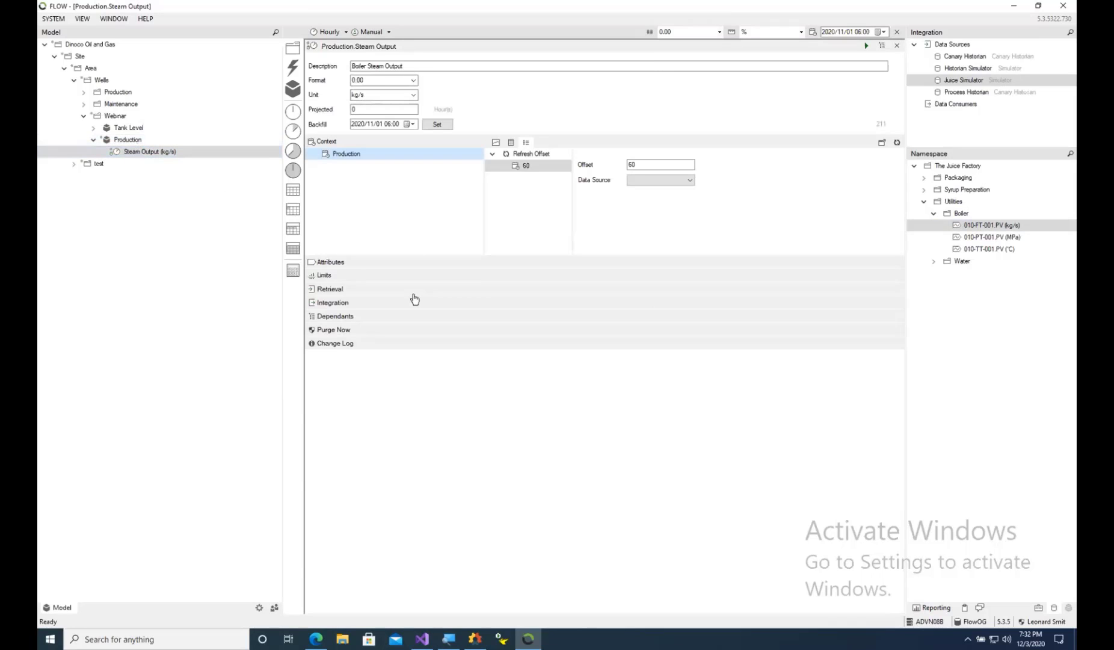
{"action": "left_click", "coordinate": [359, 290]}
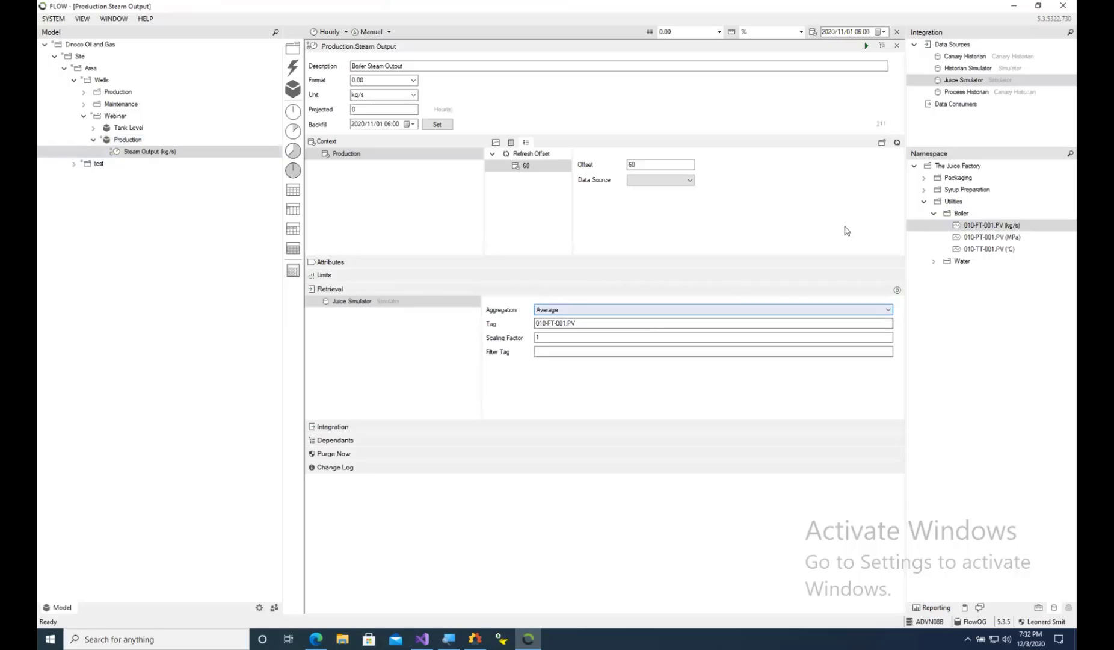
{"action": "left_click", "coordinate": [1059, 226]}
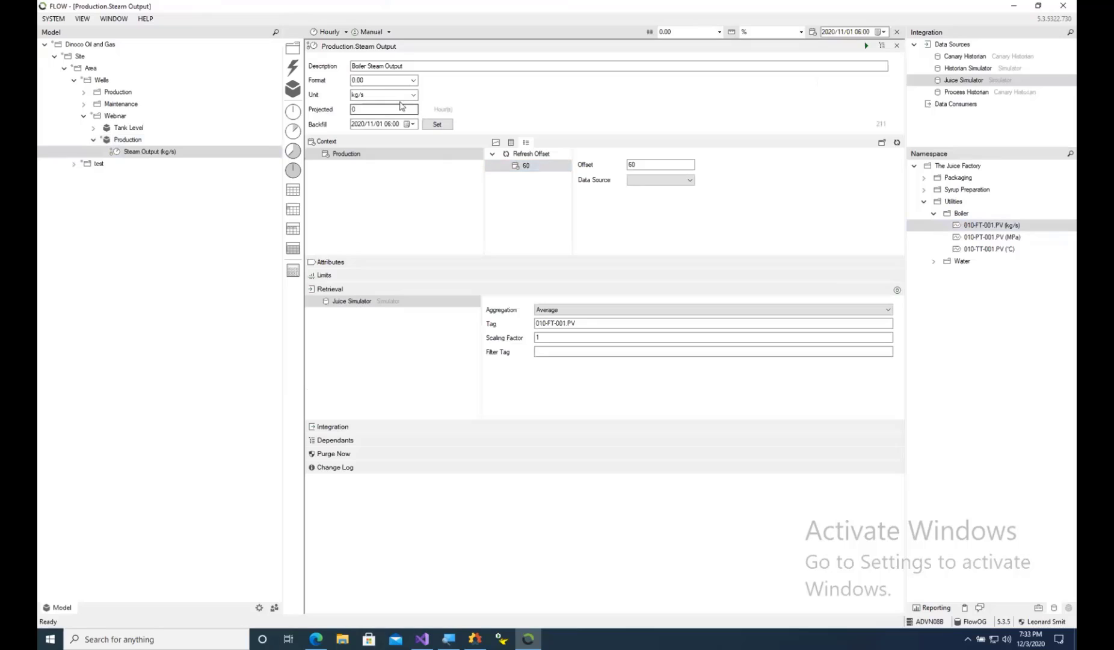
{"action": "left_click", "coordinate": [384, 95]}
{"action": "type", "text": "T"}
{"action": "left_click", "coordinate": [544, 332]}
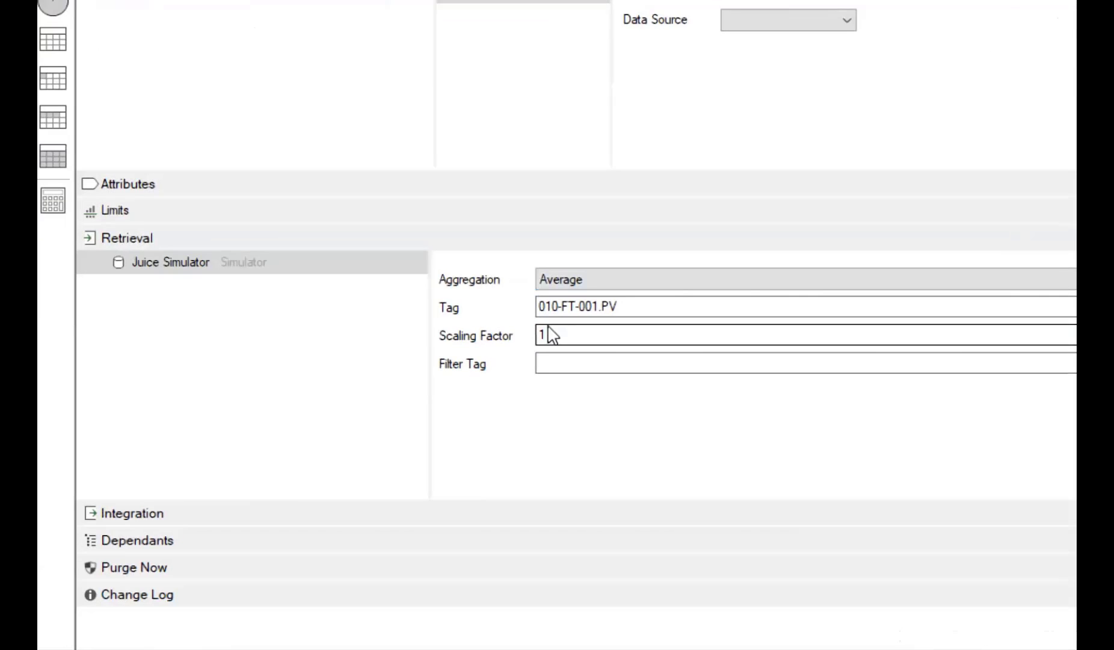
{"action": "left_click_drag", "start_coordinate": [548, 332], "coordinate": [535, 333]}
{"action": "type", "text": "3.6"}
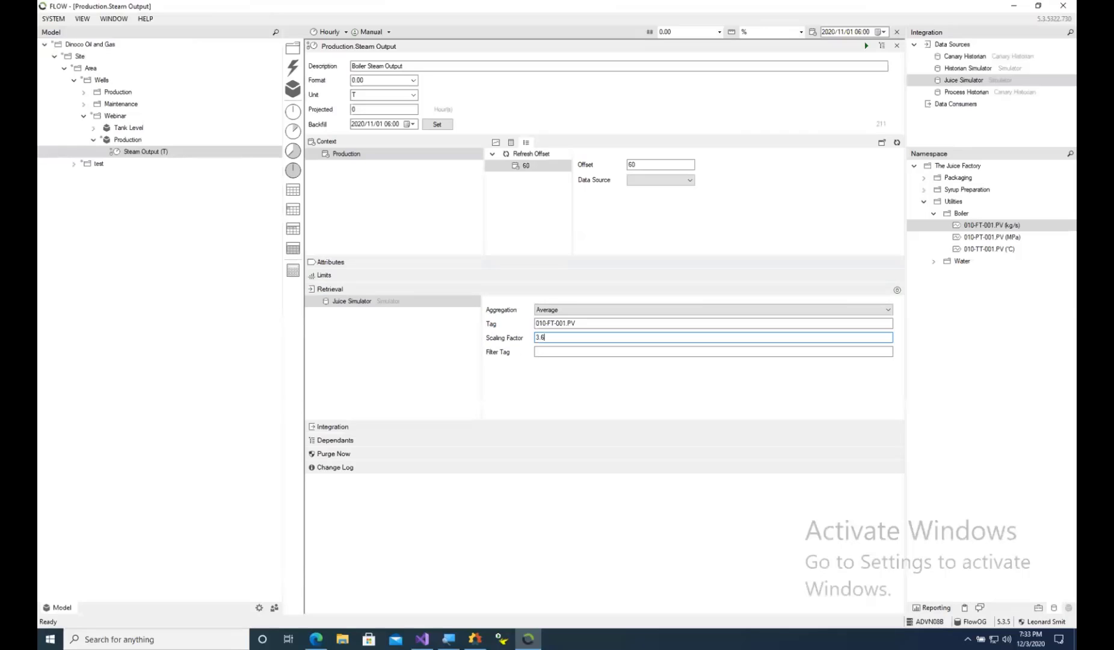
Start the Steam Output measure and refresh its trend to check the backfilled values
{"action": "left_click", "coordinate": [866, 46]}
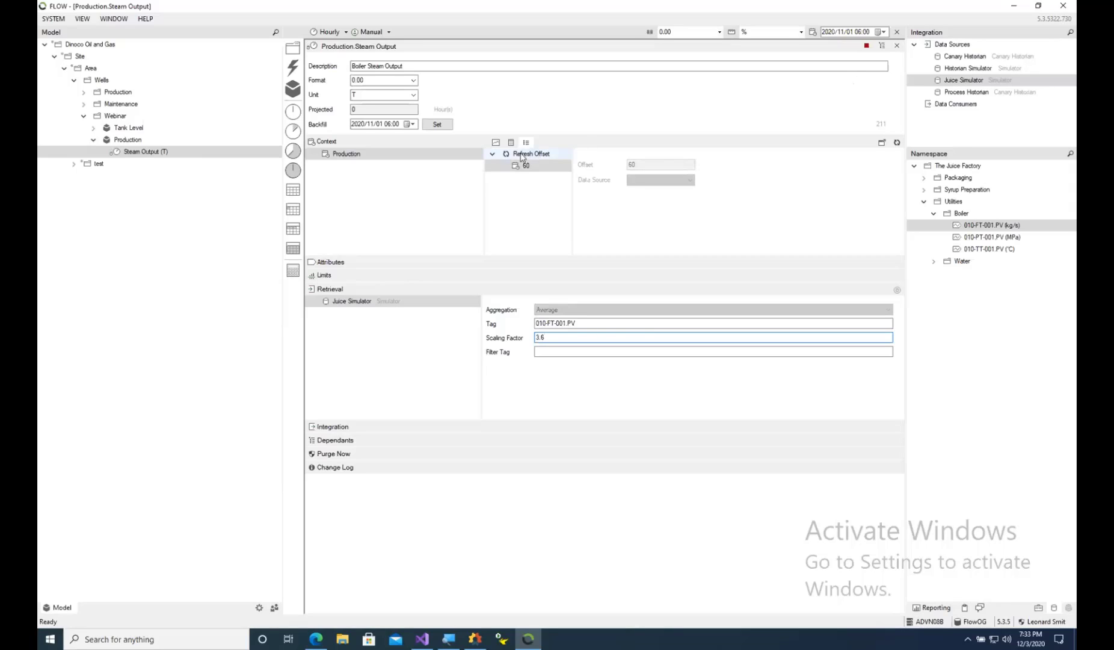
{"action": "left_click", "coordinate": [495, 142]}
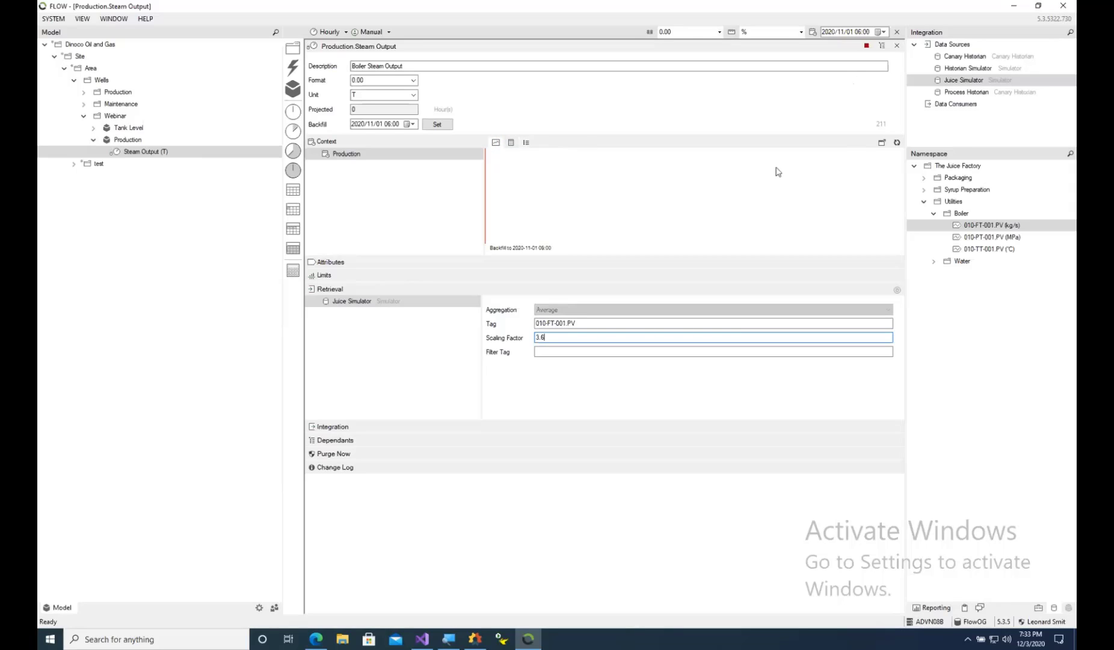
{"action": "left_click", "coordinate": [897, 143]}
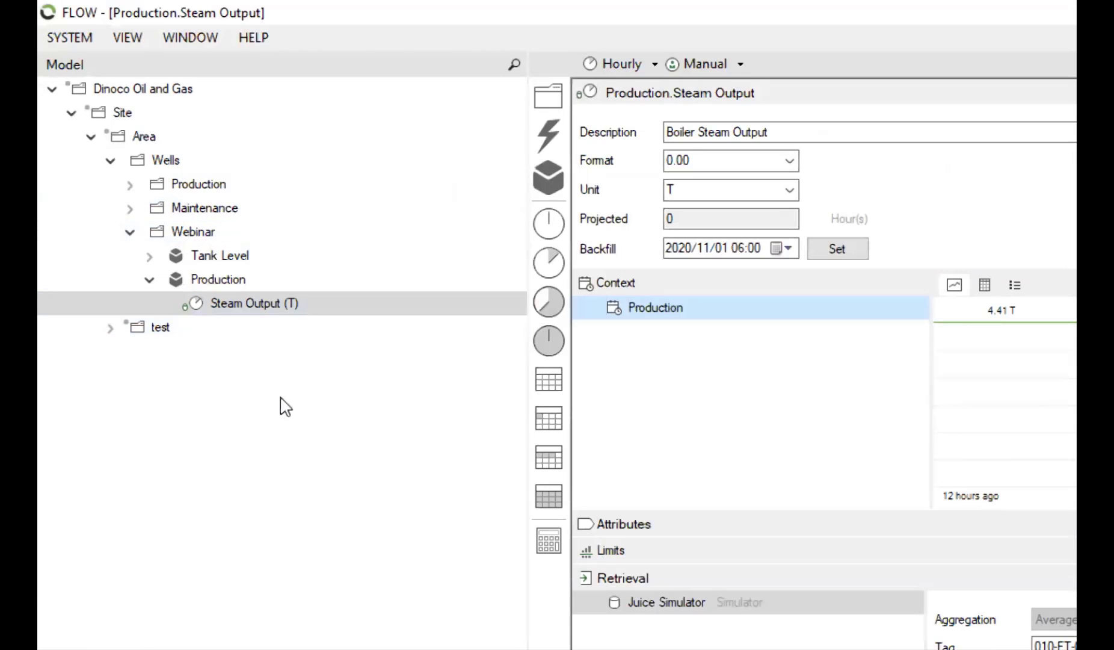
Add an hourly calculated measure named 7 Day Mov Avg to the Production metric and nest it under Steam Output
{"action": "left_click_drag", "start_coordinate": [246, 315], "coordinate": [547, 540]}
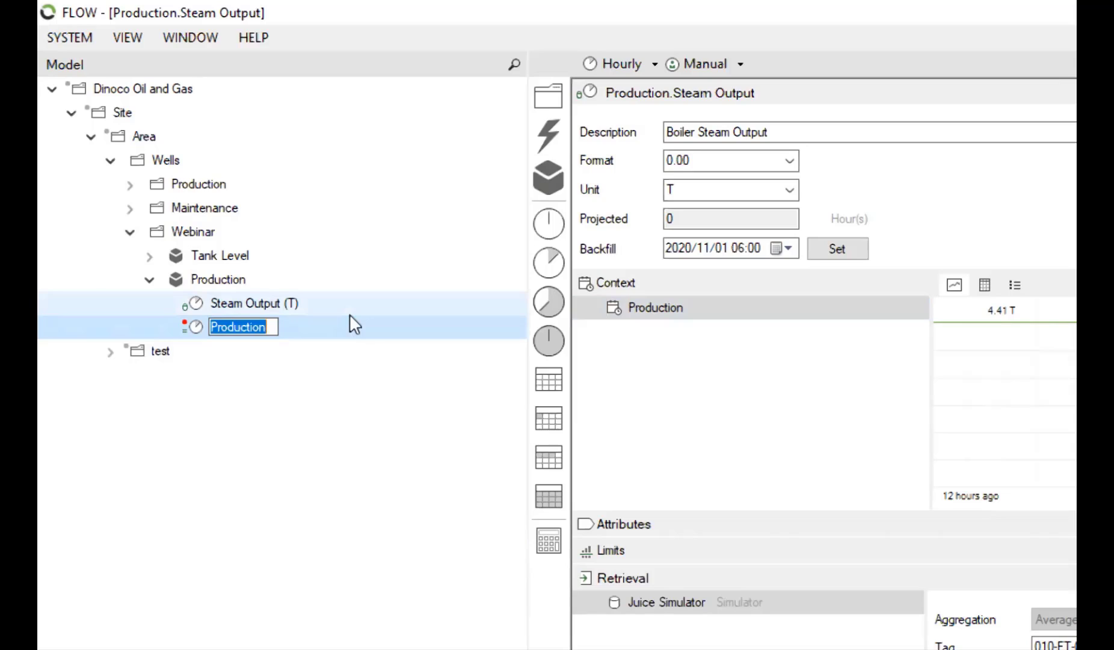
{"action": "type", "text": "7 Day Mo"}
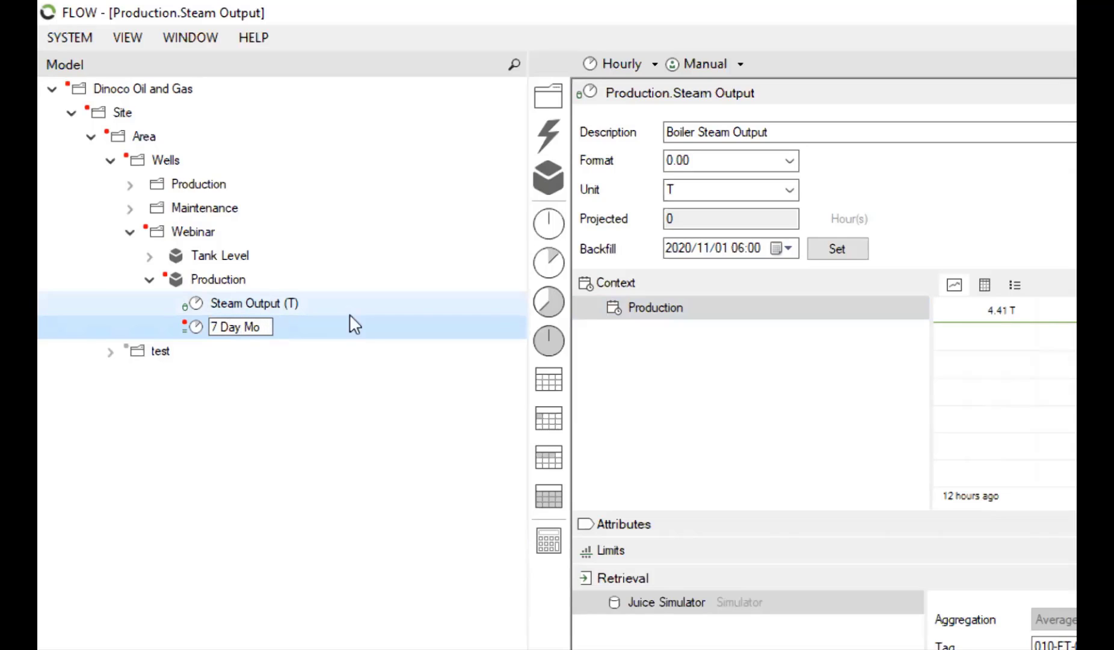
{"action": "type", "text": "v Avg"}
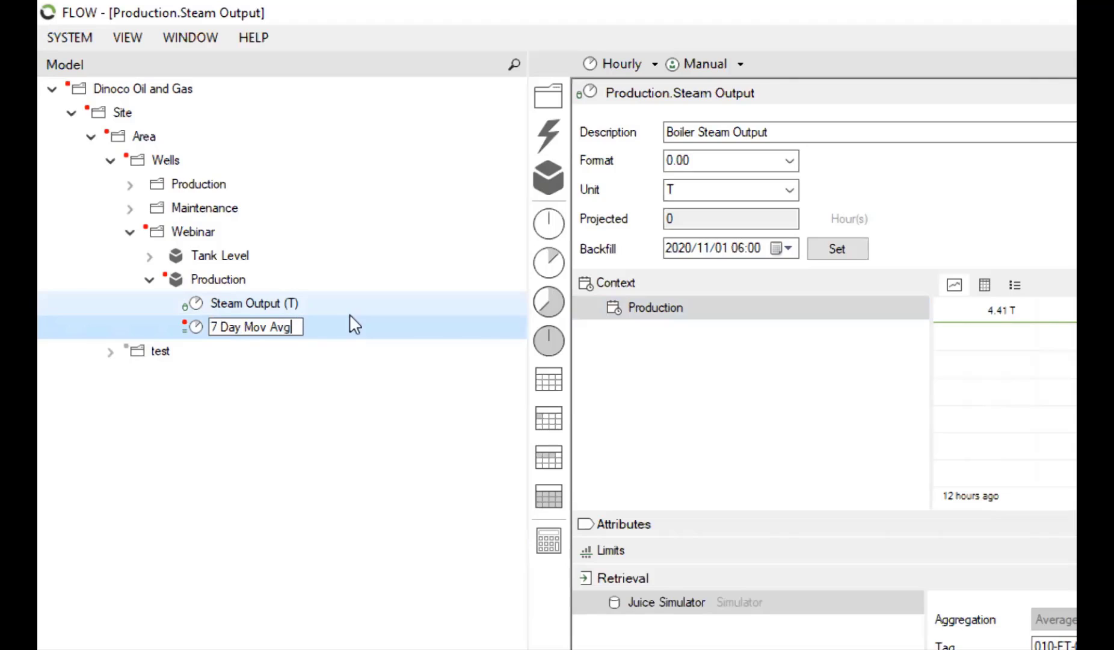
{"action": "left_click", "coordinate": [269, 375]}
{"action": "left_click_drag", "start_coordinate": [256, 332], "coordinate": [259, 307]}
Open the retrieval settings of the 7 Day Mov Avg measure and clear its default calculation expression
{"action": "left_click", "coordinate": [170, 303]}
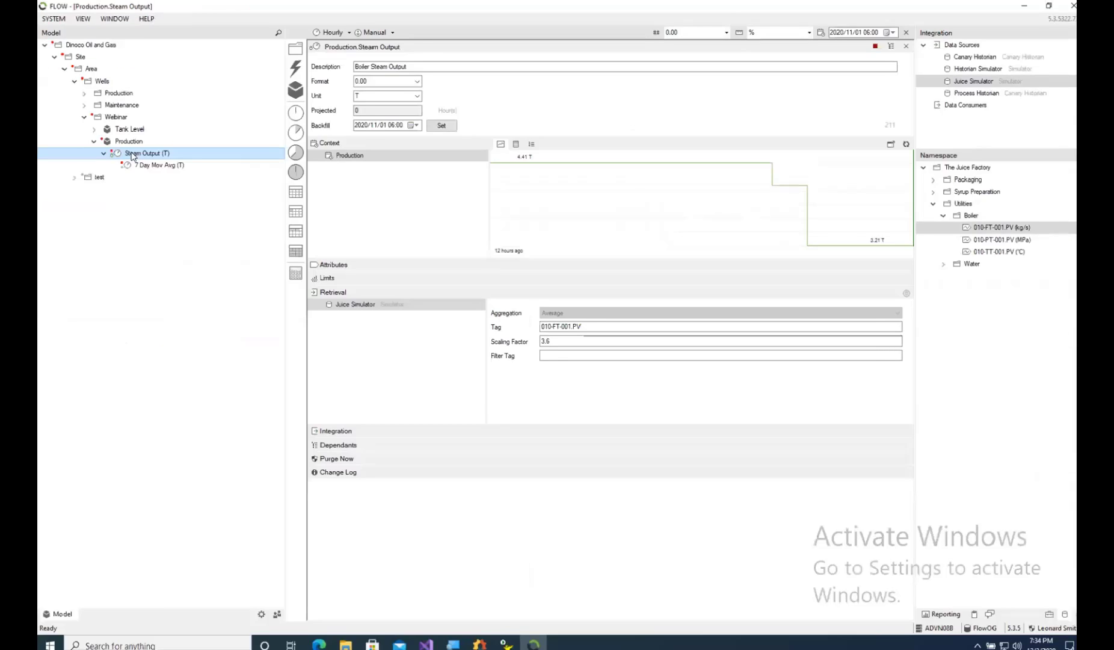
{"action": "left_click", "coordinate": [140, 165]}
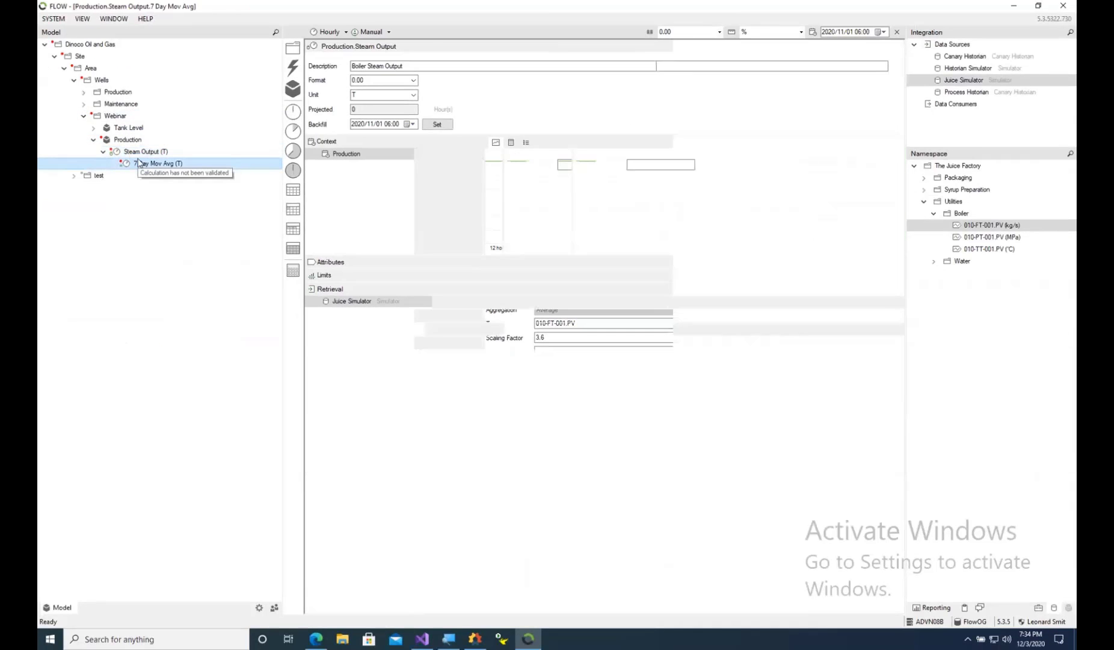
{"action": "left_click", "coordinate": [329, 289]}
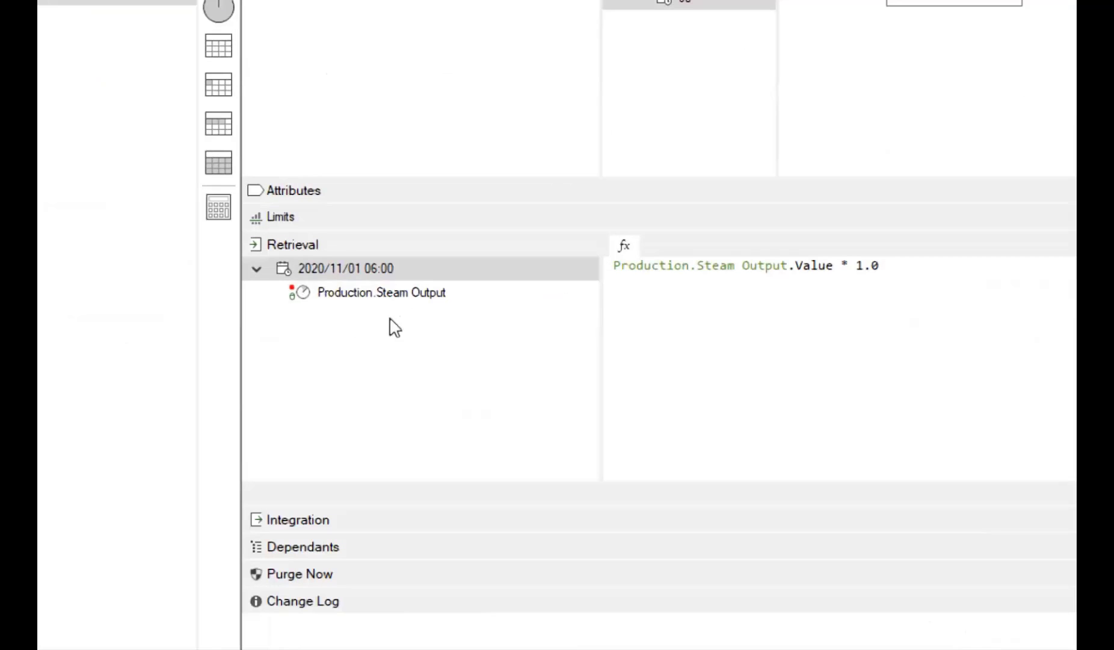
{"action": "left_click", "coordinate": [428, 294]}
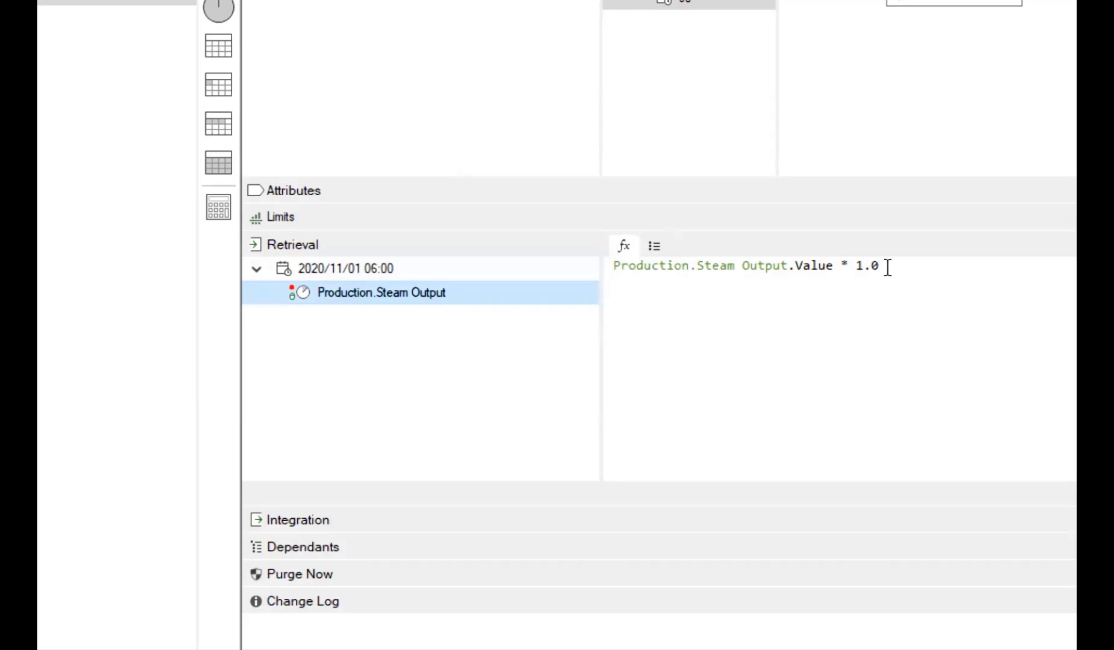
{"action": "left_click_drag", "start_coordinate": [888, 265], "coordinate": [649, 277]}
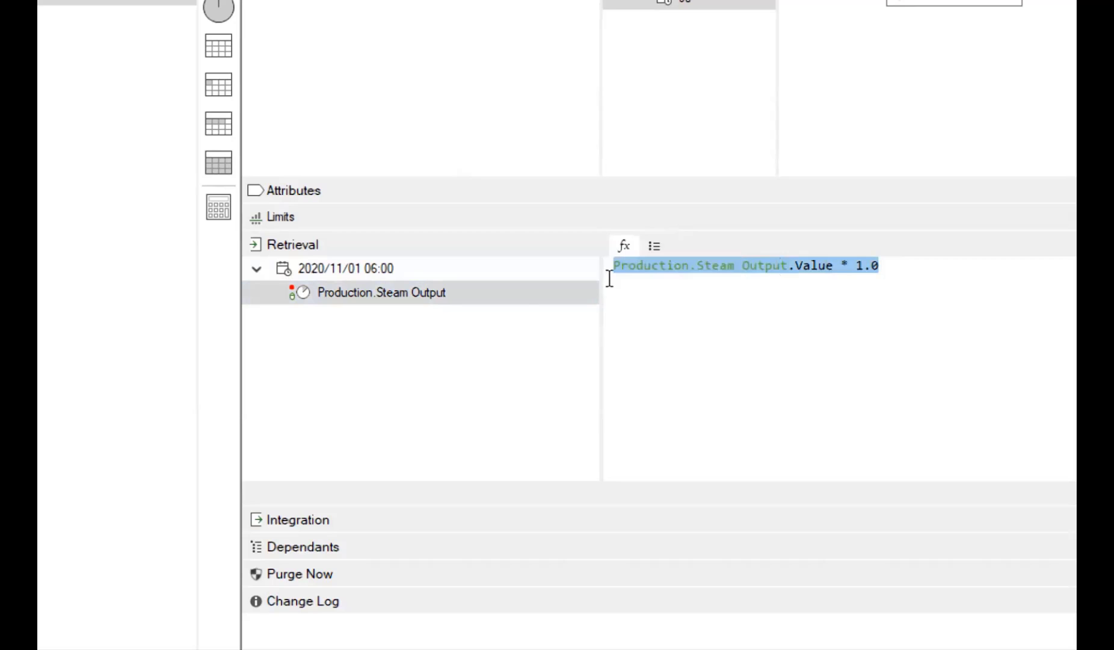
{"action": "key", "text": "Delete"}
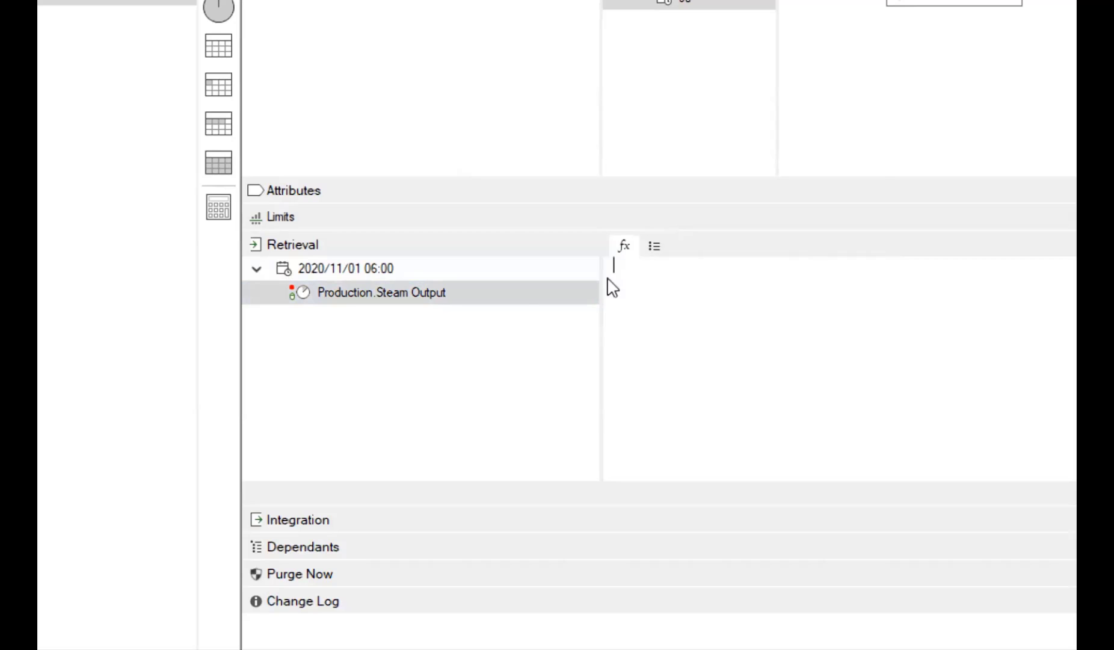
Set the calculation's Steam Output dependant to Previous range with a relative start of -7, keeping the relative end at 0
{"action": "left_click", "coordinate": [658, 258]}
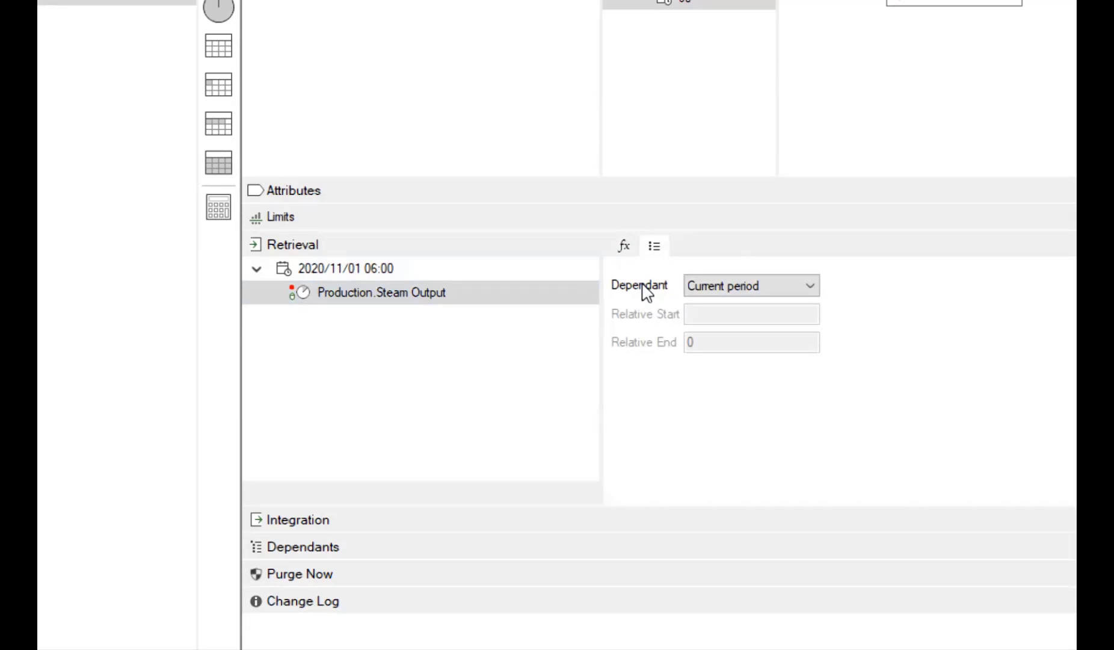
{"action": "left_click", "coordinate": [803, 283]}
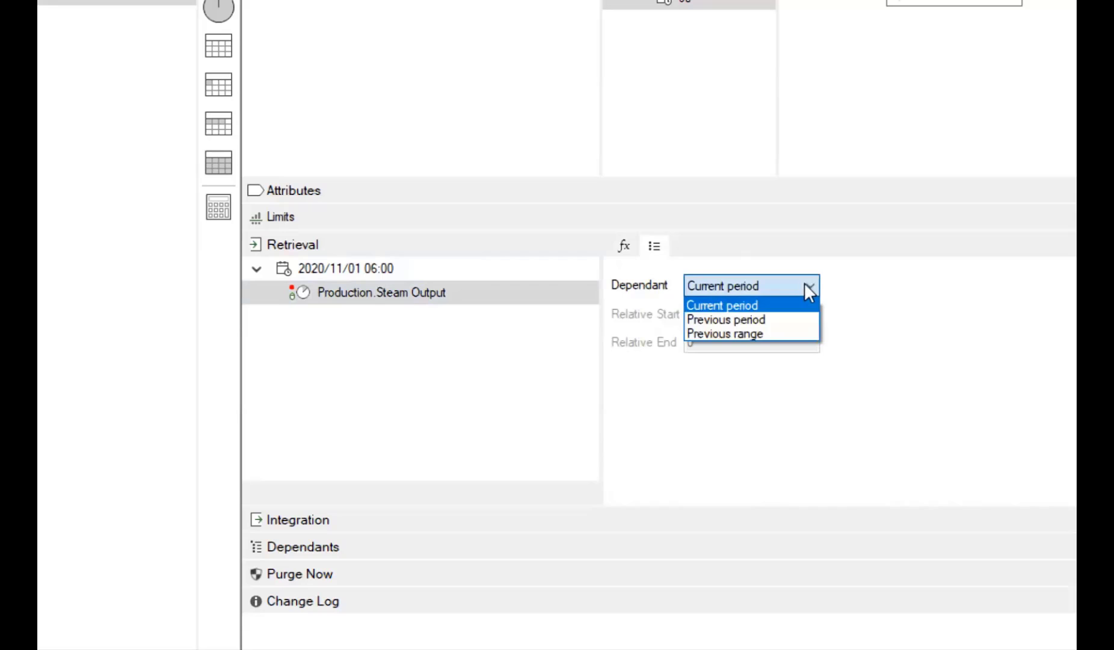
{"action": "left_click", "coordinate": [744, 330]}
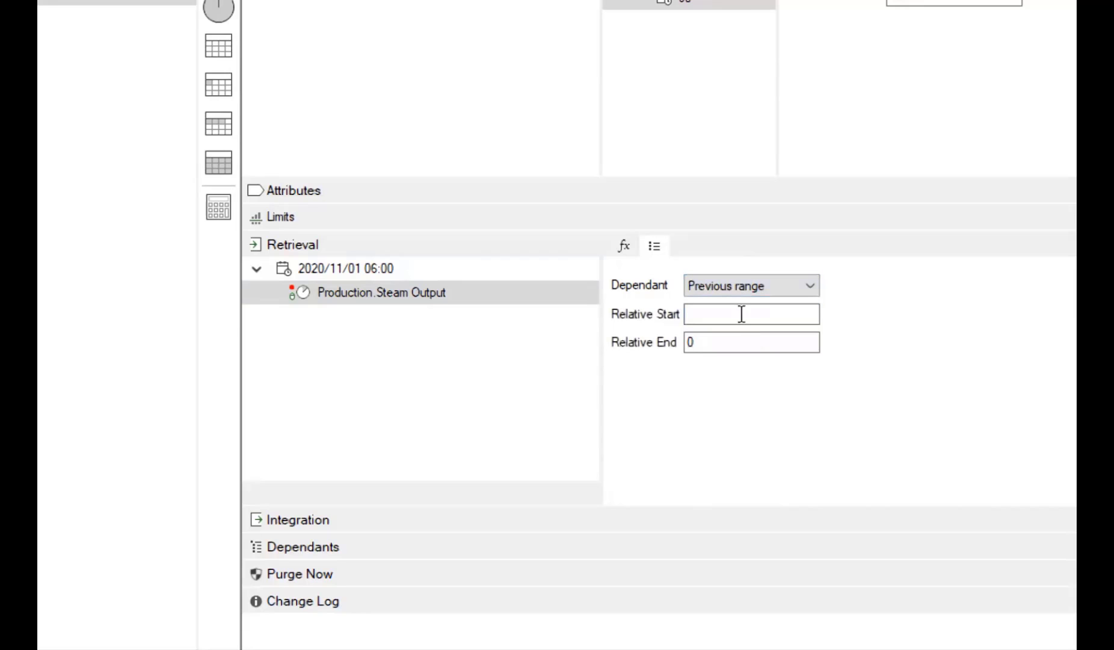
{"action": "left_click", "coordinate": [744, 313]}
{"action": "type", "text": "-7"}
{"action": "left_click", "coordinate": [756, 346]}
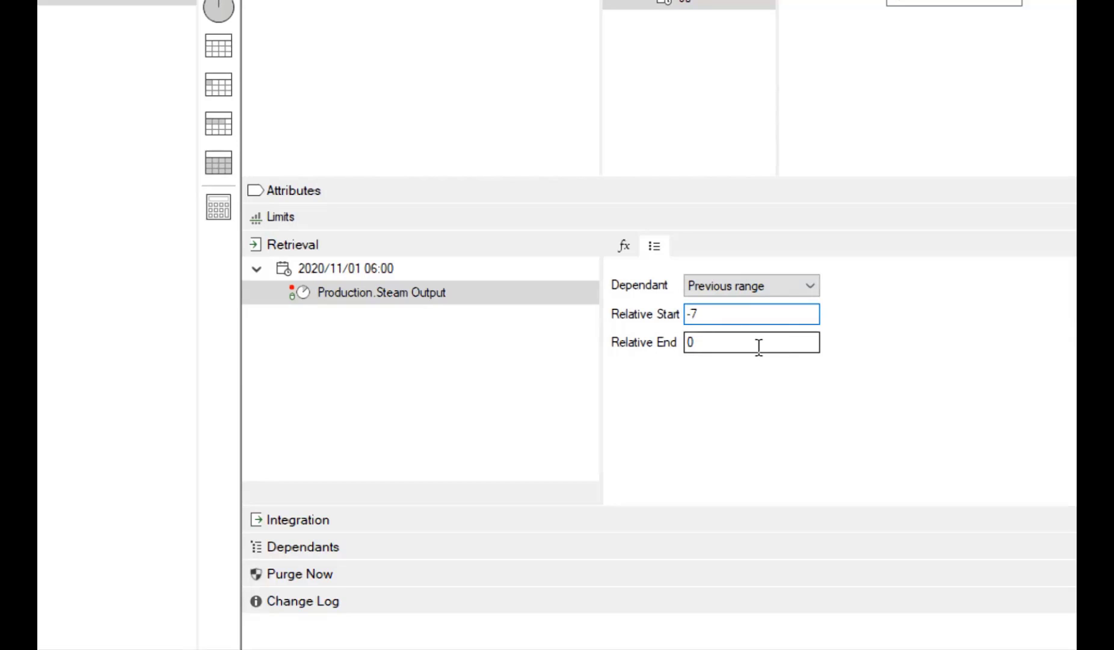
{"action": "left_click", "coordinate": [630, 253]}
Insert the ranged Steam Output dependant into the expression and complete it as Production.Steam Output[-7, 0].Values.Average()
{"action": "left_click", "coordinate": [424, 296]}
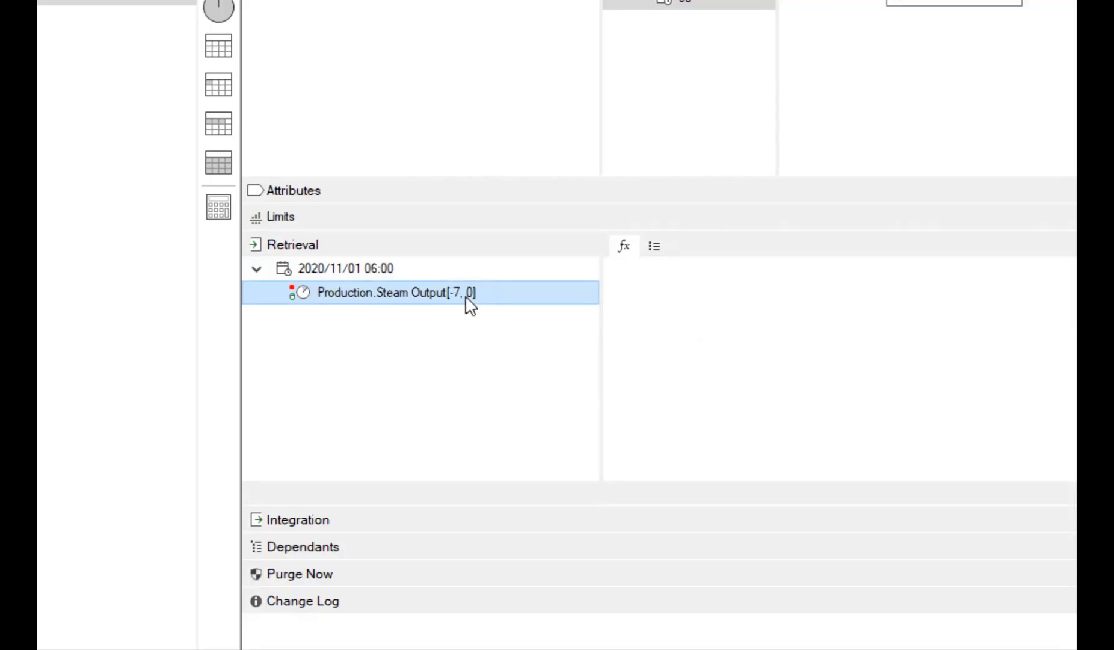
{"action": "left_click", "coordinate": [866, 384]}
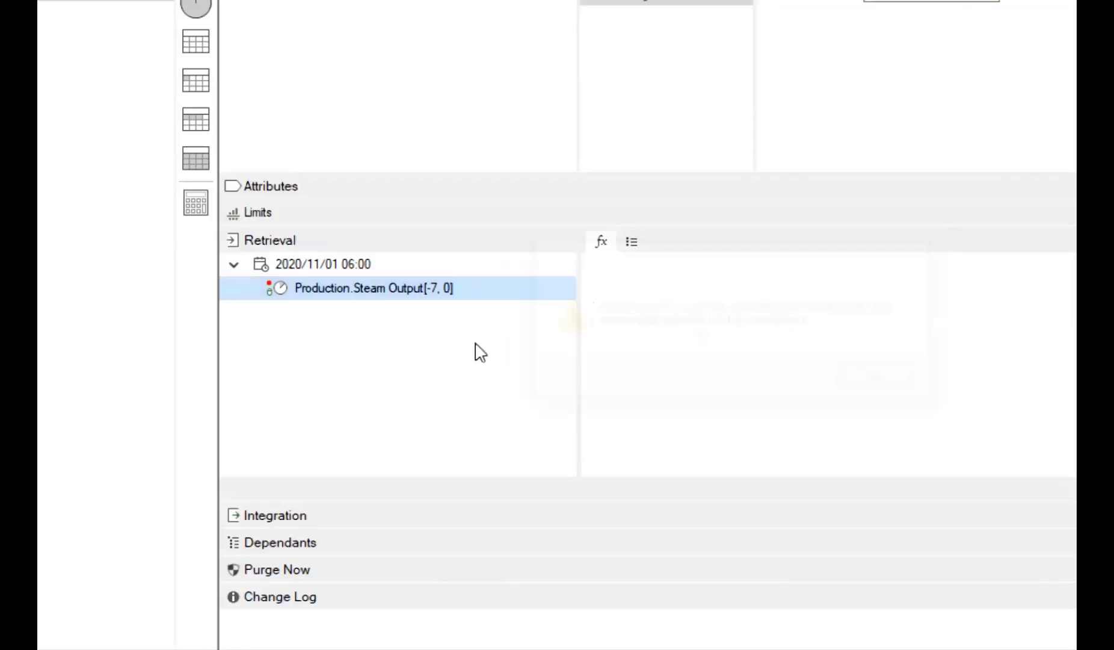
{"action": "left_click_drag", "start_coordinate": [475, 289], "coordinate": [637, 319]}
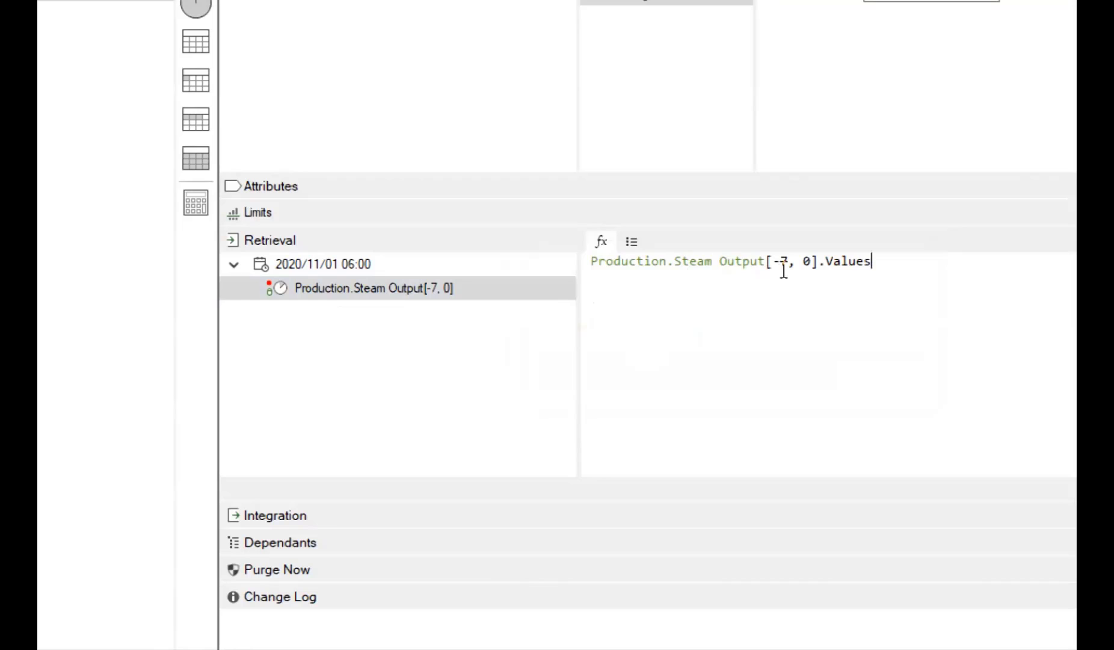
{"action": "double_click", "coordinate": [864, 266]}
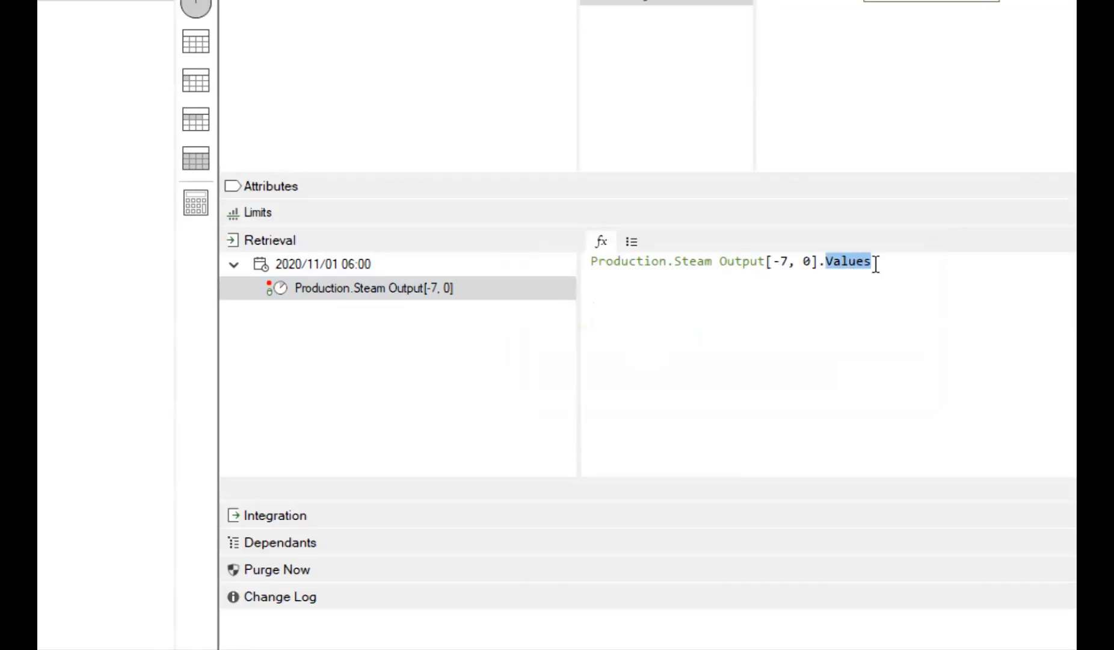
{"action": "left_click", "coordinate": [872, 265]}
{"action": "type", "text": ".Average"}
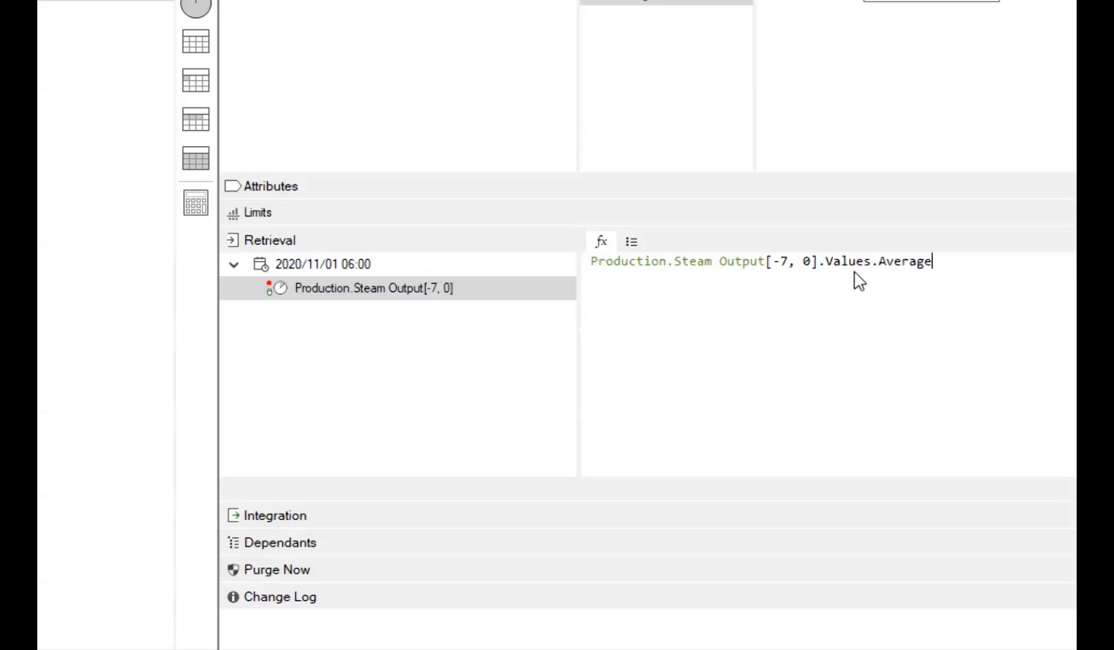
{"action": "type", "text": "("}
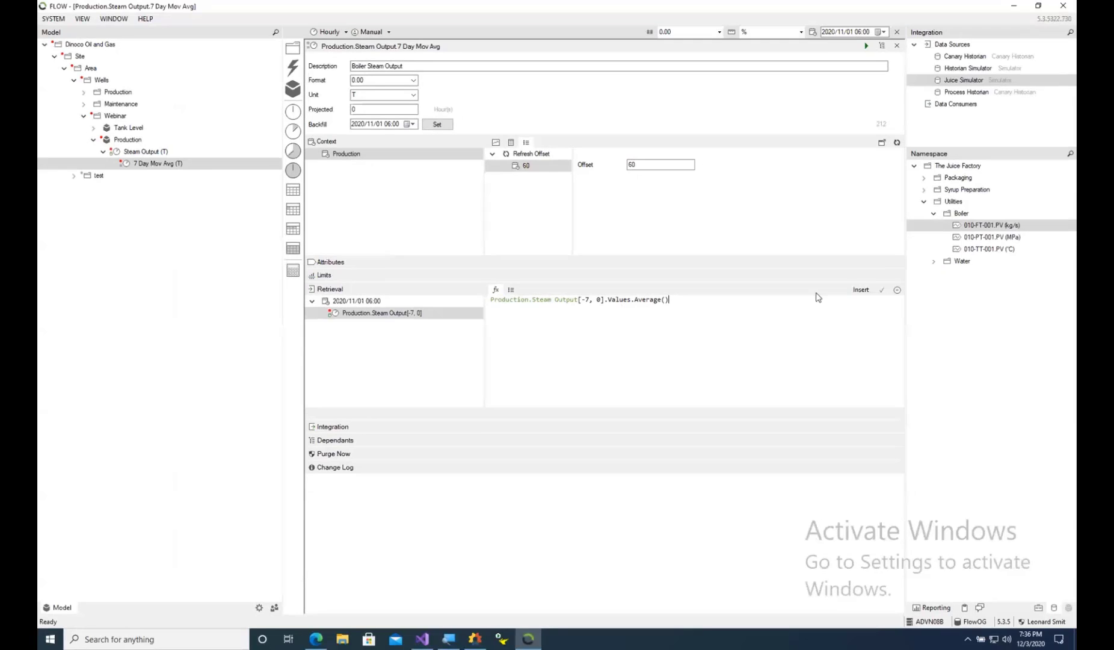
Start the 7 Day Mov Avg measure and refresh its trend to check the calculated values
{"action": "left_click", "coordinate": [867, 47]}
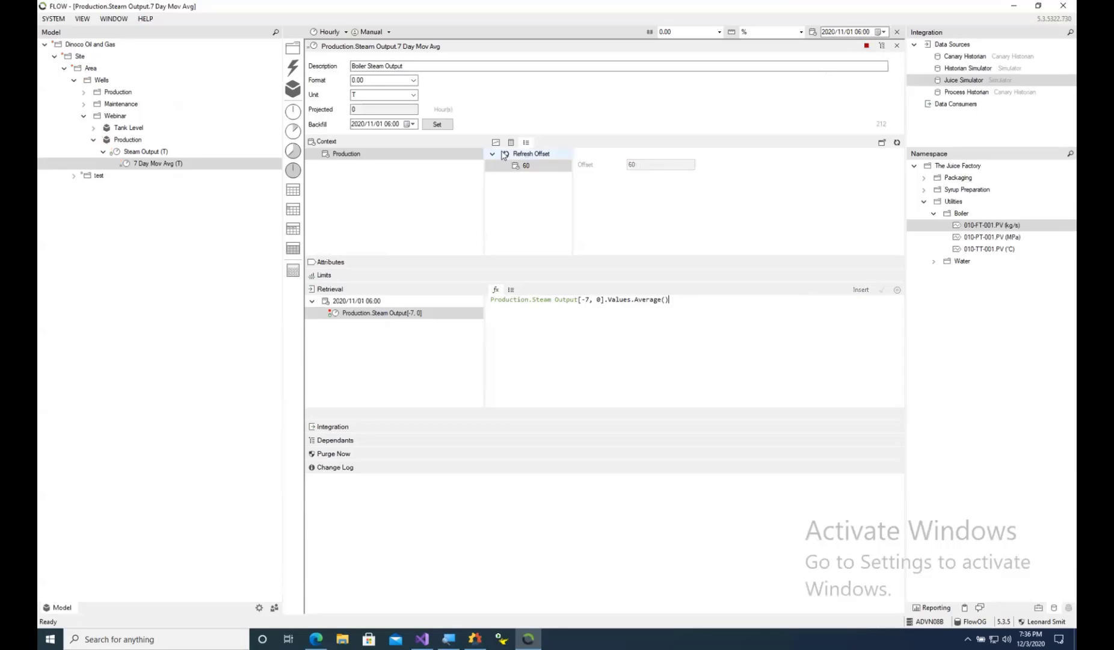
{"action": "left_click", "coordinate": [496, 142]}
{"action": "left_click", "coordinate": [896, 142]}
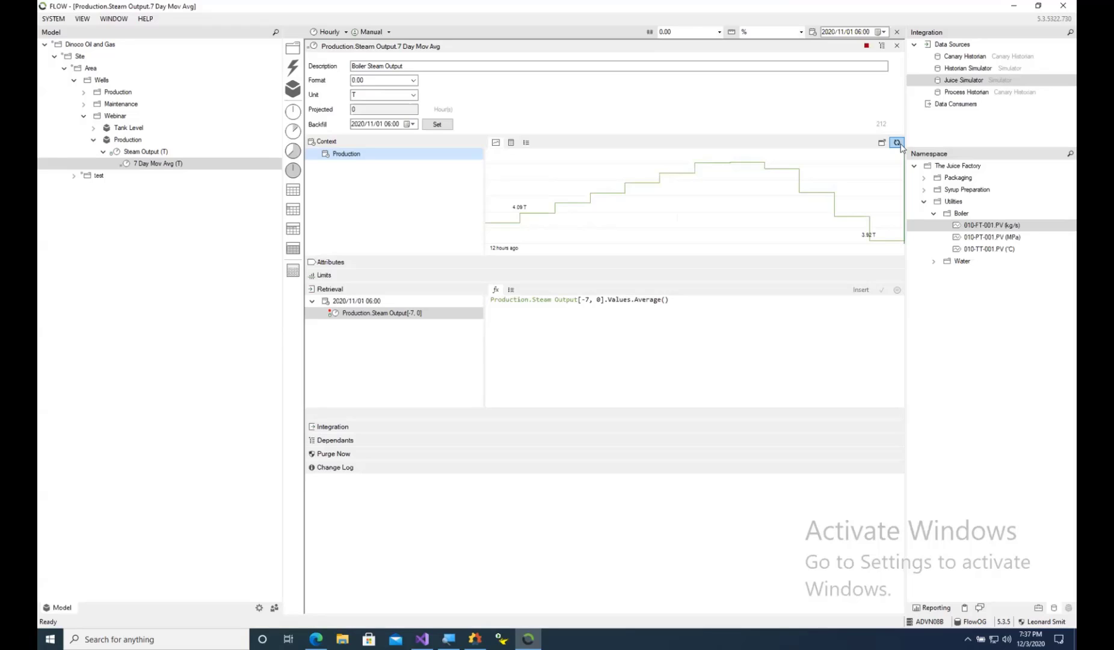
Open the Webinar Dashboard, add an hourly widget beneath the Time Based Chart, and reduce the new panel's height and width
{"action": "left_click", "coordinate": [936, 608]}
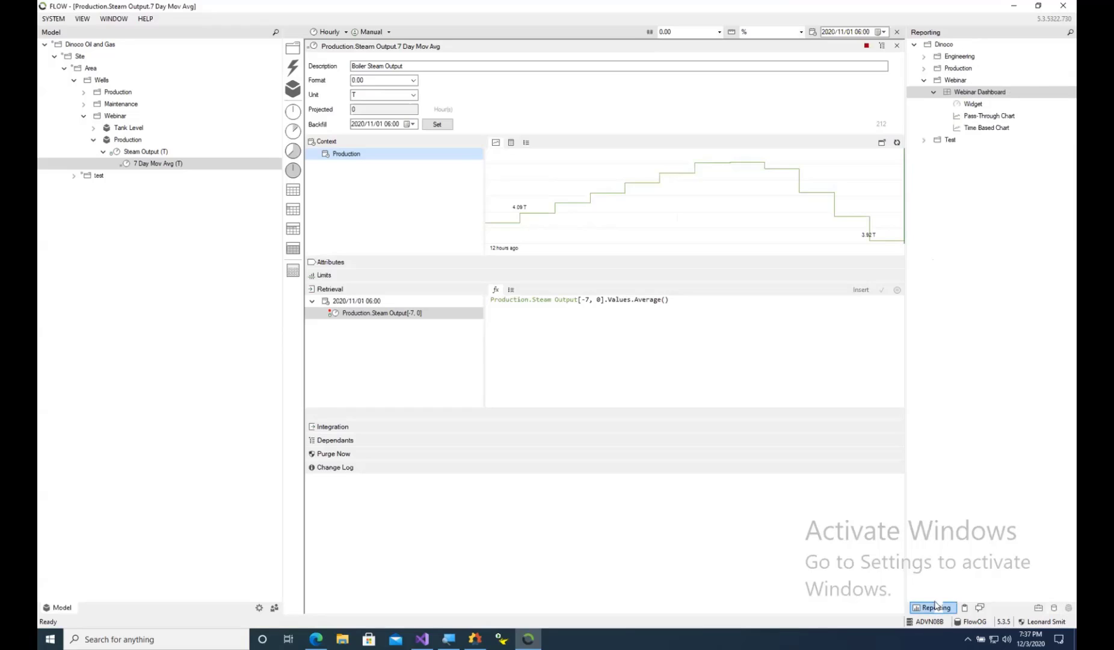
{"action": "double_click", "coordinate": [956, 95]}
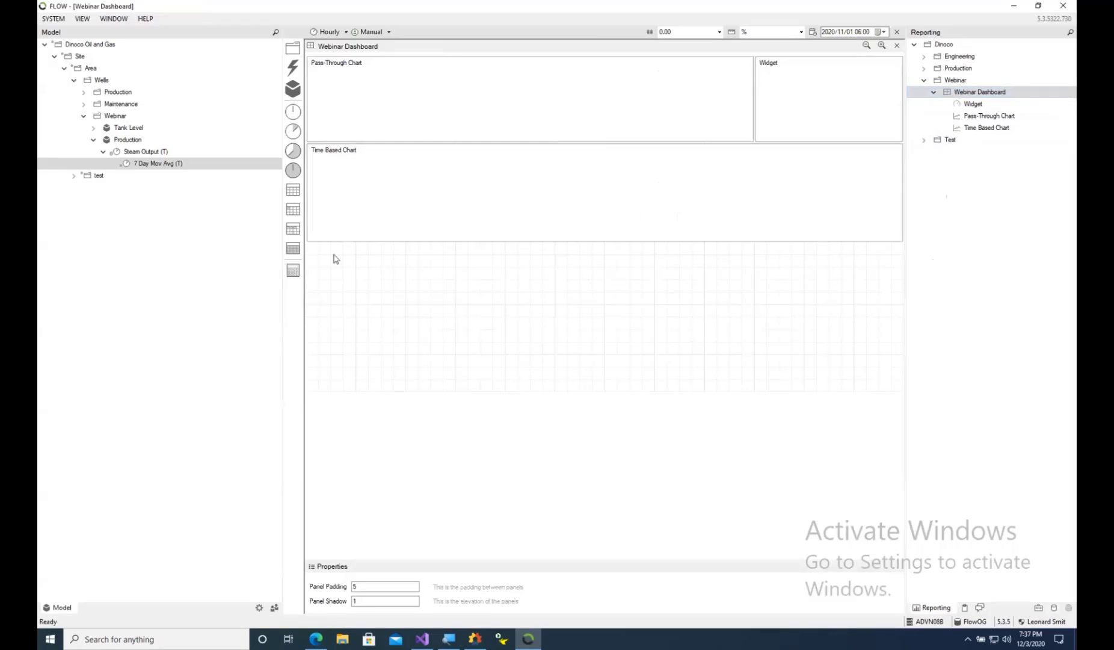
{"action": "right_click", "coordinate": [315, 252]}
{"action": "mouse_move", "coordinate": [323, 254]}
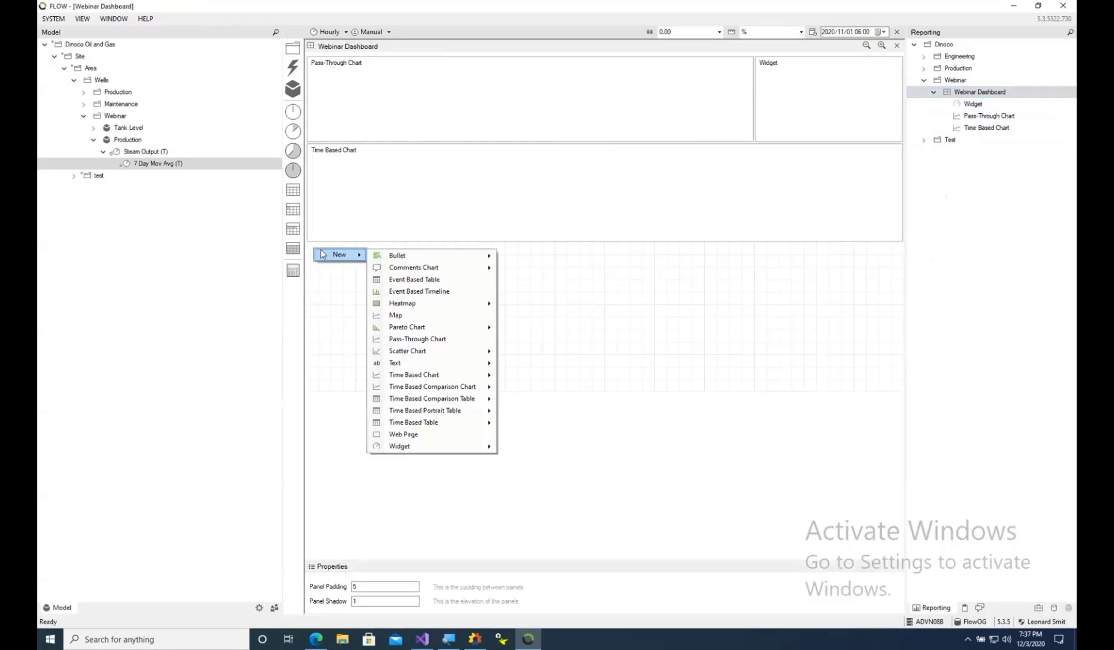
{"action": "mouse_move", "coordinate": [445, 447]}
{"action": "left_click", "coordinate": [522, 459]}
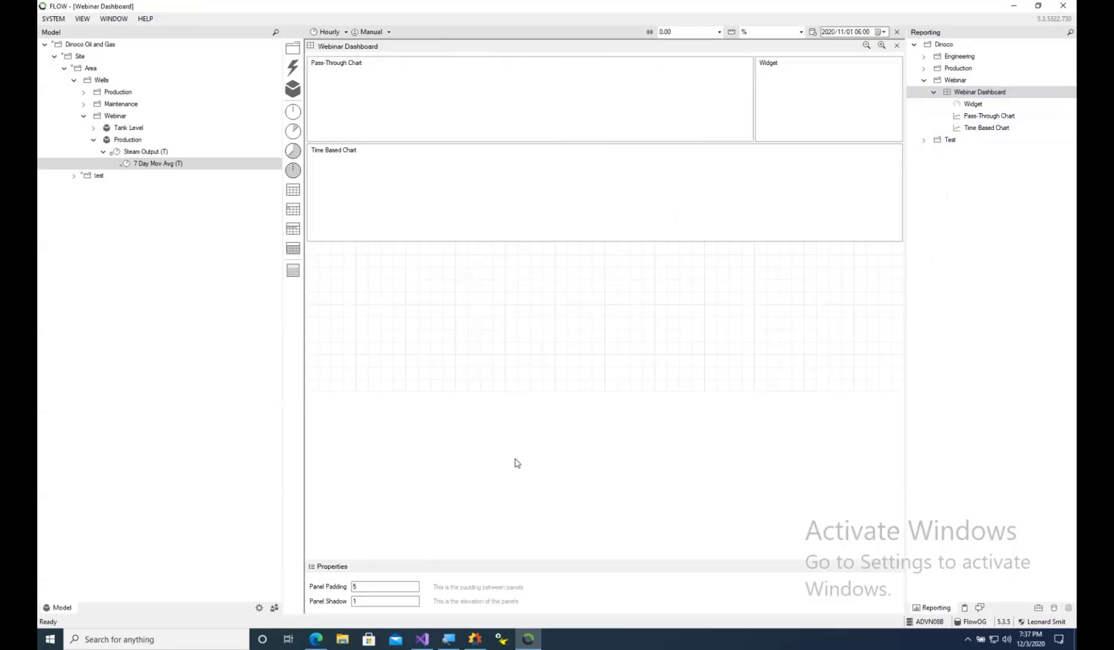
{"action": "left_click_drag", "start_coordinate": [606, 388], "coordinate": [604, 351]}
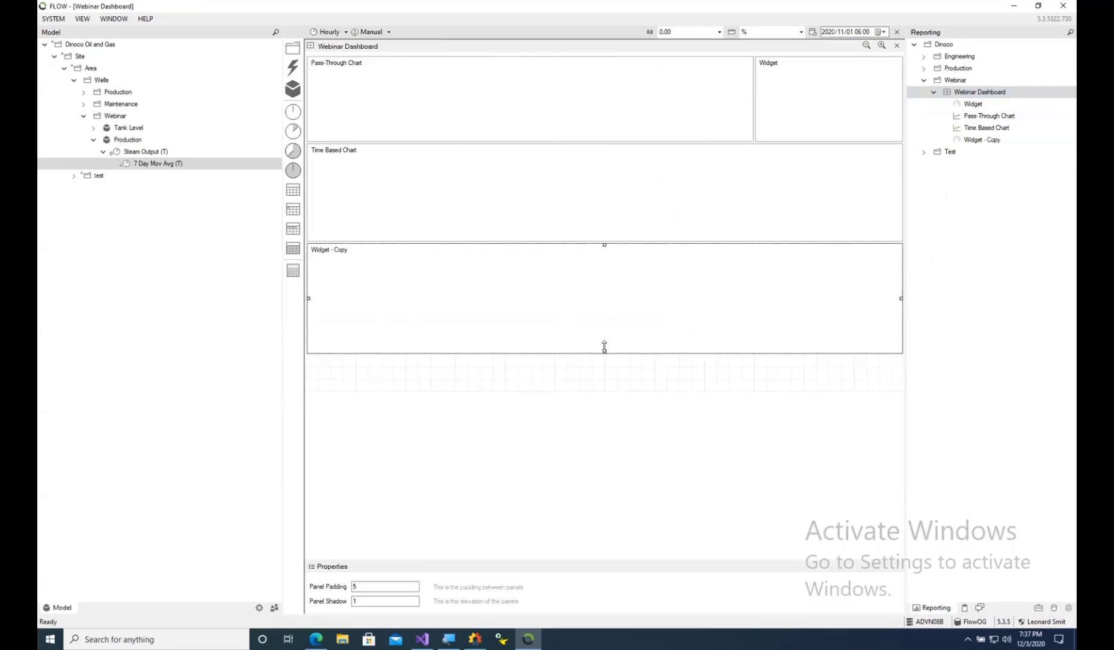
{"action": "left_click_drag", "start_coordinate": [869, 295], "coordinate": [501, 273]}
Add the Steam Output measure to the new Widget - Copy's section and set its series type to Area
{"action": "double_click", "coordinate": [356, 320]}
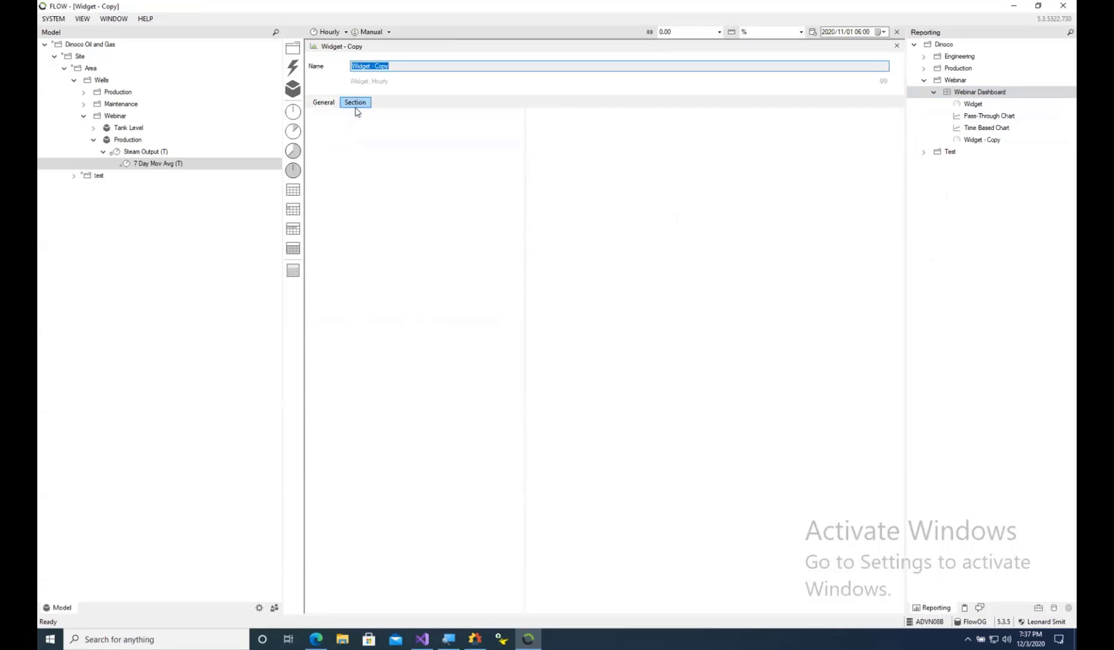
{"action": "left_click_drag", "start_coordinate": [152, 153], "coordinate": [344, 133]}
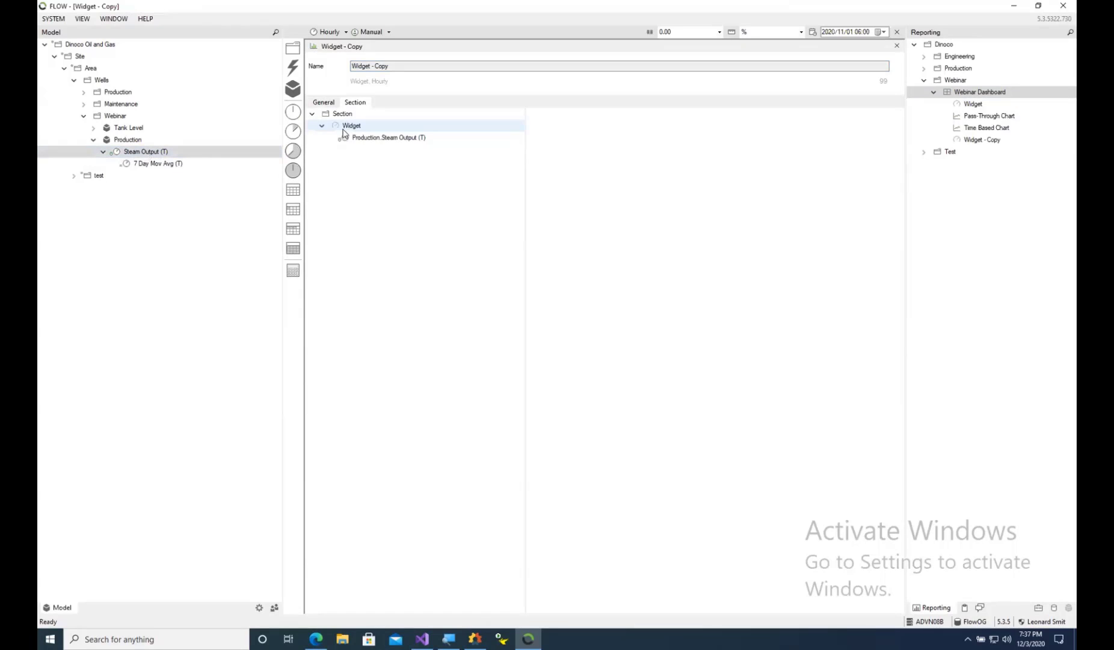
{"action": "left_click", "coordinate": [353, 128]}
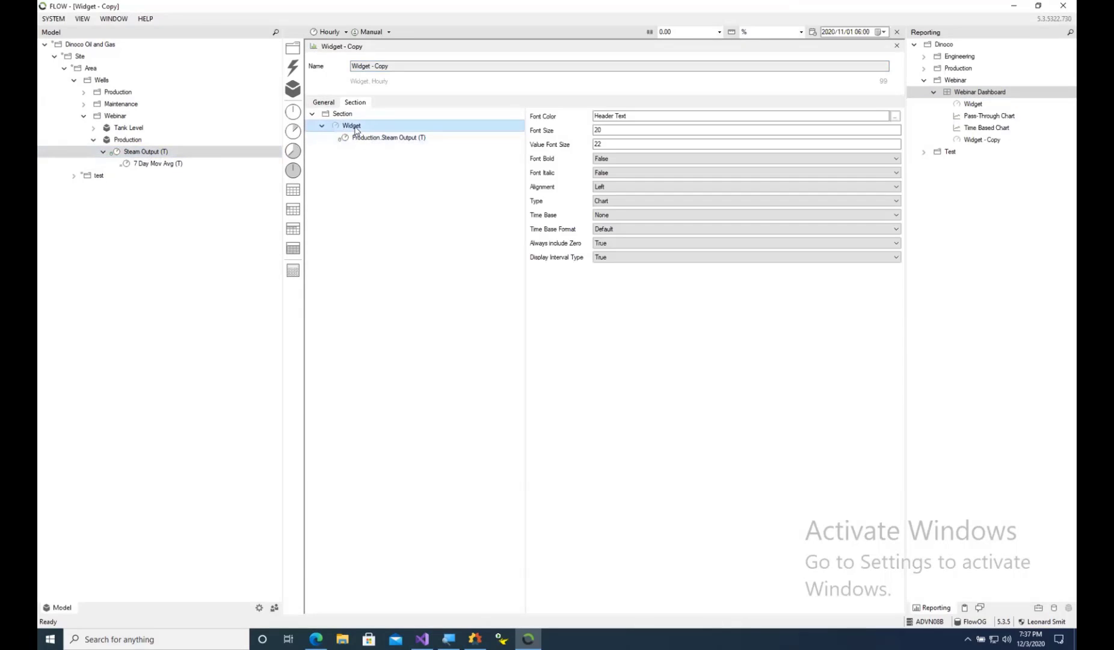
{"action": "left_click", "coordinate": [361, 139]}
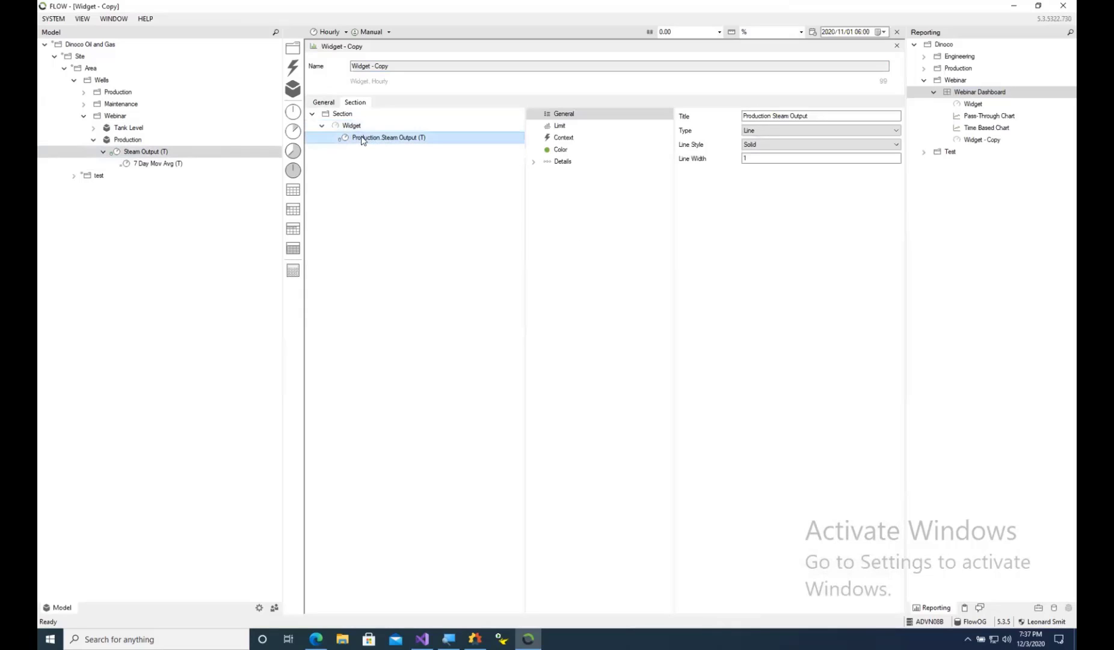
{"action": "left_click", "coordinate": [746, 129]}
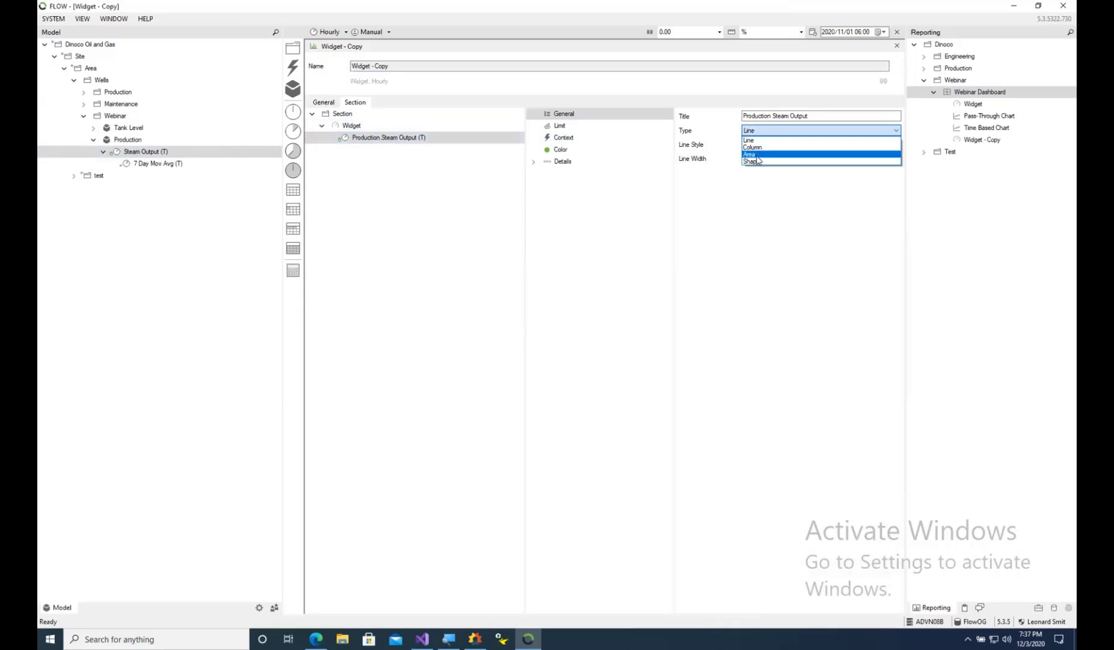
{"action": "left_click", "coordinate": [756, 155]}
Set the widget's Steam Output series to the teal palette color Shade 9 with an opacity of 0.6
{"action": "left_click", "coordinate": [603, 149]}
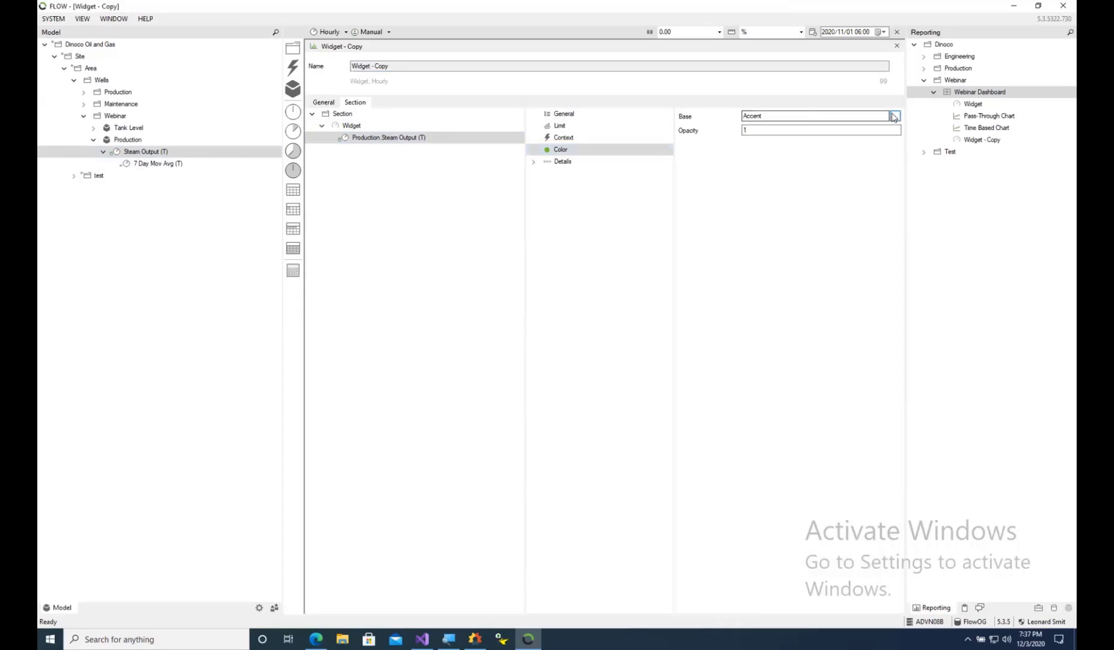
{"action": "left_click", "coordinate": [894, 116]}
{"action": "left_click", "coordinate": [544, 221]}
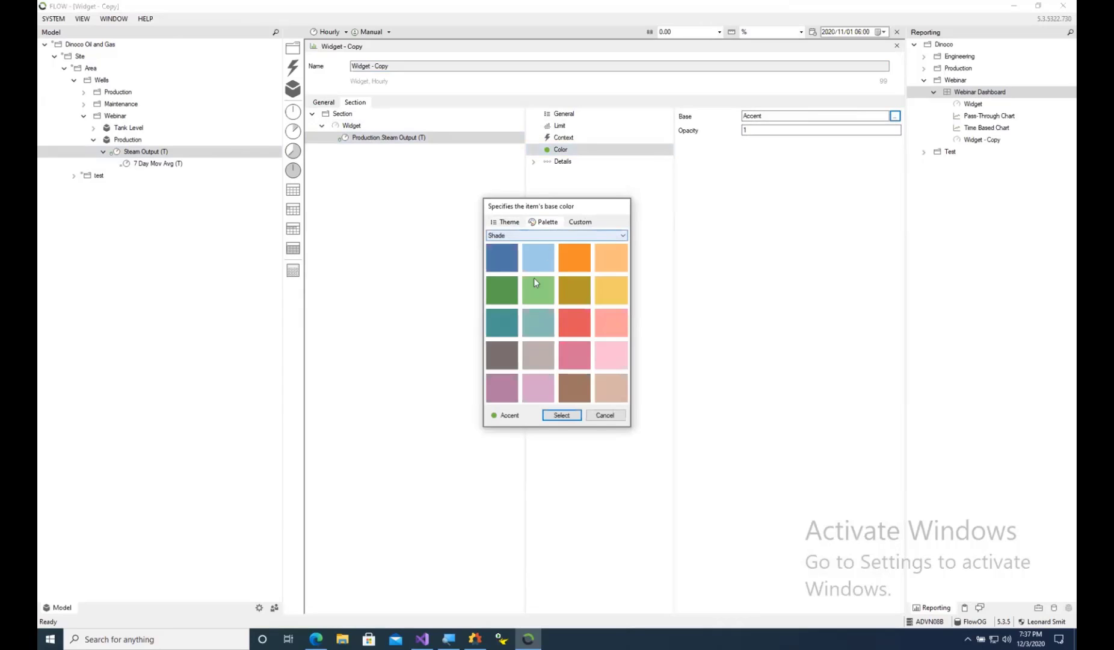
{"action": "left_click", "coordinate": [500, 321]}
{"action": "left_click", "coordinate": [561, 415]}
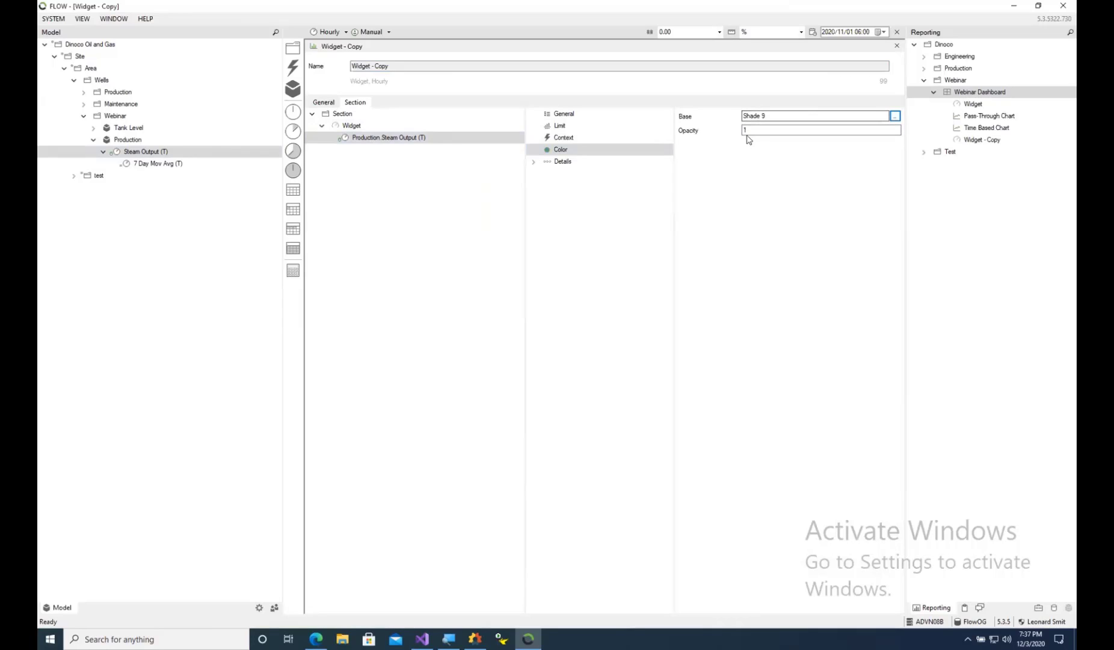
{"action": "left_click", "coordinate": [744, 132]}
{"action": "type", "text": "0"}
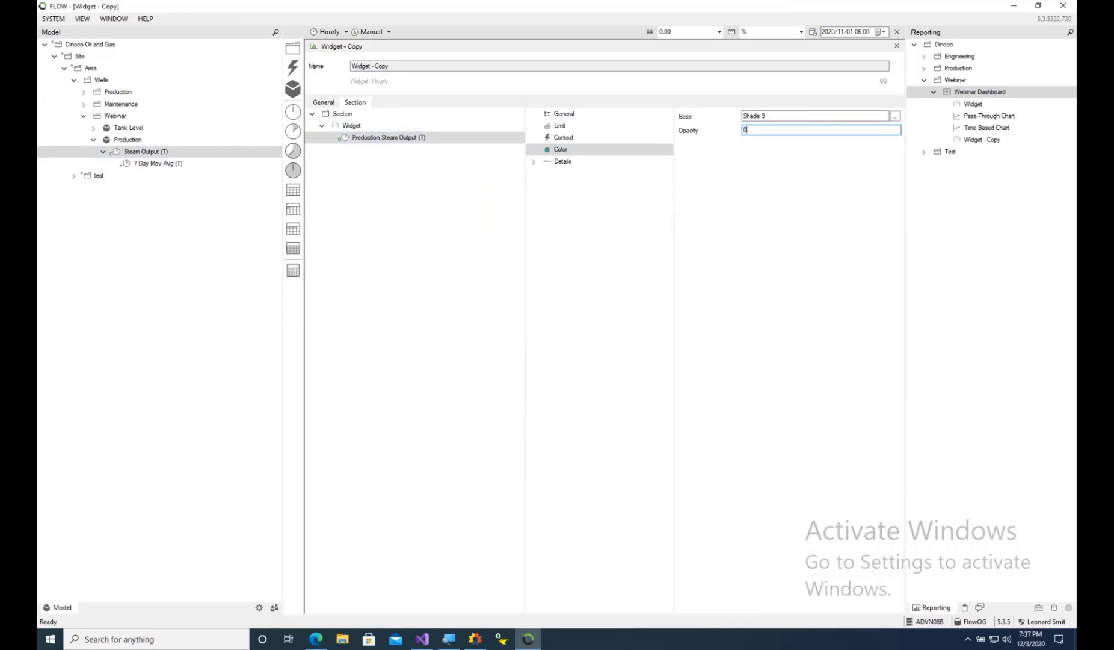
{"action": "type", "text": ".6"}
{"action": "left_click", "coordinate": [638, 215]}
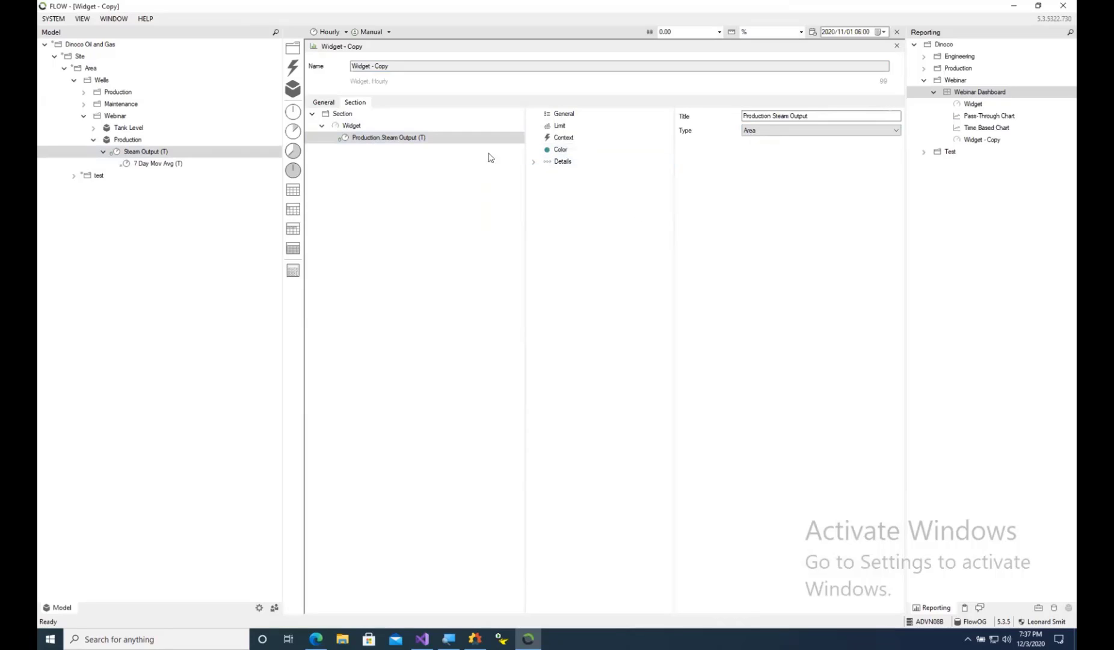
{"action": "left_click", "coordinate": [332, 140]}
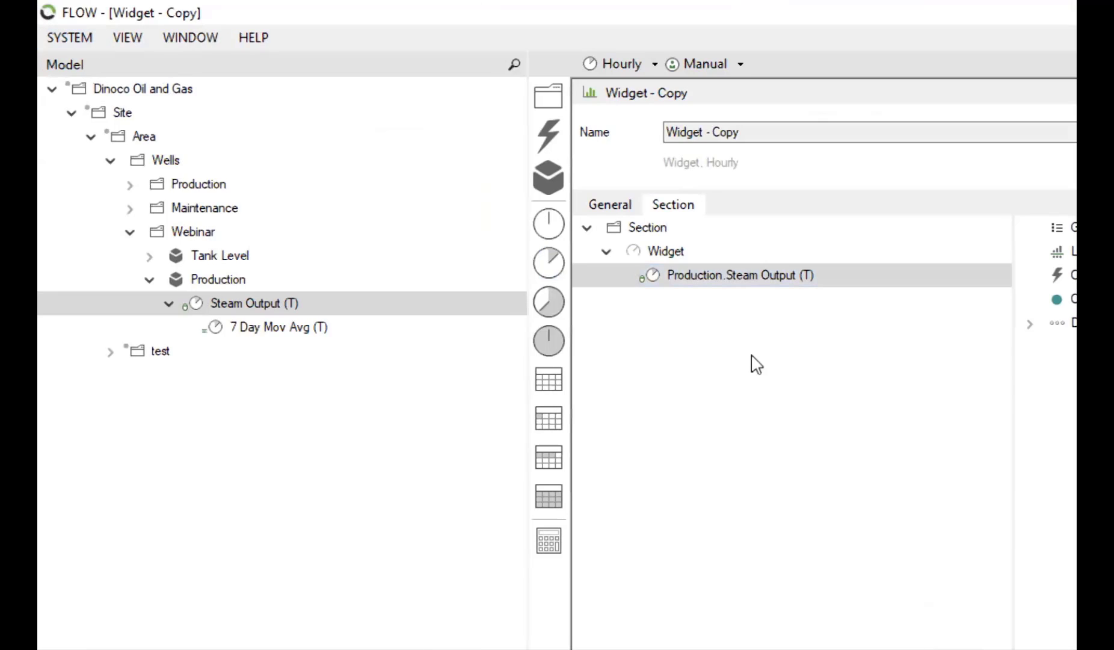
{"action": "left_click", "coordinate": [703, 278]}
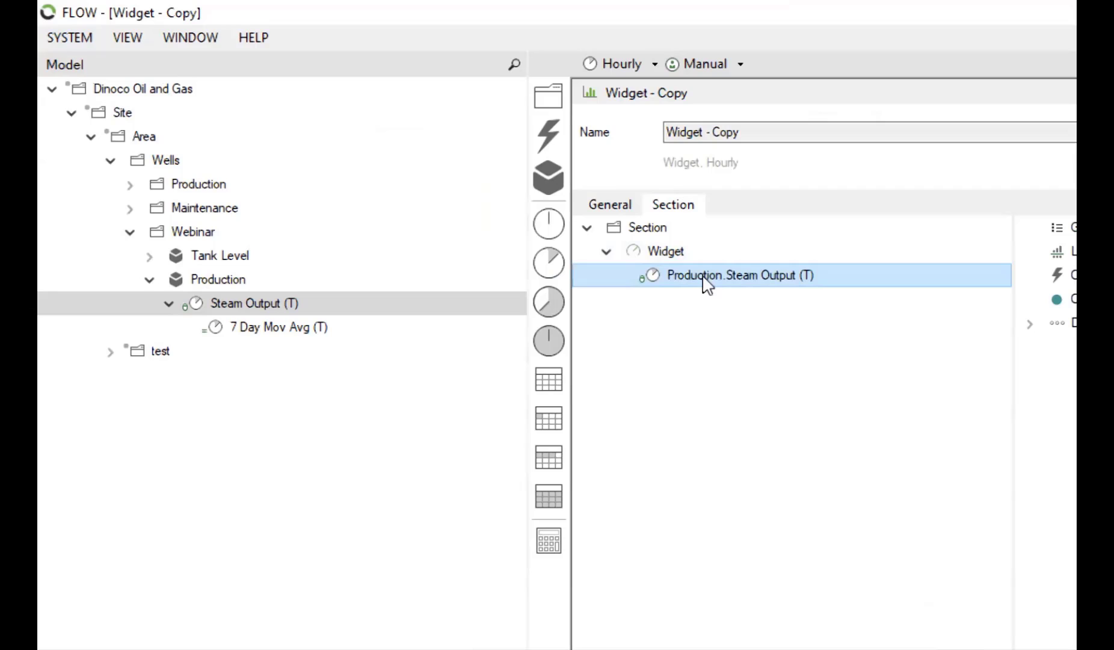
Add the 7 Day Mov Avg measure to the Widget - Copy section and select it there for configuration
{"action": "left_click", "coordinate": [241, 335]}
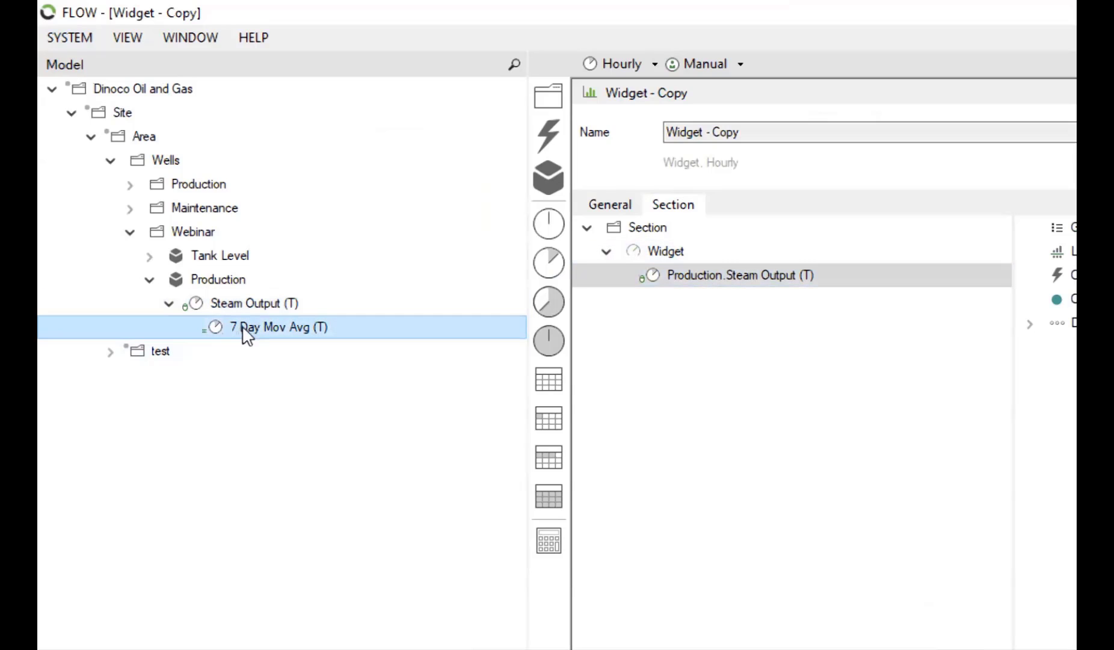
{"action": "left_click_drag", "start_coordinate": [247, 335], "coordinate": [667, 251]}
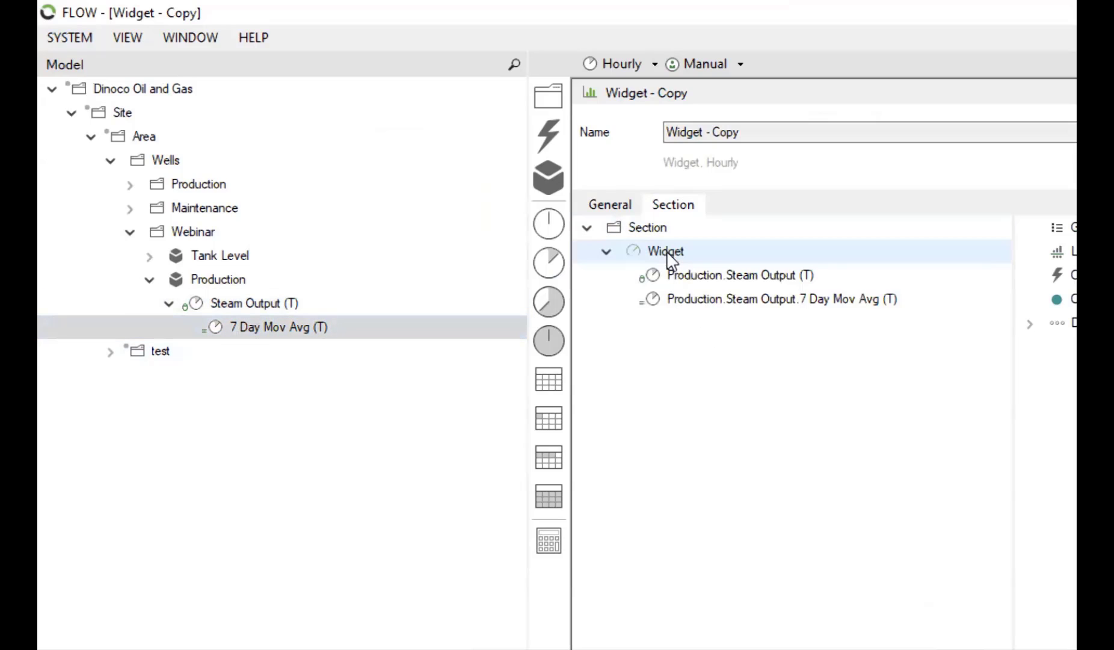
{"action": "left_click", "coordinate": [711, 301]}
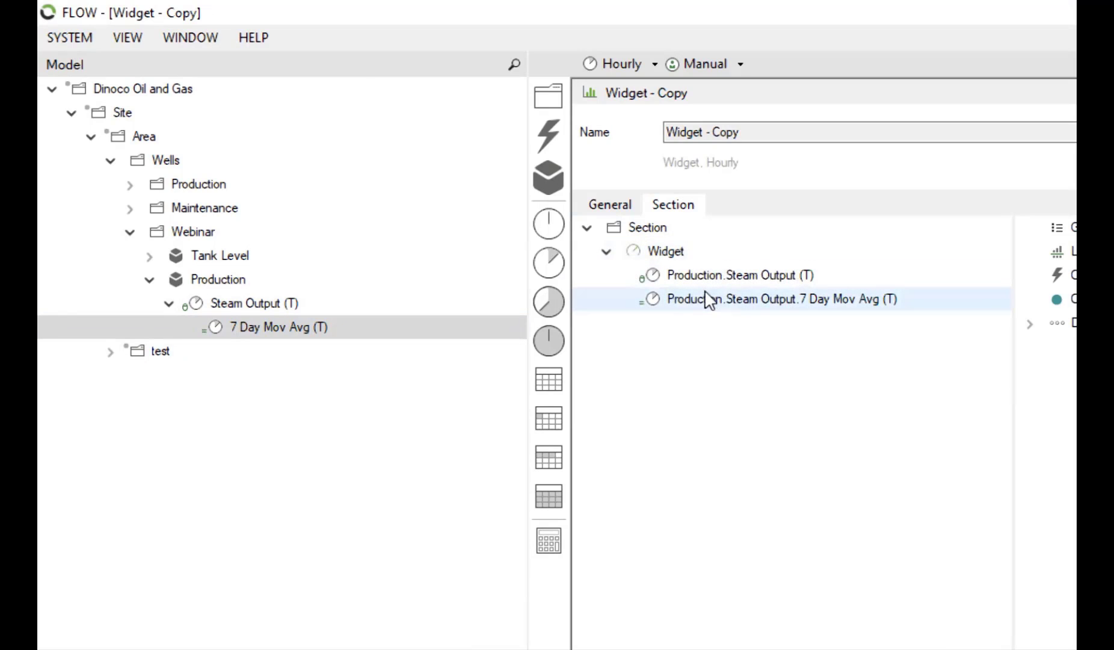
{"action": "left_click", "coordinate": [709, 301]}
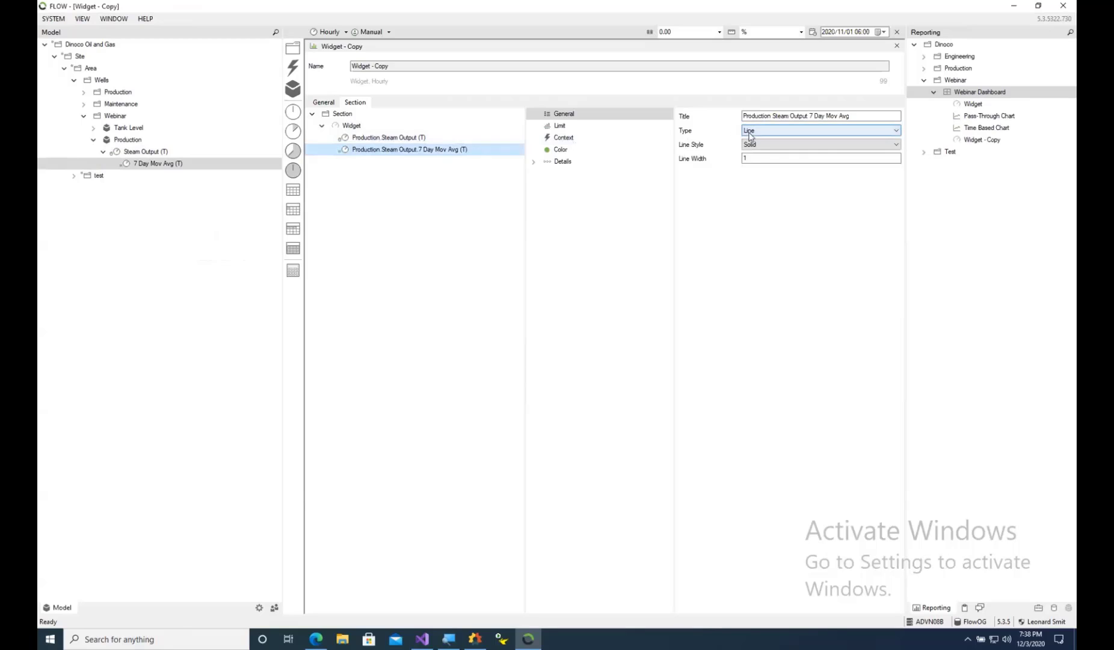
Set the widget's 7 Day Mov Avg series to the bright orange Shade palette color
{"action": "left_click", "coordinate": [564, 150]}
{"action": "left_click", "coordinate": [895, 116]}
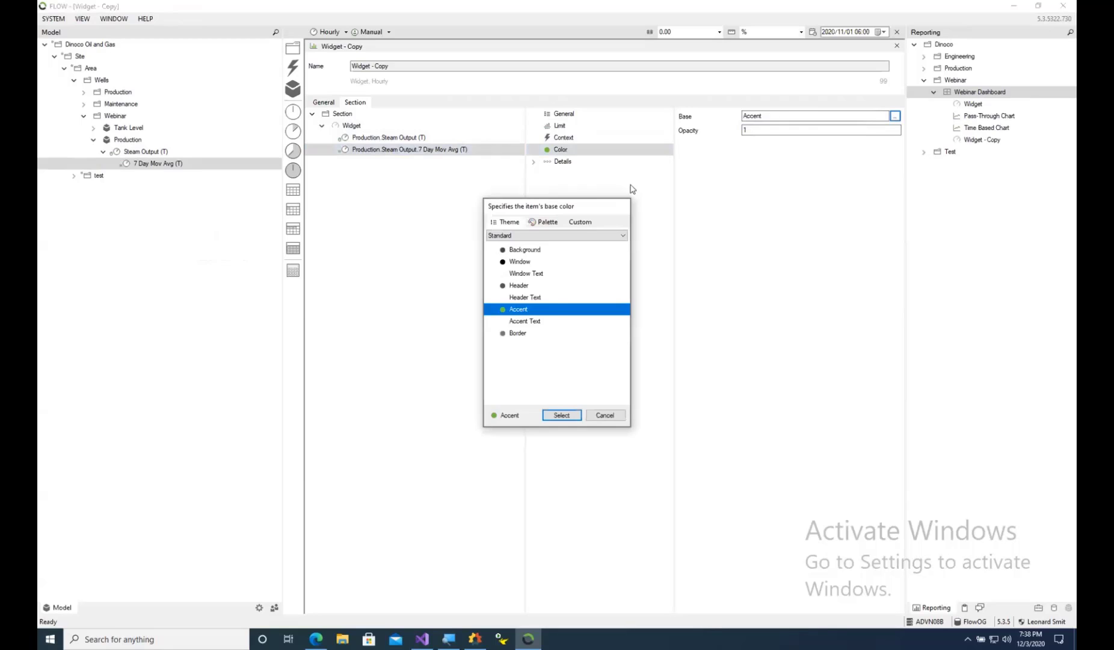
{"action": "left_click", "coordinate": [545, 221]}
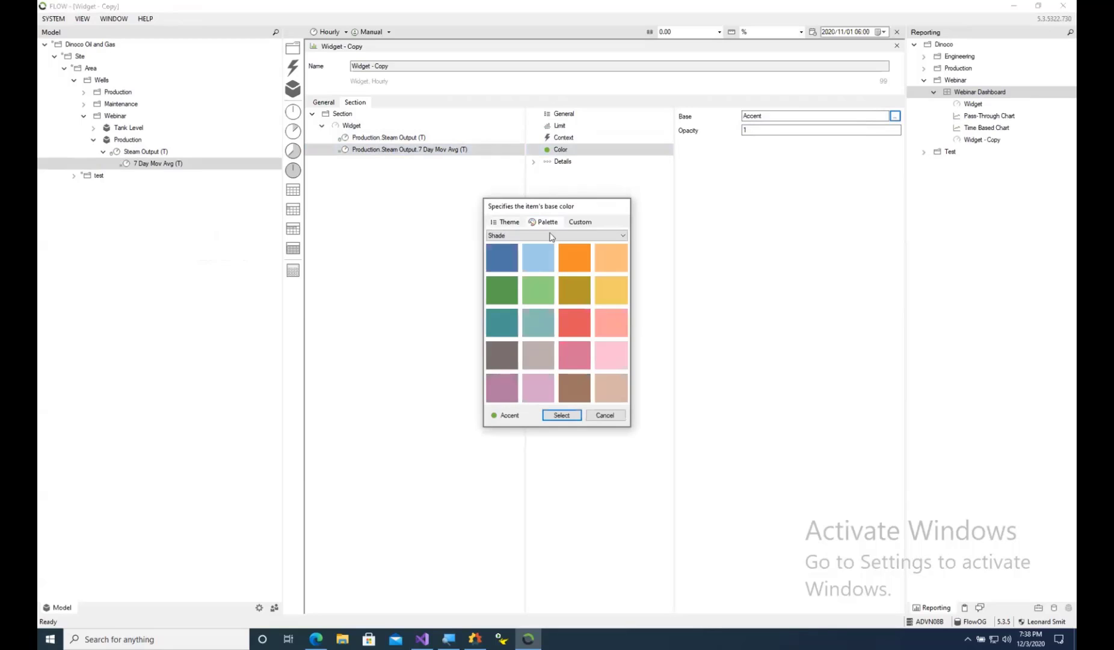
{"action": "left_click", "coordinate": [574, 258]}
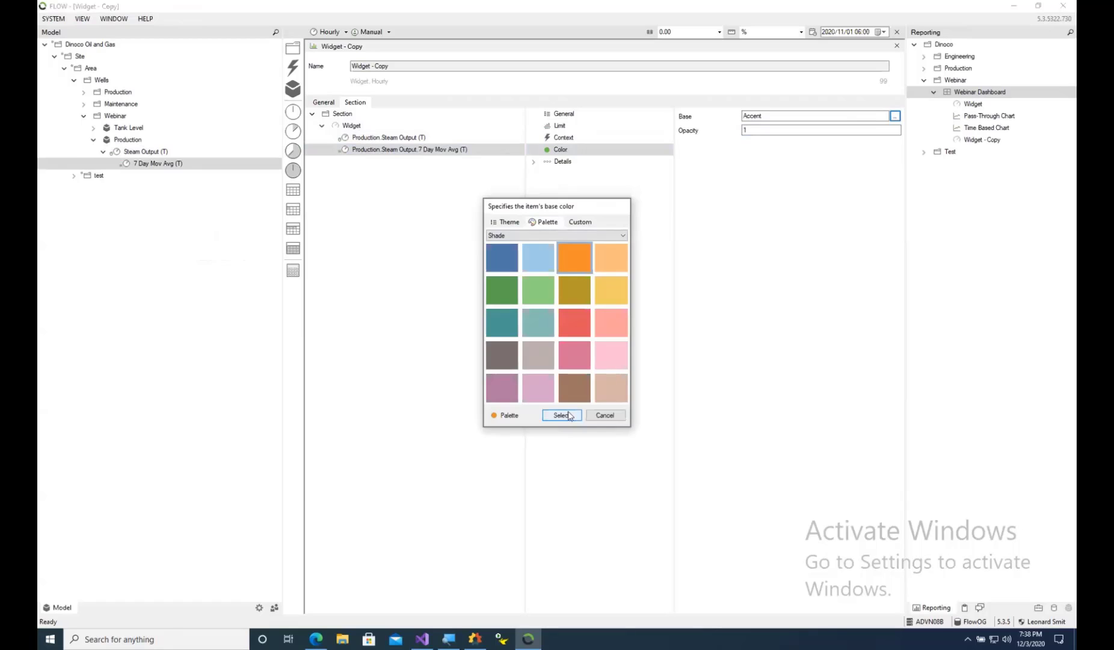
{"action": "left_click", "coordinate": [560, 415]}
Switch to the browser, reload the Webinar Dashboard to check the new steam output widget, and return to Flow
{"action": "left_click", "coordinate": [316, 638]}
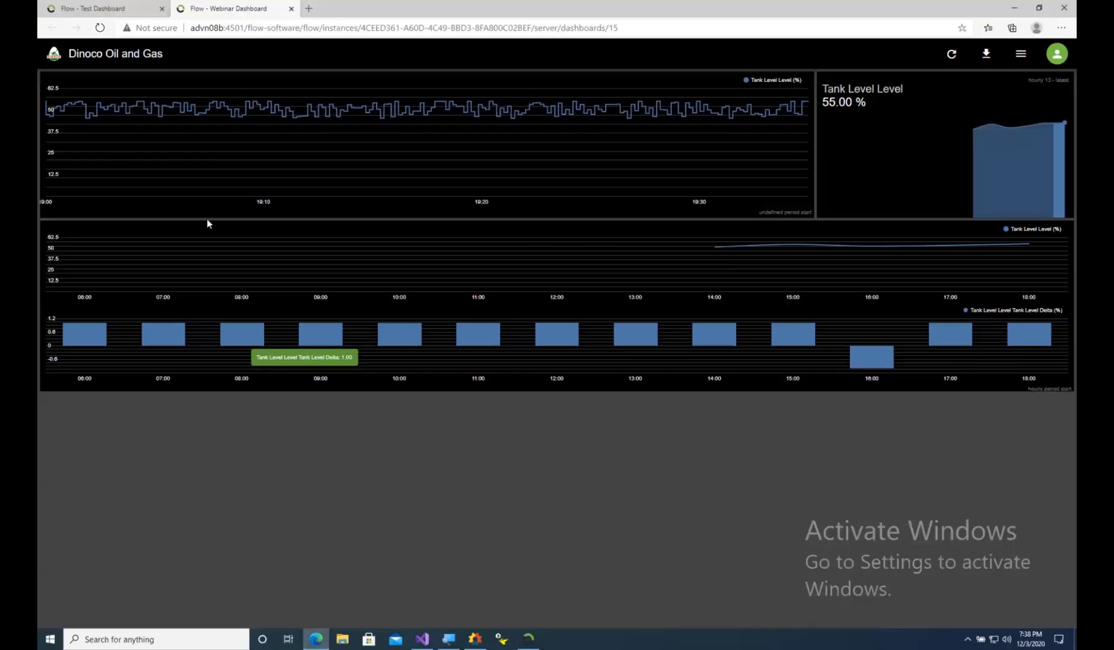
{"action": "left_click", "coordinate": [99, 28]}
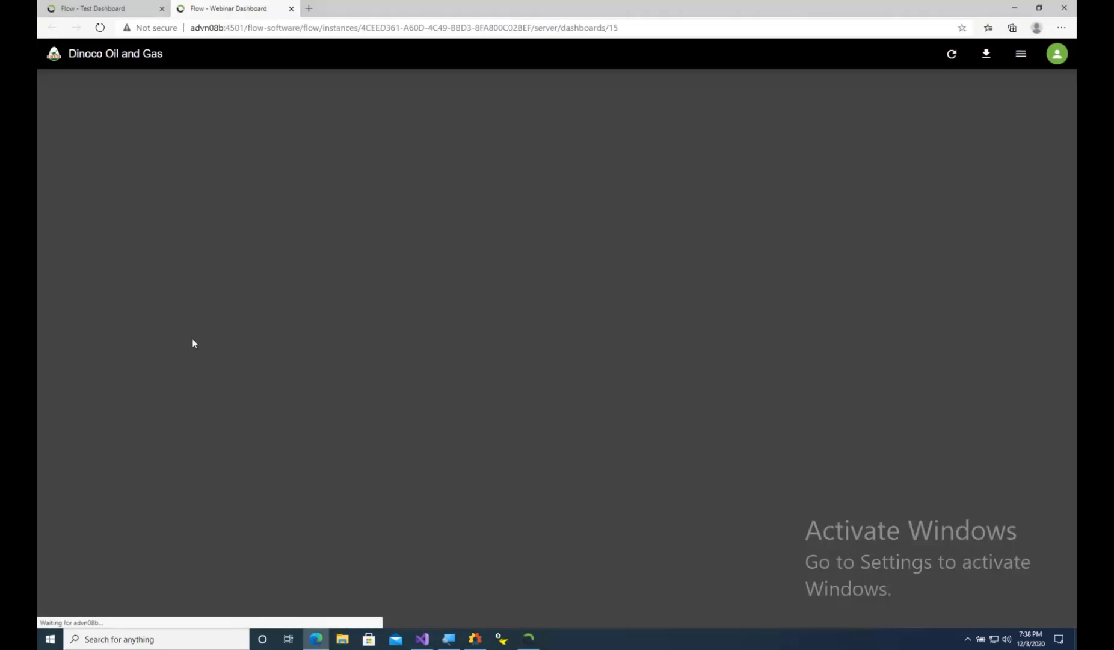
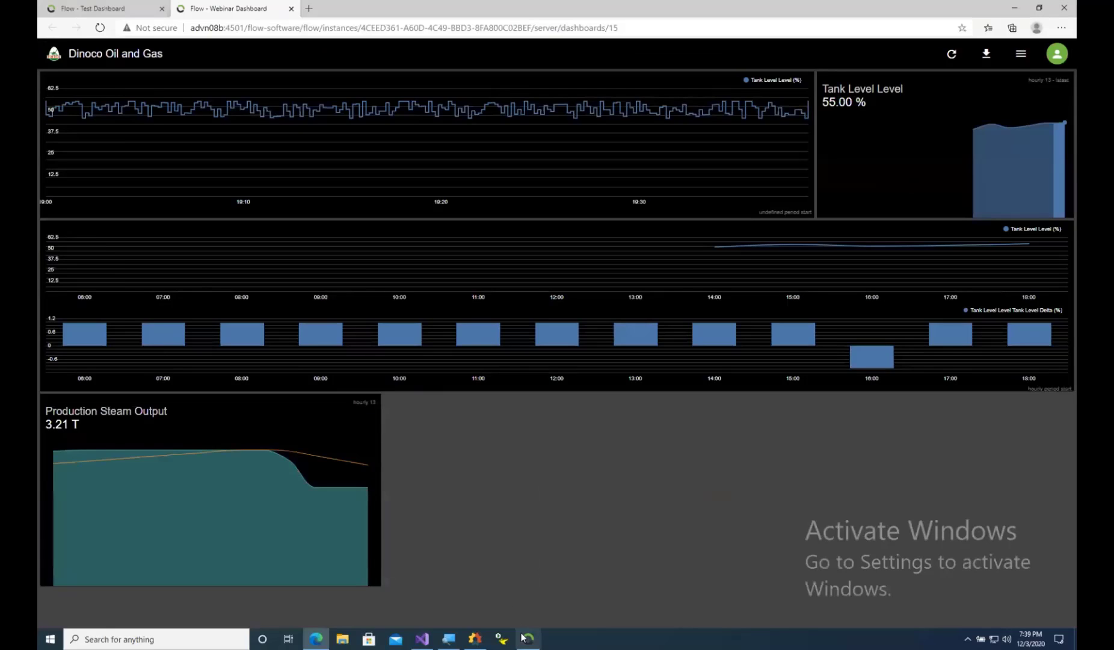
{"action": "left_click", "coordinate": [528, 638]}
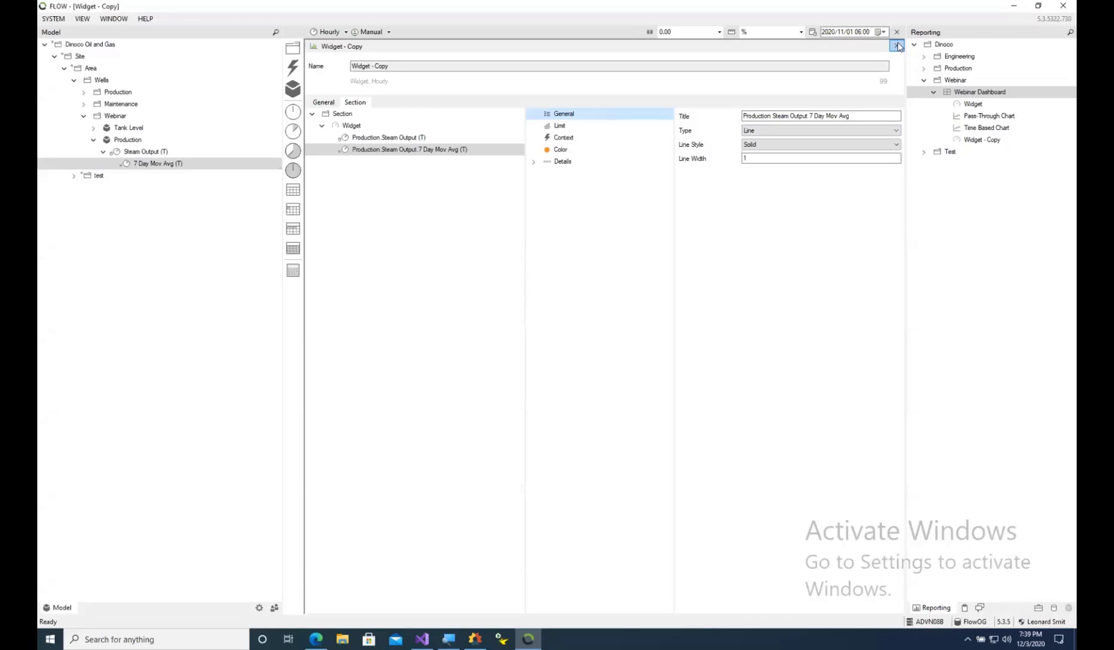
Close the Widget - Copy and Webinar Dashboard editors
{"action": "left_click", "coordinate": [897, 47]}
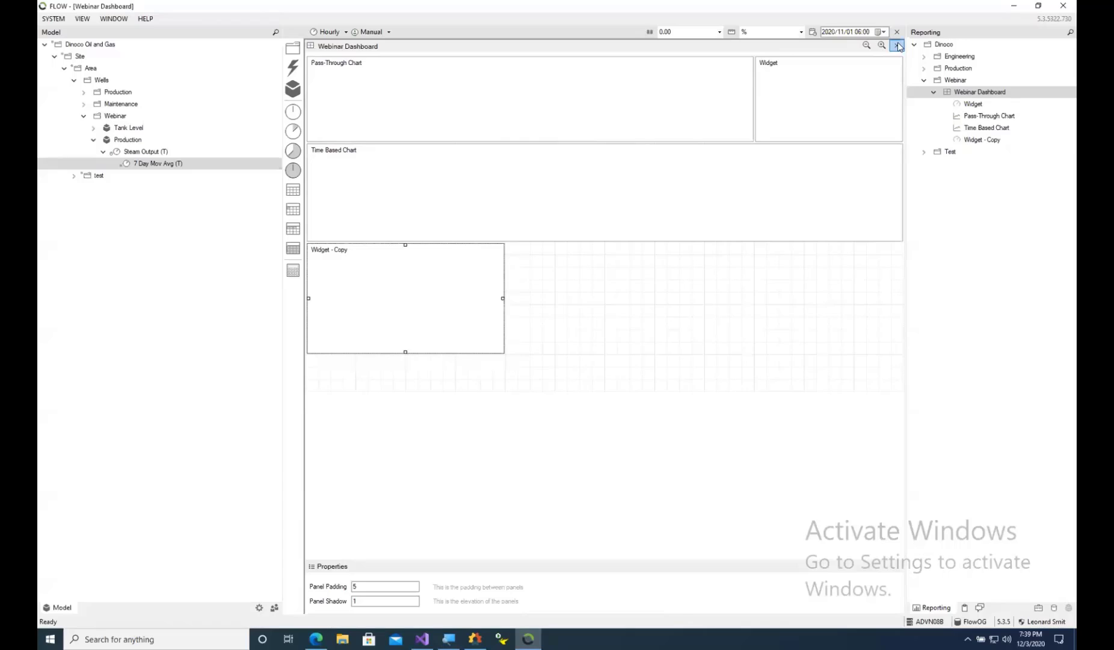
{"action": "left_click", "coordinate": [897, 46]}
{"action": "left_click", "coordinate": [897, 44]}
{"action": "left_click", "coordinate": [897, 44]}
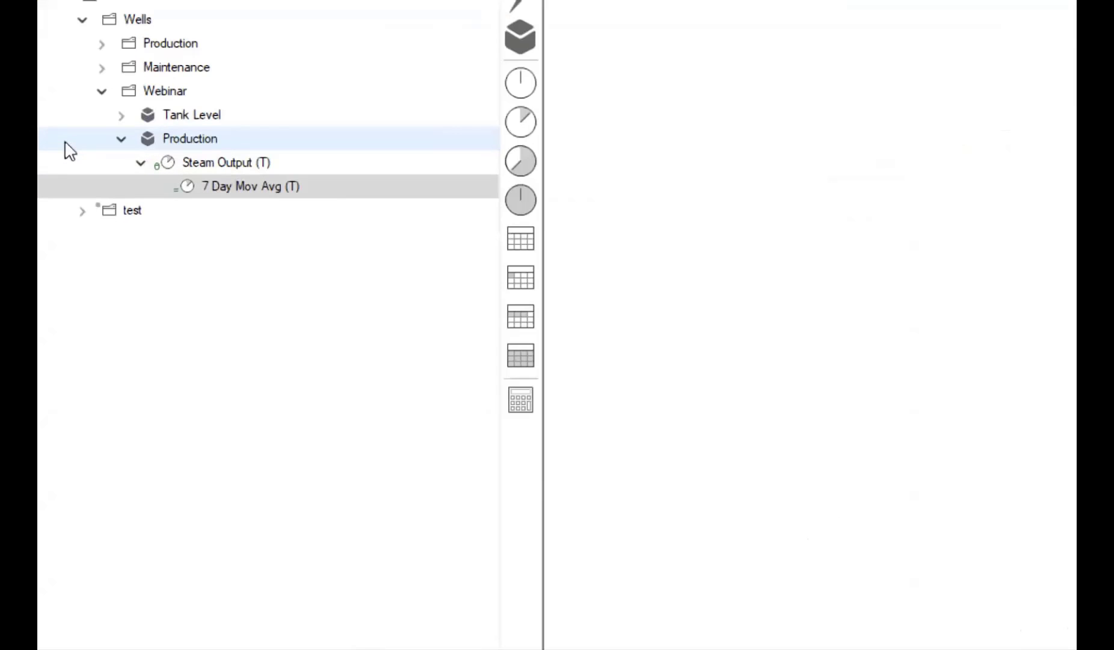
Create a calculated measure from 7 Day Mov Avg and name it Steam Output Projected
{"action": "left_click", "coordinate": [245, 186]}
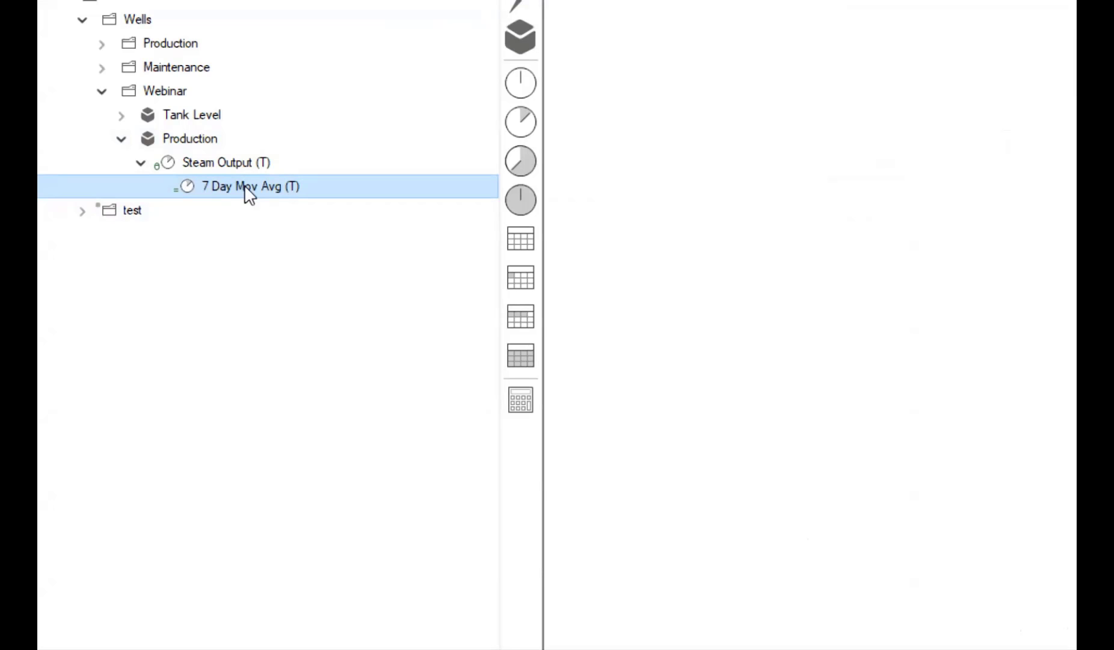
{"action": "left_click_drag", "start_coordinate": [242, 195], "coordinate": [520, 406]}
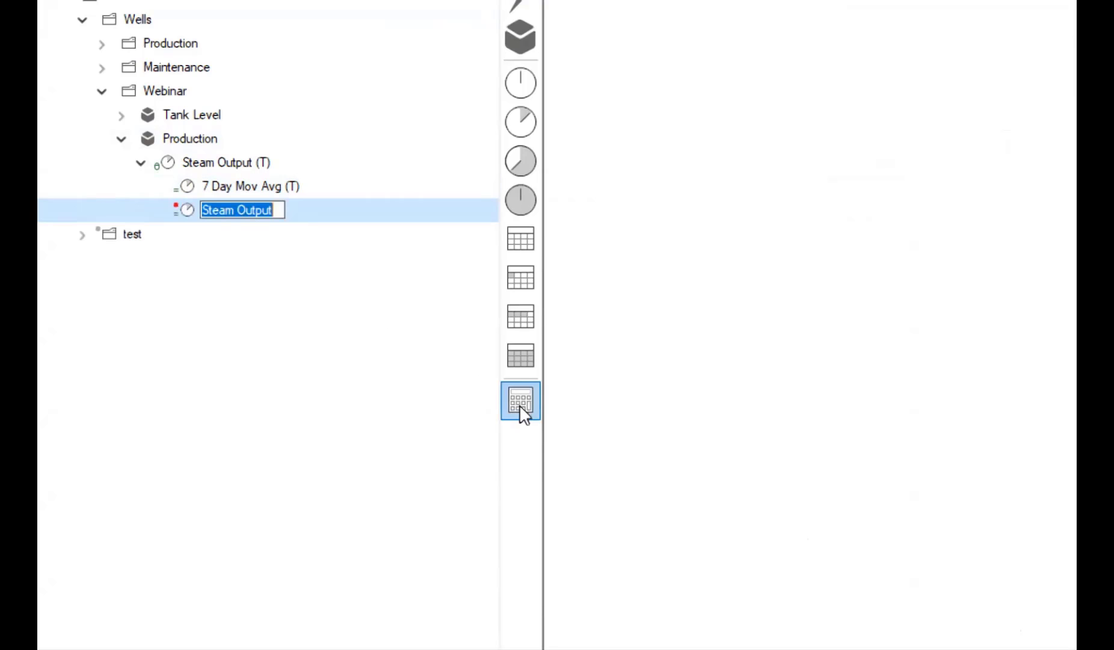
{"action": "left_click", "coordinate": [276, 209]}
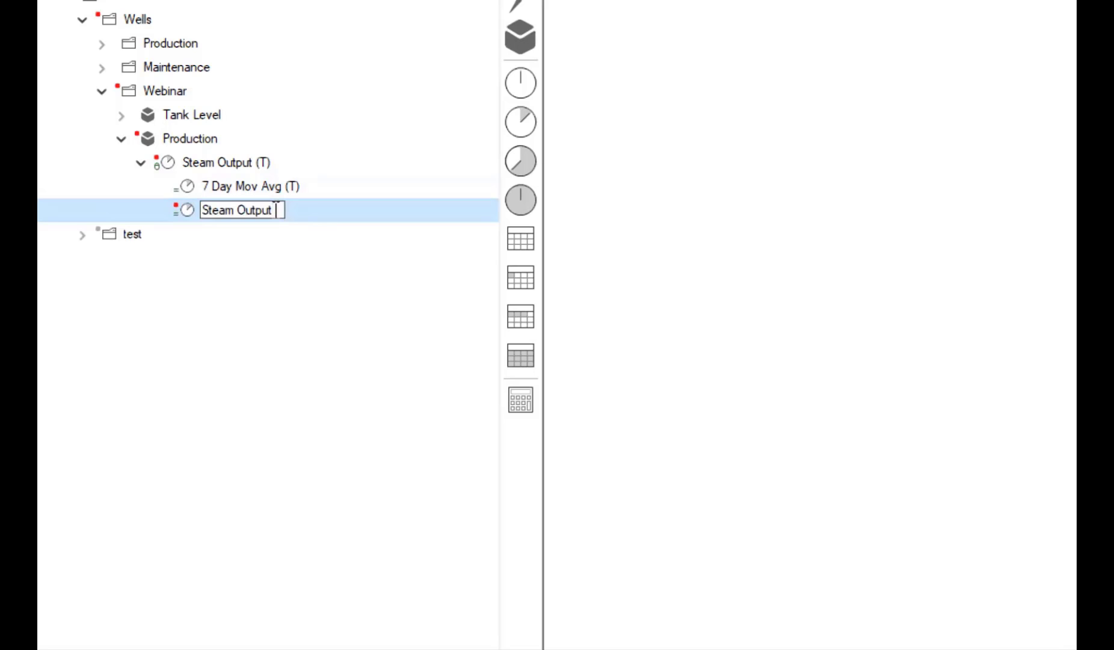
{"action": "type", "text": "Projected"}
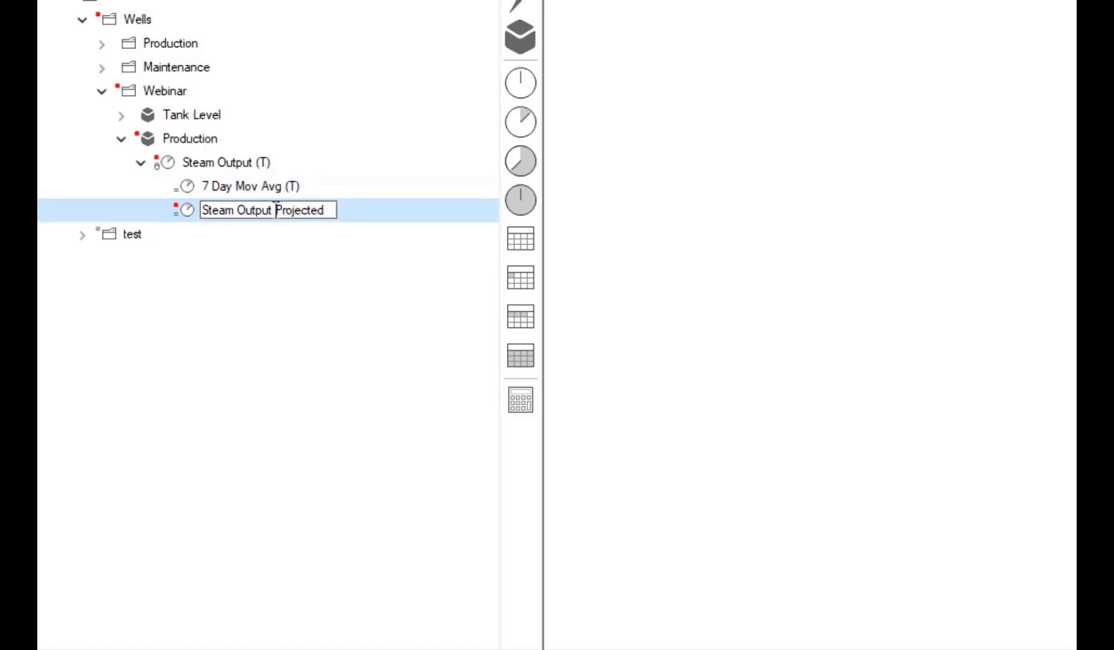
{"action": "left_click", "coordinate": [309, 264]}
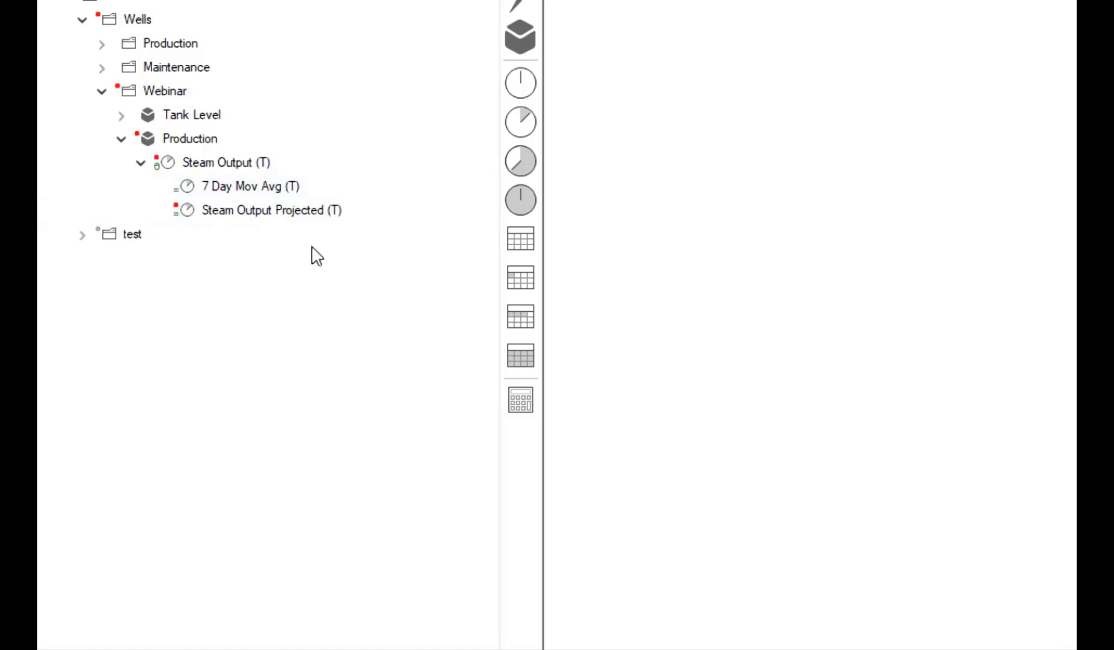
Open the Steam Output Projected measure and set its projected period to 7 hours
{"action": "left_click", "coordinate": [215, 210]}
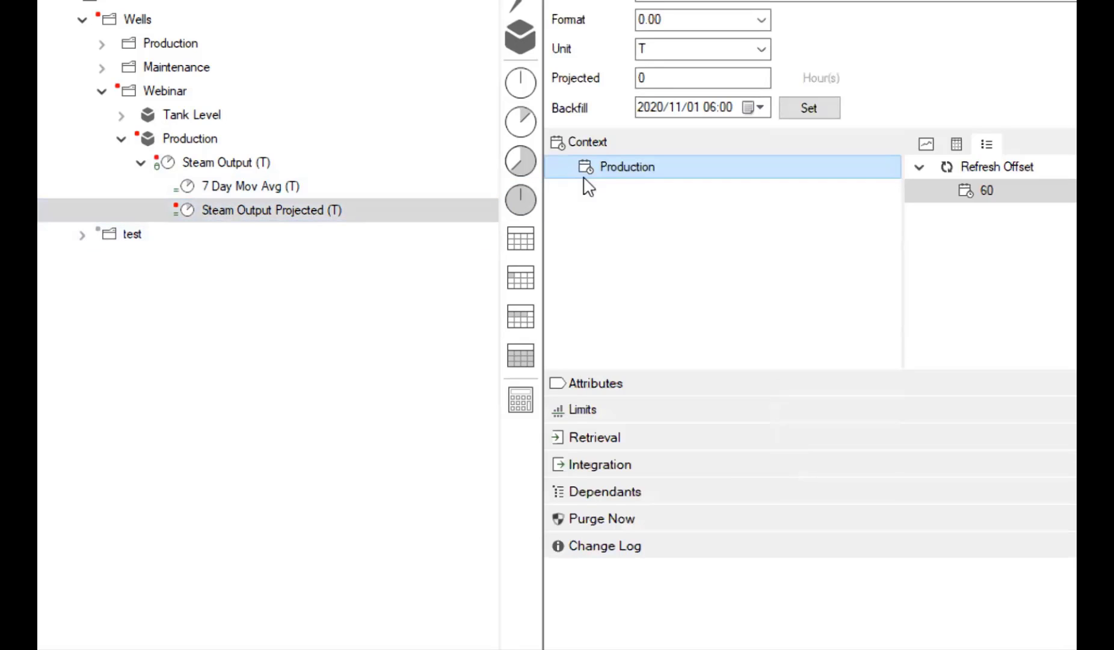
{"action": "left_click", "coordinate": [652, 77]}
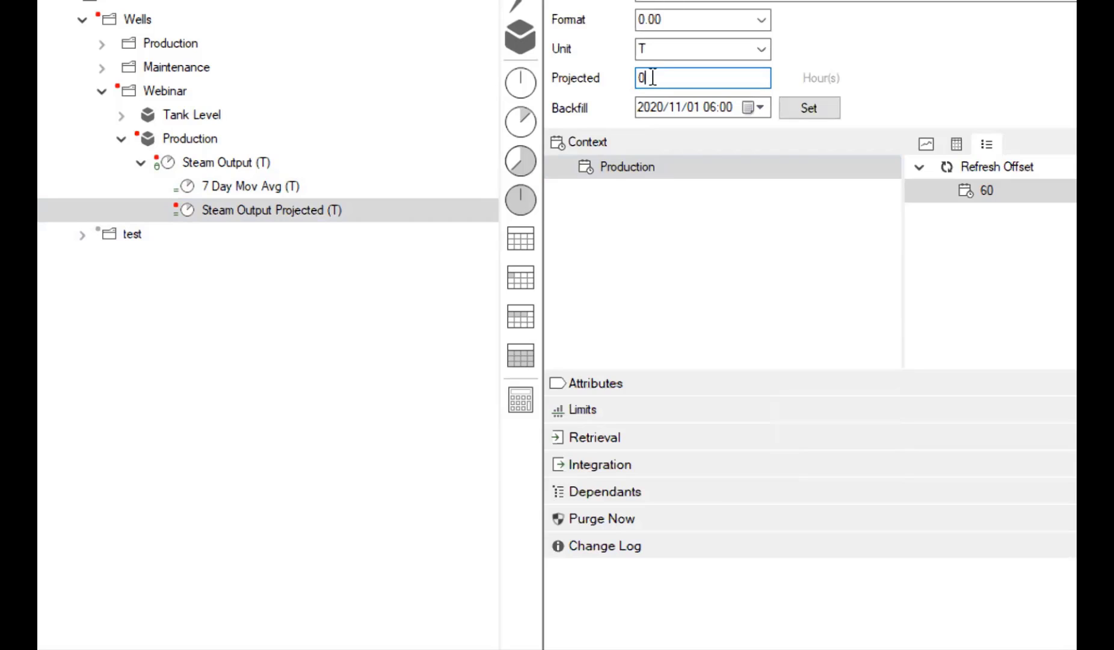
{"action": "key", "text": "BackSpace"}
{"action": "type", "text": "7"}
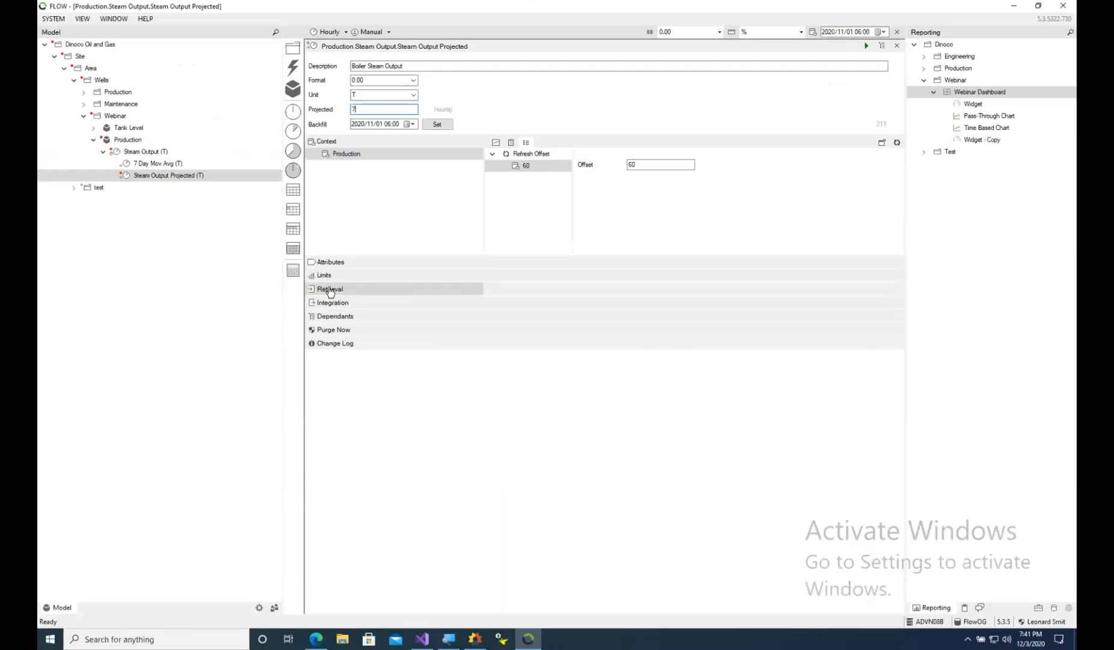
Expand the measure's retrieval settings and clear the default calculation expression
{"action": "left_click", "coordinate": [329, 289]}
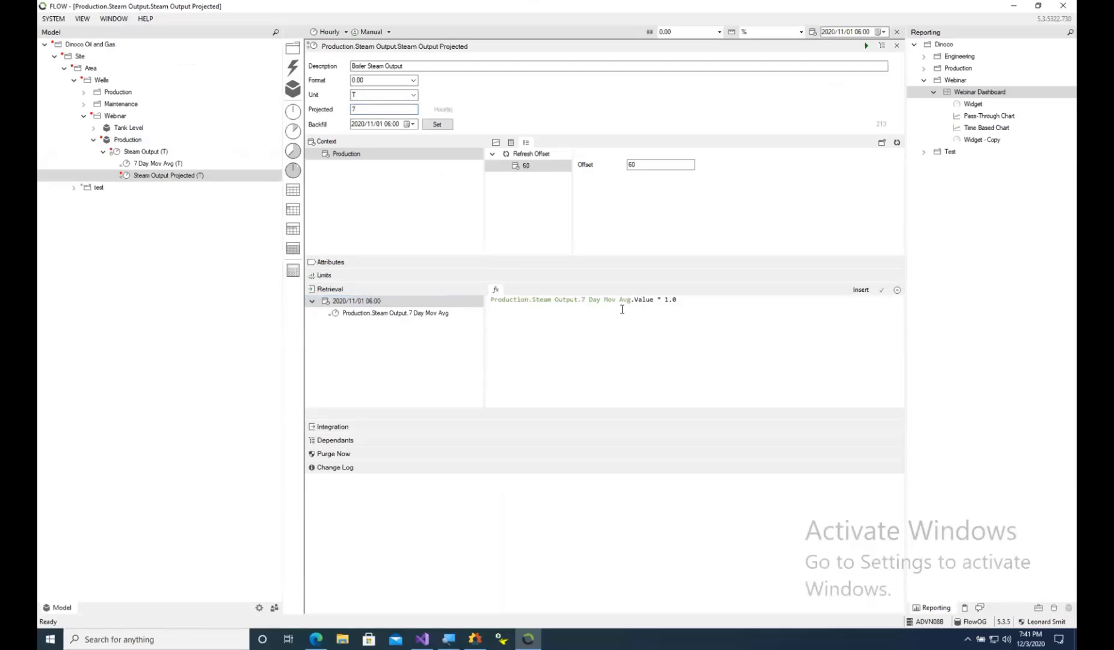
{"action": "left_click_drag", "start_coordinate": [678, 299], "coordinate": [512, 305]}
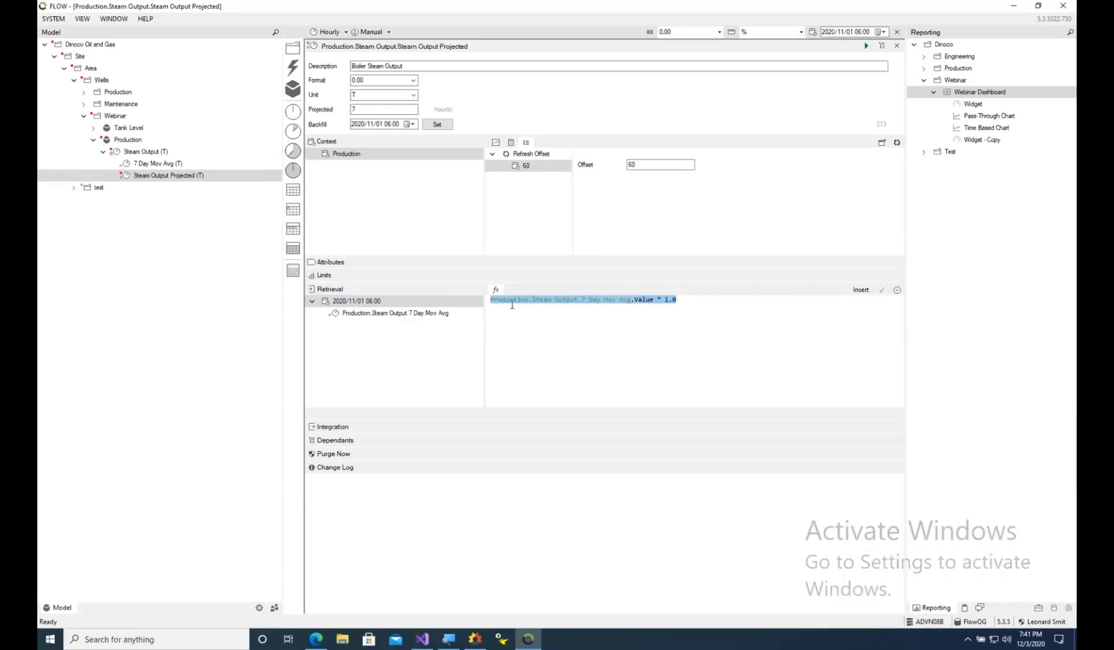
{"action": "key", "text": "Delete"}
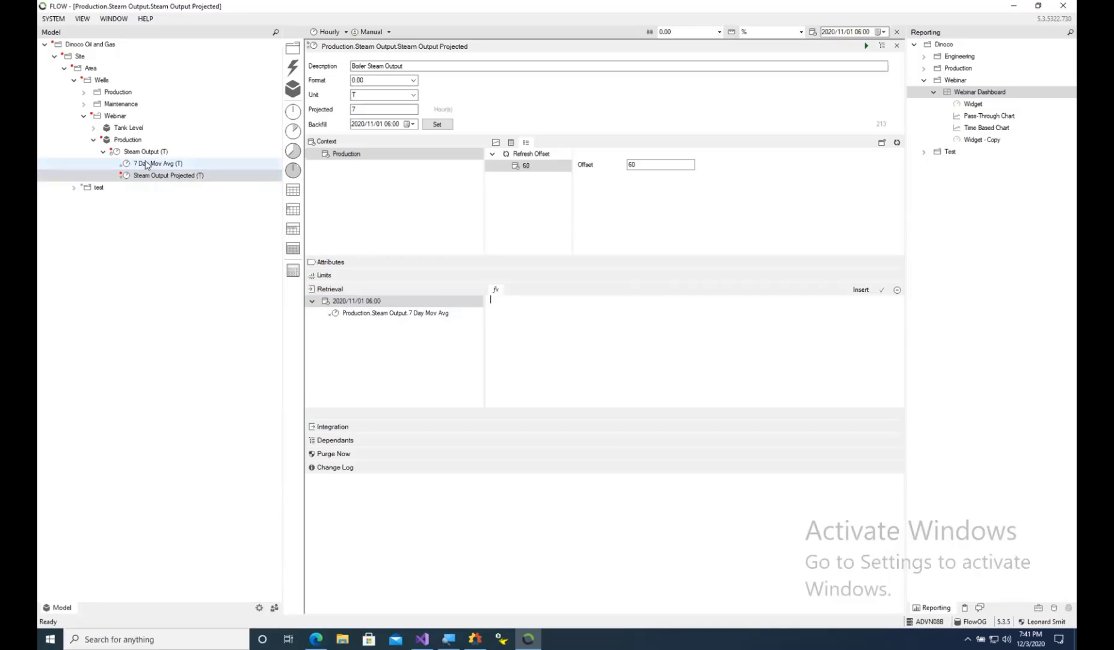
Add 7 Day Mov Avg as a previous-period dependant of the calculation with a Relative End of -7
{"action": "left_click_drag", "start_coordinate": [149, 166], "coordinate": [366, 304]}
{"action": "left_click", "coordinate": [415, 327]}
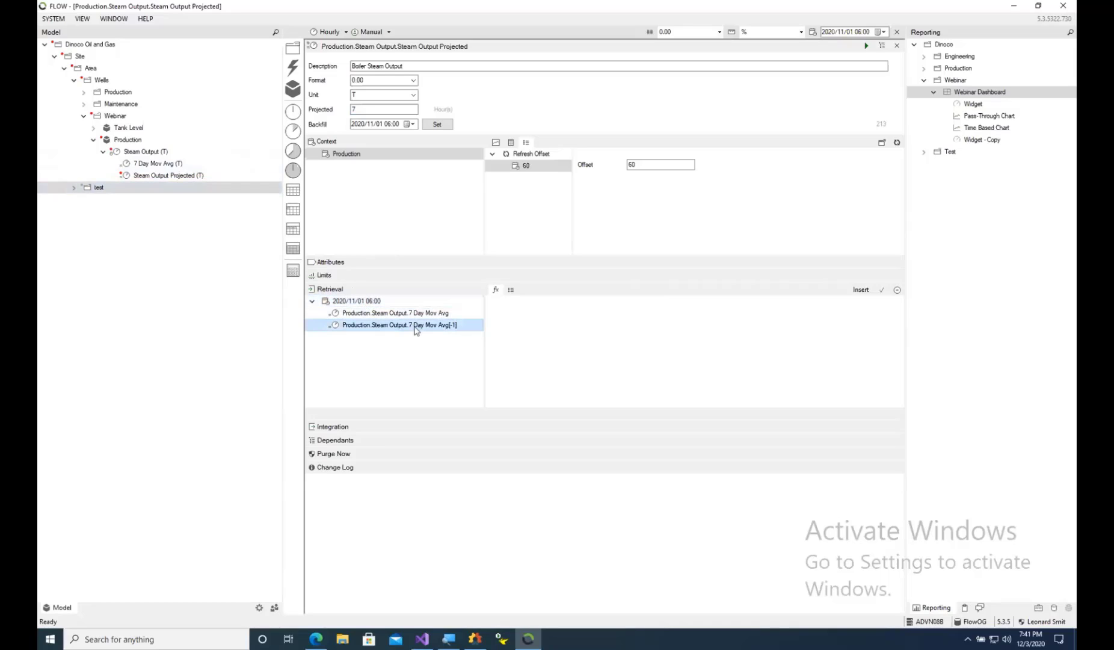
{"action": "left_click", "coordinate": [511, 290]}
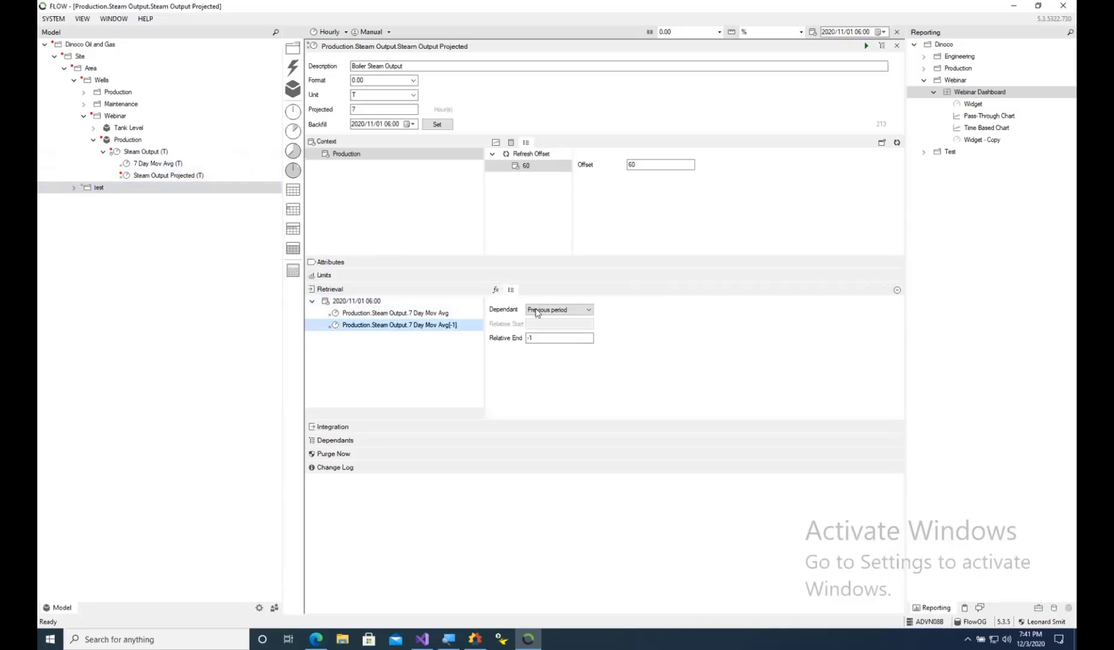
{"action": "left_click", "coordinate": [538, 338]}
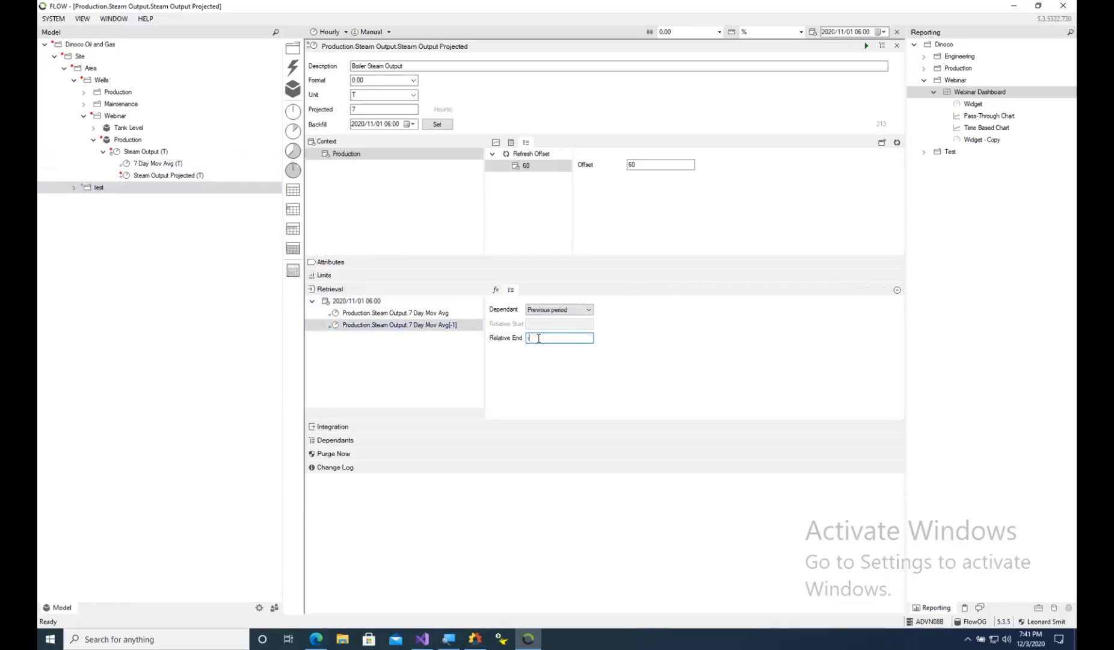
{"action": "type", "text": "7"}
{"action": "left_click", "coordinate": [496, 290]}
Delete the original 7 Day Mov Avg dependant without an offset and add Steam Output Projected itself as a dependant
{"action": "left_click", "coordinate": [443, 312]}
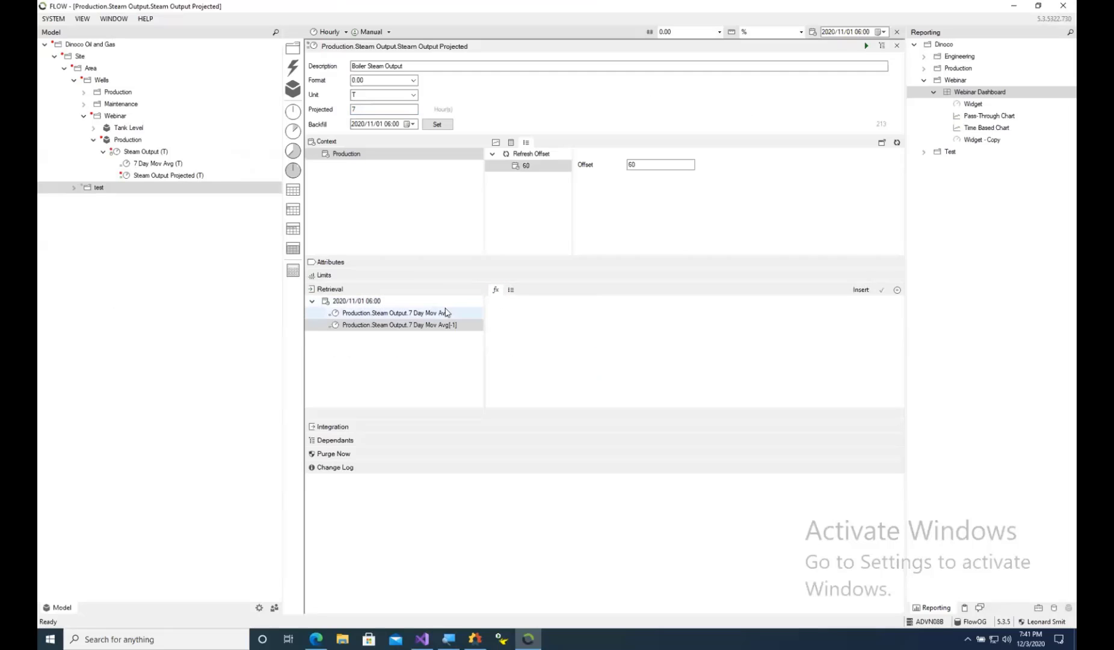
{"action": "right_click", "coordinate": [443, 313]}
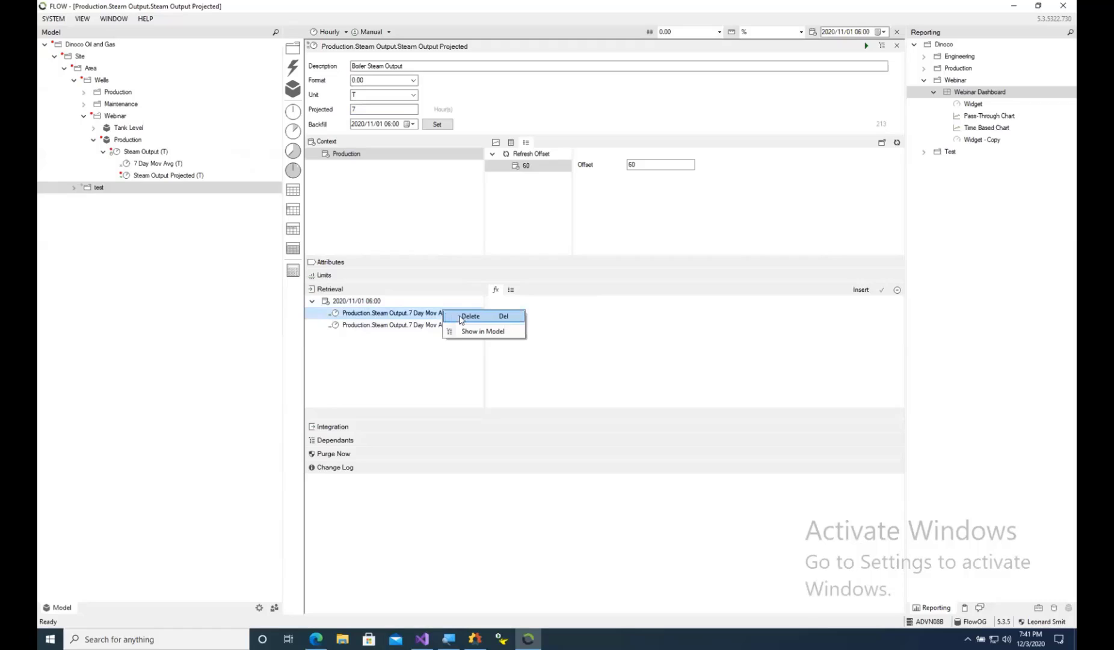
{"action": "left_click", "coordinate": [460, 317]}
{"action": "left_click", "coordinate": [576, 359]}
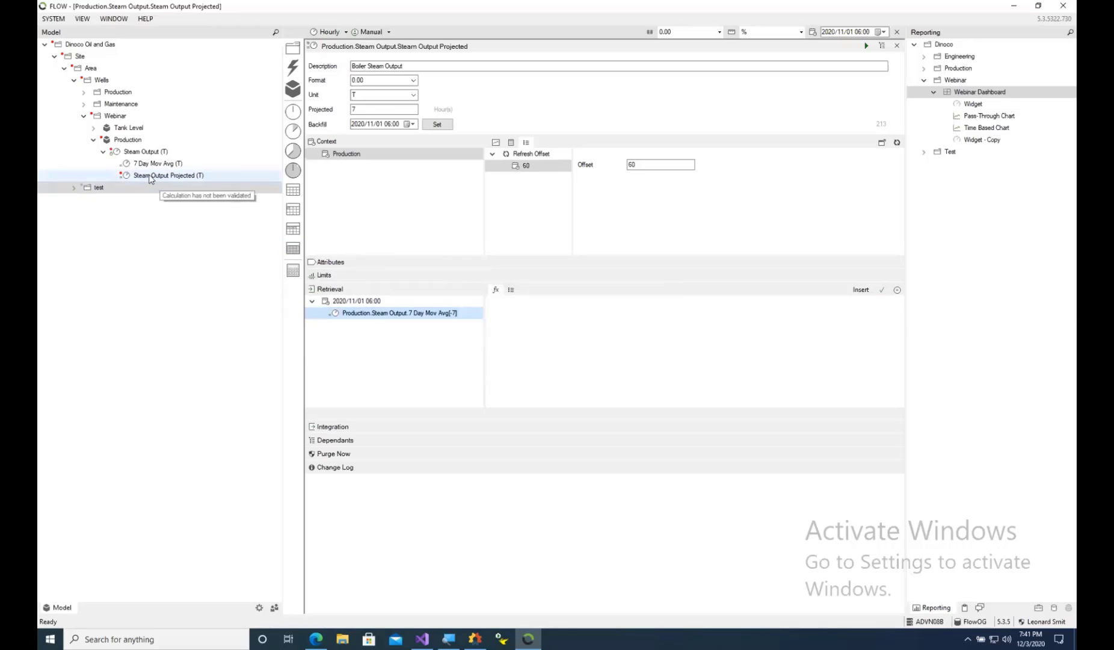
{"action": "left_click_drag", "start_coordinate": [149, 176], "coordinate": [355, 301]}
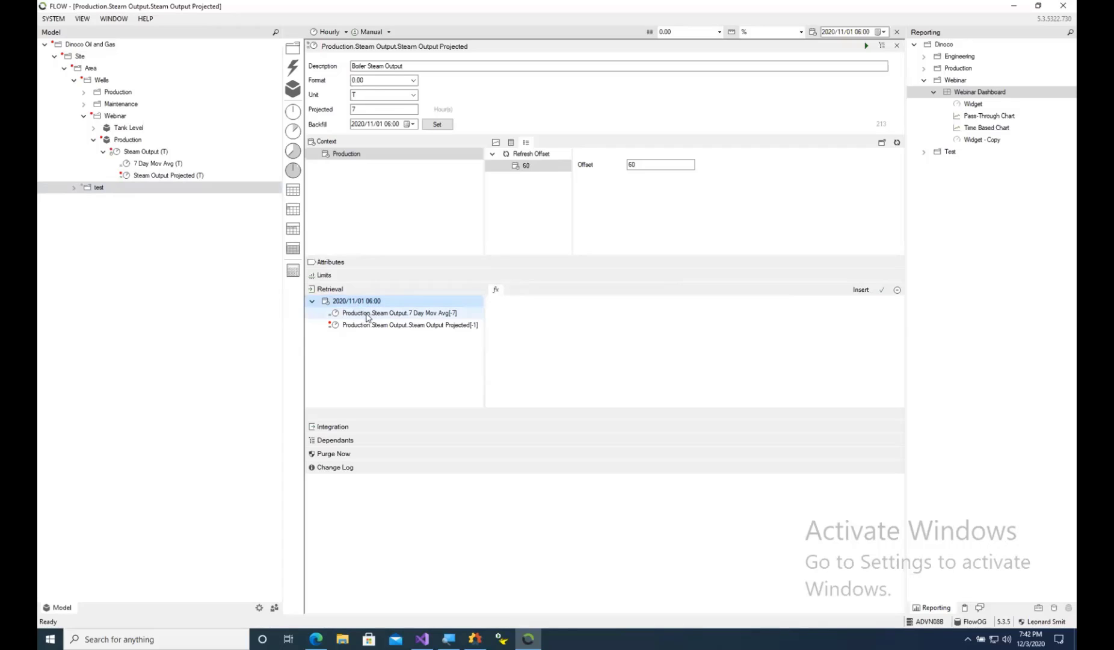
Build the calculation so that 7 Day Mov Avg[-7].Value == null returns Steam Output Projected[-1].Value, and otherwise 7 Day Mov Avg[-7].Value
{"action": "left_click", "coordinate": [367, 314]}
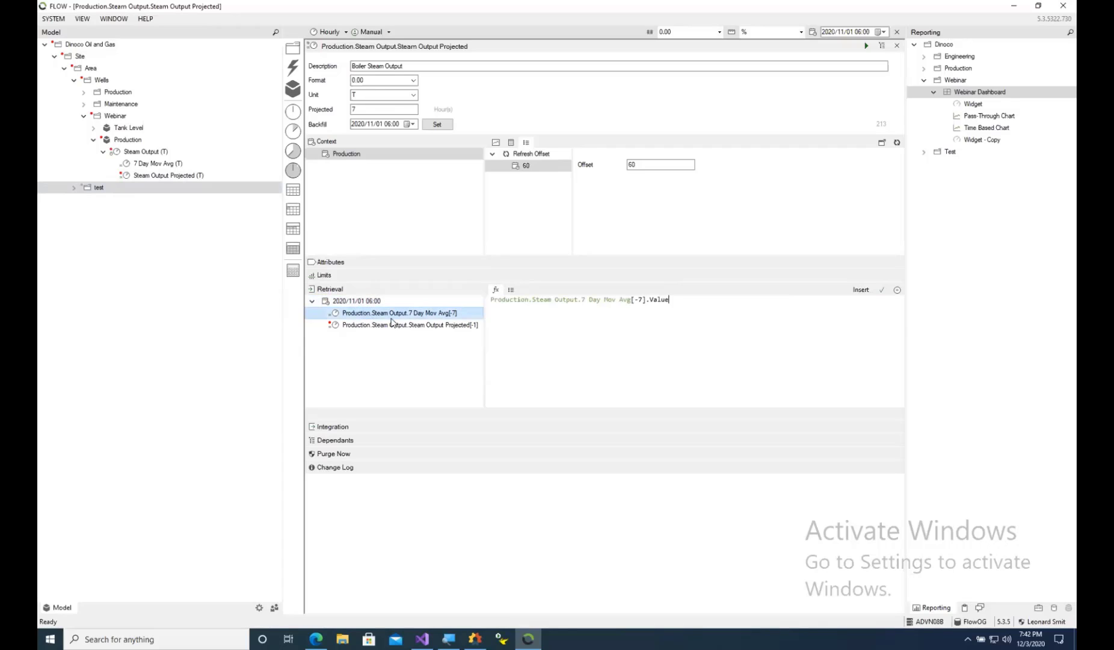
{"action": "left_click", "coordinate": [601, 356]}
{"action": "type", "text": "== null"}
{"action": "type", "text": "?"}
{"action": "double_click", "coordinate": [468, 325]}
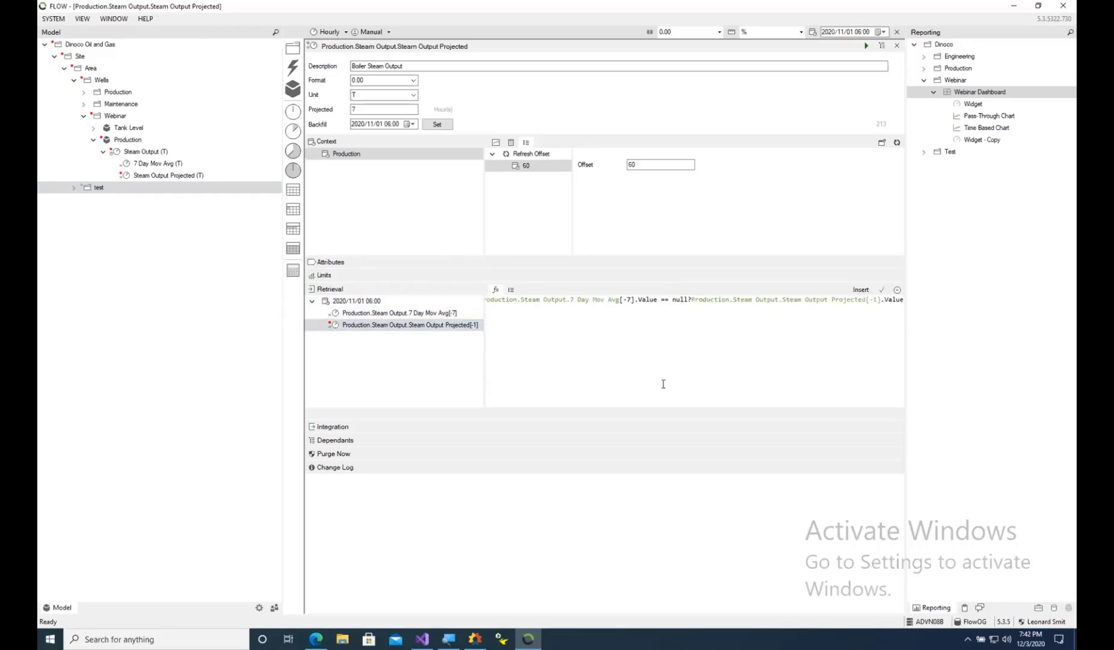
{"action": "left_click", "coordinate": [692, 300]}
{"action": "type", "text": ":"}
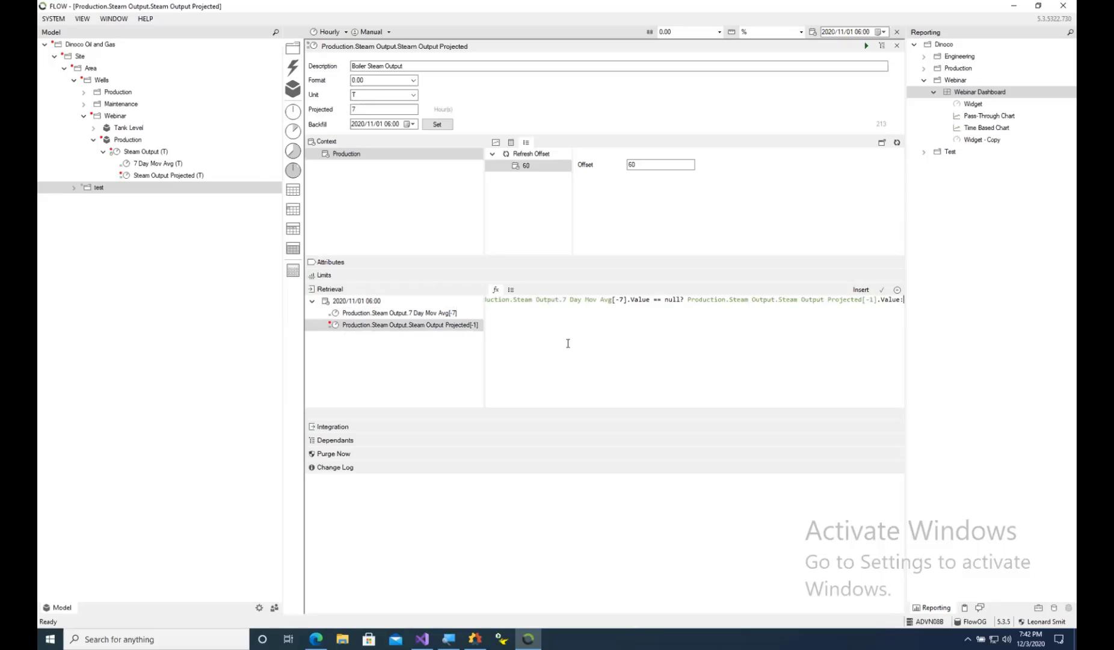
{"action": "double_click", "coordinate": [437, 314]}
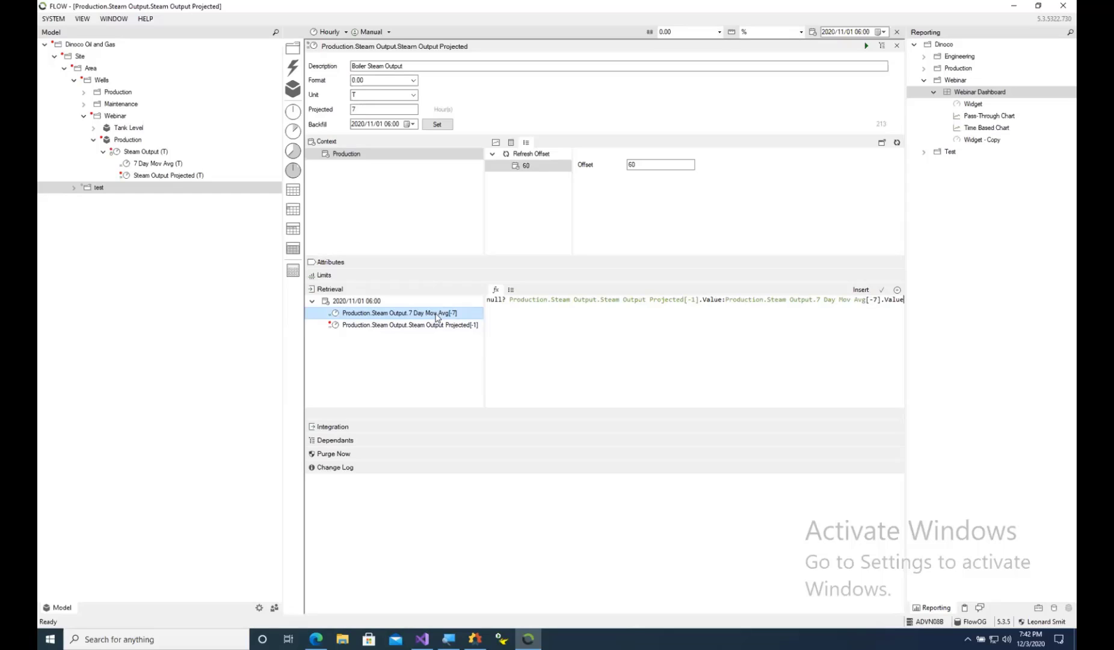
Save the calculation, deploy Steam Output Projected and refresh its trend to view the projected period
{"action": "left_click", "coordinate": [882, 291]}
{"action": "left_click", "coordinate": [867, 46]}
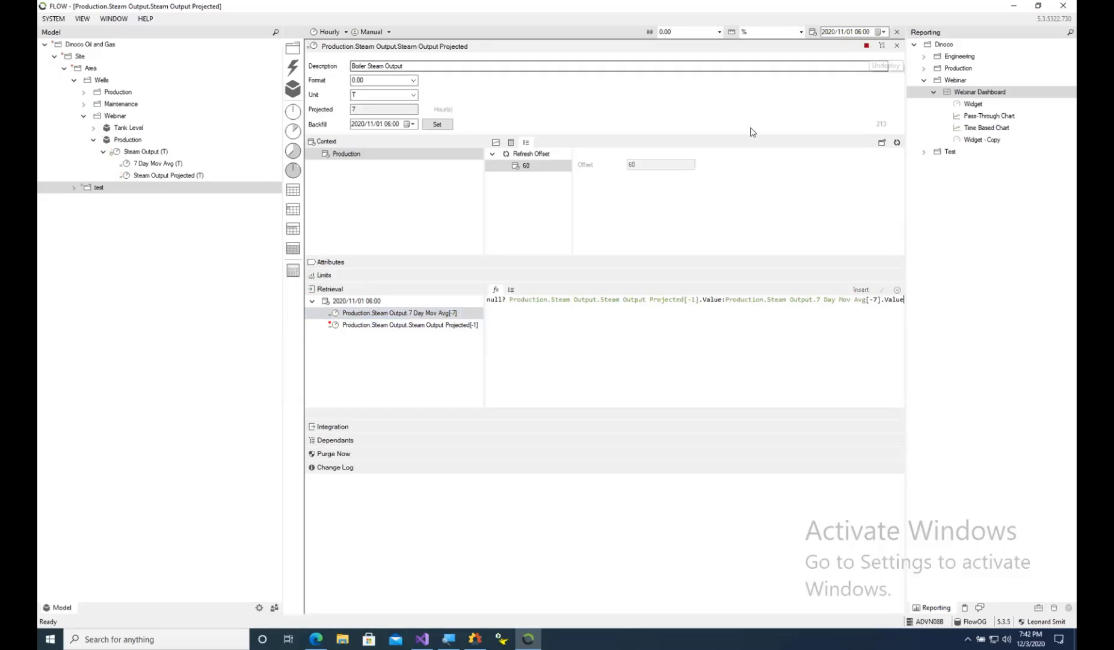
{"action": "left_click", "coordinate": [497, 144]}
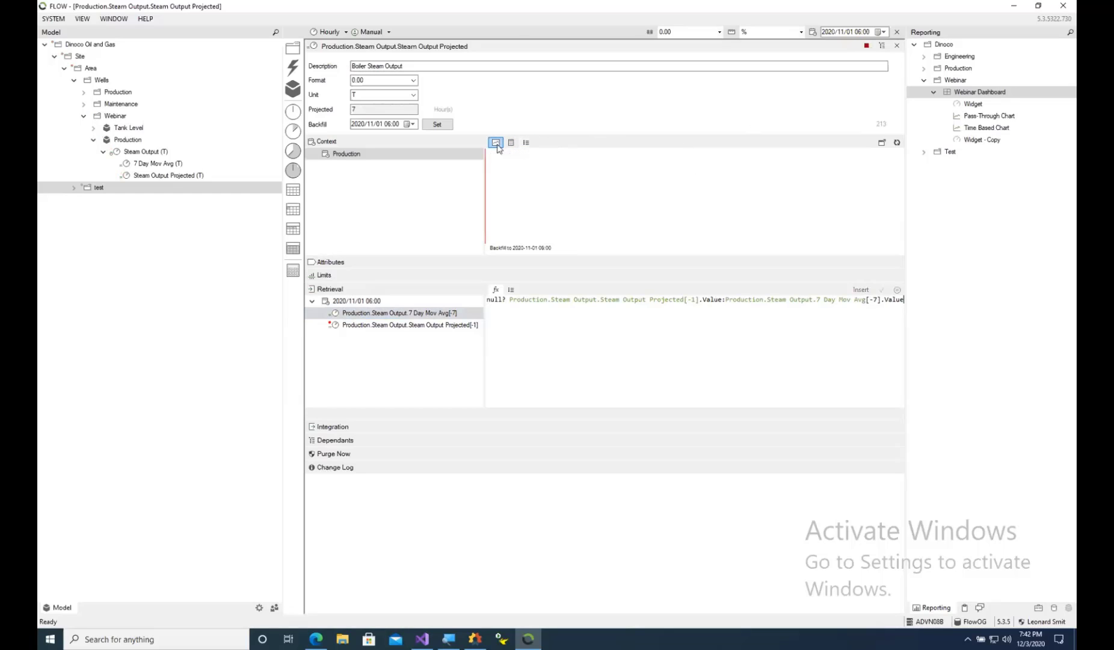
{"action": "left_click", "coordinate": [897, 143]}
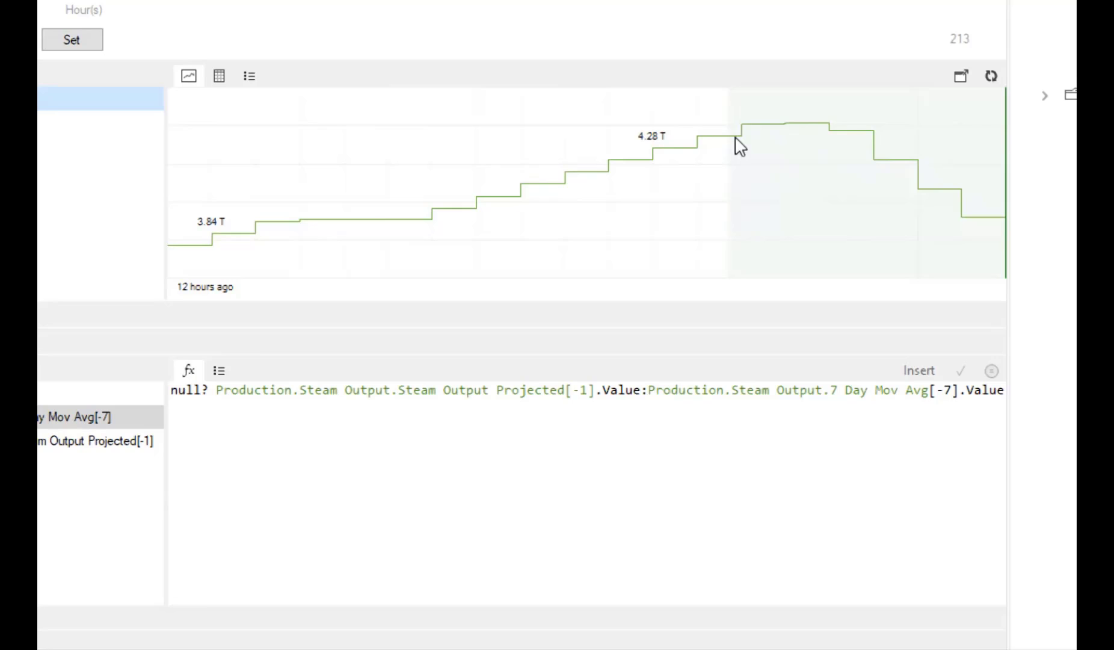
{"action": "mouse_move", "coordinate": [744, 133]}
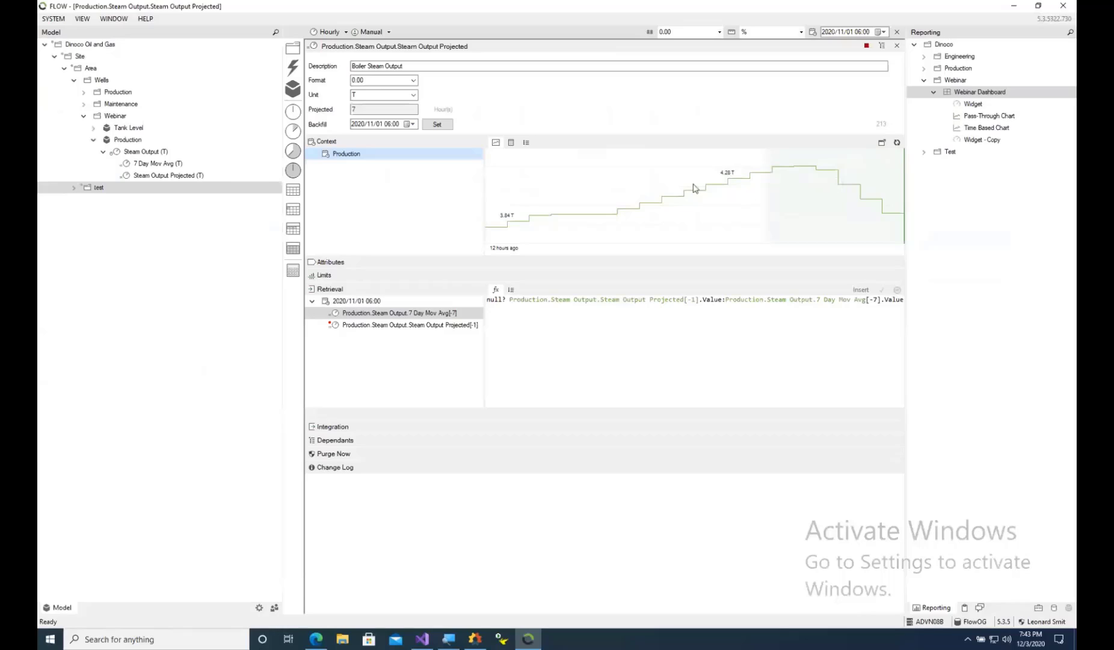
Create hourly STD and DTD aggregate measures from Steam Output Projected, keeping their default names
{"action": "left_click", "coordinate": [187, 177]}
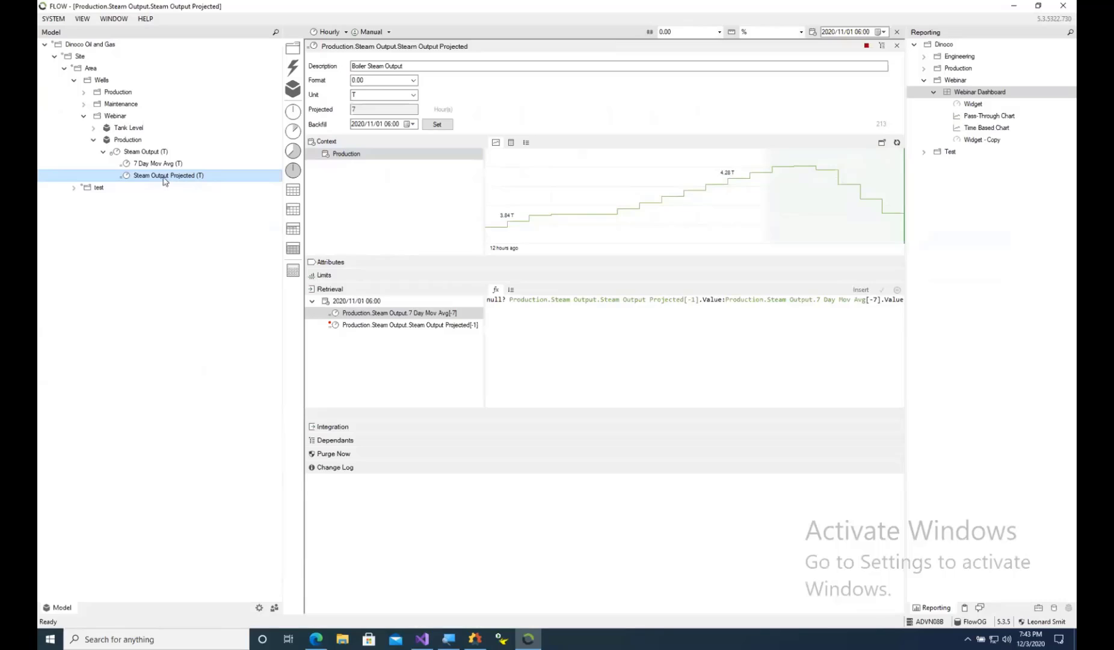
{"action": "left_click", "coordinate": [293, 131]}
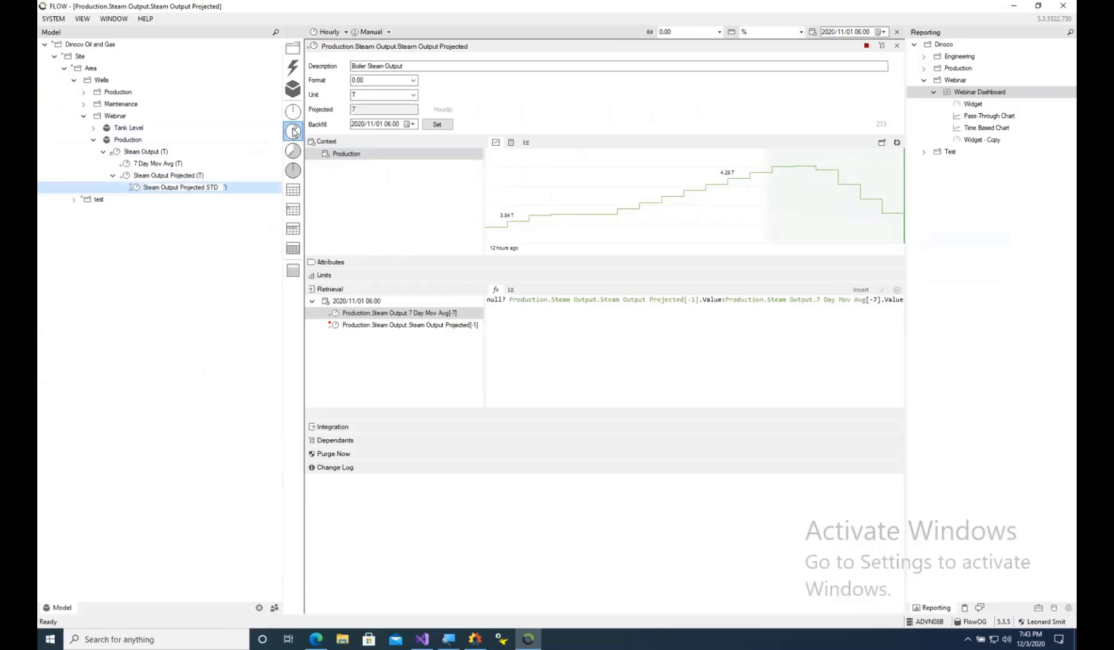
{"action": "left_click", "coordinate": [193, 199]}
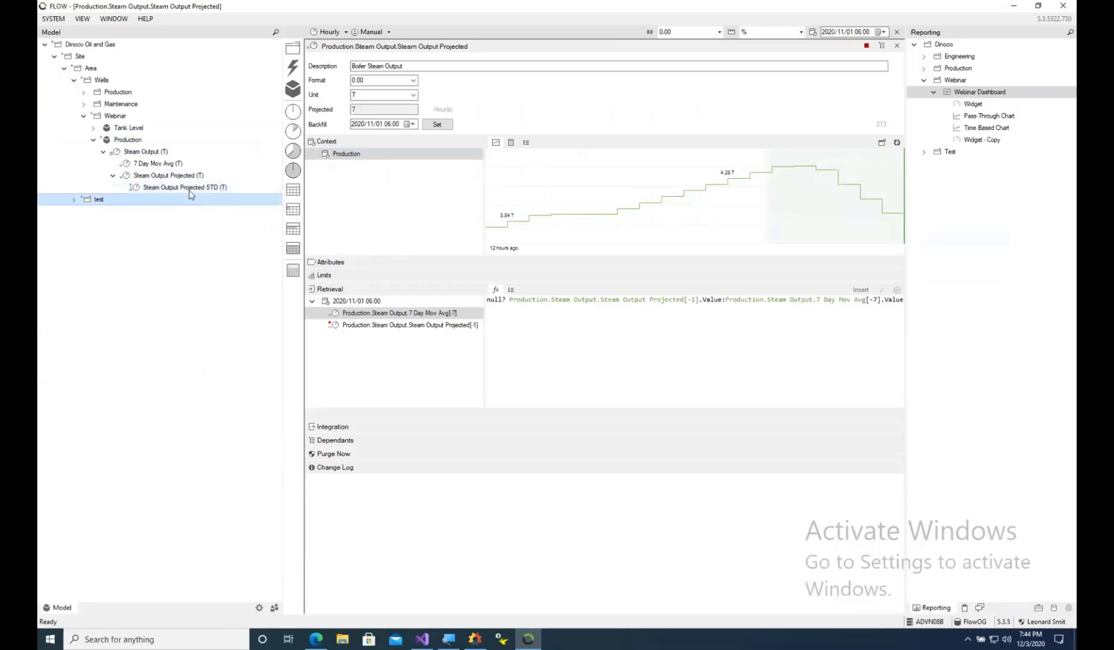
{"action": "left_click_drag", "start_coordinate": [167, 180], "coordinate": [294, 134]}
{"action": "left_click", "coordinate": [295, 134]}
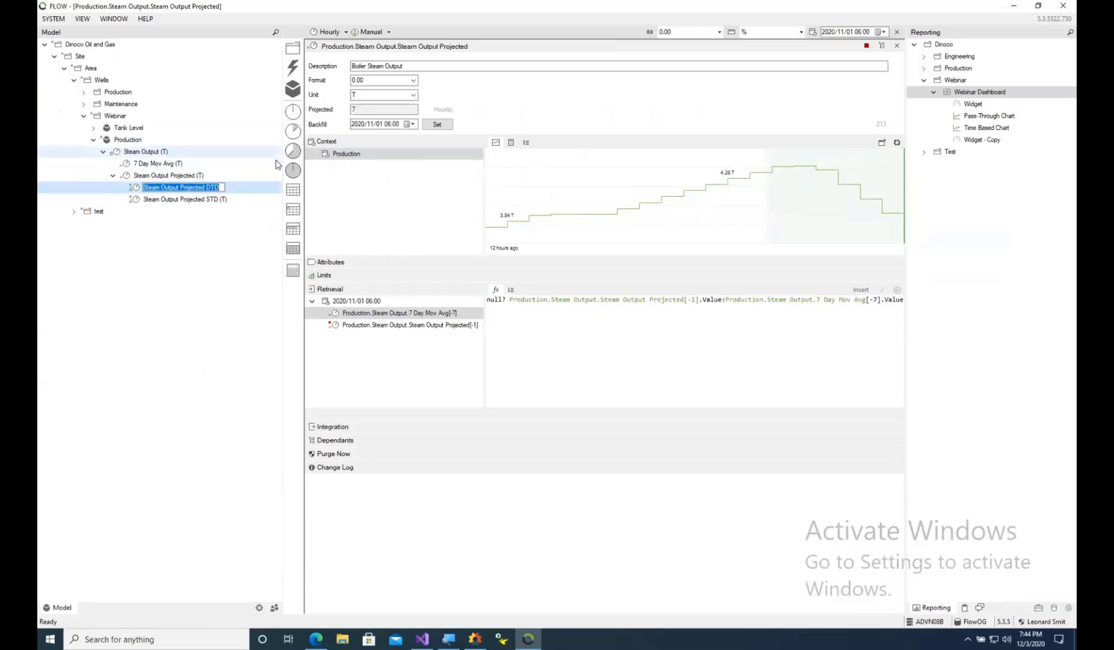
{"action": "left_click", "coordinate": [204, 211]}
Deploy the Steam Output Projected DTD and Steam Output Projected STD measures
{"action": "right_click", "coordinate": [174, 190]}
{"action": "left_click", "coordinate": [235, 207]}
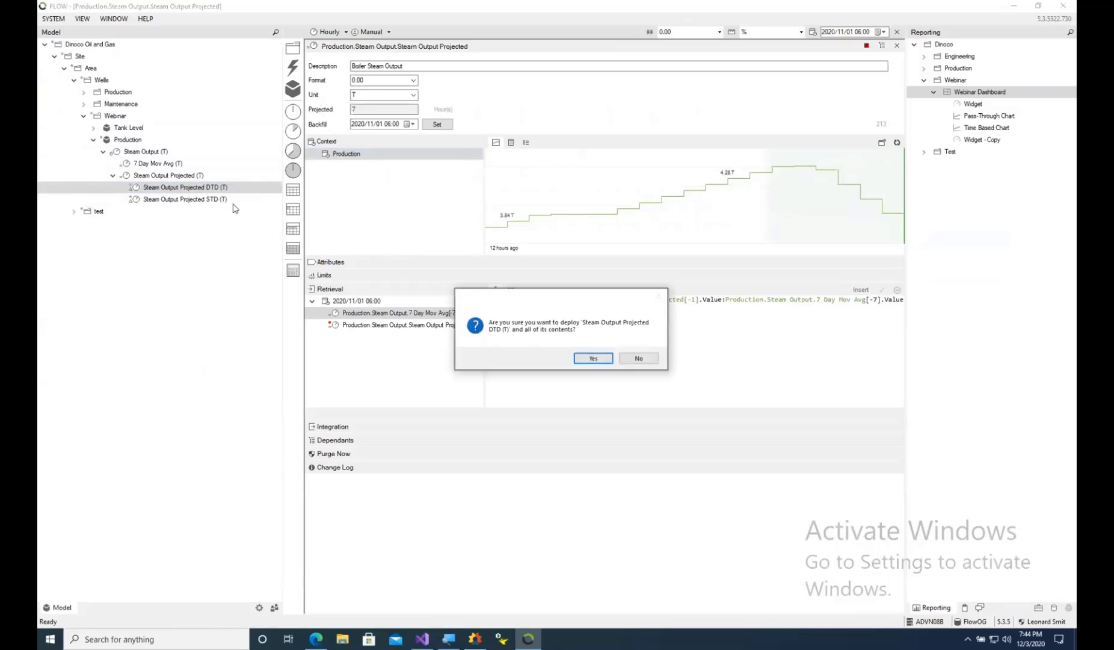
{"action": "left_click", "coordinate": [575, 356]}
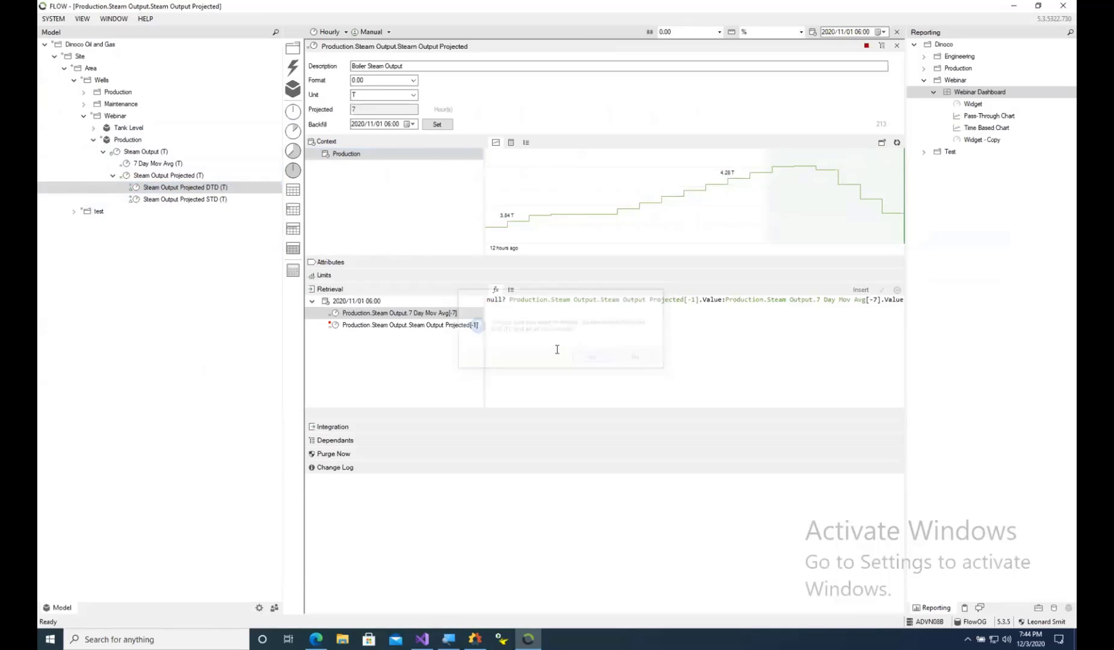
{"action": "right_click", "coordinate": [225, 199]}
{"action": "left_click", "coordinate": [228, 209]}
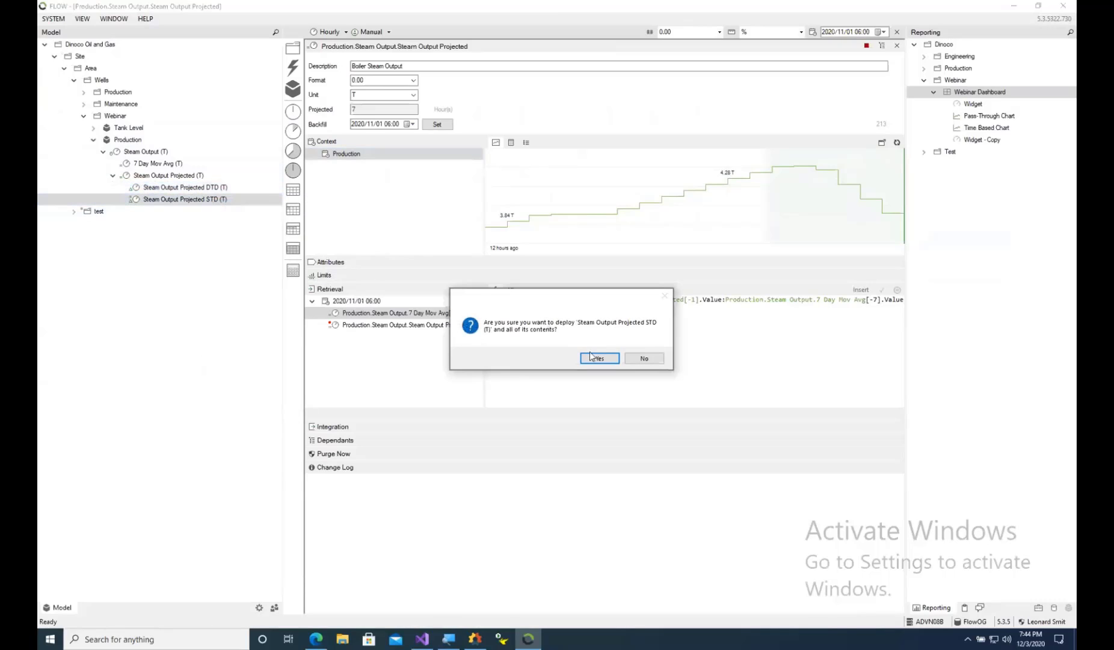
{"action": "left_click", "coordinate": [596, 355]}
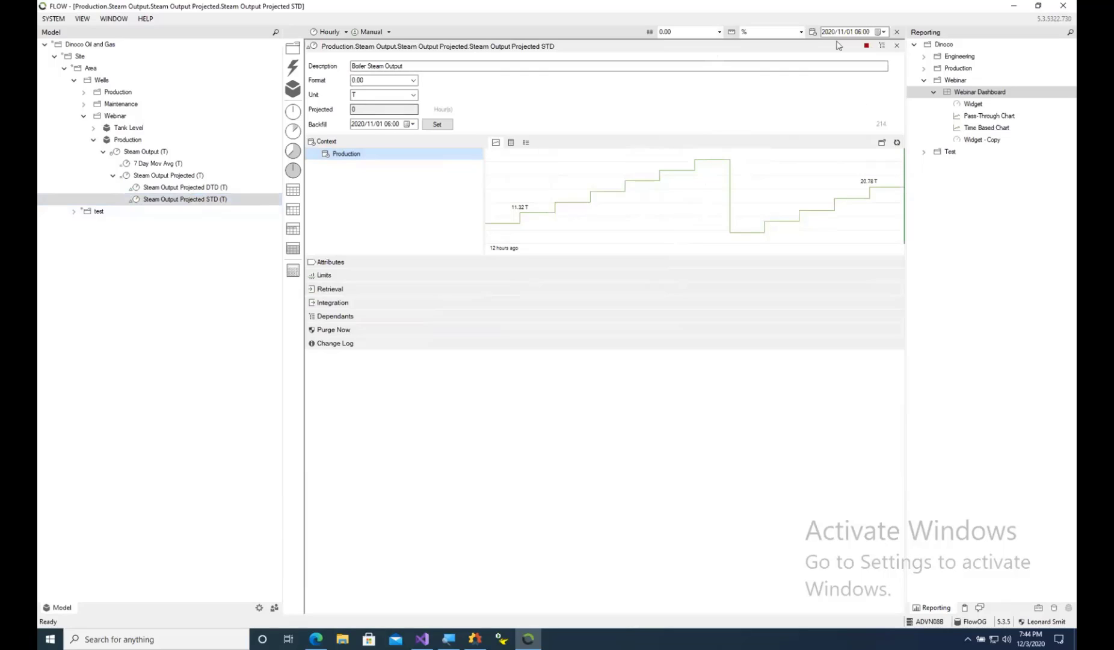
Undeploy Steam Output Projected STD, set its projection to 7 hours, redeploy it and refresh its trend
{"action": "left_click", "coordinate": [865, 46]}
{"action": "left_click", "coordinate": [357, 109]}
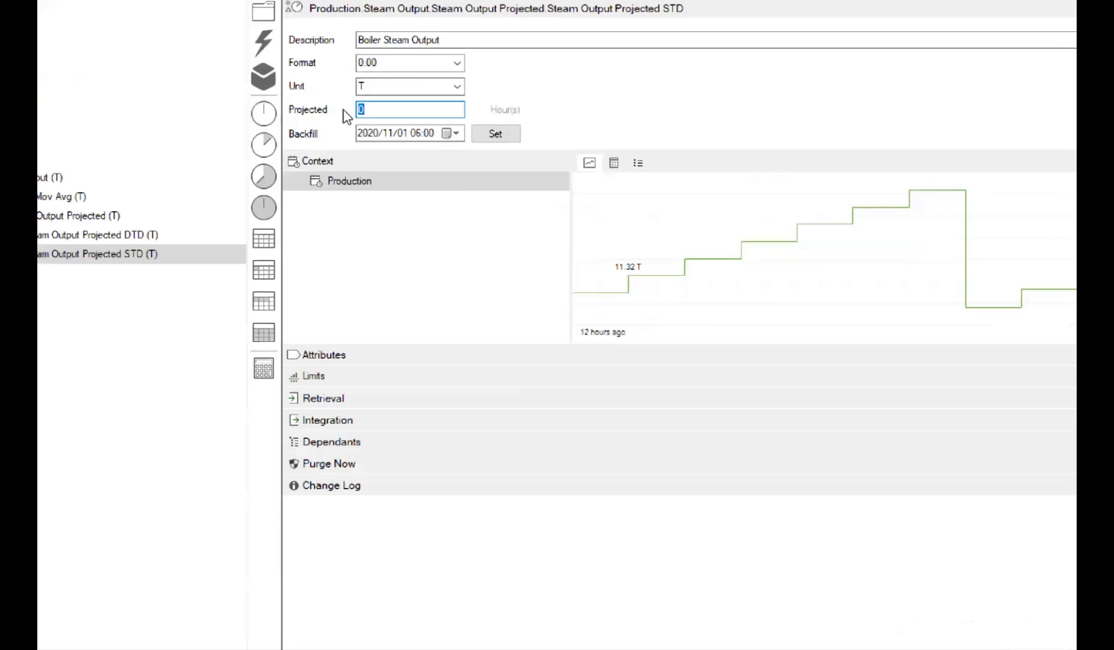
{"action": "type", "text": "7"}
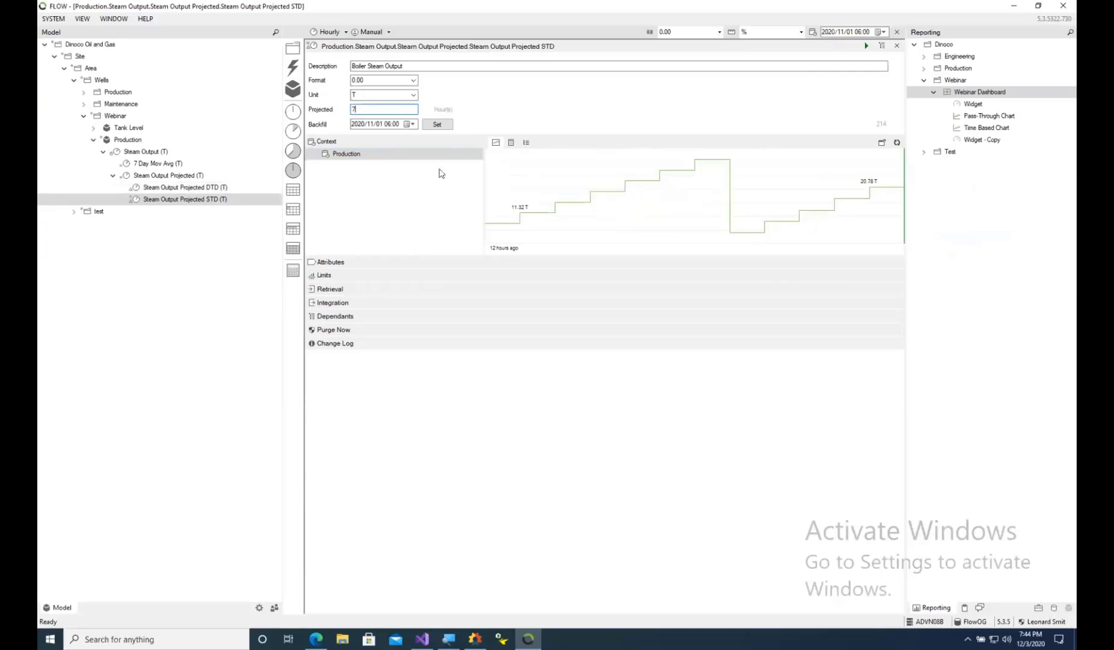
{"action": "left_click", "coordinate": [532, 277]}
{"action": "left_click", "coordinate": [866, 47]}
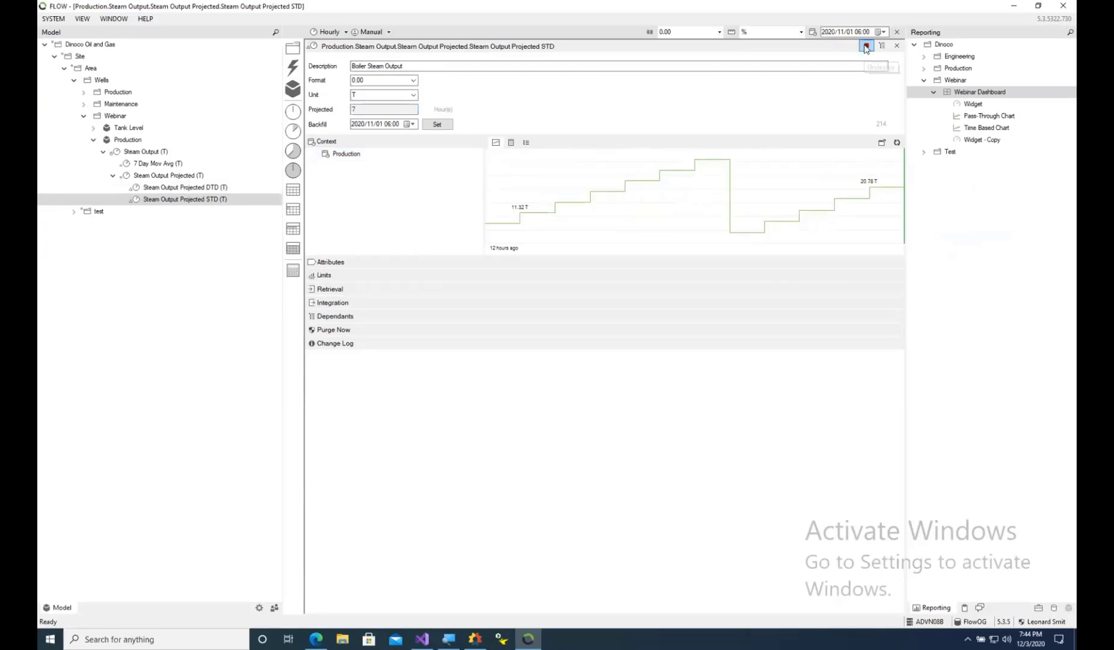
{"action": "left_click", "coordinate": [897, 142]}
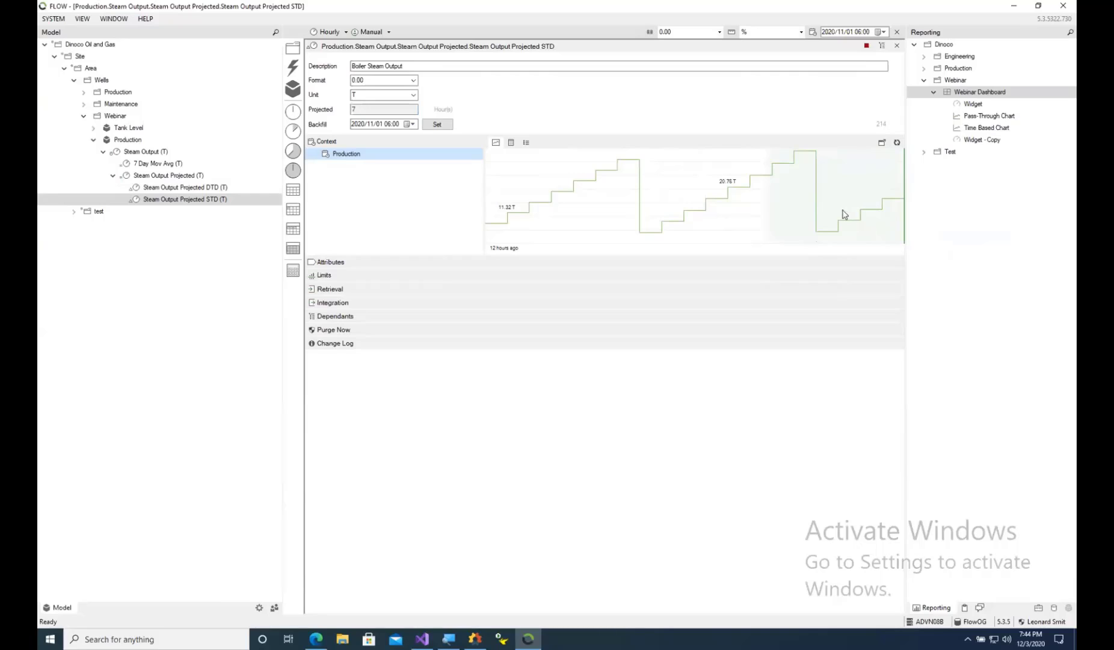
Set the projection of Steam Output Projected DTD to 7 hours, undeploying it first, and redeploy and refresh it
{"action": "left_click", "coordinate": [203, 188]}
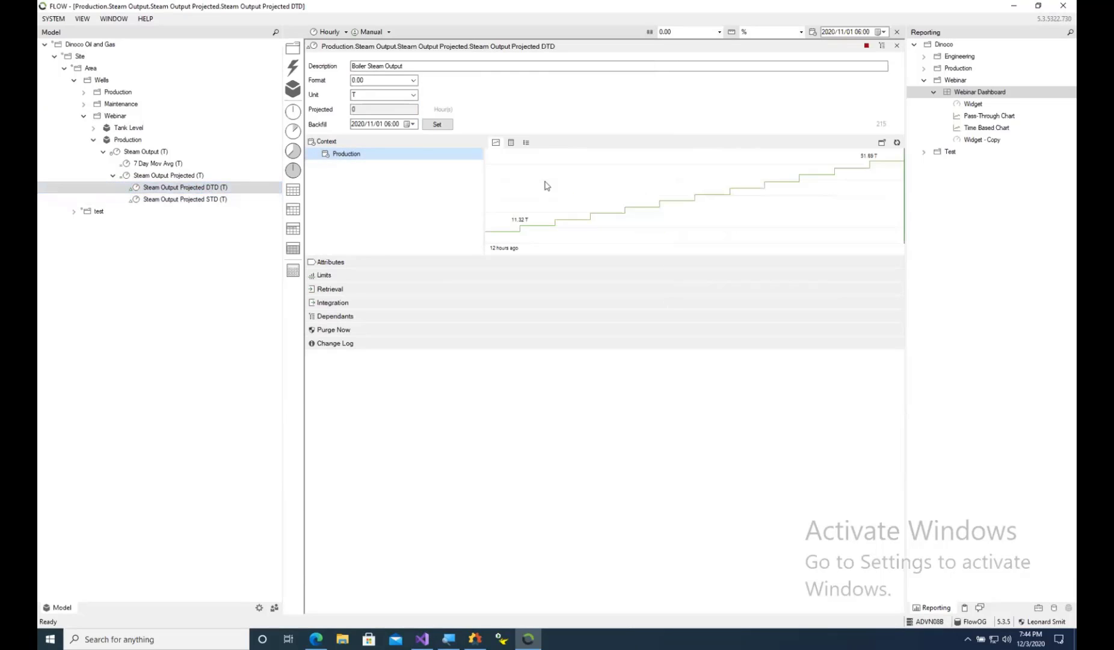
{"action": "left_click", "coordinate": [866, 45]}
{"action": "left_click", "coordinate": [361, 109]}
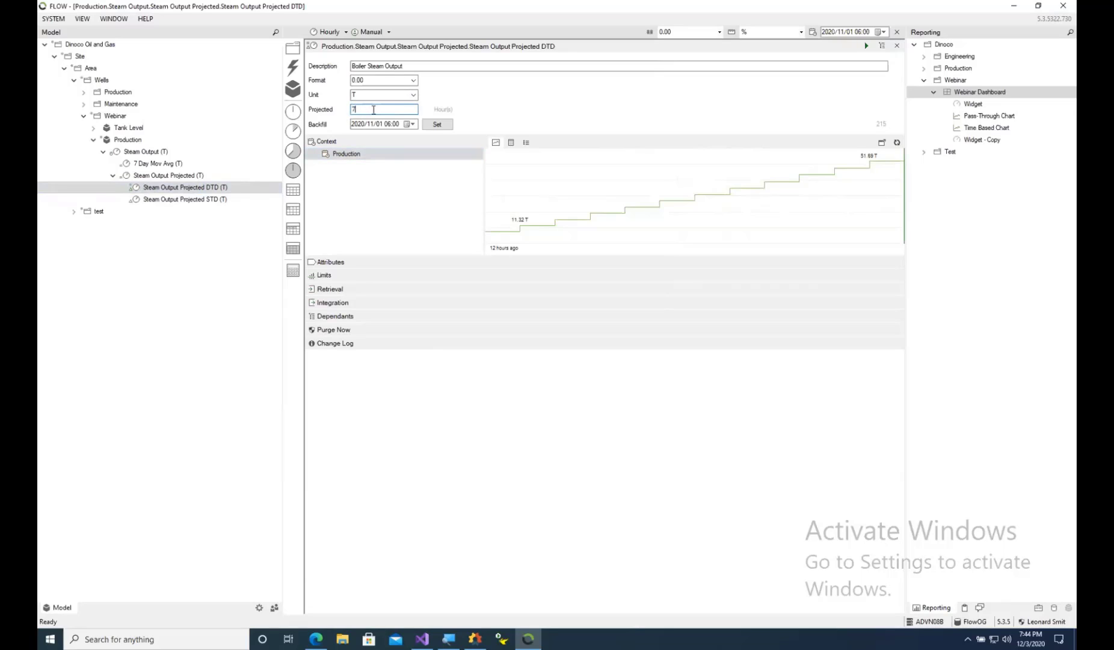
{"action": "left_click", "coordinate": [867, 46]}
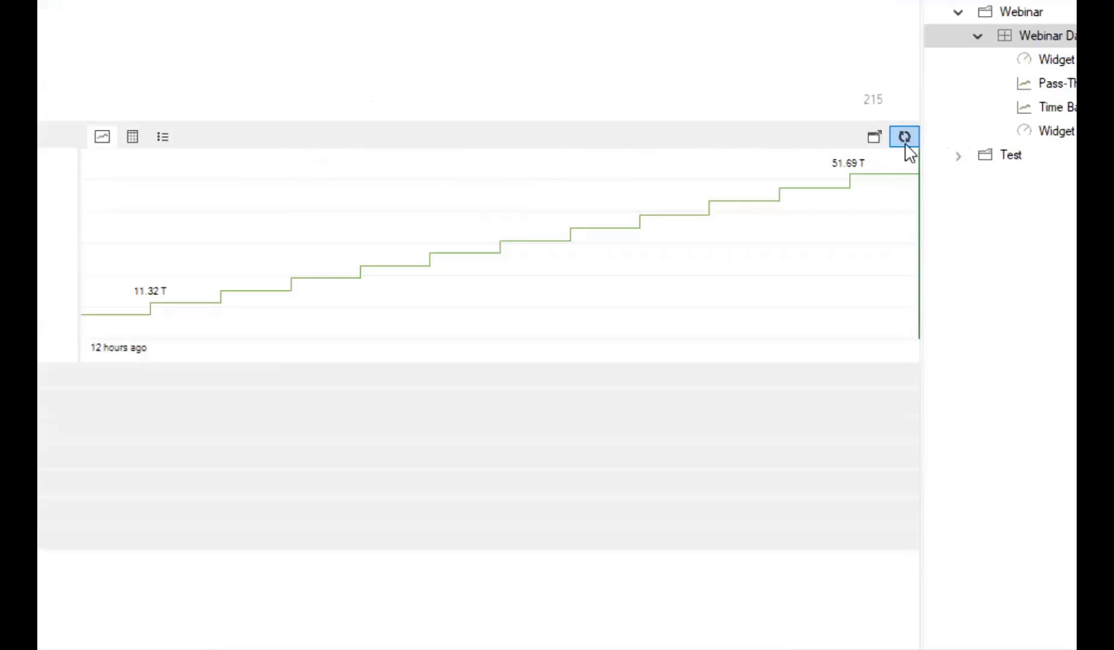
{"action": "left_click", "coordinate": [897, 142]}
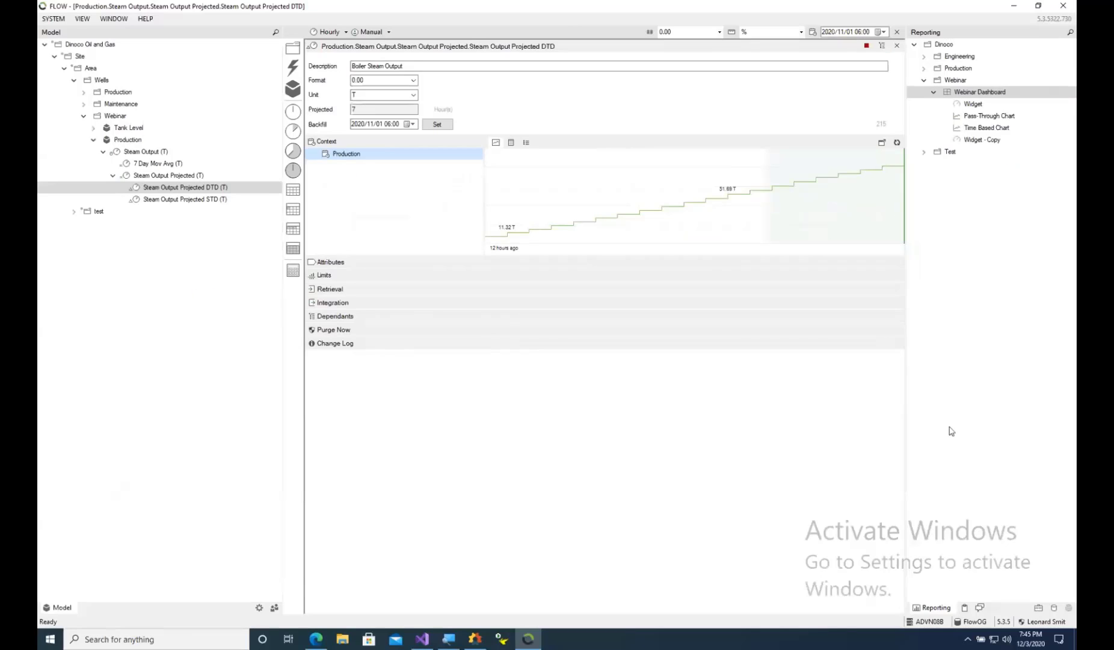
Add an hourly Time Based Chart beside Widget - Copy on the Webinar Dashboard and match its height to that widget
{"action": "double_click", "coordinate": [966, 93]}
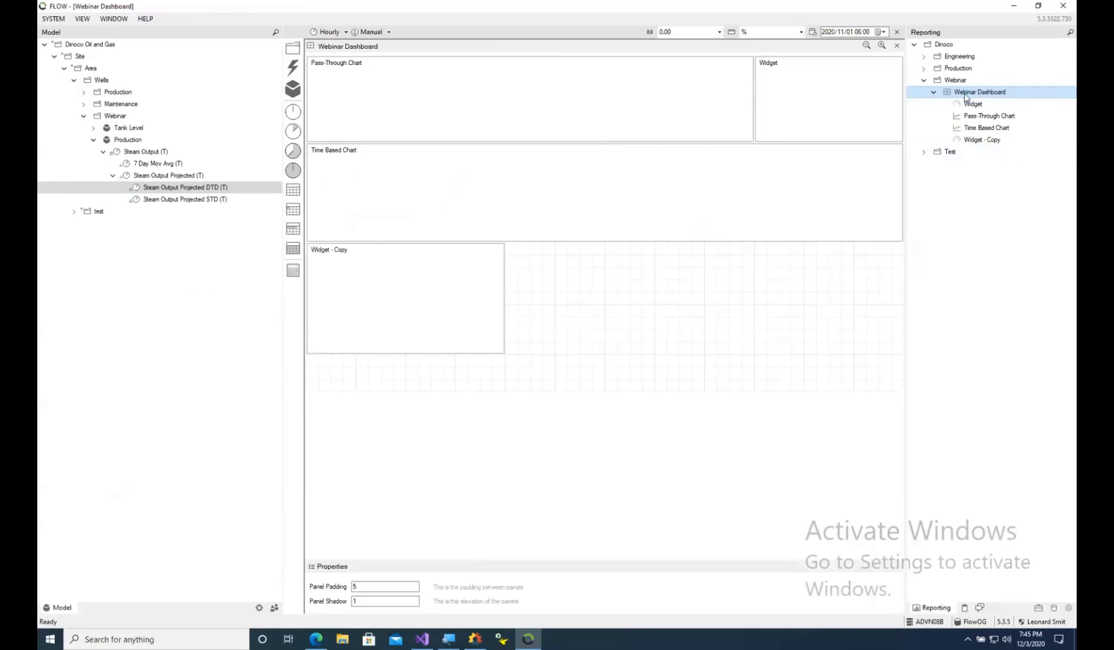
{"action": "right_click", "coordinate": [514, 252]}
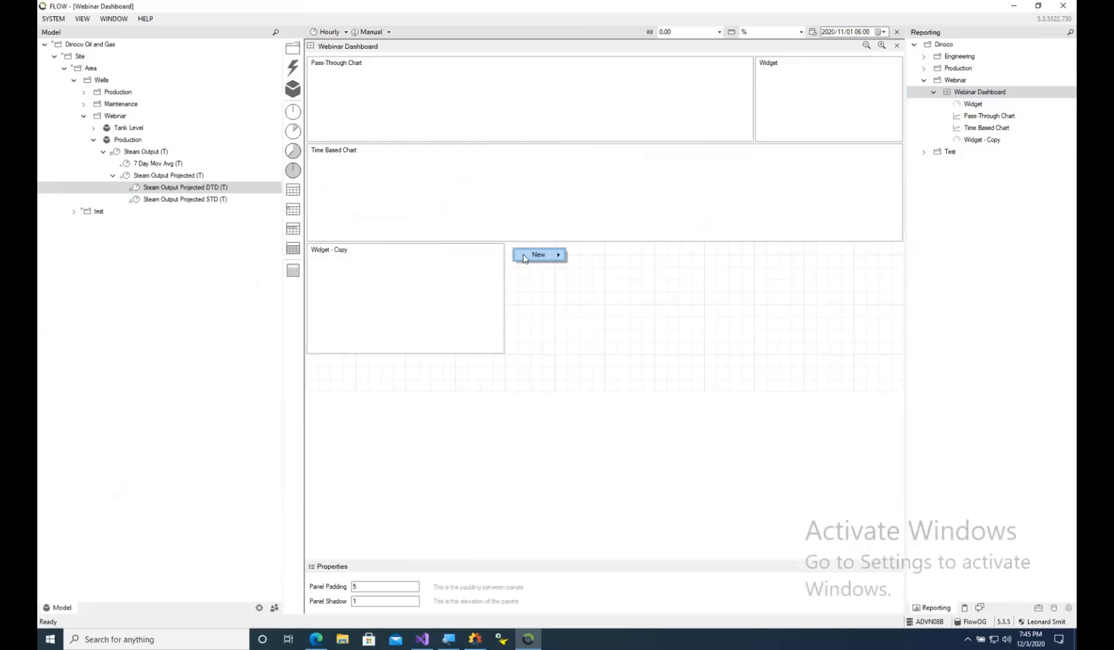
{"action": "mouse_move", "coordinate": [528, 255]}
{"action": "mouse_move", "coordinate": [634, 380]}
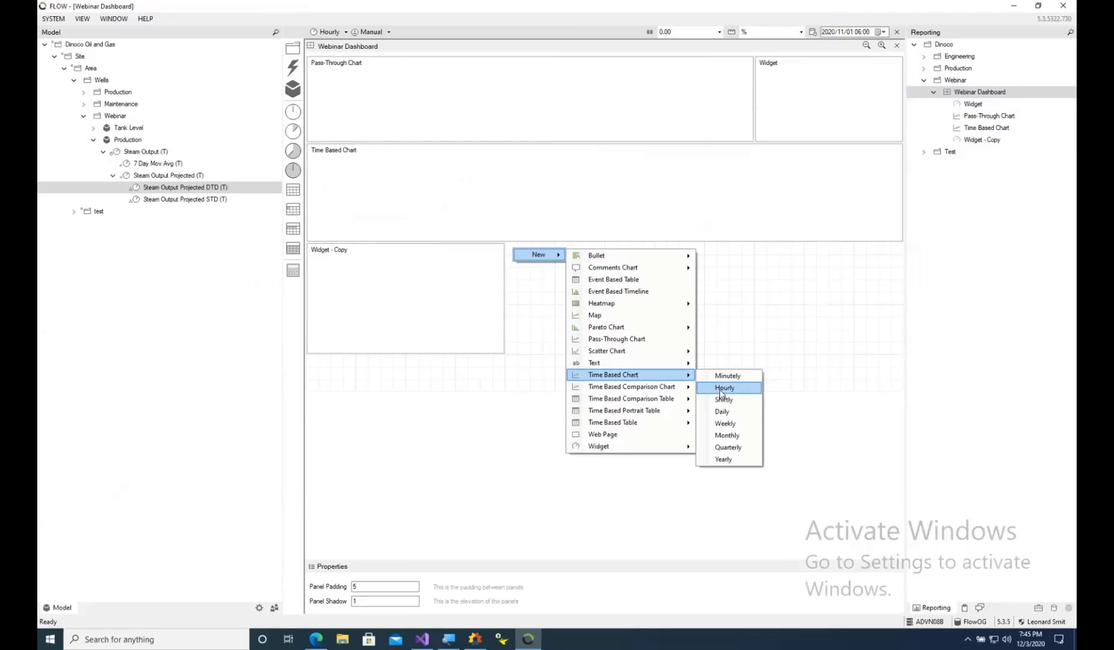
{"action": "left_click", "coordinate": [723, 388]}
{"action": "left_click_drag", "start_coordinate": [700, 390], "coordinate": [703, 354]}
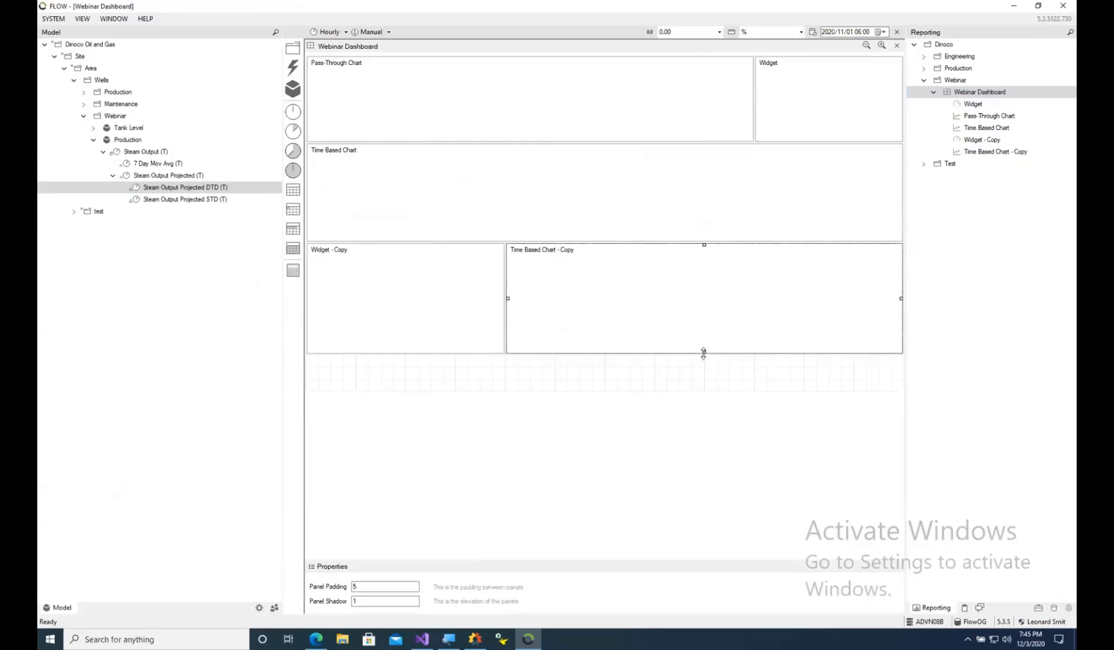
Open the new chart's series configuration and add Steam Output Projected DTD to its axis
{"action": "double_click", "coordinate": [641, 288]}
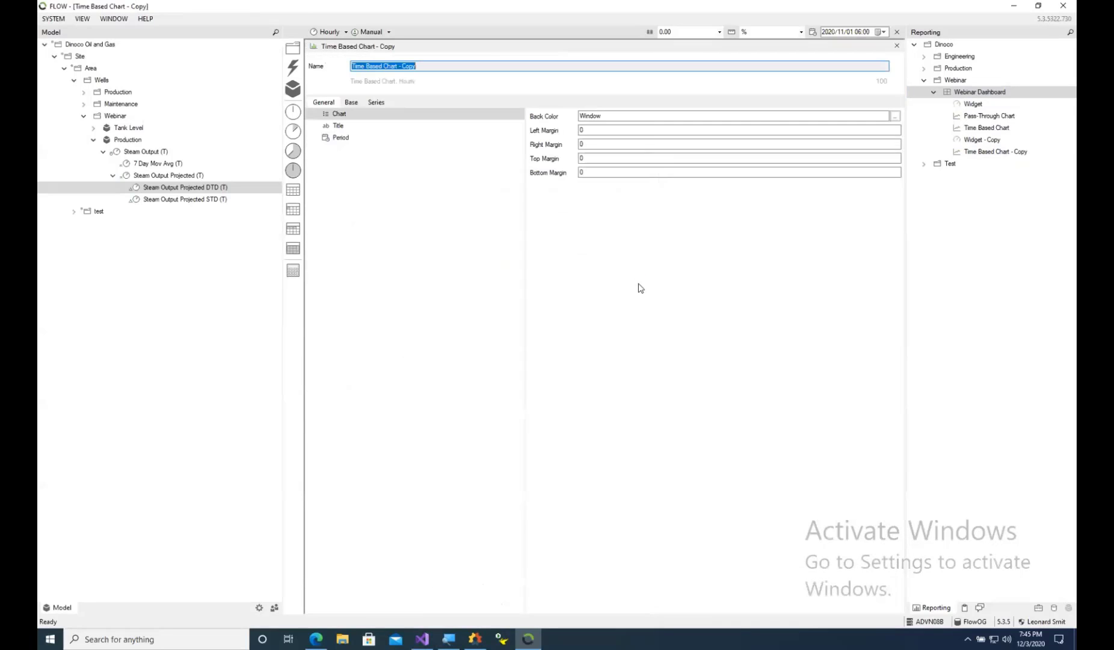
{"action": "left_click", "coordinate": [376, 103]}
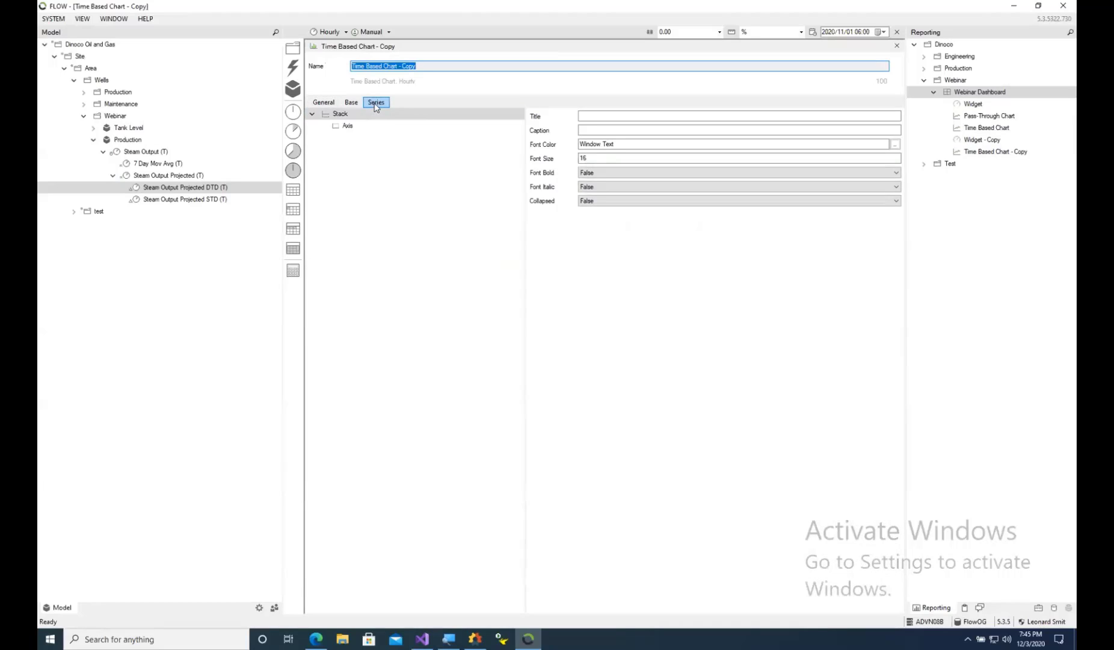
{"action": "left_click", "coordinate": [165, 189]}
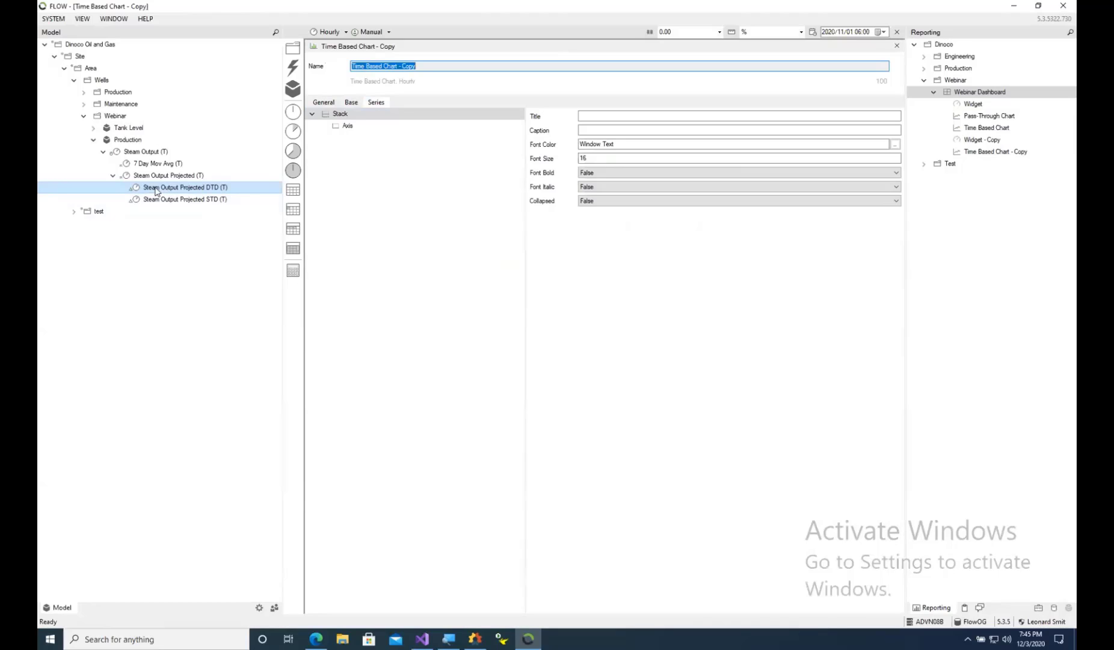
{"action": "left_click_drag", "start_coordinate": [155, 192], "coordinate": [349, 126]}
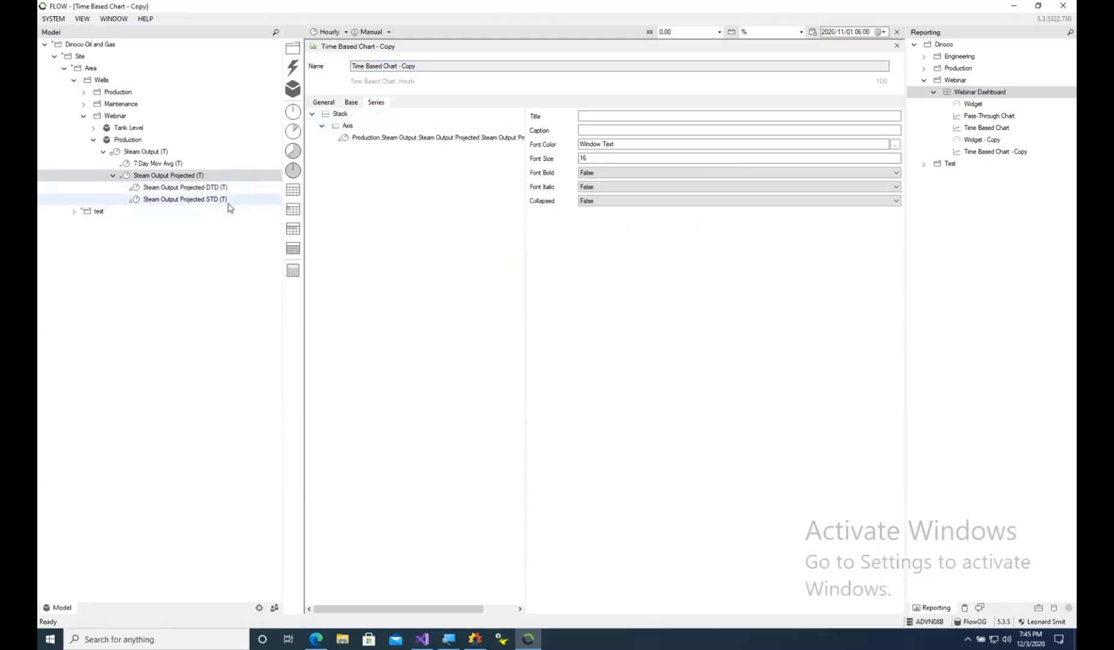
Create hourly STD and DTD aggregate measures from Steam Output, keeping their default names
{"action": "left_click", "coordinate": [154, 152]}
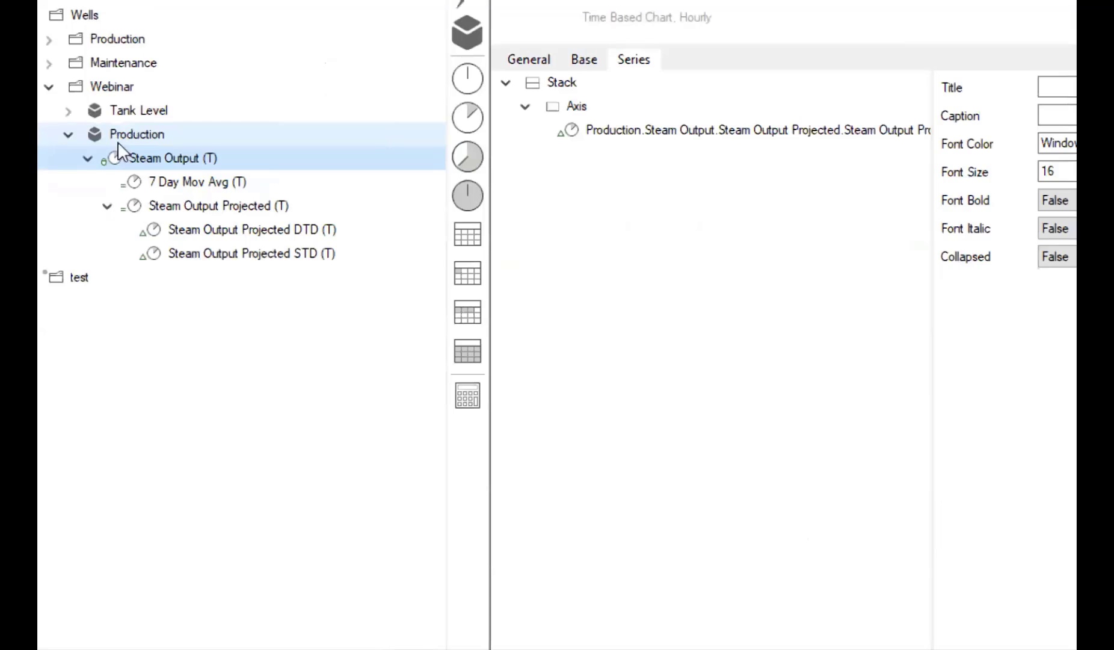
{"action": "left_click_drag", "start_coordinate": [141, 155], "coordinate": [475, 115]}
{"action": "left_click", "coordinate": [173, 206]}
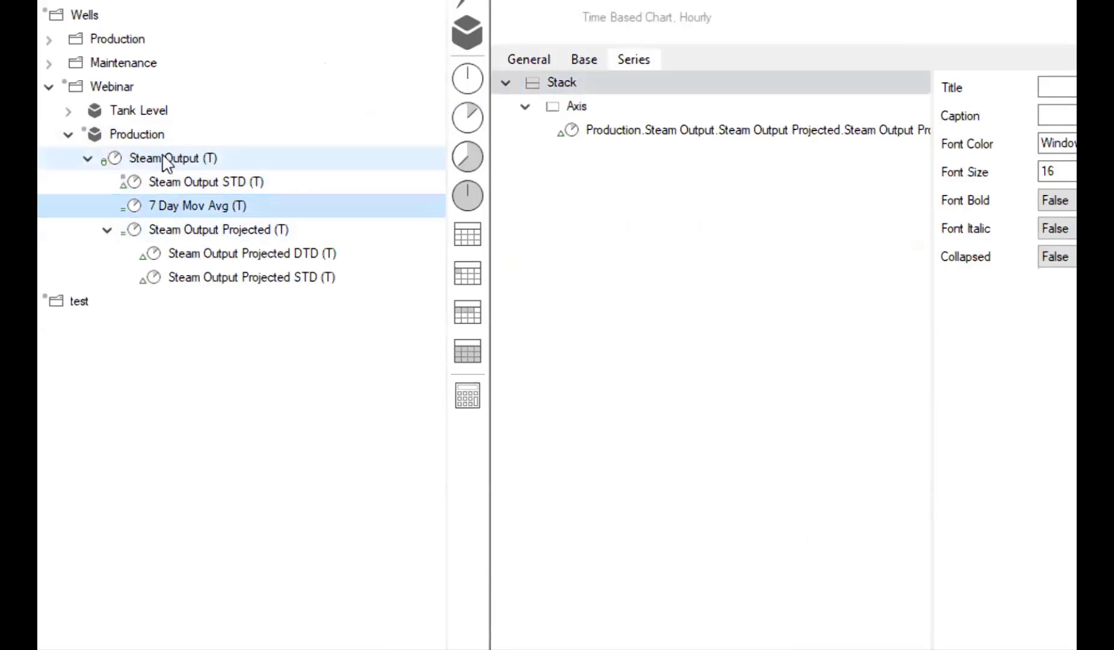
{"action": "left_click", "coordinate": [152, 158]}
{"action": "left_click_drag", "start_coordinate": [152, 157], "coordinate": [467, 155]}
{"action": "key", "text": "Return"}
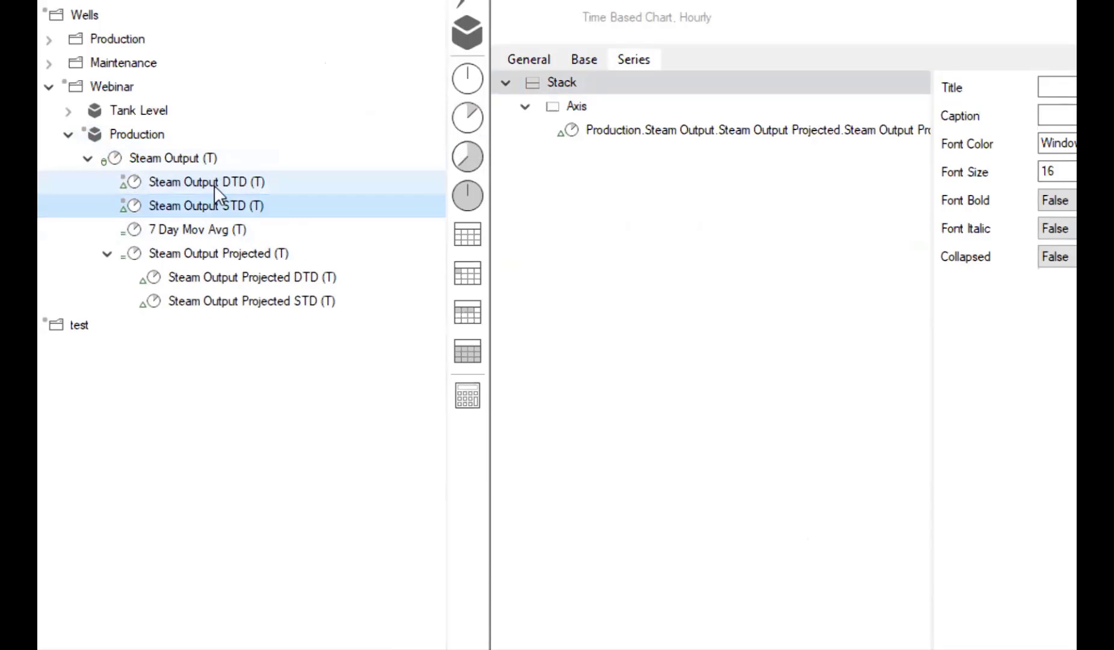
Deploy the Steam Output DTD and Steam Output STD measures
{"action": "right_click", "coordinate": [216, 184]}
{"action": "left_click", "coordinate": [242, 196]}
{"action": "left_click", "coordinate": [995, 559]}
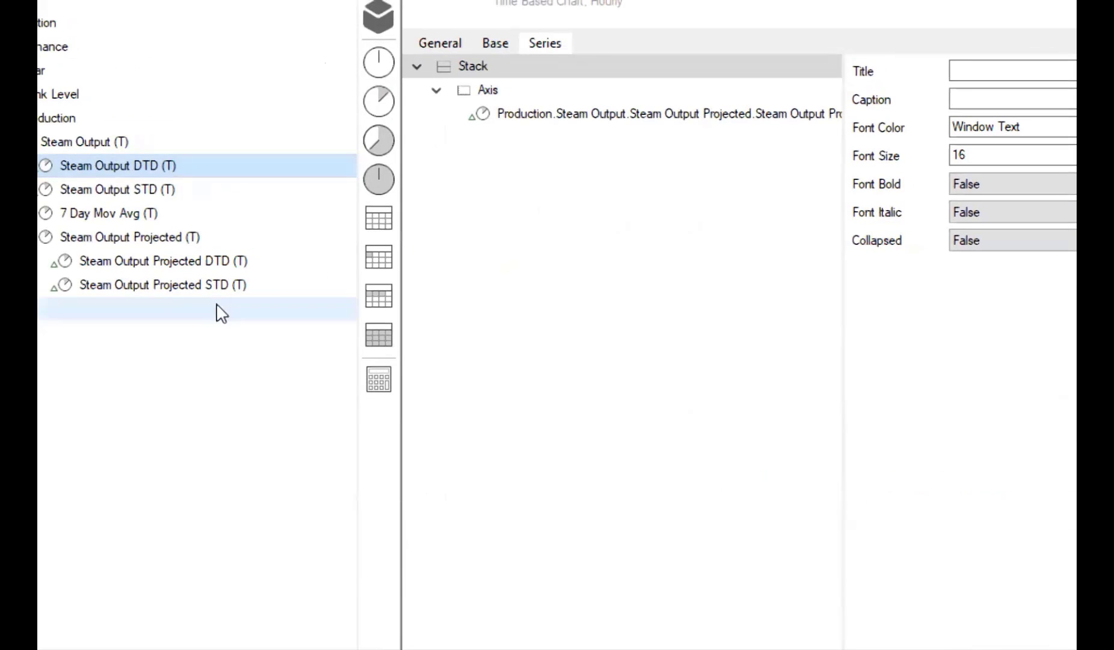
{"action": "right_click", "coordinate": [198, 191]}
{"action": "right_click", "coordinate": [95, 188]}
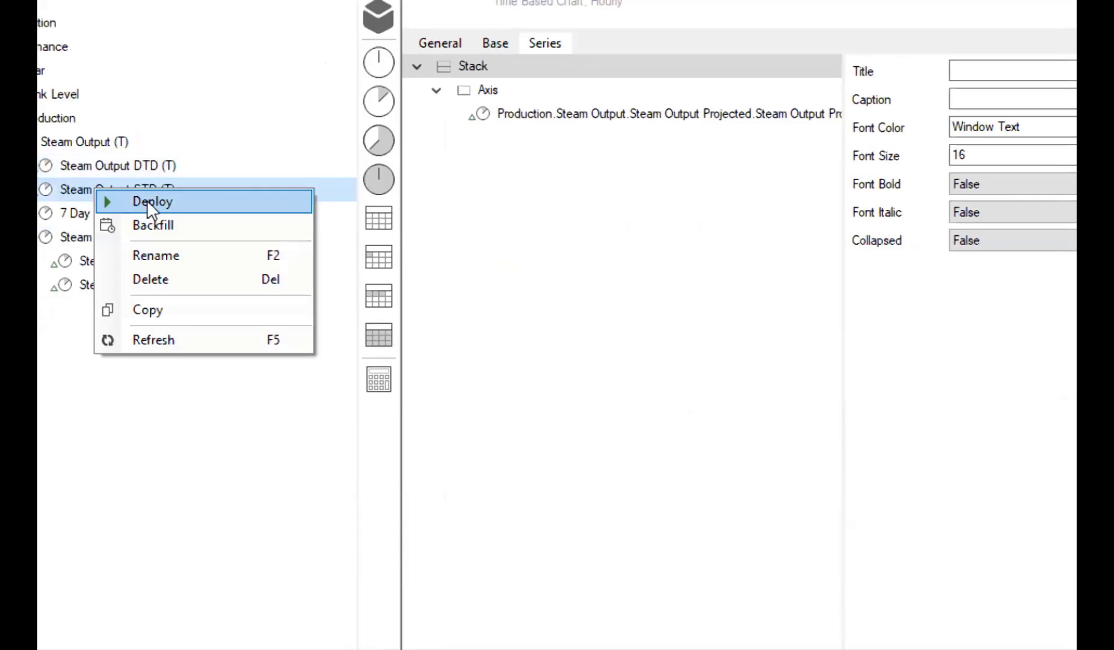
{"action": "left_click", "coordinate": [149, 204]}
{"action": "left_click", "coordinate": [951, 548]}
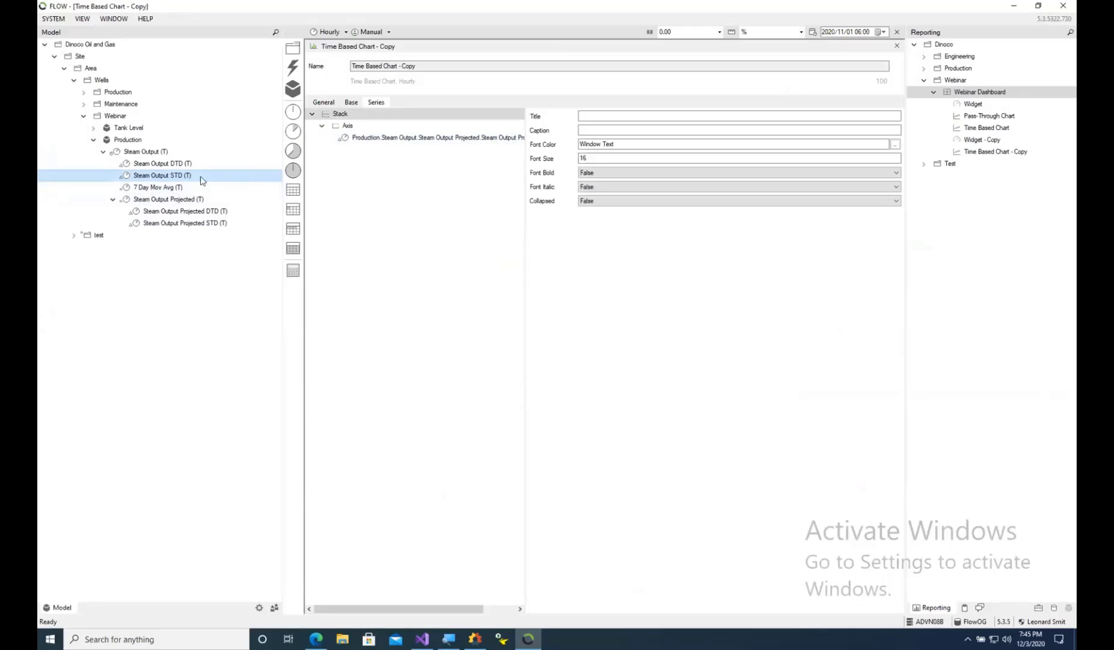
Add Steam Output DTD as a second series on the chart's axis
{"action": "left_click_drag", "start_coordinate": [276, 148], "coordinate": [347, 129]}
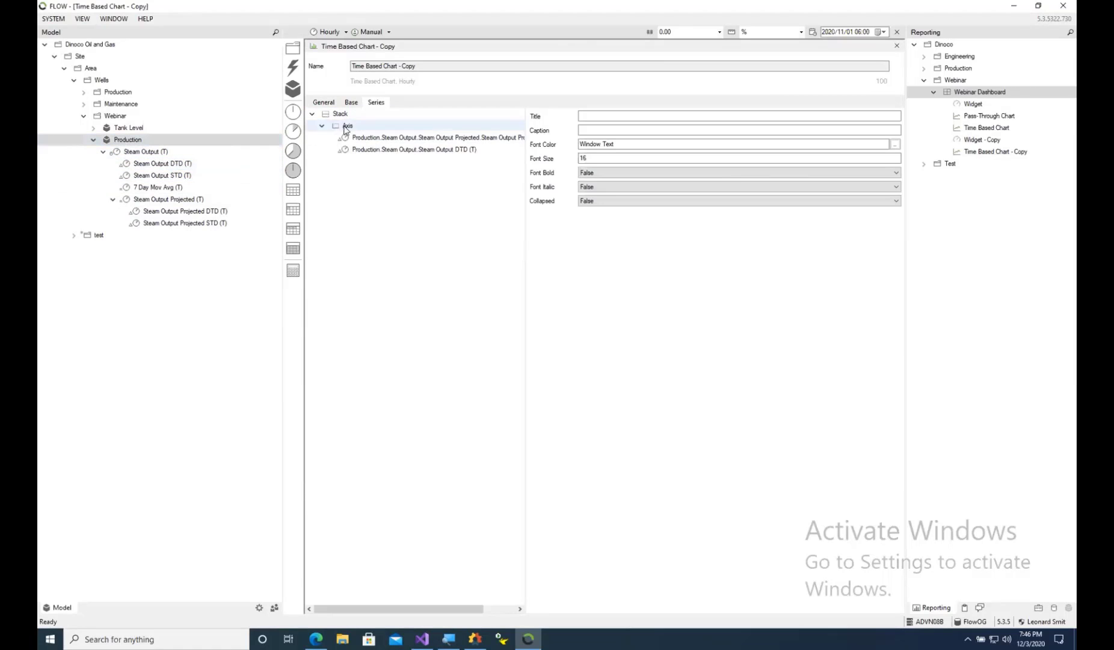
Change the Steam Output DTD series to the Column type
{"action": "left_click", "coordinate": [367, 151]}
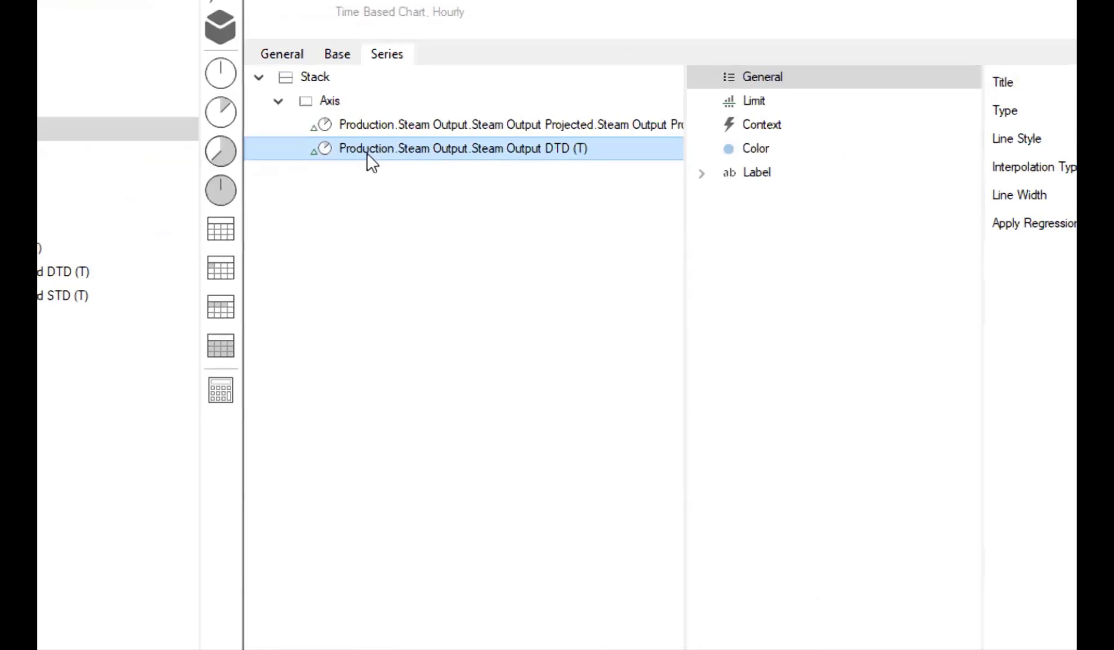
{"action": "left_click", "coordinate": [1016, 131]}
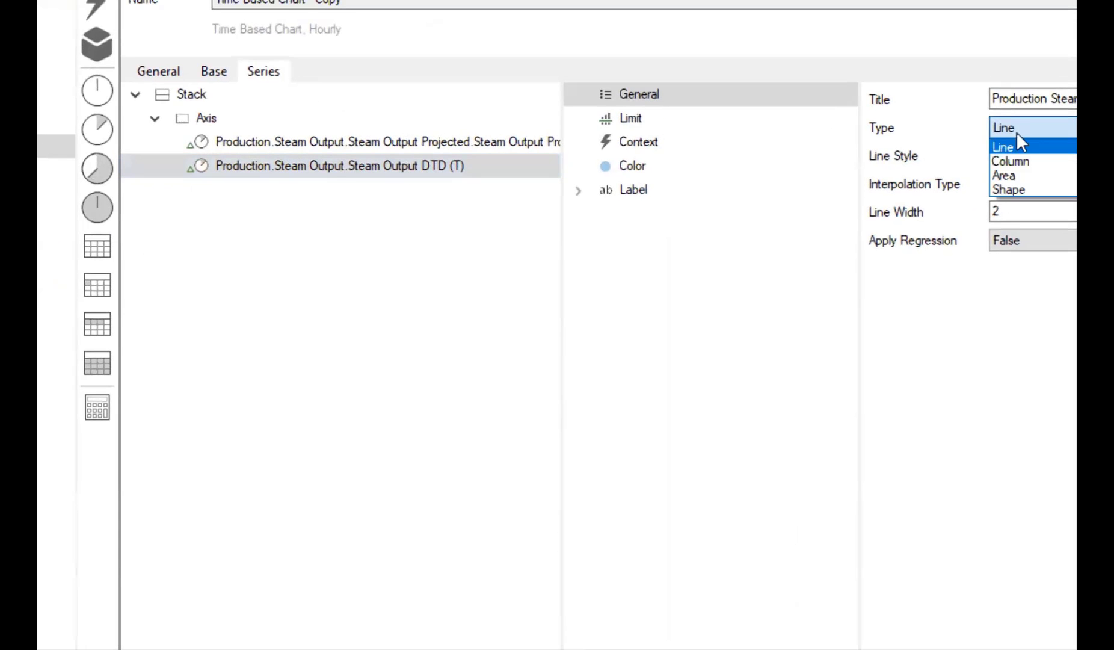
{"action": "left_click", "coordinate": [1016, 157]}
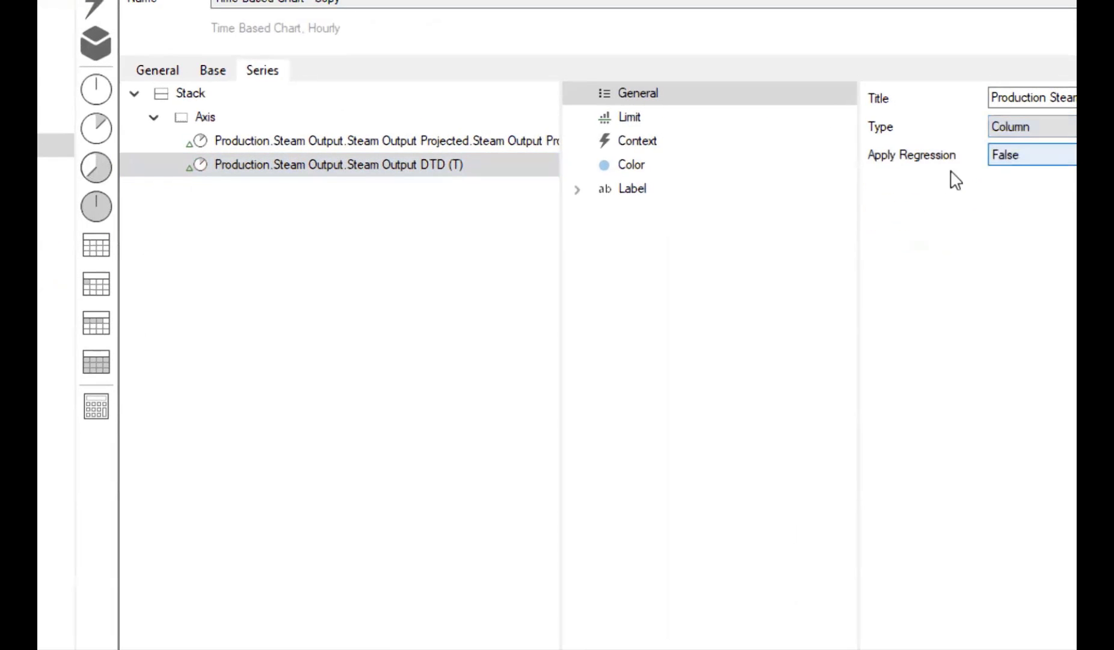
Set the label display of the Steam Output Projected DTD series to Last
{"action": "left_click", "coordinate": [370, 139]}
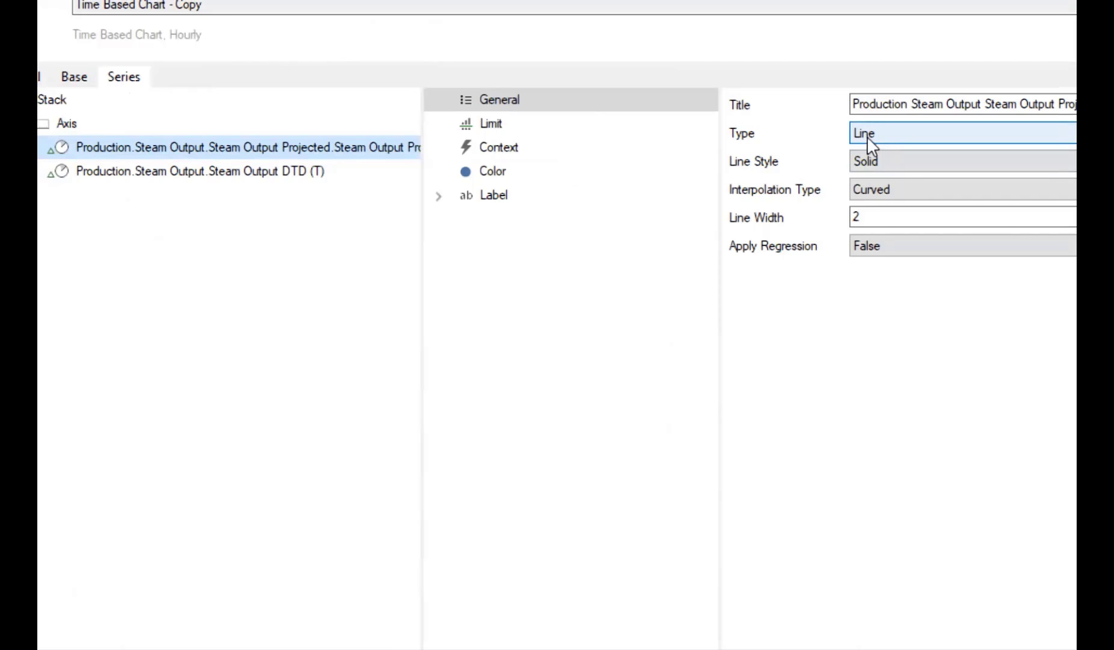
{"action": "left_click", "coordinate": [441, 202]}
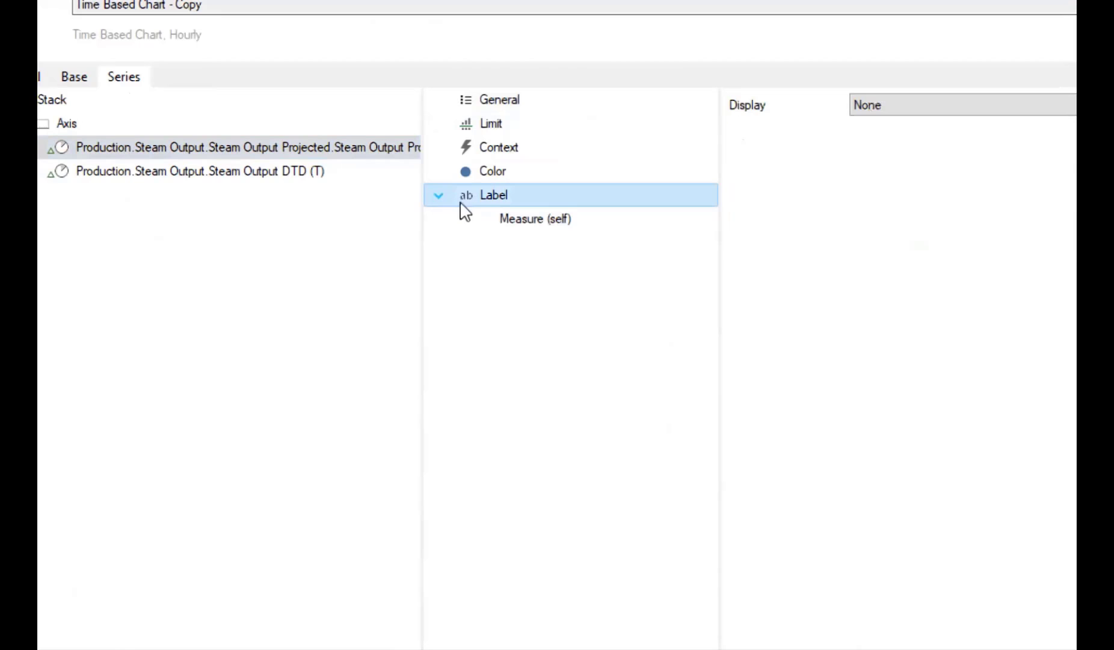
{"action": "left_click", "coordinate": [527, 232]}
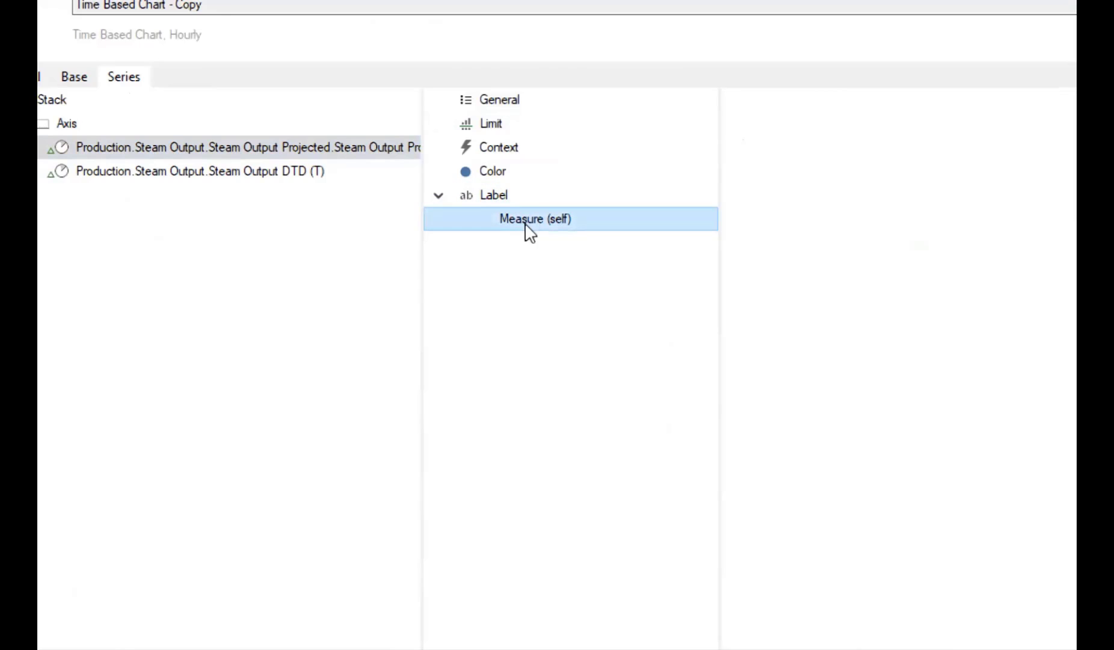
{"action": "left_click", "coordinate": [496, 194]}
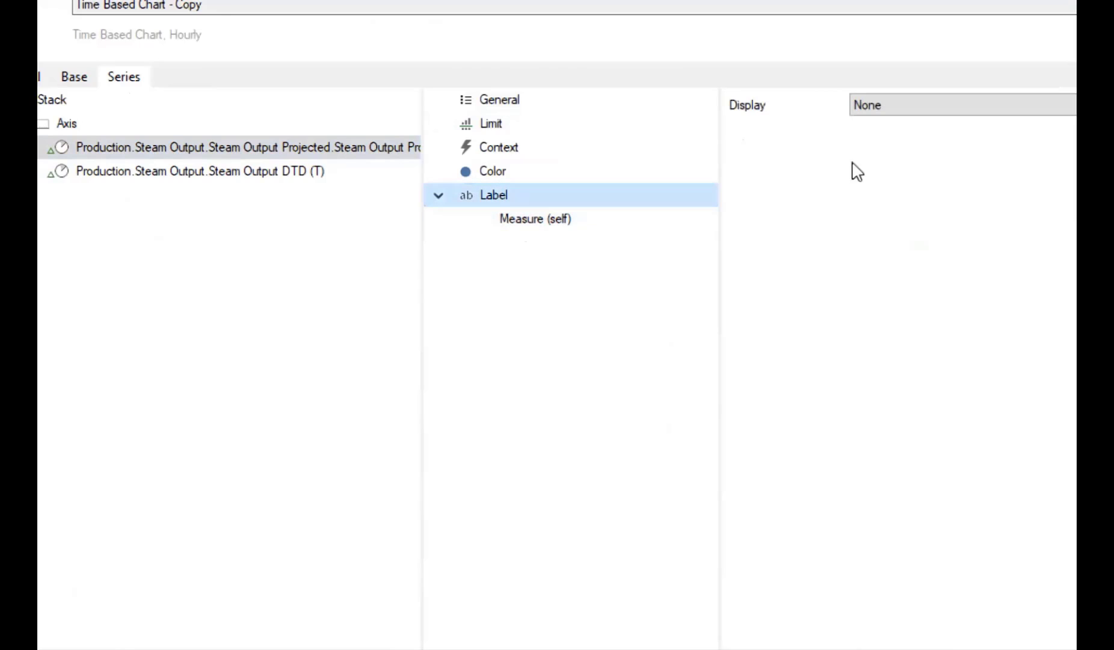
{"action": "left_click", "coordinate": [918, 110]}
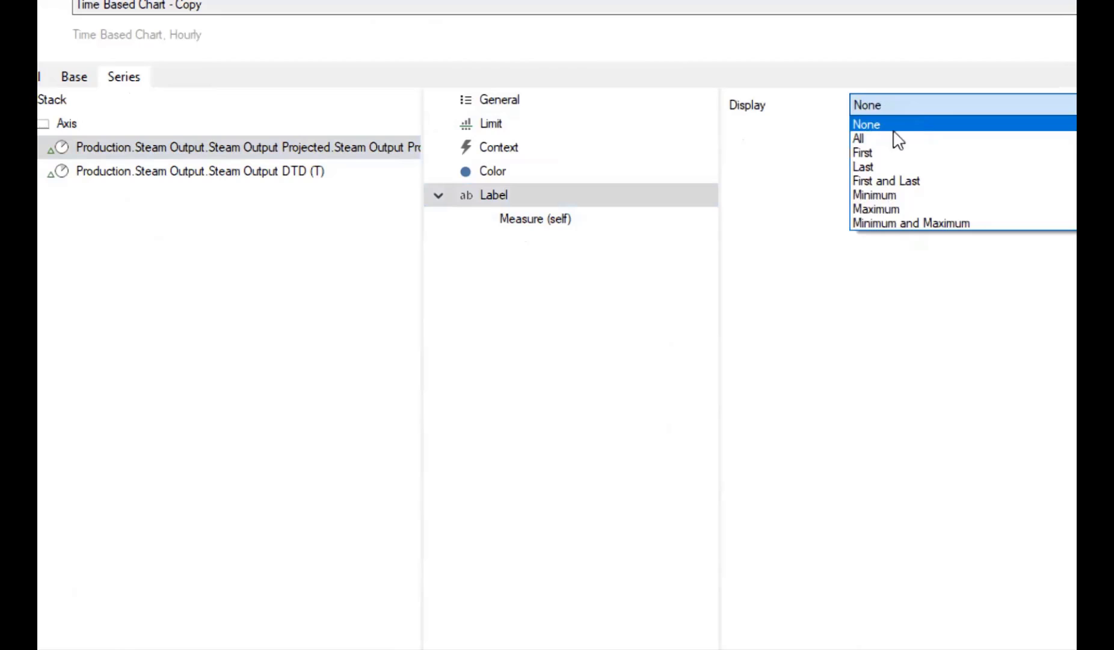
{"action": "left_click", "coordinate": [873, 171]}
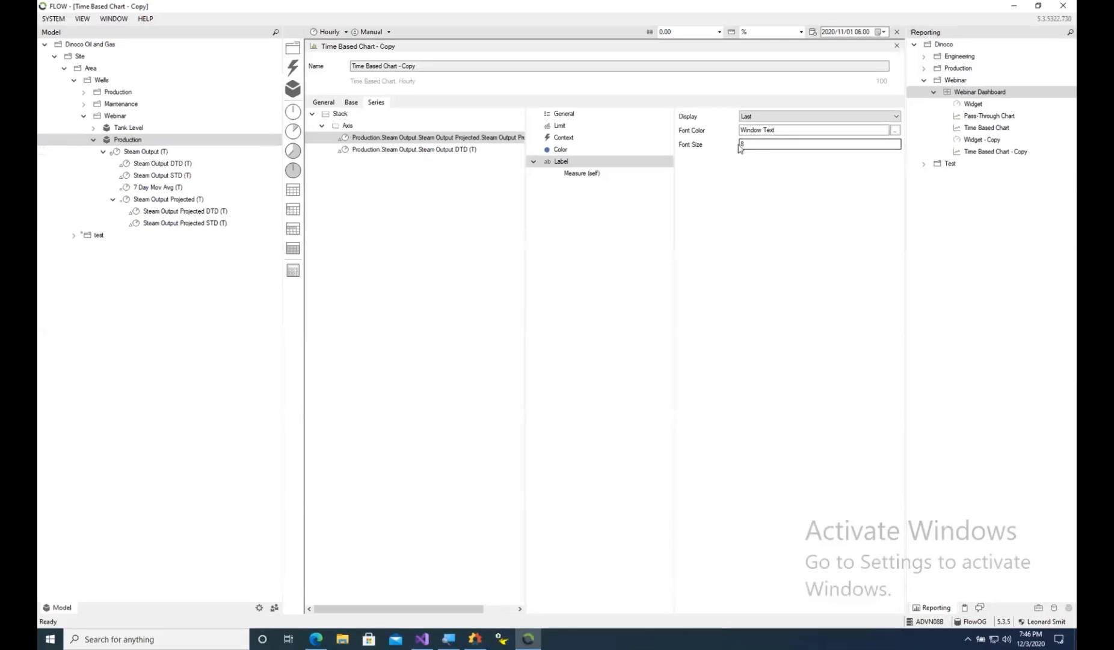
Set the chart's period to Start of Interval to End of Interval
{"action": "left_click", "coordinate": [350, 103]}
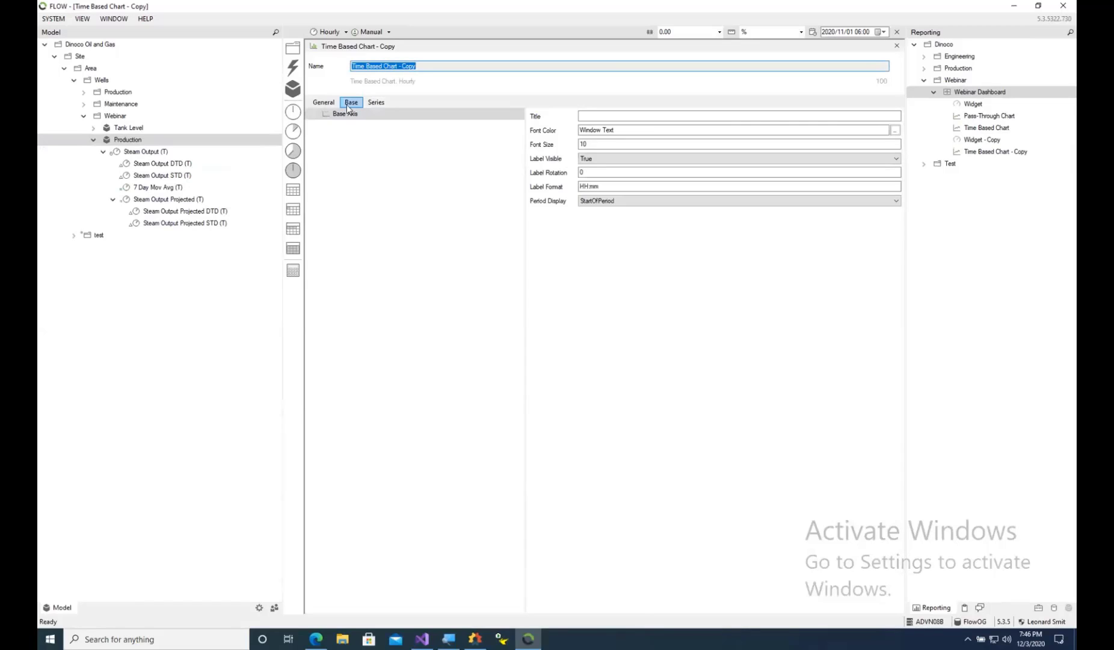
{"action": "left_click", "coordinate": [324, 102]}
{"action": "left_click", "coordinate": [340, 137]}
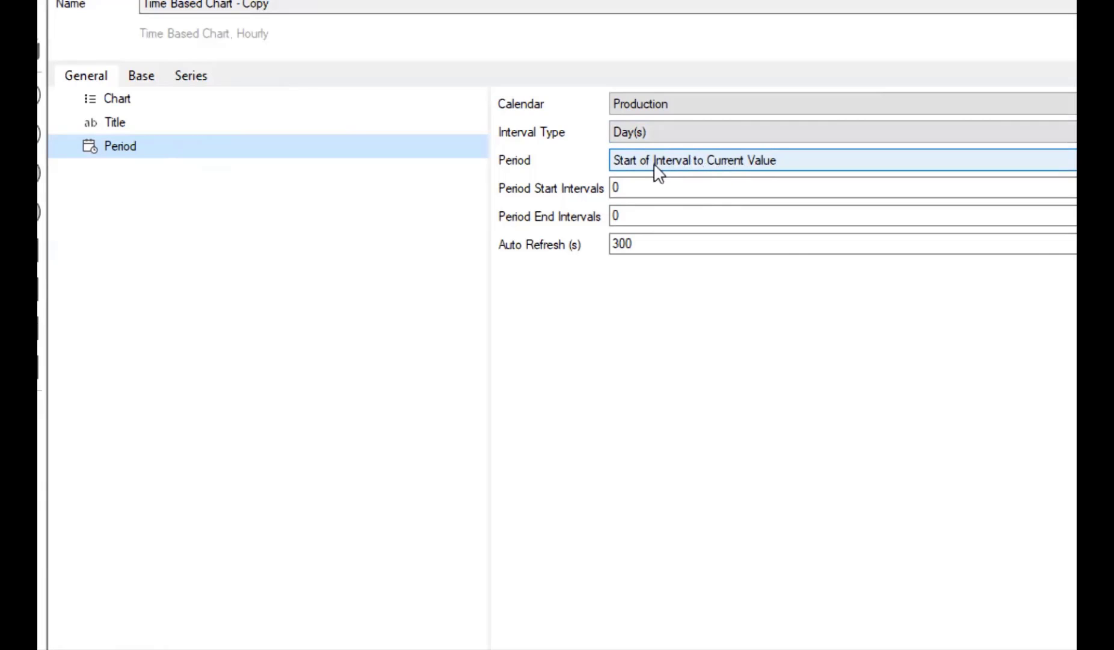
{"action": "left_click", "coordinate": [742, 165]}
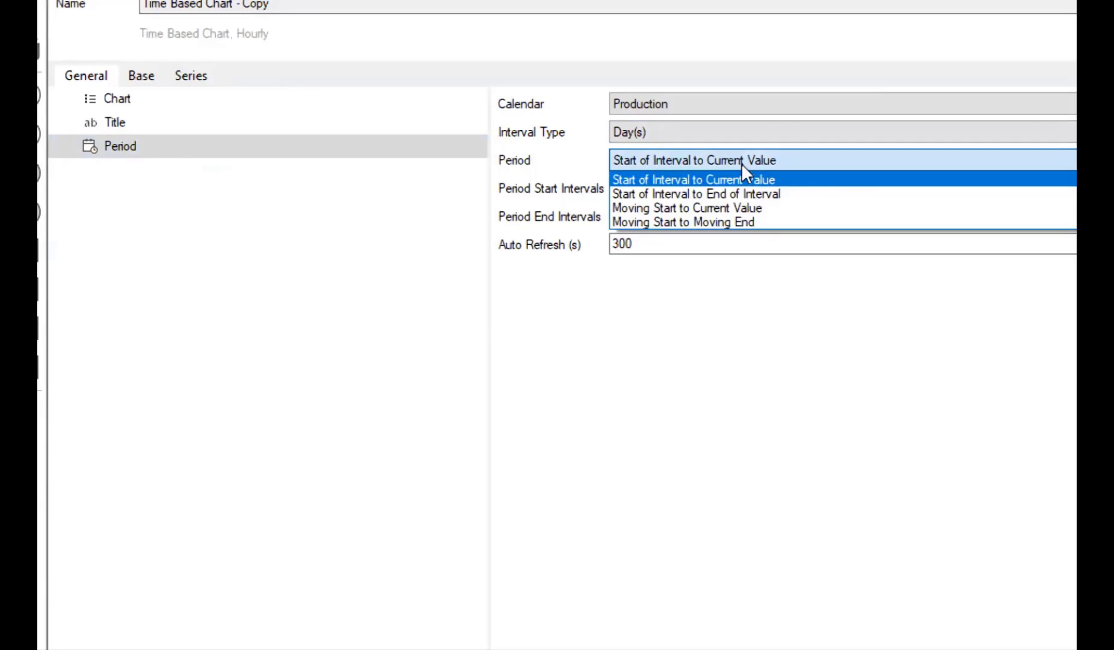
{"action": "left_click", "coordinate": [737, 194]}
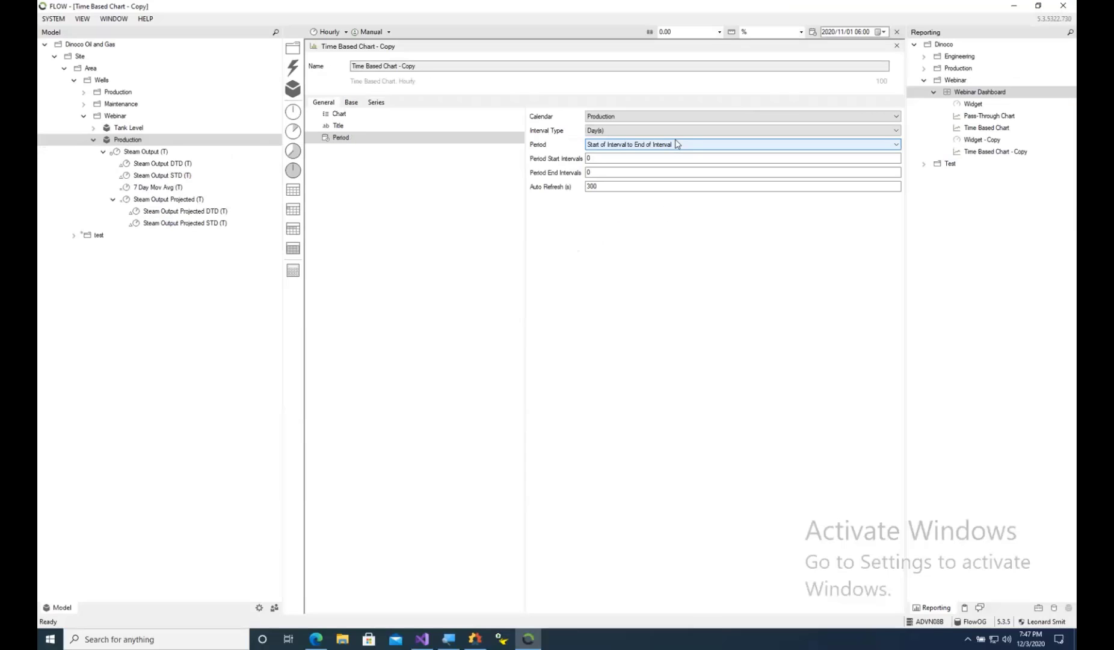
Switch to the browser, reload the Webinar Dashboard and examine the new chart's DTD columns and the last point of the projected line
{"action": "left_click", "coordinate": [316, 639]}
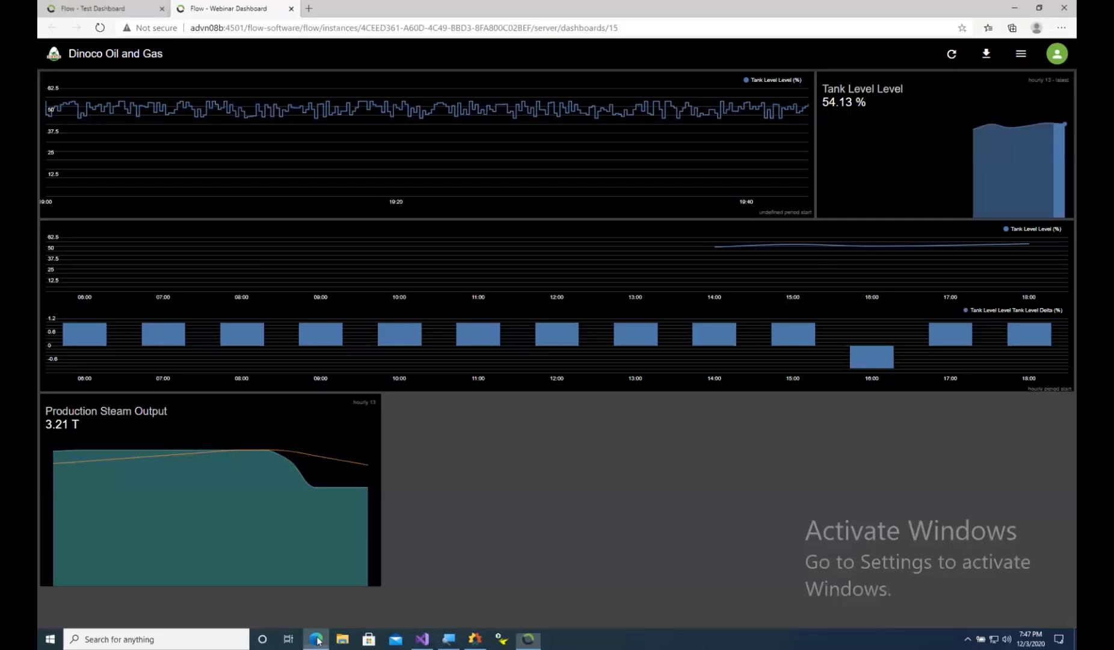
{"action": "left_click", "coordinate": [100, 27]}
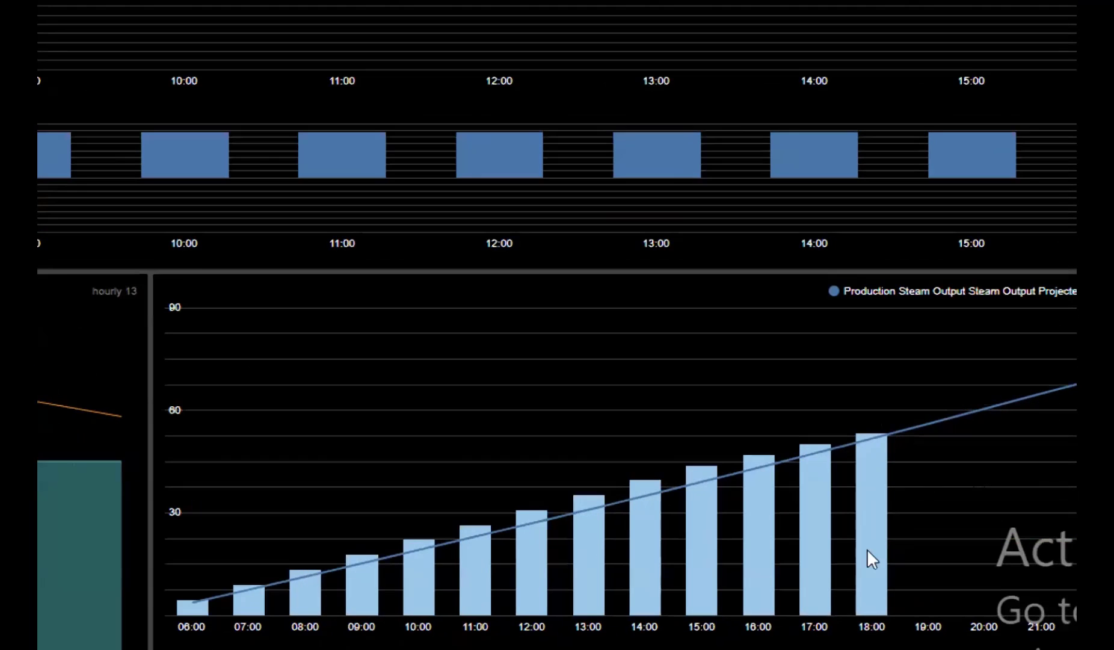
{"action": "mouse_move", "coordinate": [874, 487]}
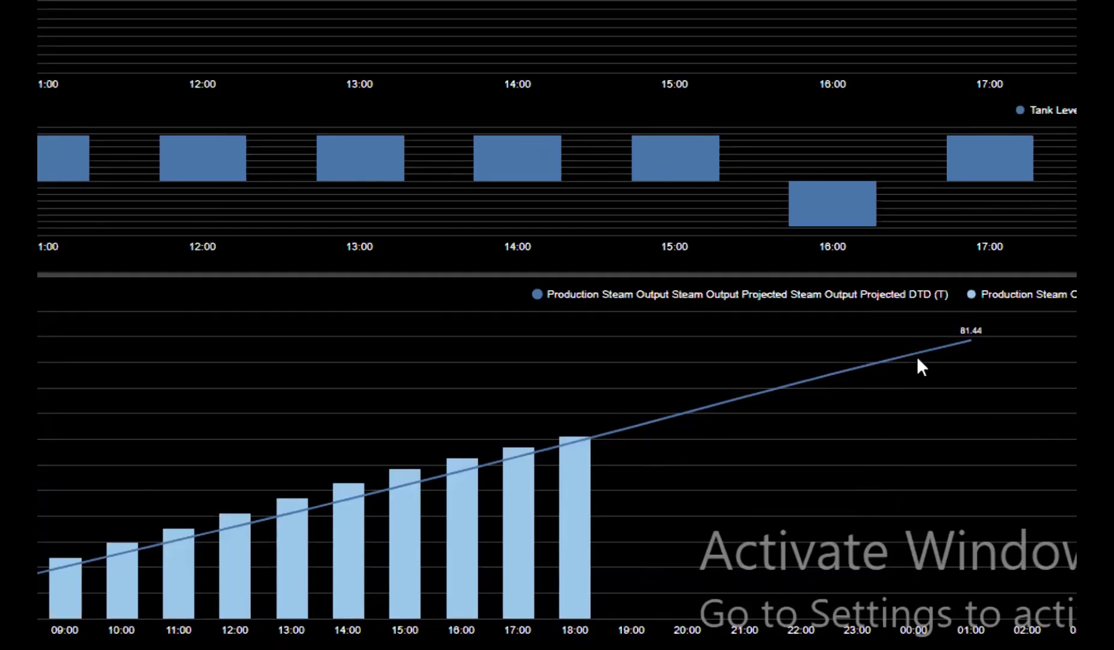
{"action": "mouse_move", "coordinate": [967, 334]}
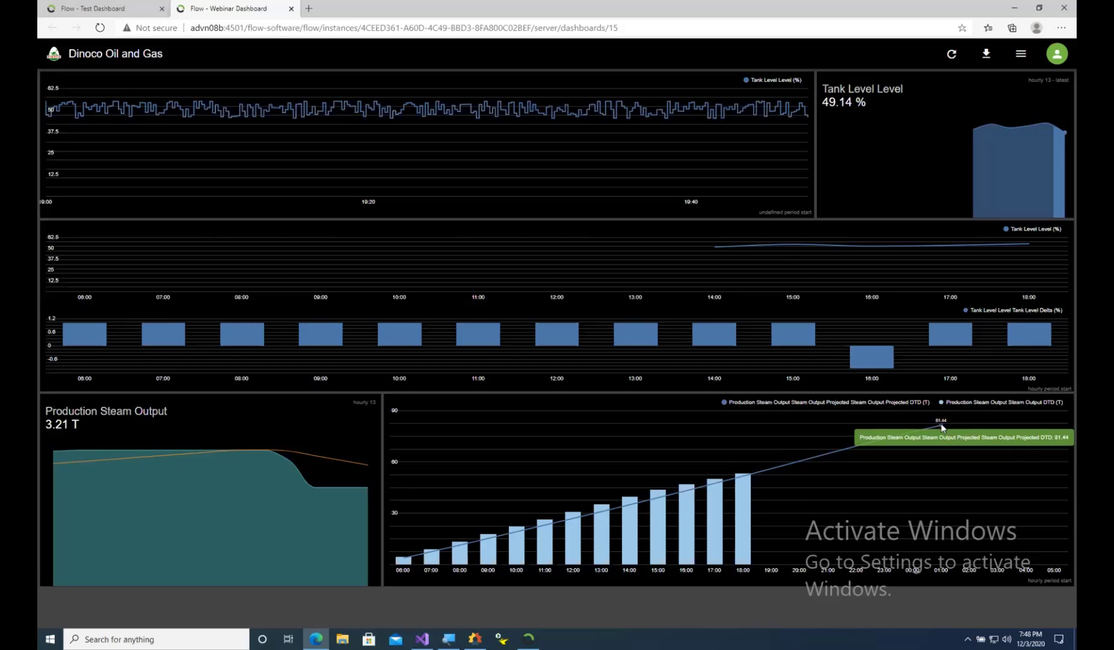
Return to Flow, close the chart configuration, and create and open a dashboard named Regressionr Dashboard in the Webinar reporting folder
{"action": "left_click", "coordinate": [531, 644]}
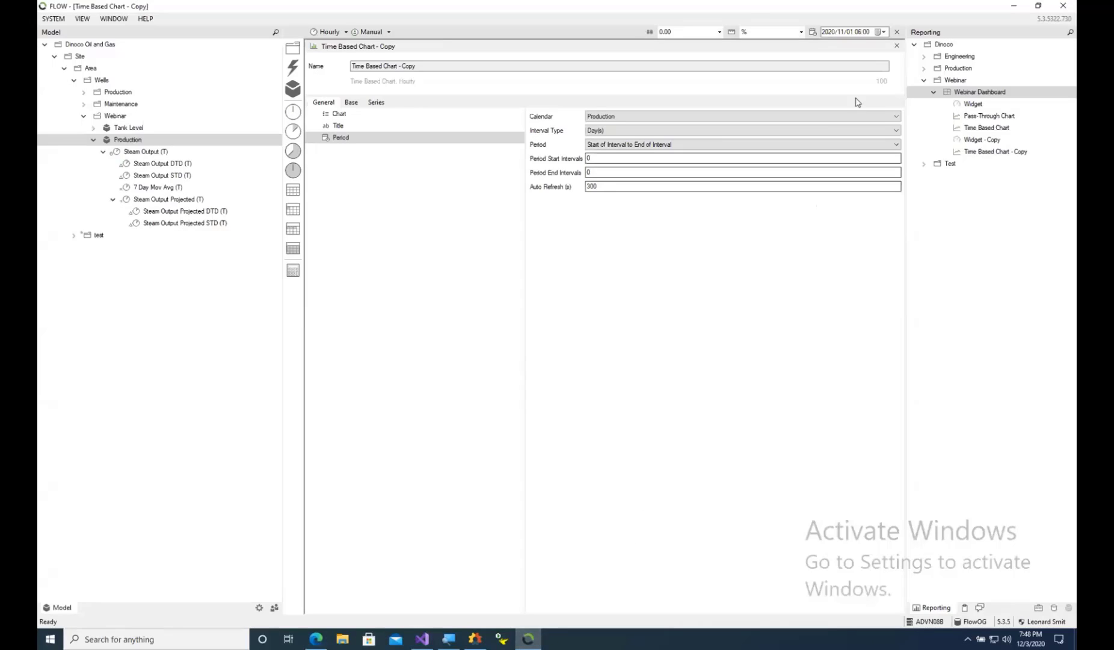
{"action": "left_click", "coordinate": [897, 47]}
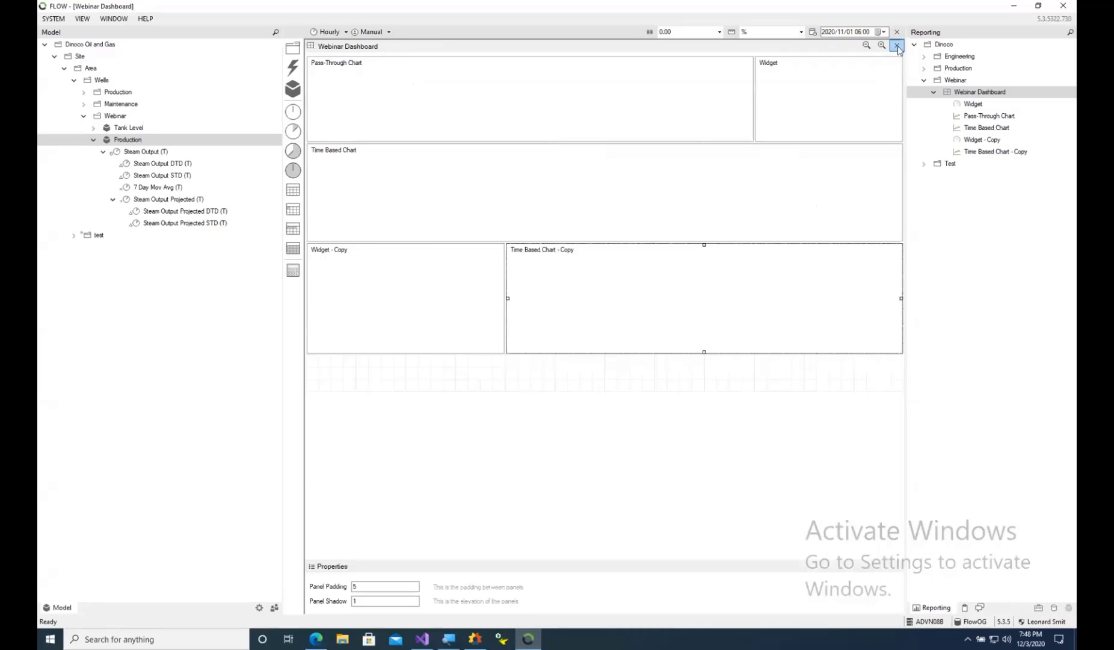
{"action": "left_click", "coordinate": [933, 92]}
{"action": "right_click", "coordinate": [929, 82]}
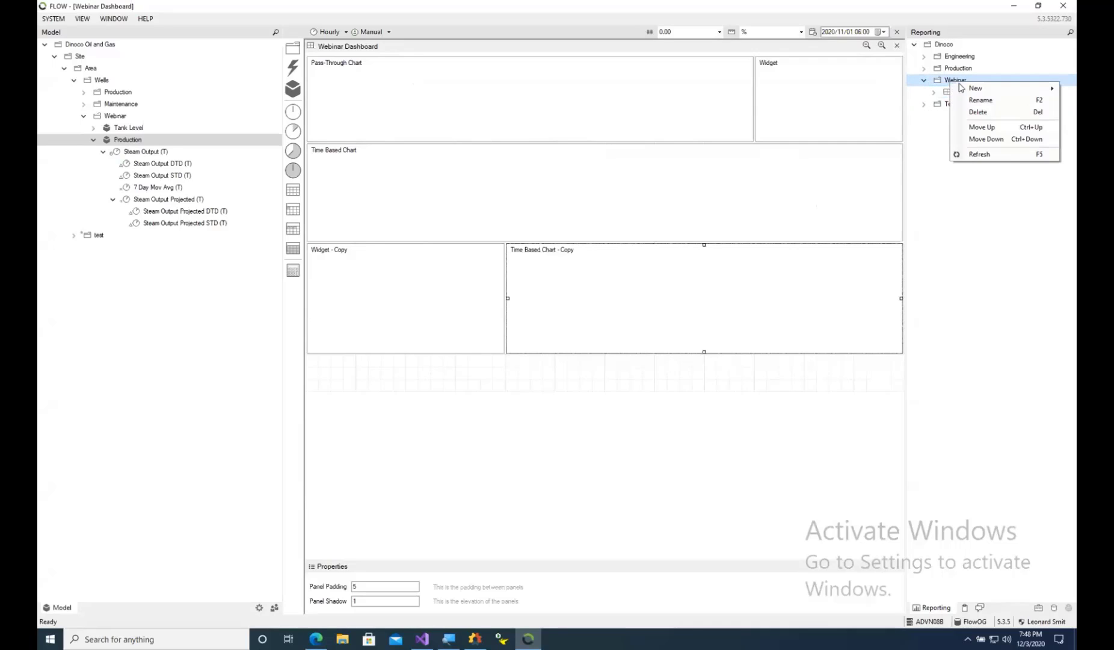
{"action": "mouse_move", "coordinate": [965, 88]}
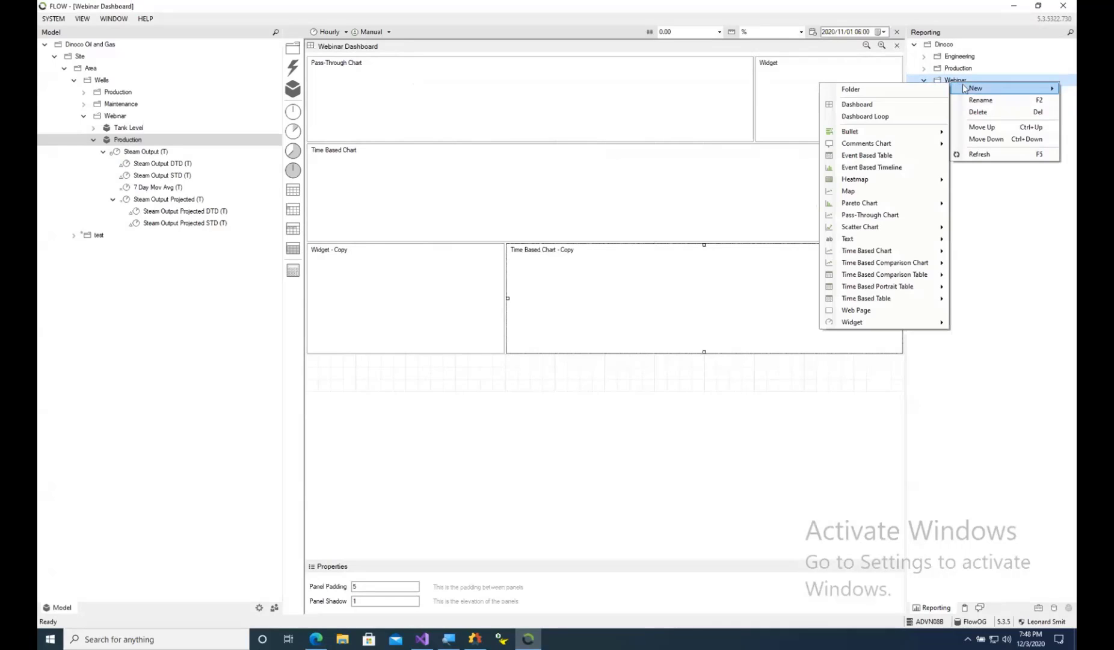
{"action": "left_click", "coordinate": [904, 105]}
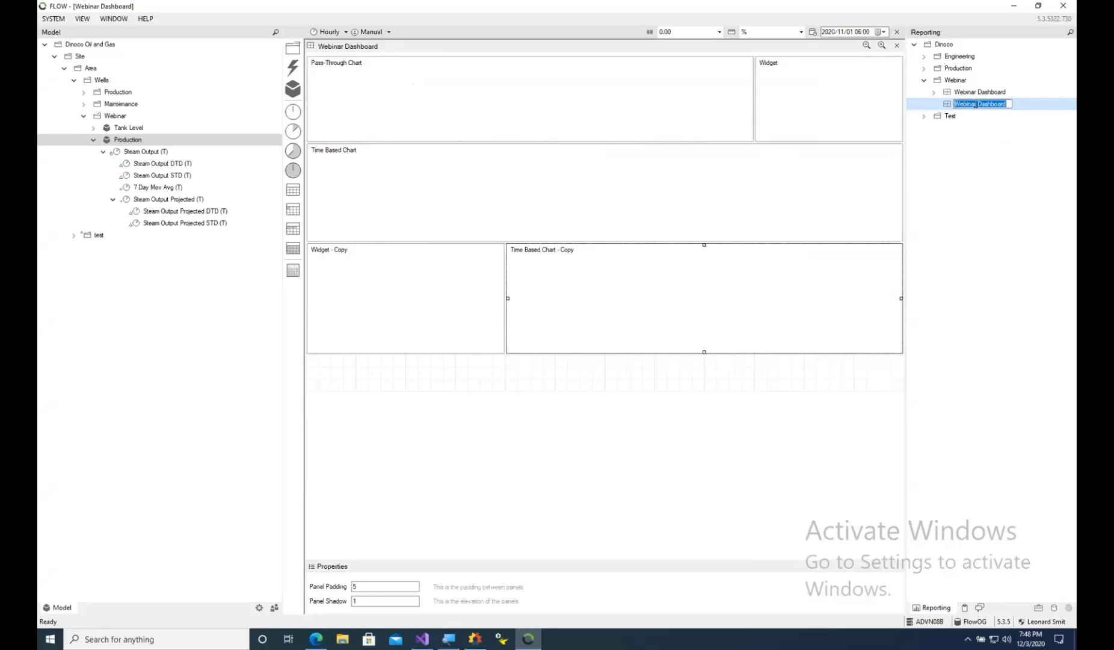
{"action": "left_click_drag", "start_coordinate": [977, 104], "coordinate": [951, 104]}
{"action": "type", "text": "Pregression"}
{"action": "key", "text": "Return"}
{"action": "left_click", "coordinate": [953, 103]}
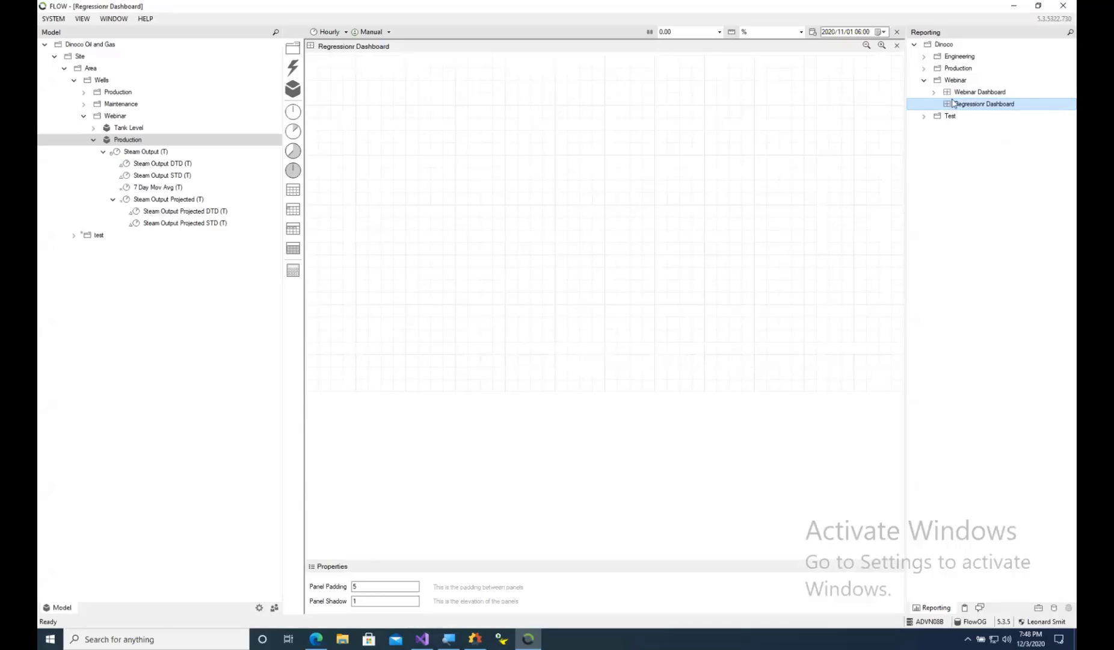
Correct the new dashboard's name to Regression Dashboard and reopen it
{"action": "right_click", "coordinate": [968, 106]}
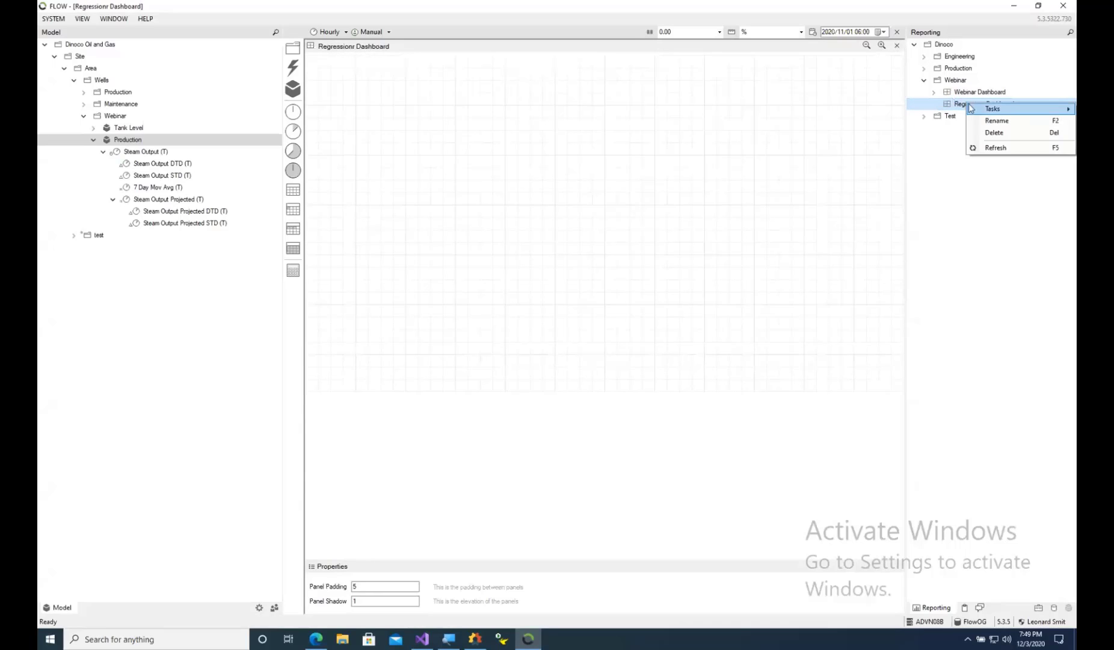
{"action": "left_click", "coordinate": [991, 121]}
{"action": "left_click", "coordinate": [985, 104]}
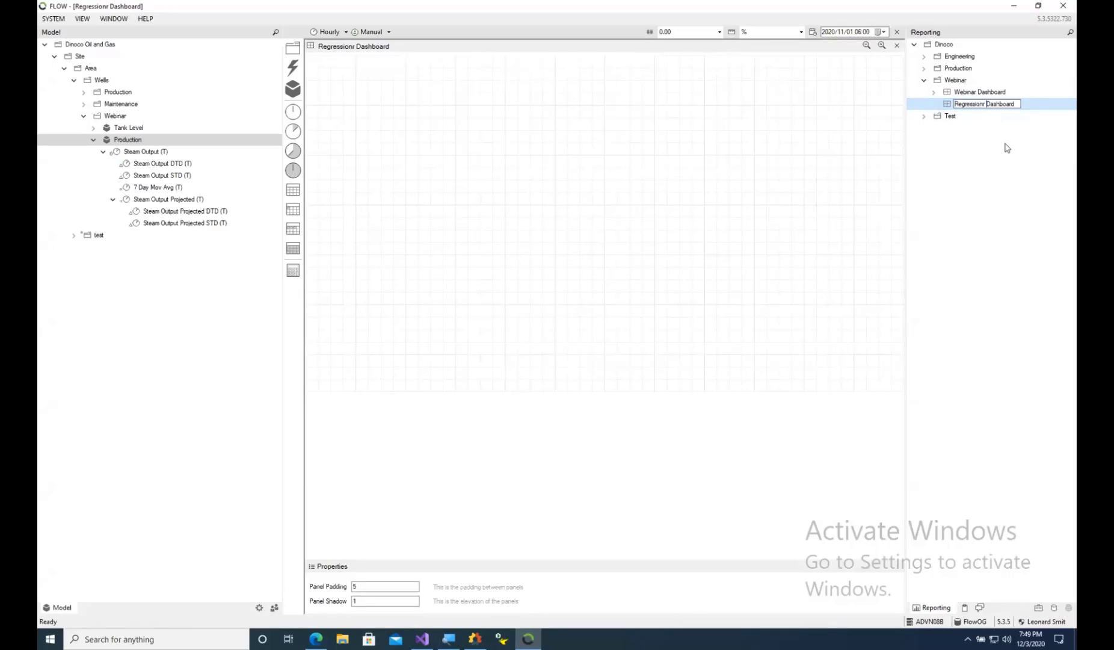
{"action": "key", "text": "Left"}
{"action": "key", "text": "BackSpace"}
{"action": "left_click", "coordinate": [1007, 147]}
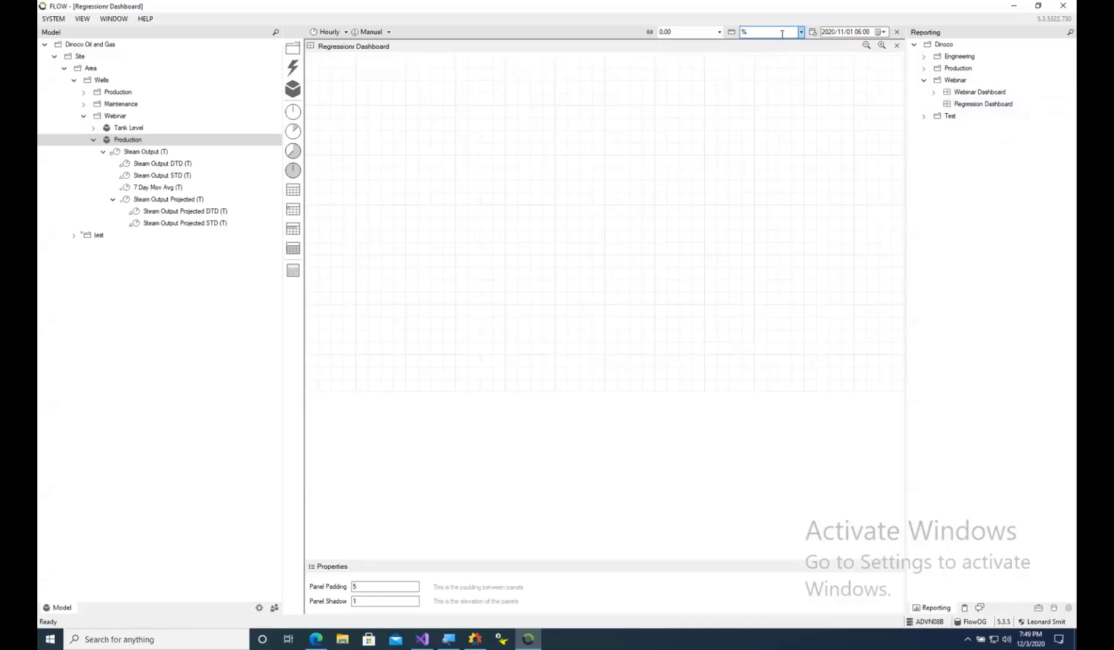
{"action": "left_click", "coordinate": [896, 47]}
{"action": "double_click", "coordinate": [968, 105]}
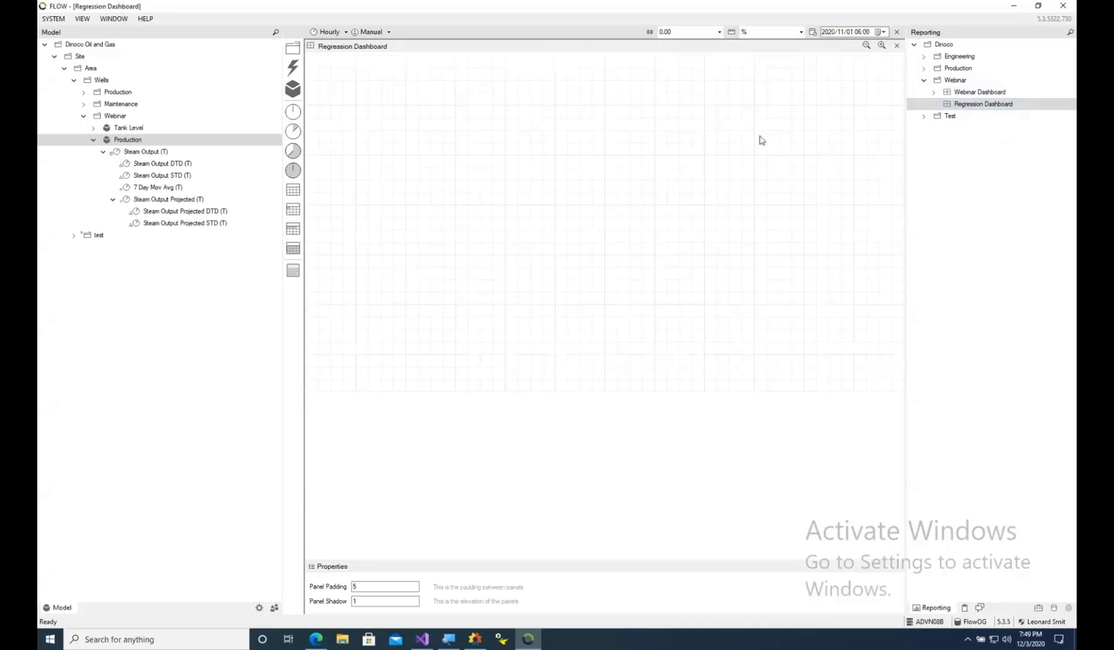
Add an hourly Time Based Chart to the Regression Dashboard and shorten it to roughly the upper 60% of the grid
{"action": "right_click", "coordinate": [311, 63]}
{"action": "mouse_move", "coordinate": [337, 69]}
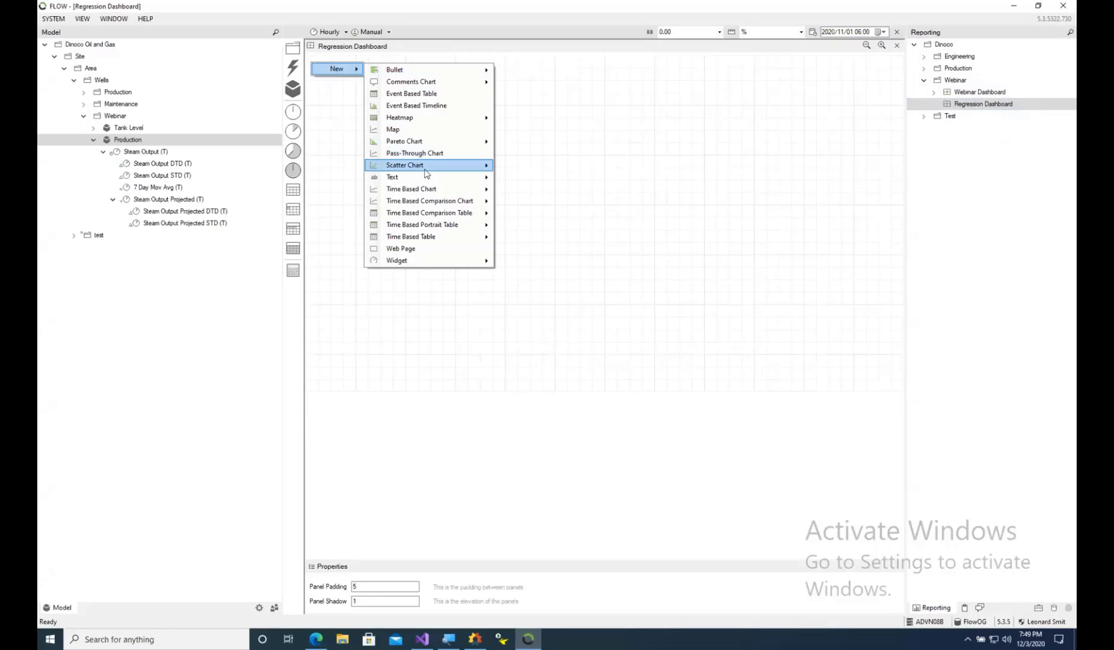
{"action": "mouse_move", "coordinate": [439, 191]}
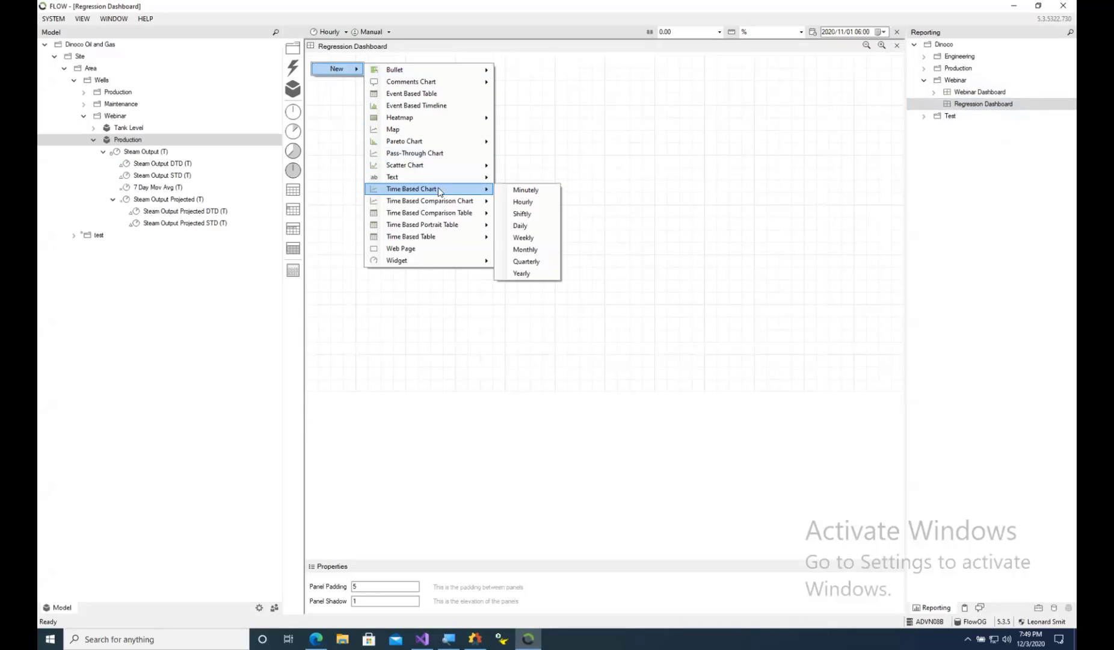
{"action": "left_click", "coordinate": [523, 204]}
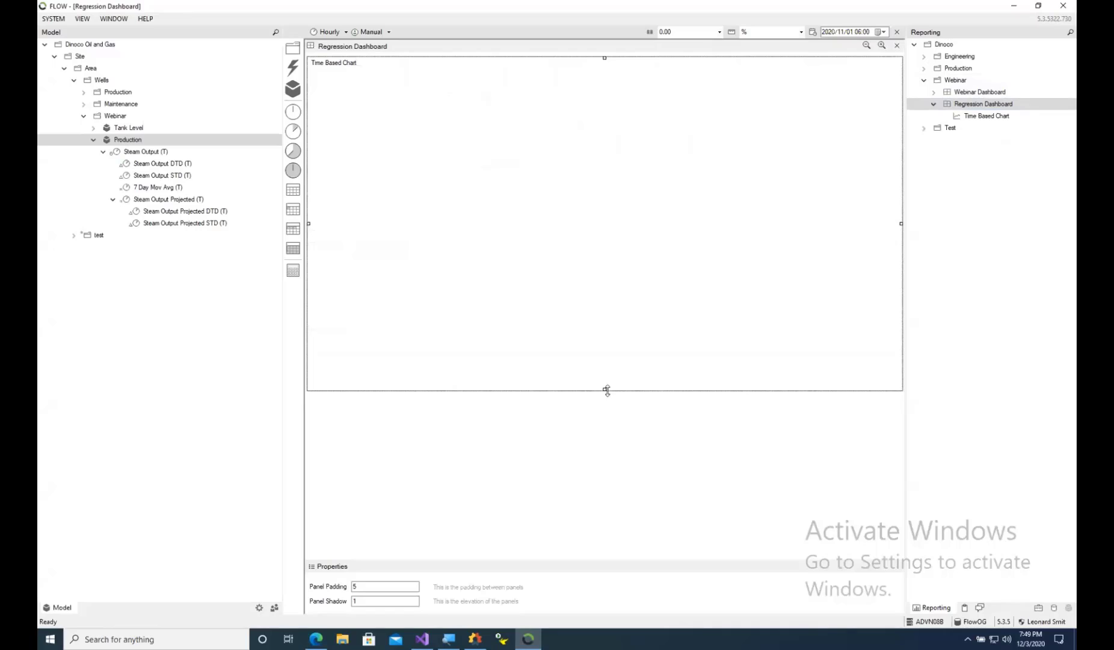
{"action": "left_click_drag", "start_coordinate": [605, 388], "coordinate": [599, 250]}
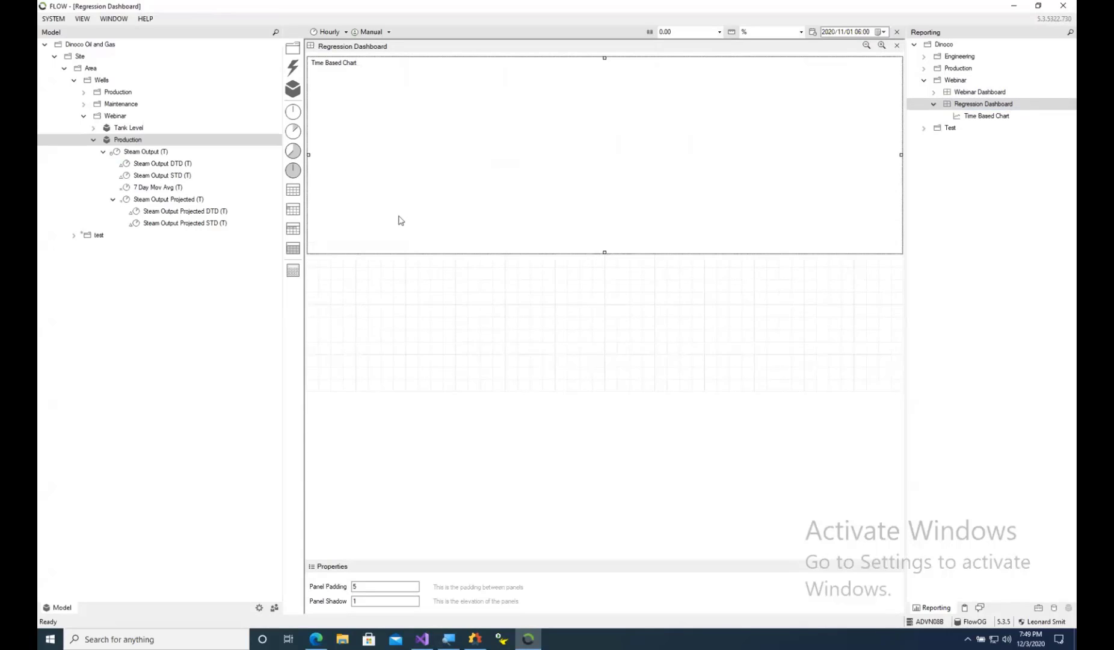
Open the new chart's series configuration, add Steam Output to its axis and set the series type to Column
{"action": "double_click", "coordinate": [413, 139]}
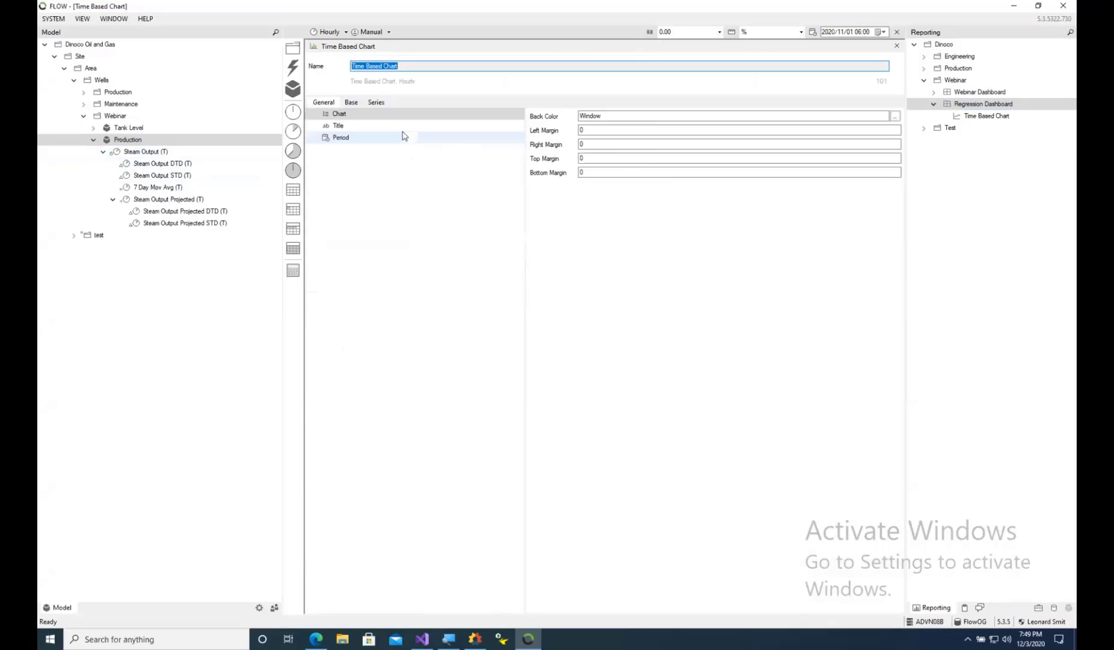
{"action": "left_click", "coordinate": [376, 103]}
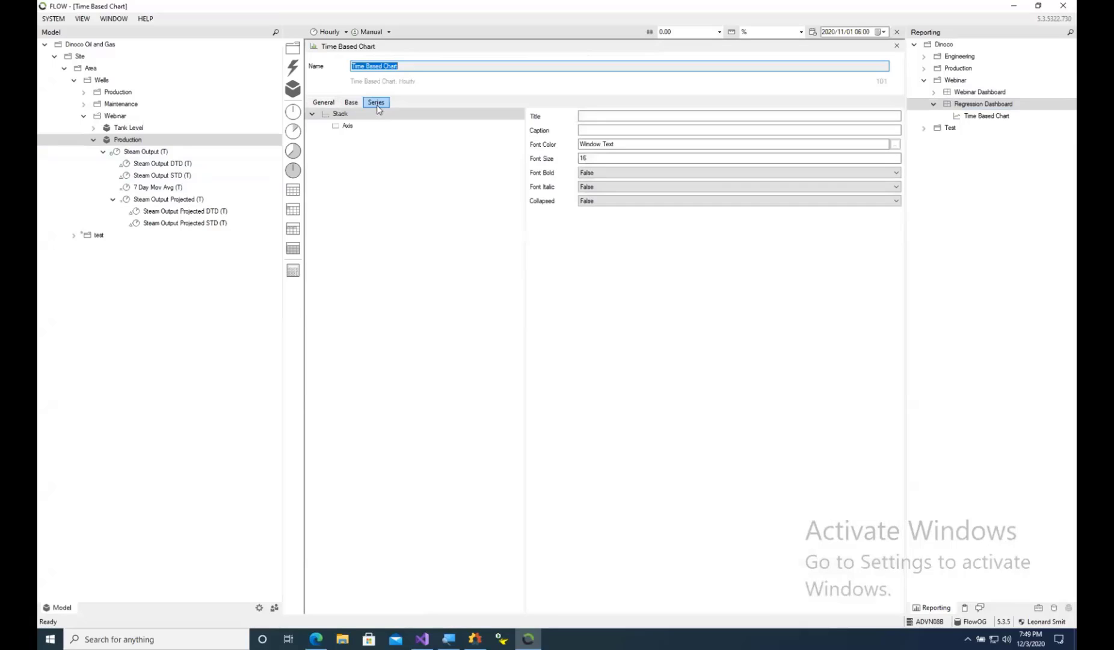
{"action": "left_click_drag", "start_coordinate": [145, 154], "coordinate": [340, 129]}
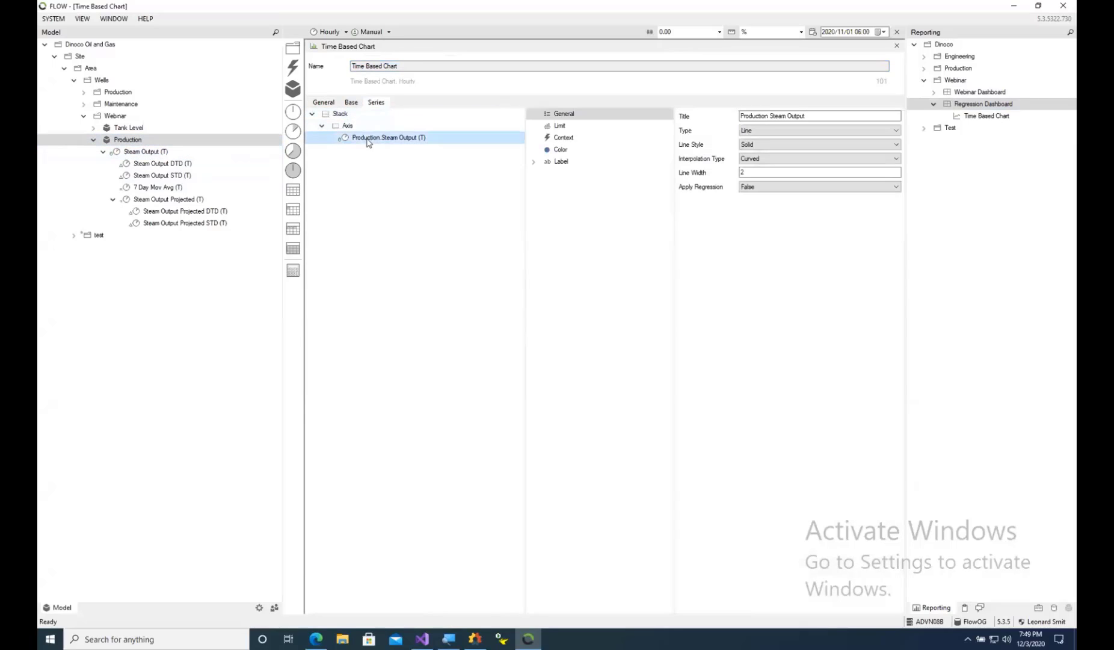
{"action": "left_click", "coordinate": [759, 130]}
{"action": "left_click", "coordinate": [761, 148]}
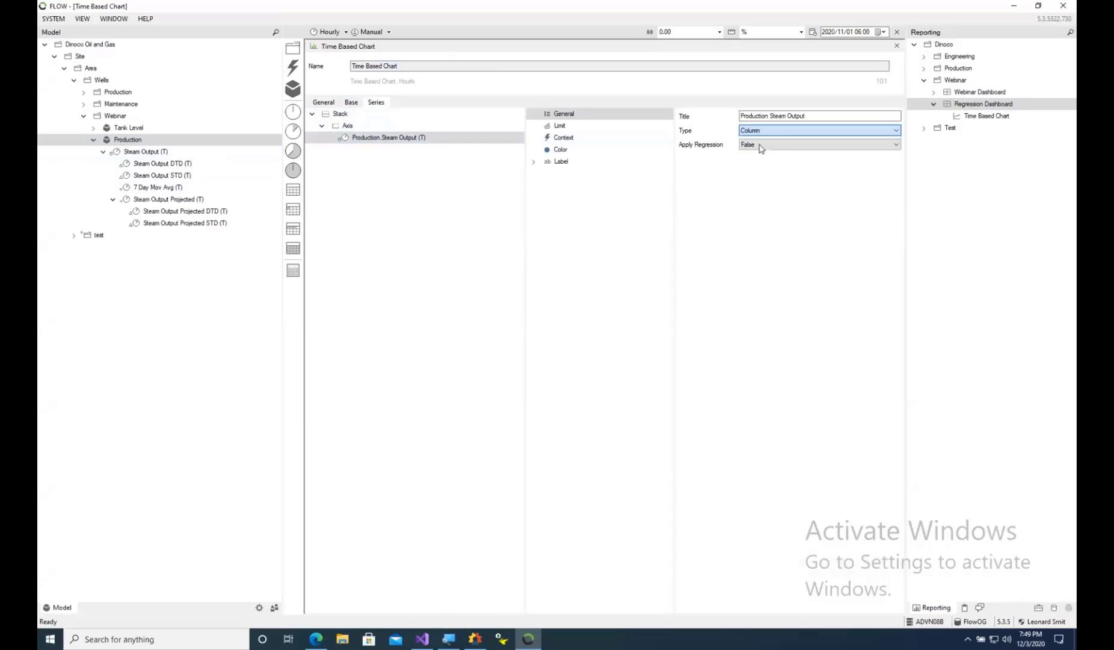
Enable Apply Regression on the Production Steam Output series and set the regression type to Linear
{"action": "left_click", "coordinate": [761, 147]}
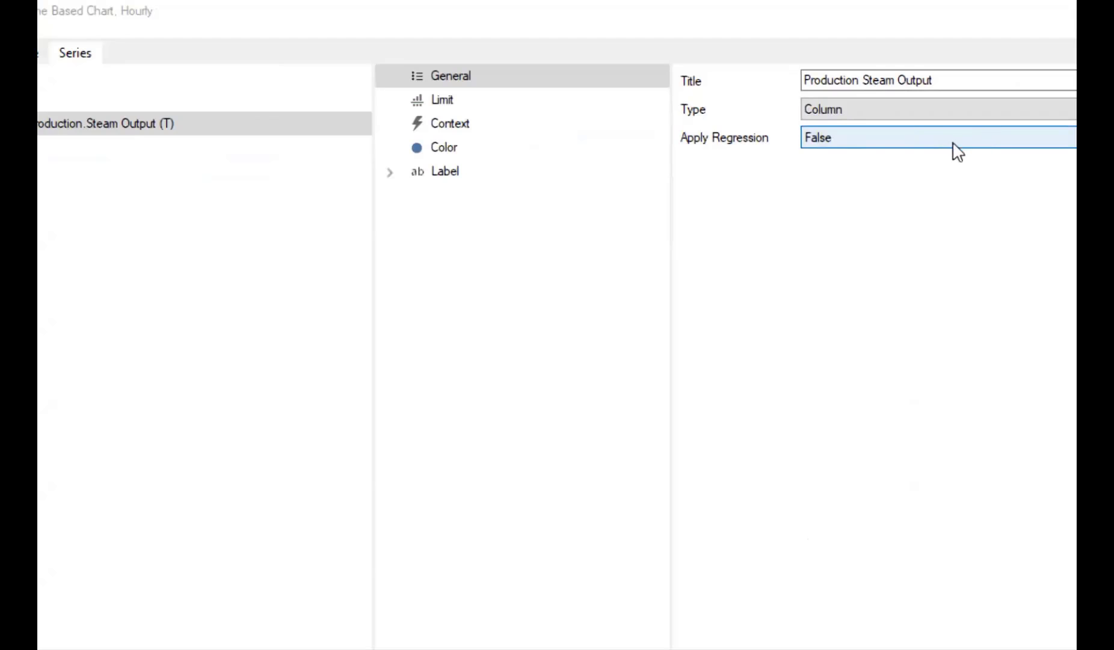
{"action": "left_click", "coordinate": [911, 149]}
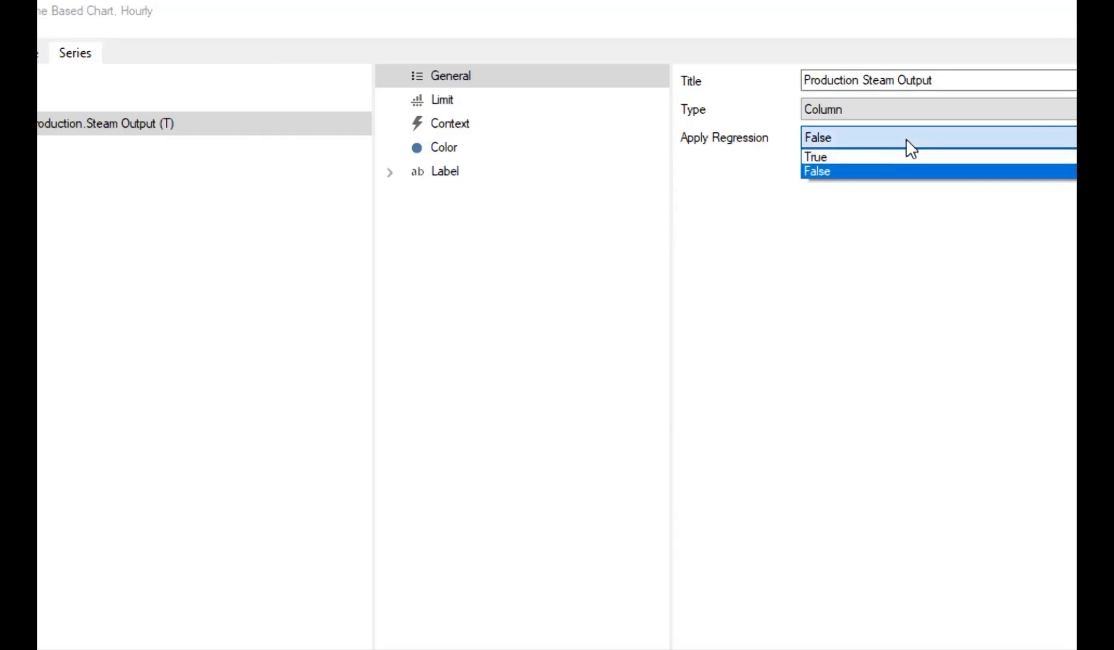
{"action": "left_click", "coordinate": [870, 157]}
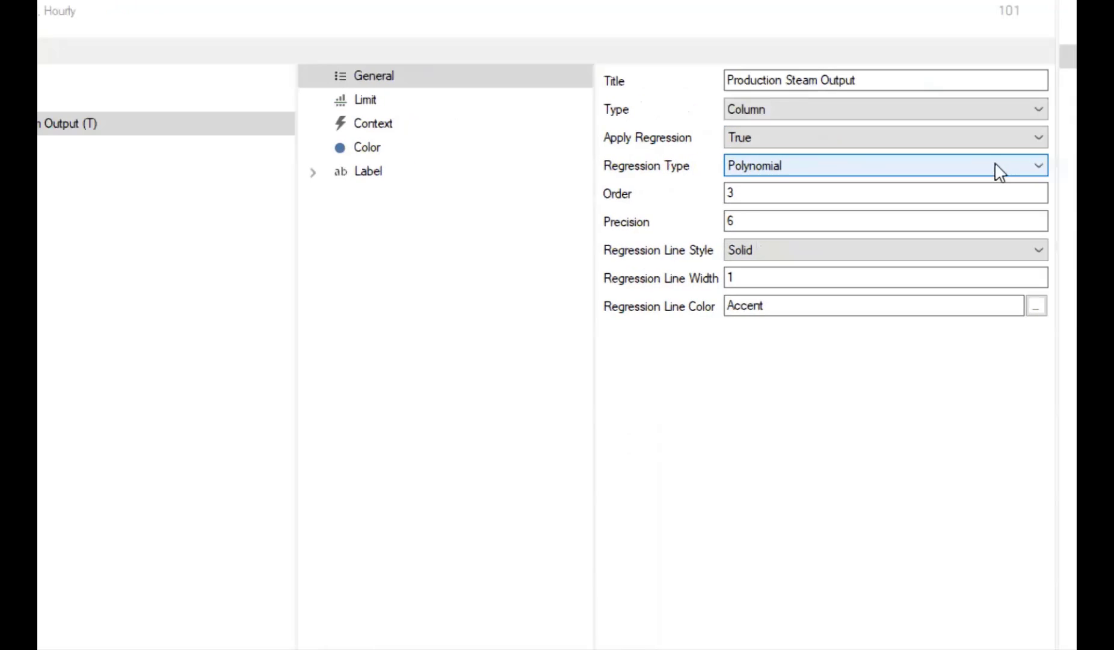
{"action": "left_click", "coordinate": [999, 172]}
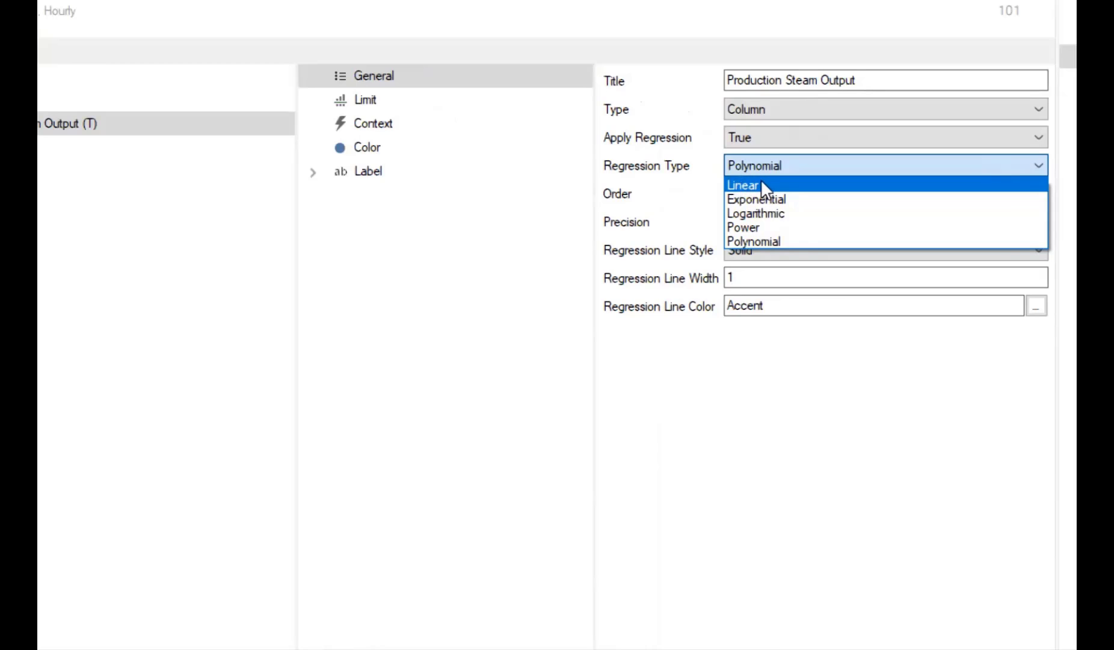
{"action": "left_click", "coordinate": [762, 185]}
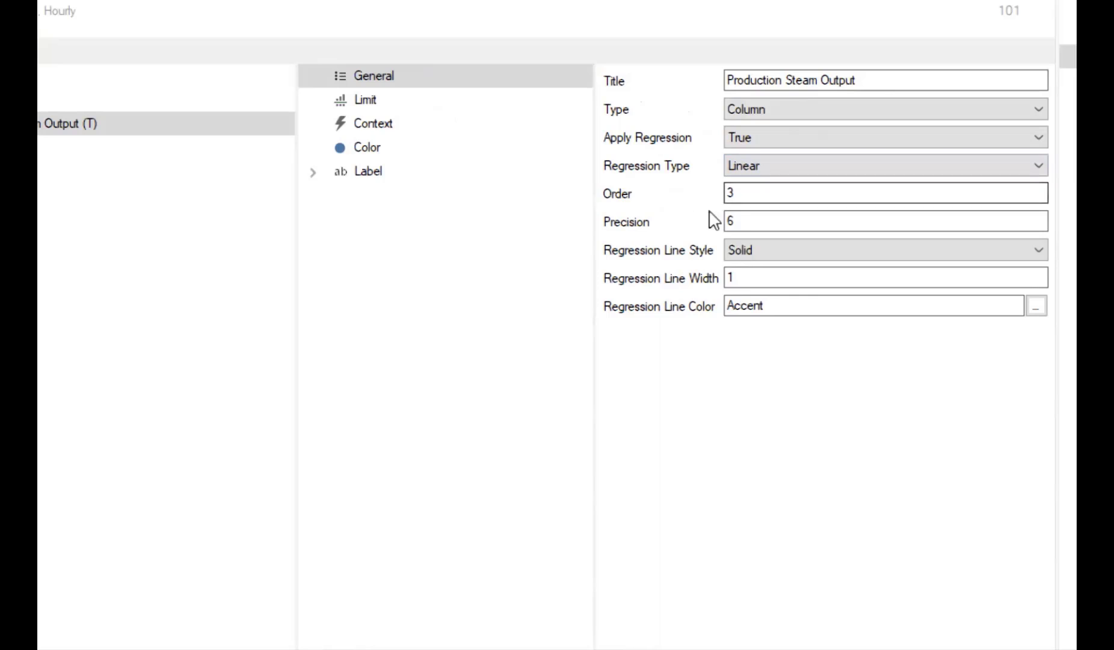
Set the series' regression line style to Dash and its line width to 2
{"action": "left_click", "coordinate": [762, 254]}
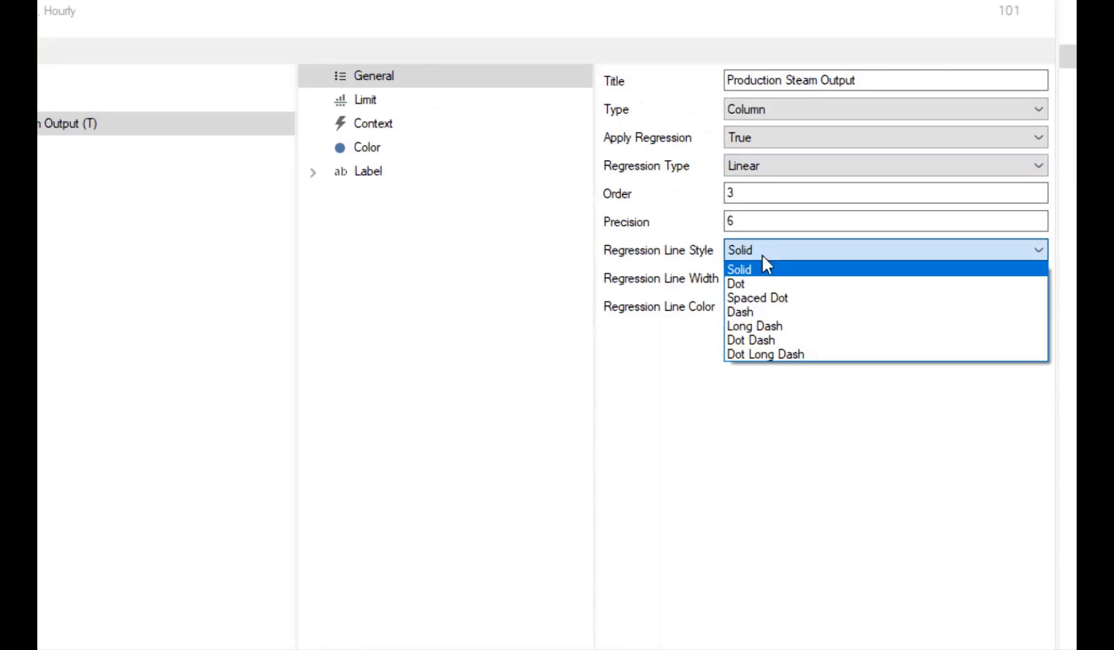
{"action": "left_click", "coordinate": [751, 311]}
{"action": "left_click_drag", "start_coordinate": [739, 272], "coordinate": [709, 267]}
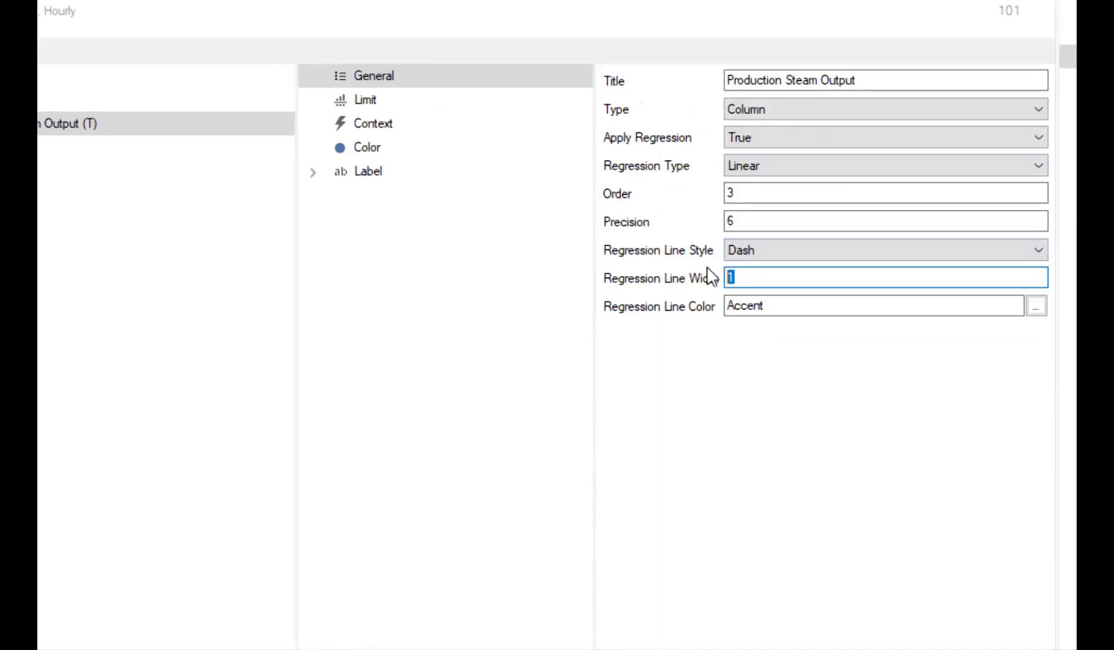
{"action": "type", "text": "2"}
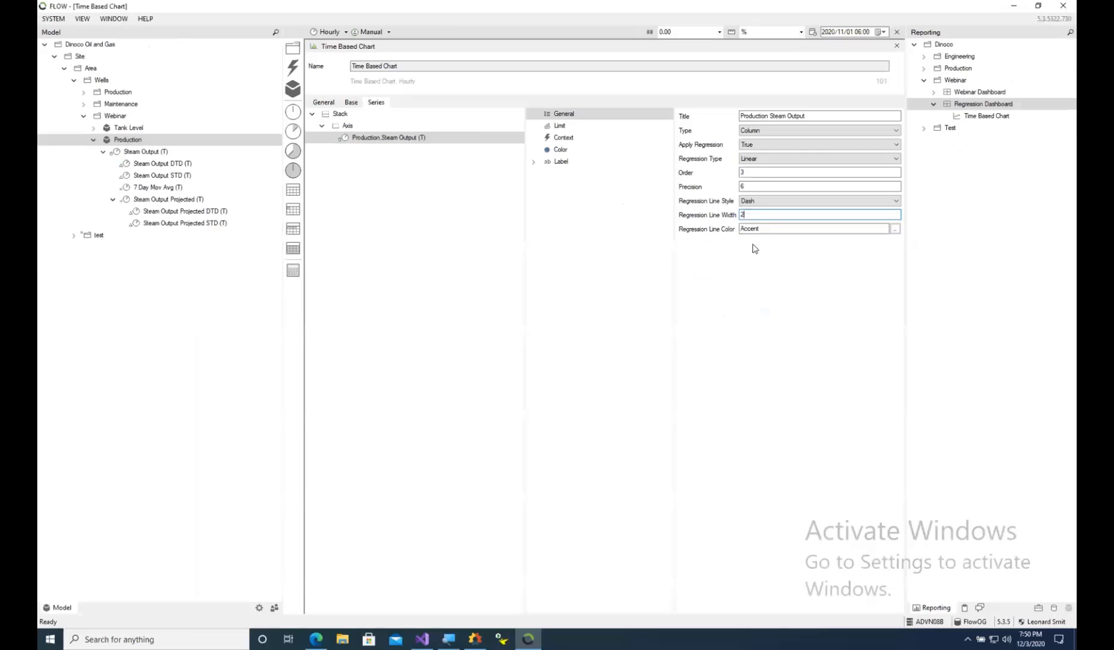
Set the Time Based Chart's period to Start of Interval to End of Interval
{"action": "left_click", "coordinate": [353, 107]}
{"action": "left_click", "coordinate": [324, 103]}
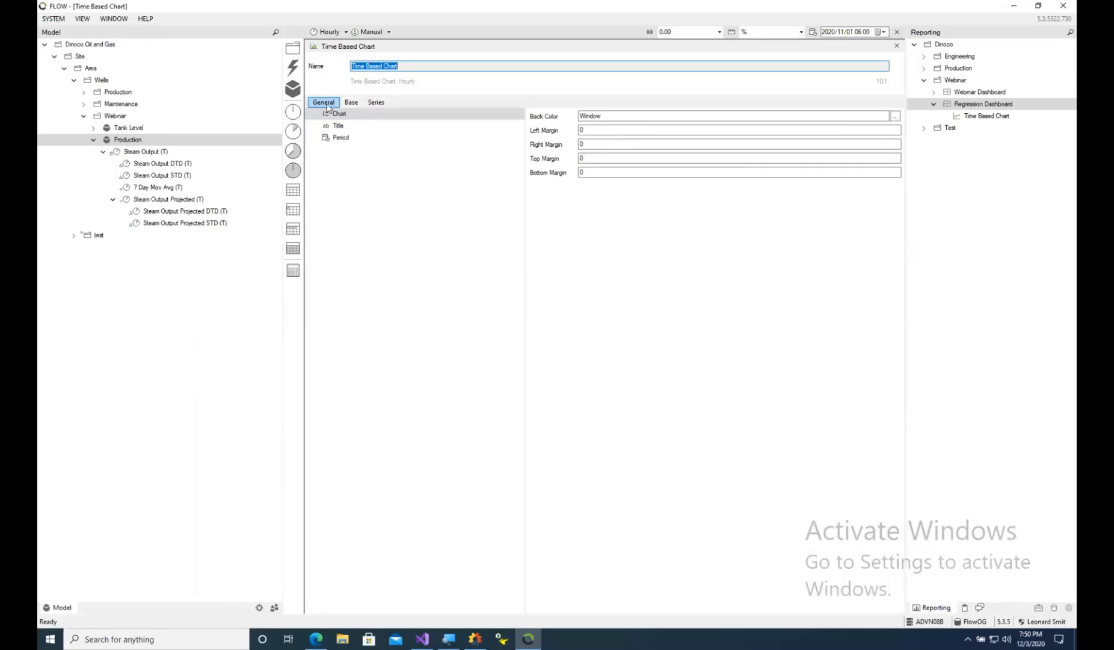
{"action": "left_click", "coordinate": [341, 138]}
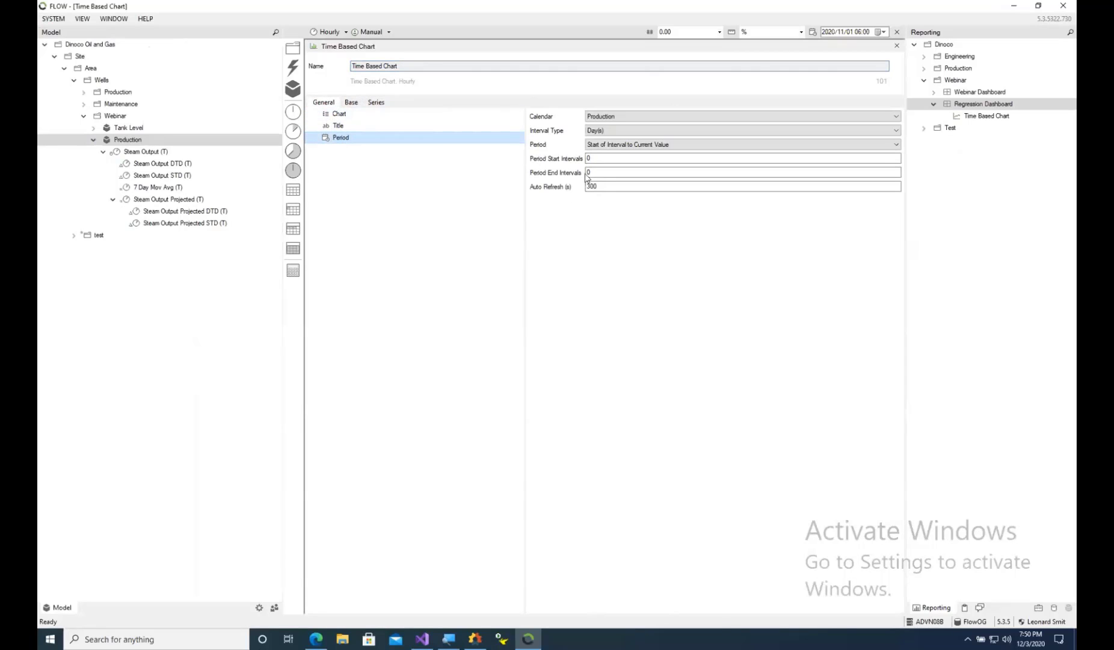
{"action": "left_click", "coordinate": [626, 145]}
{"action": "left_click", "coordinate": [625, 146]}
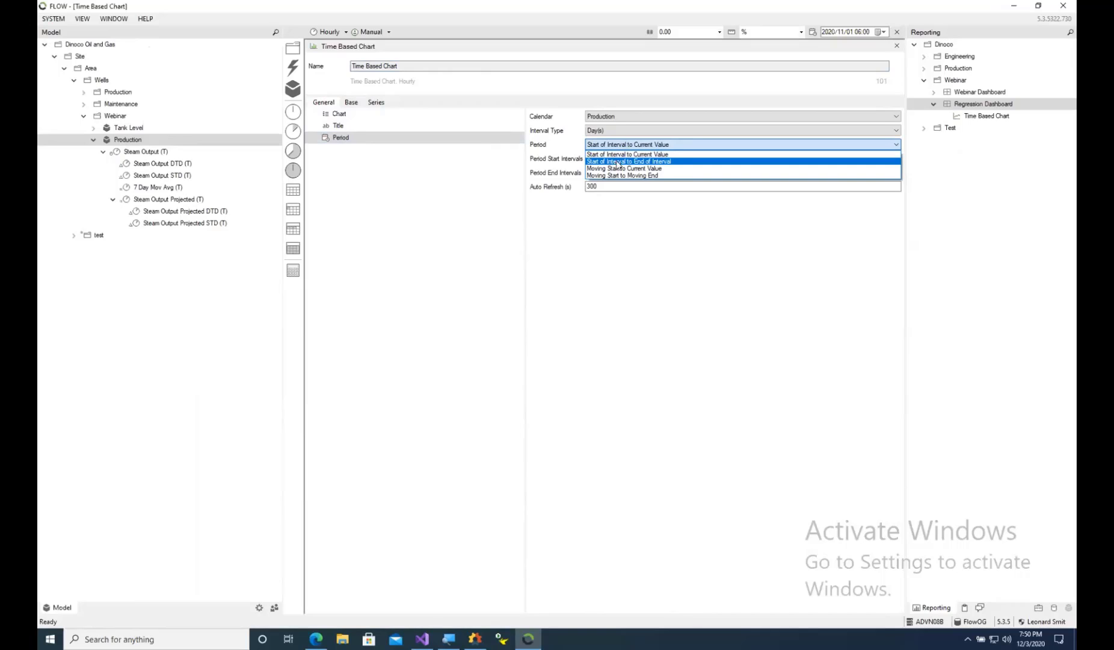
{"action": "left_click", "coordinate": [618, 162]}
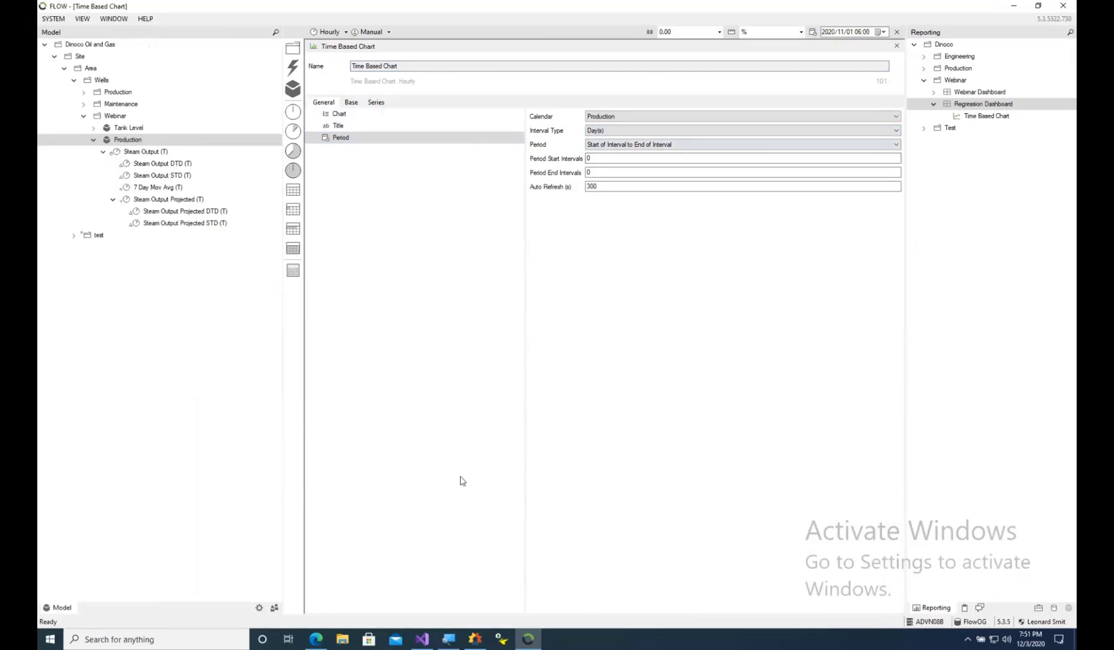
Switch to the browser, reload the Flow page and open the Regression Dashboard from the Webinar reports folder
{"action": "left_click", "coordinate": [317, 637]}
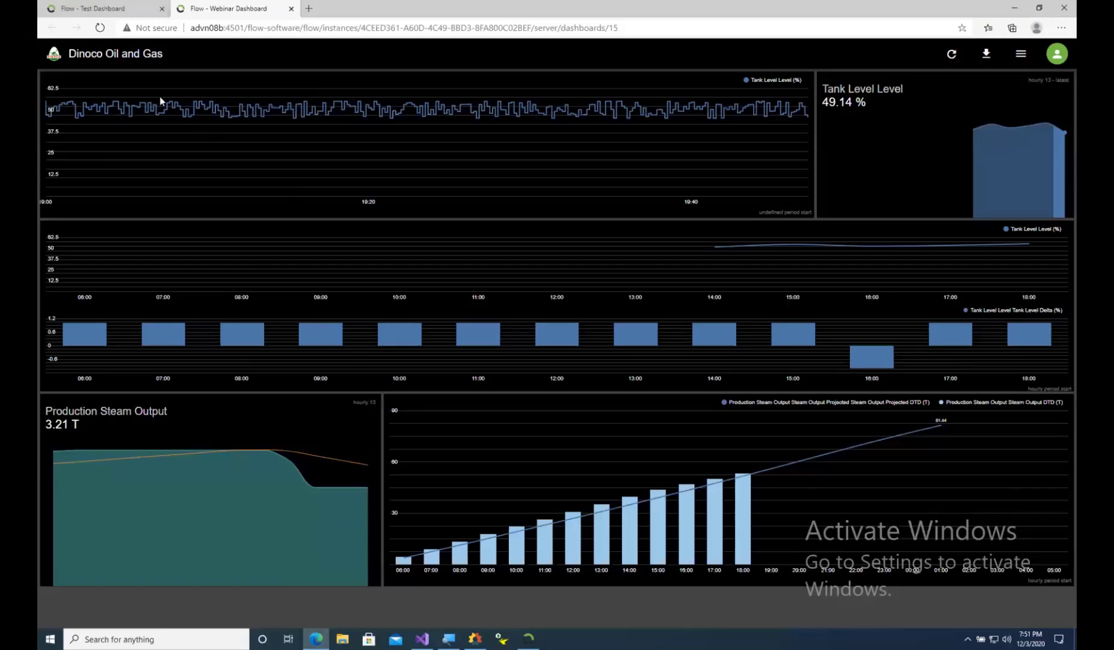
{"action": "left_click", "coordinate": [101, 27]}
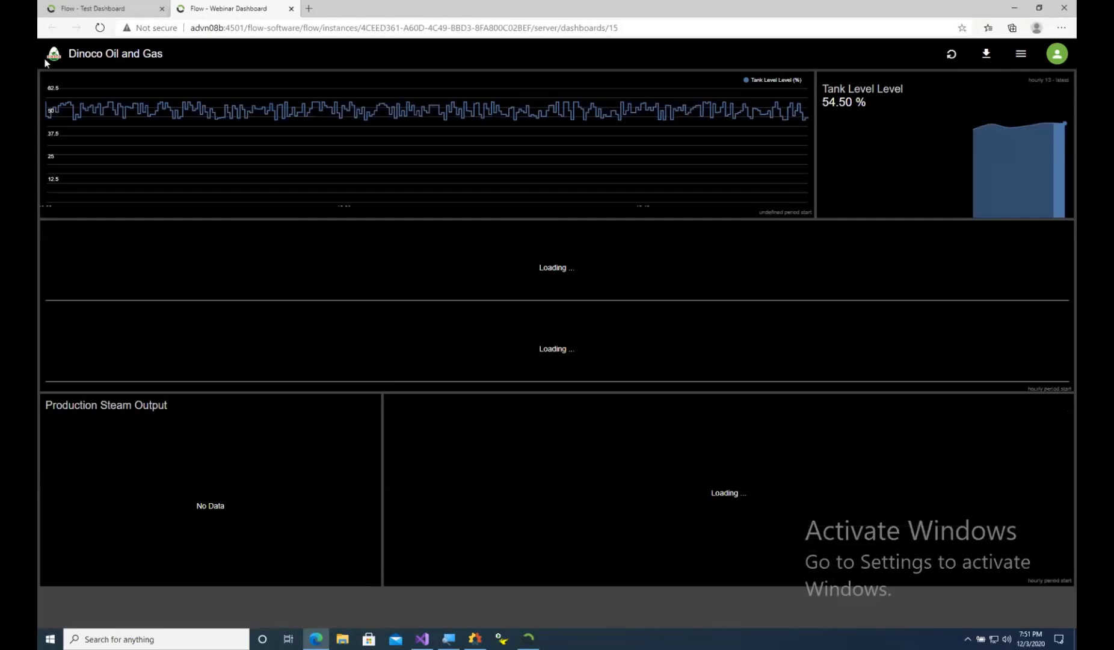
{"action": "left_click", "coordinate": [54, 56]}
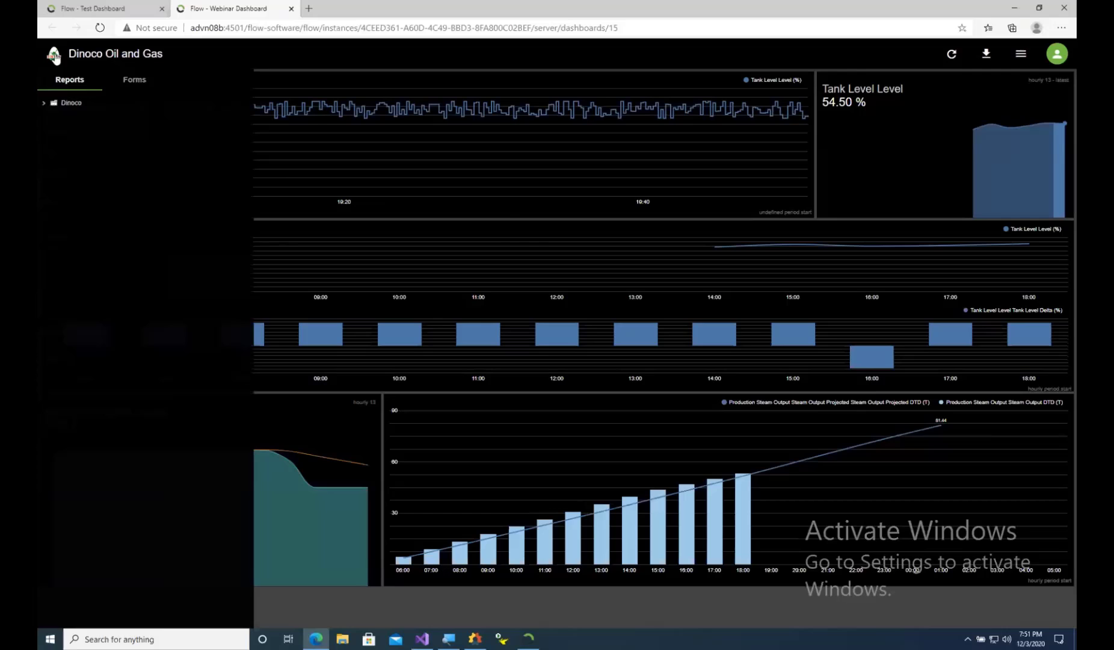
{"action": "left_click", "coordinate": [43, 102]}
{"action": "left_click", "coordinate": [53, 145]}
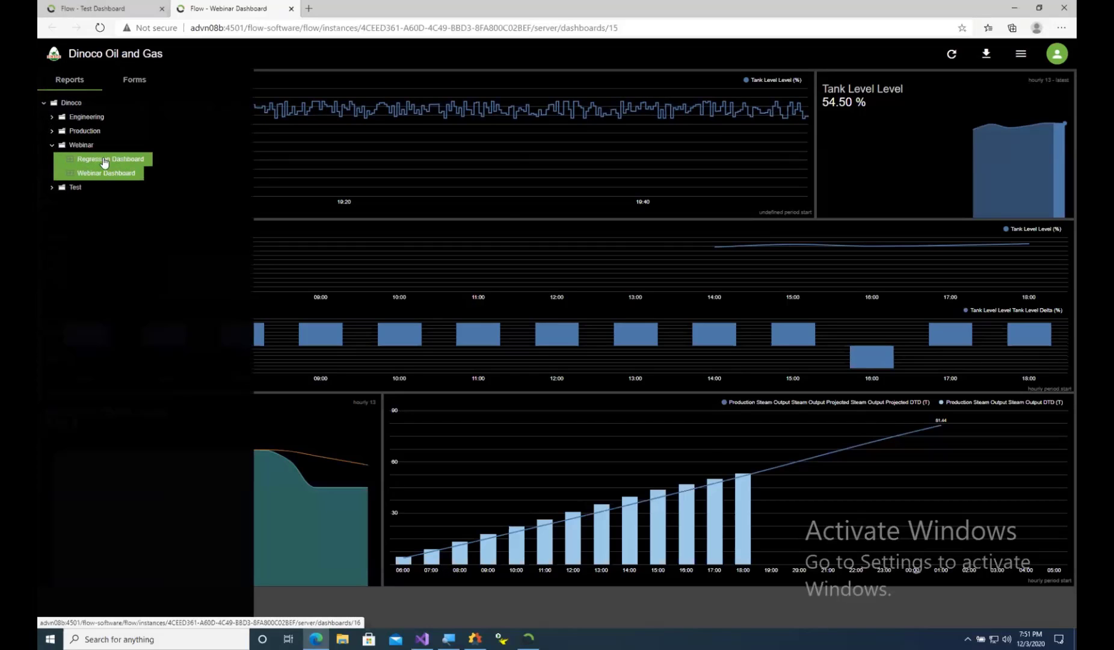
{"action": "left_click", "coordinate": [104, 160]}
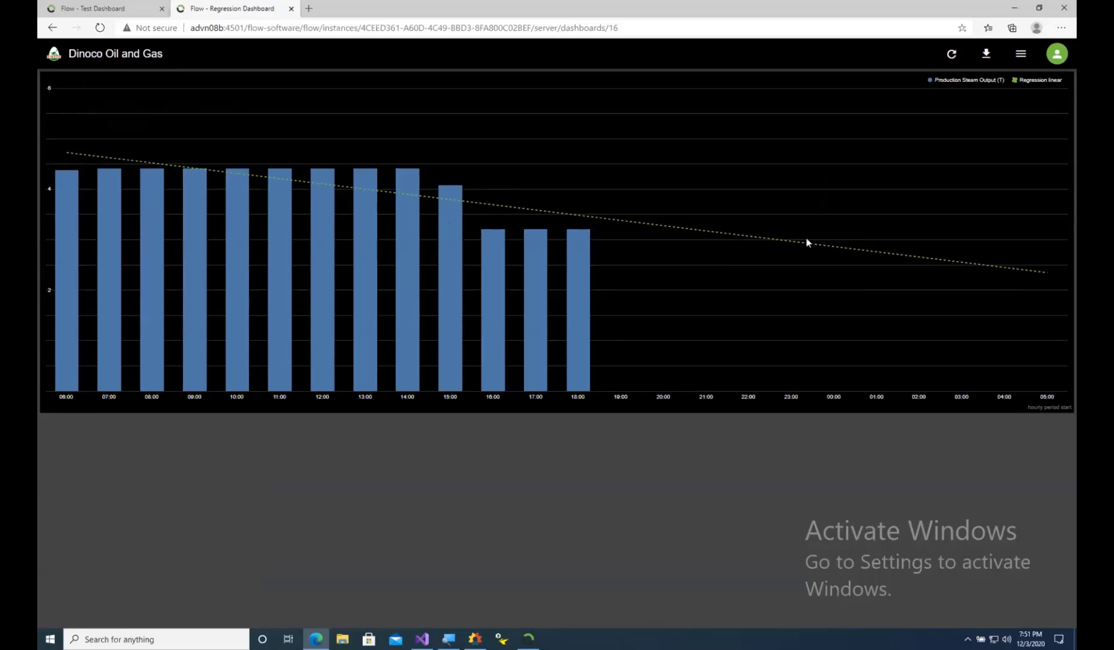
View the Webinar Dashboard for comparison and return to the Regression Dashboard's regression chart
{"action": "left_click", "coordinate": [54, 57]}
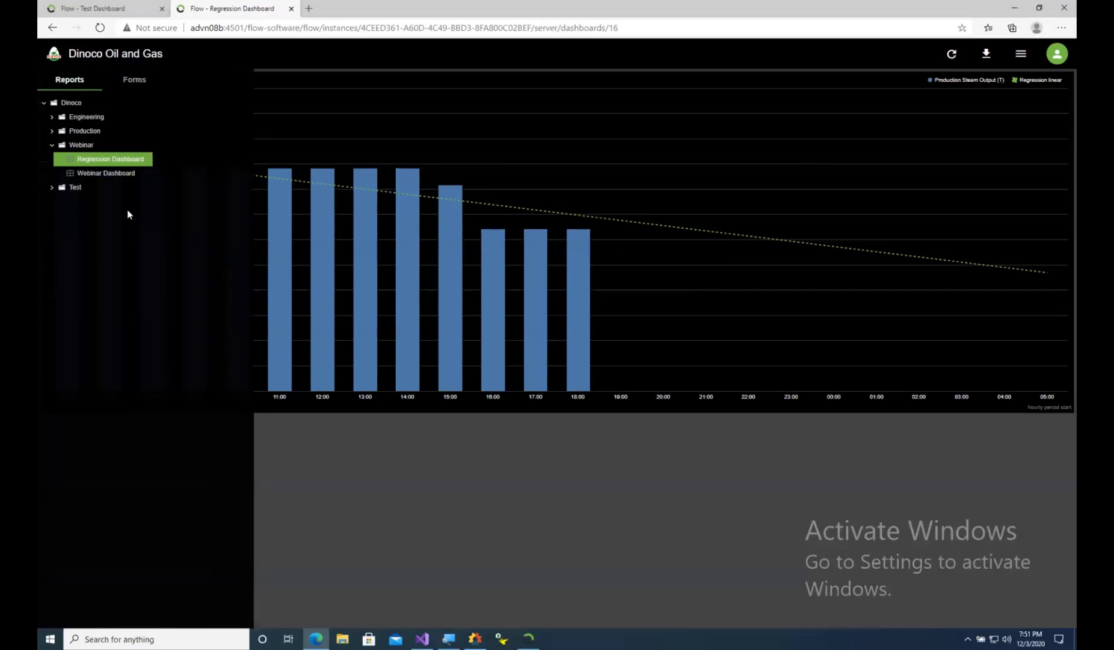
{"action": "left_click", "coordinate": [121, 174]}
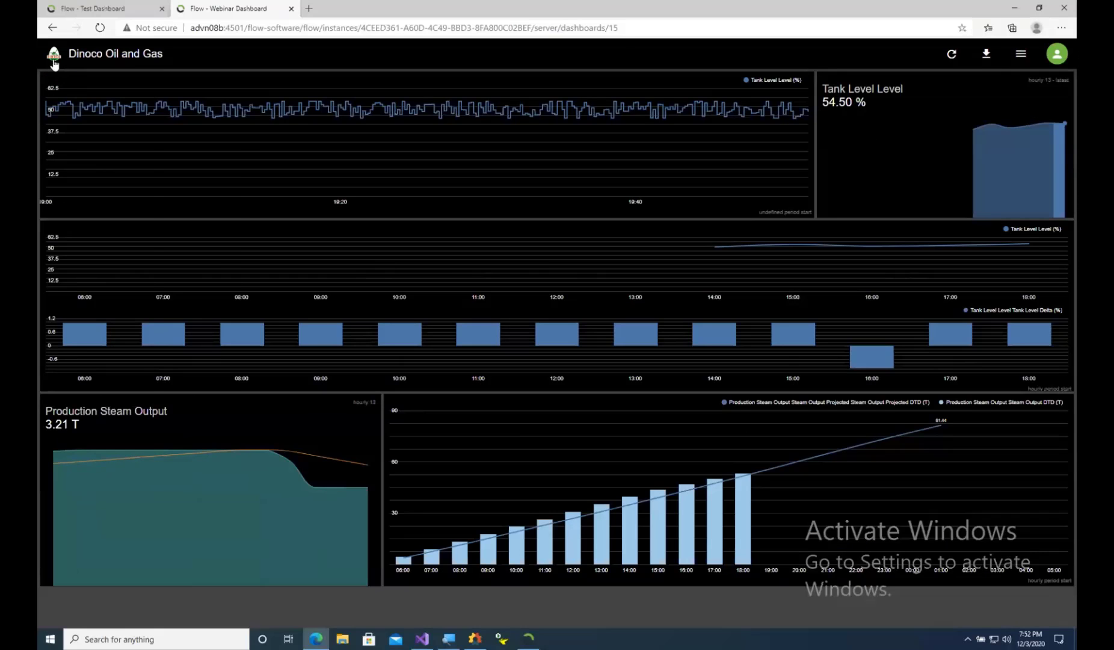
{"action": "left_click", "coordinate": [54, 59]}
{"action": "left_click", "coordinate": [82, 163]}
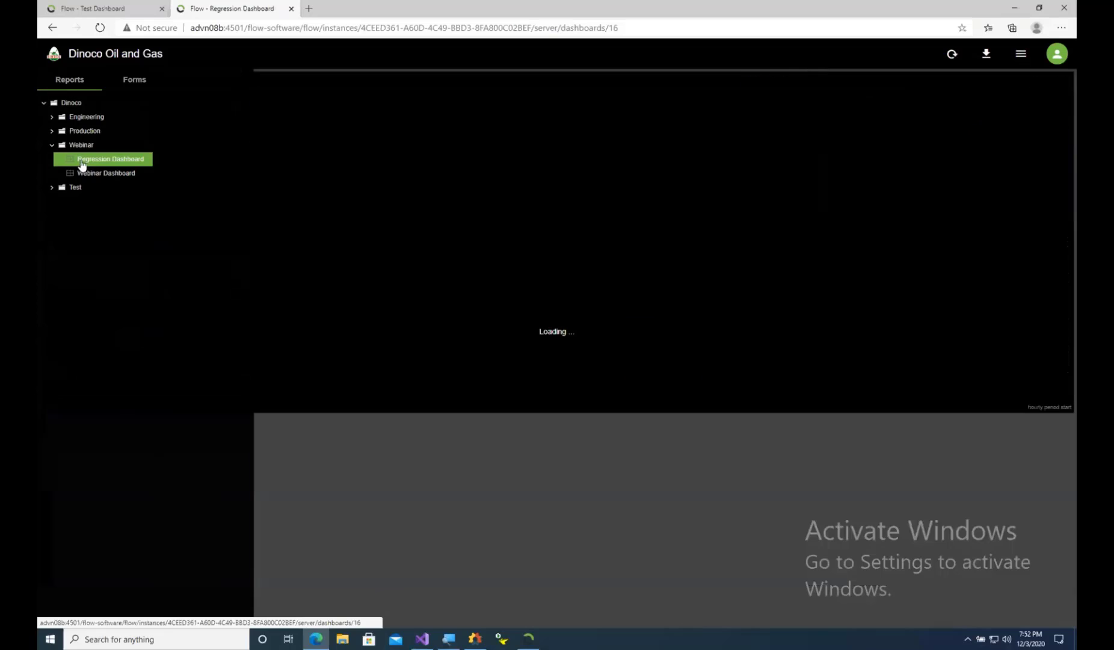
{"action": "left_click", "coordinate": [700, 300]}
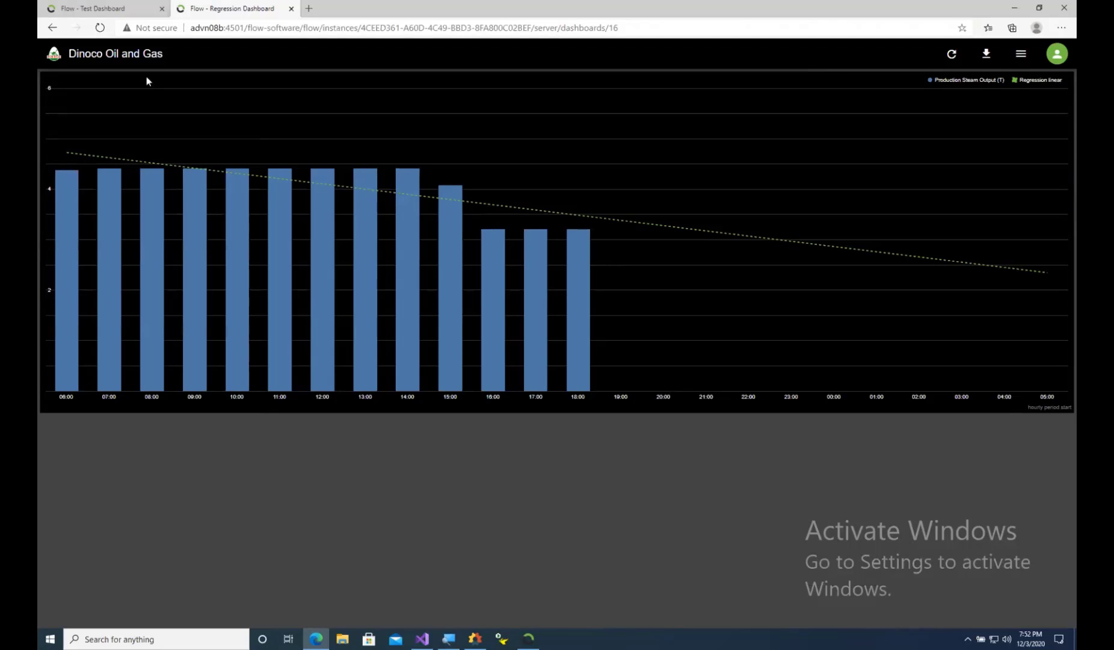
Reopen the Webinar Dashboard and highlight the Tank Level value to examine it
{"action": "left_click", "coordinate": [53, 57]}
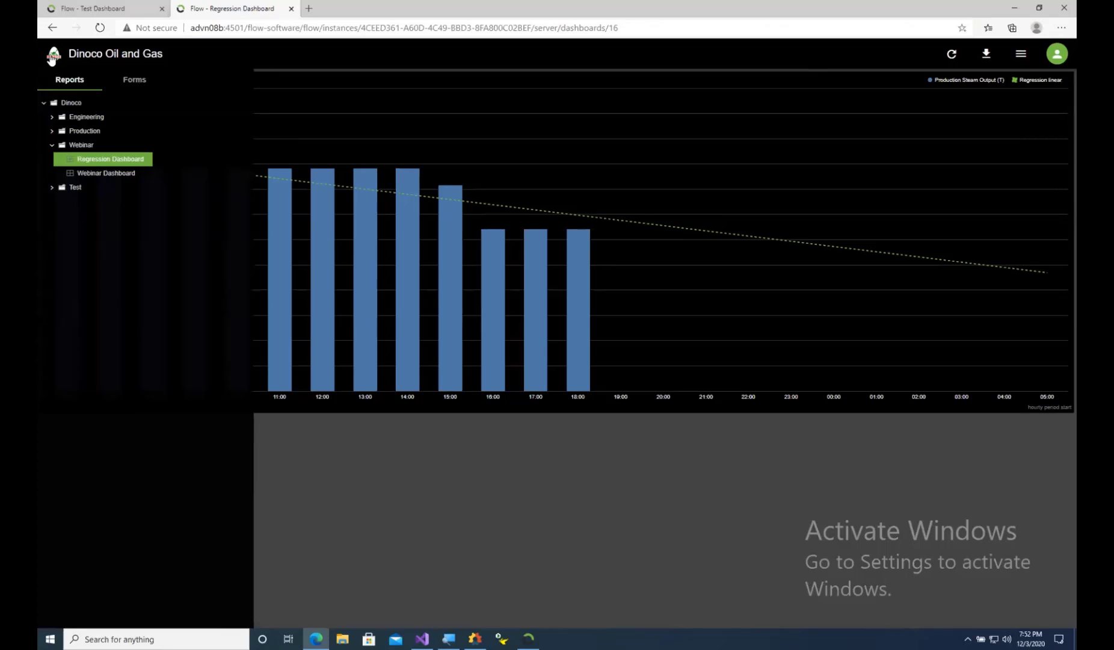
{"action": "left_click", "coordinate": [115, 174]}
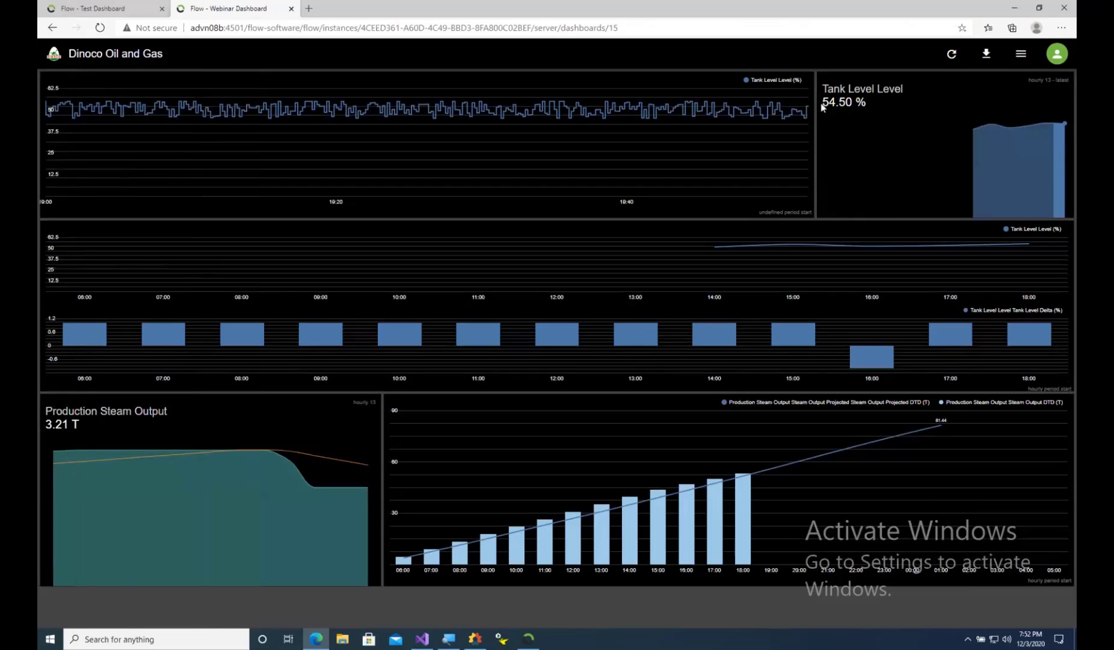
{"action": "left_click_drag", "start_coordinate": [821, 105], "coordinate": [874, 106]}
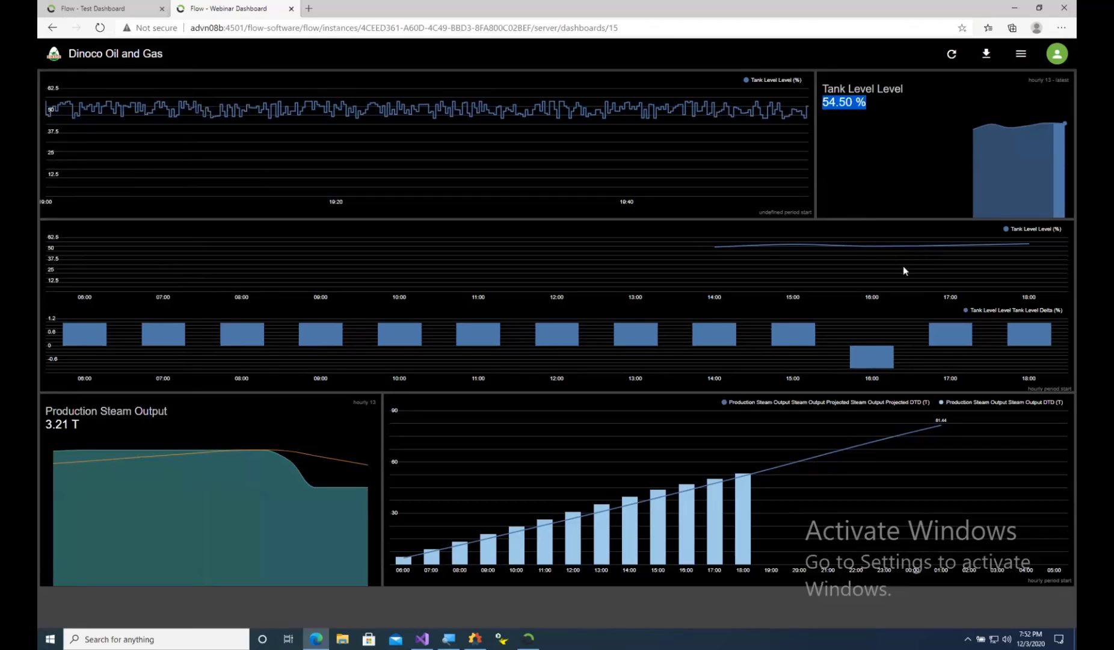
{"action": "mouse_move", "coordinate": [990, 179]}
{"action": "key", "text": "ctrl+Left"}
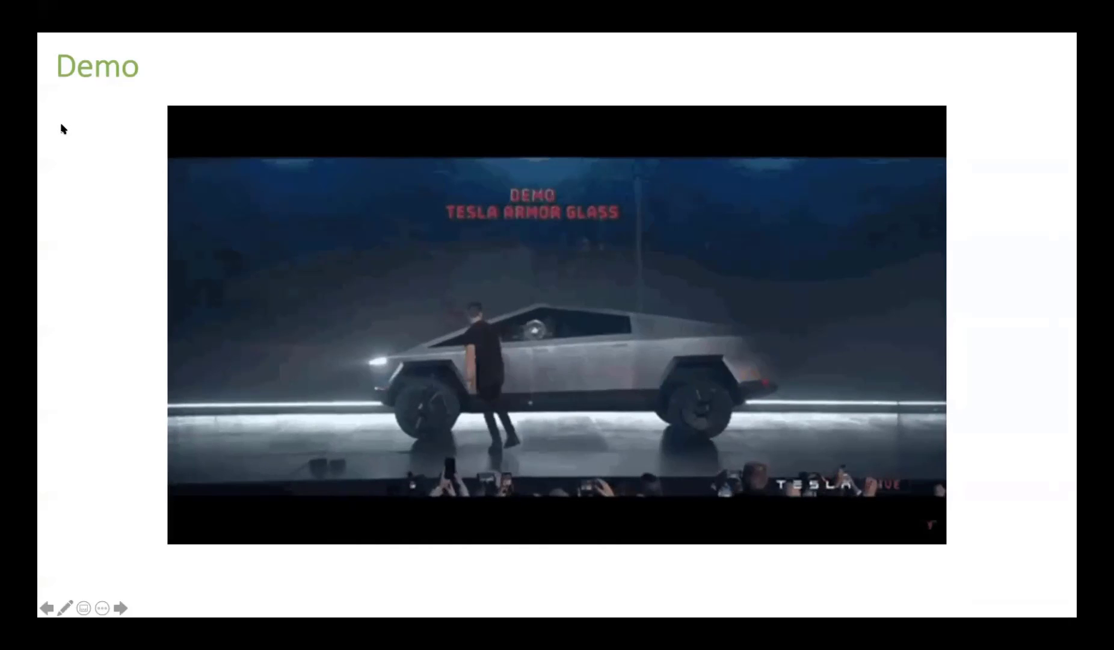
{"action": "key", "text": "Right"}
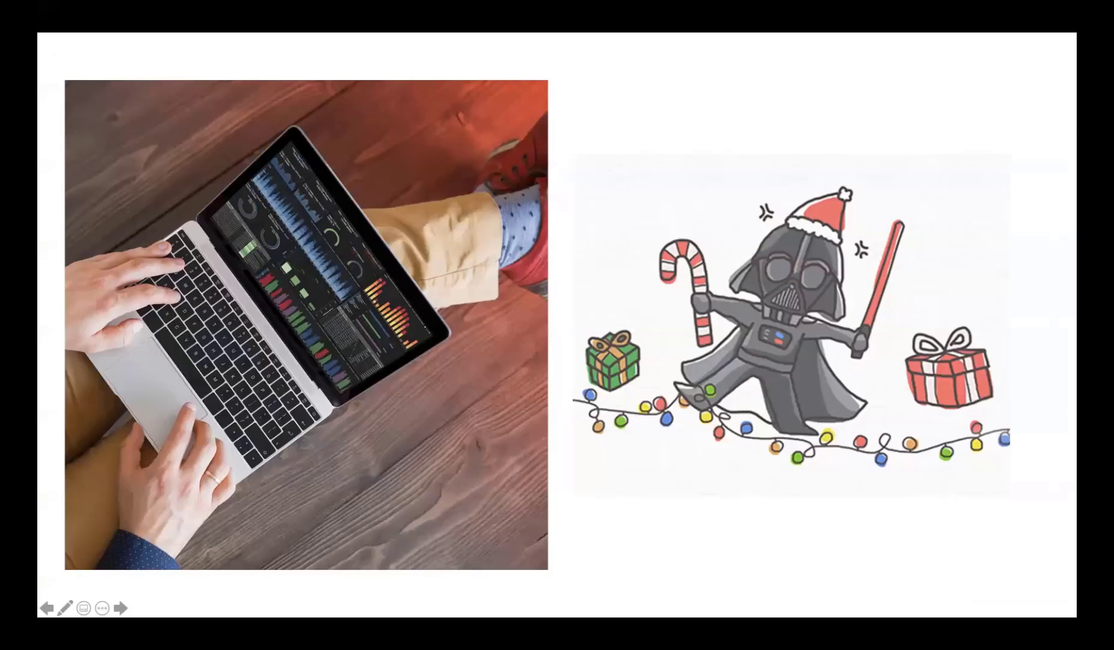